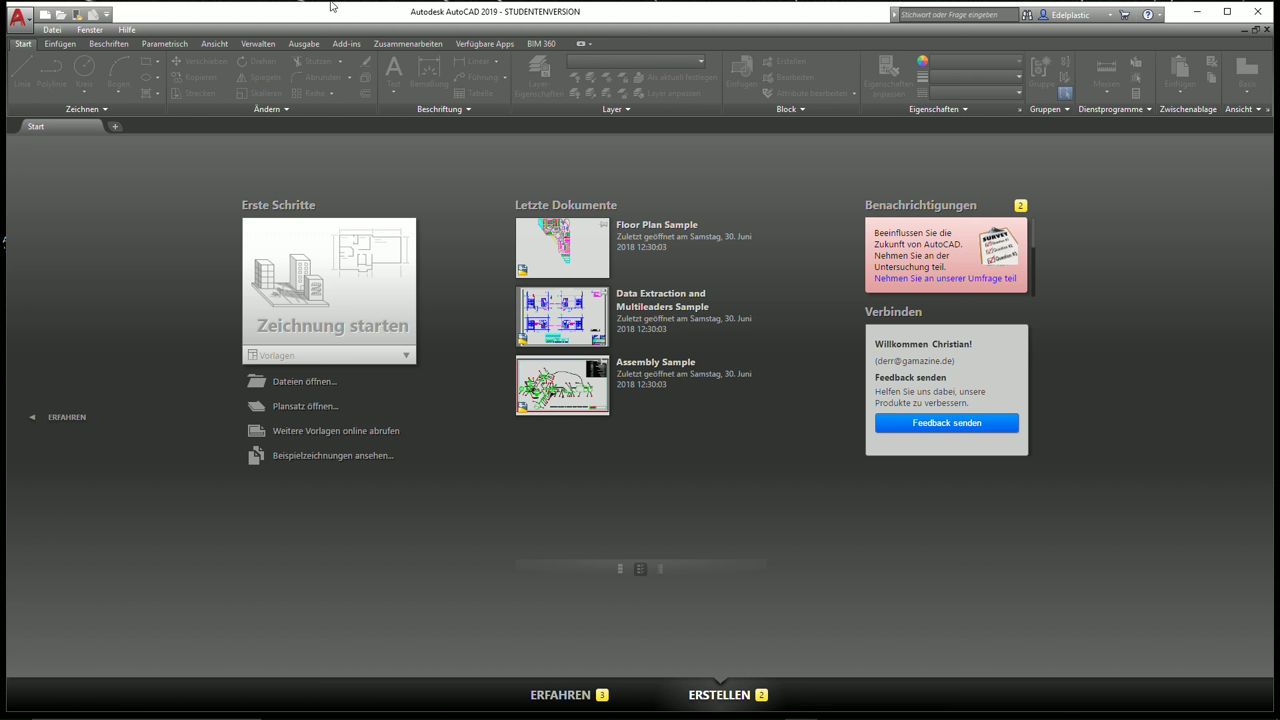
Glance at the application menu, then hide the classic menu bar from the Quick Access dropdown
{"action": "left_click", "coordinate": [20, 17]}
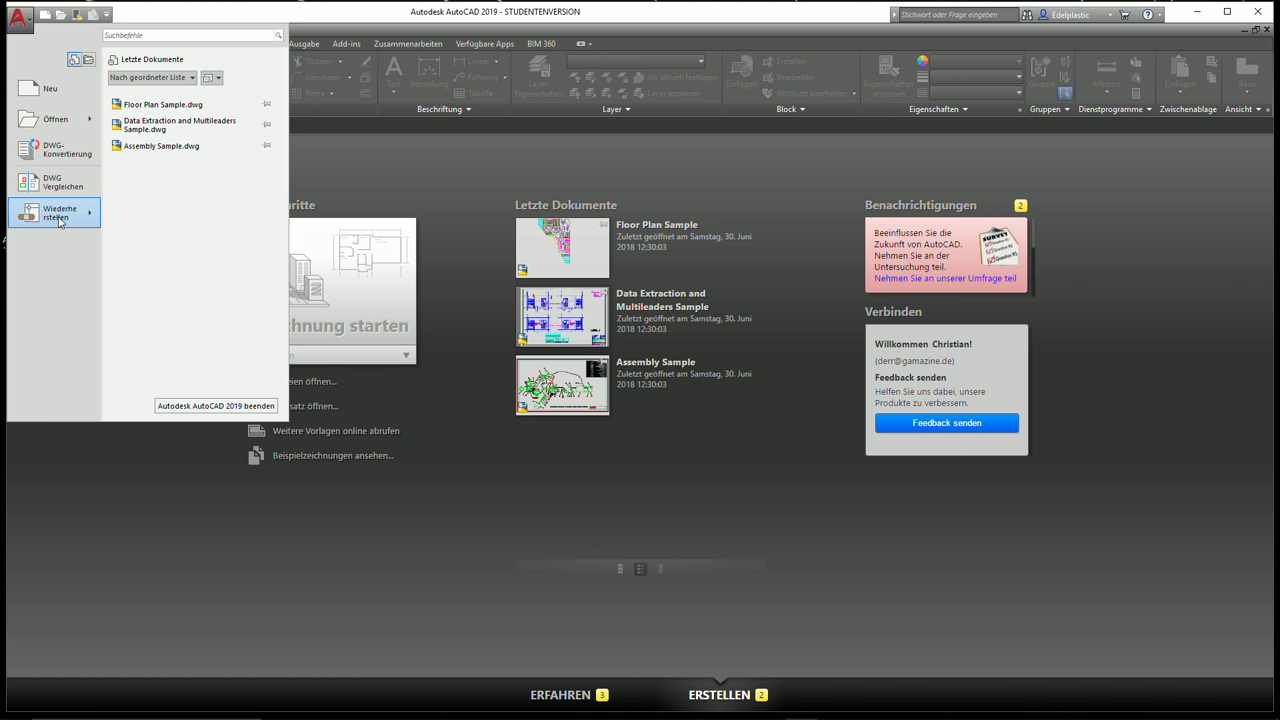
{"action": "left_click", "coordinate": [163, 8]}
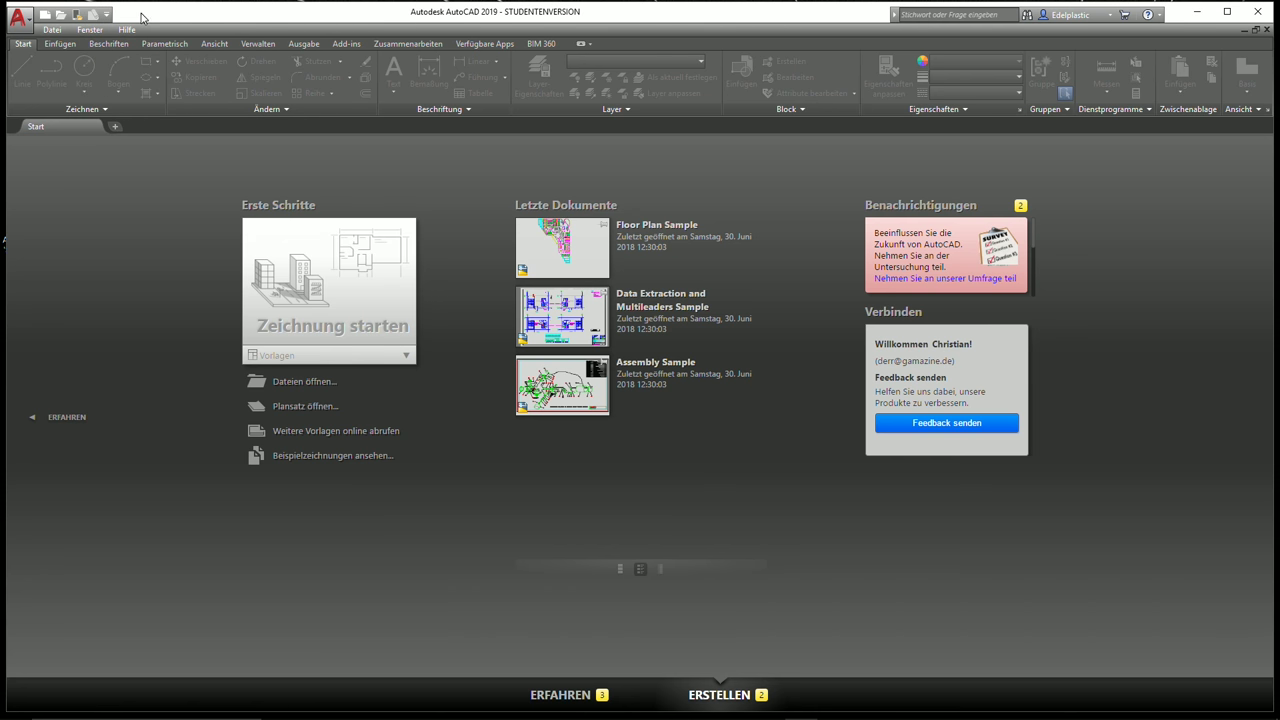
{"action": "left_click", "coordinate": [107, 16]}
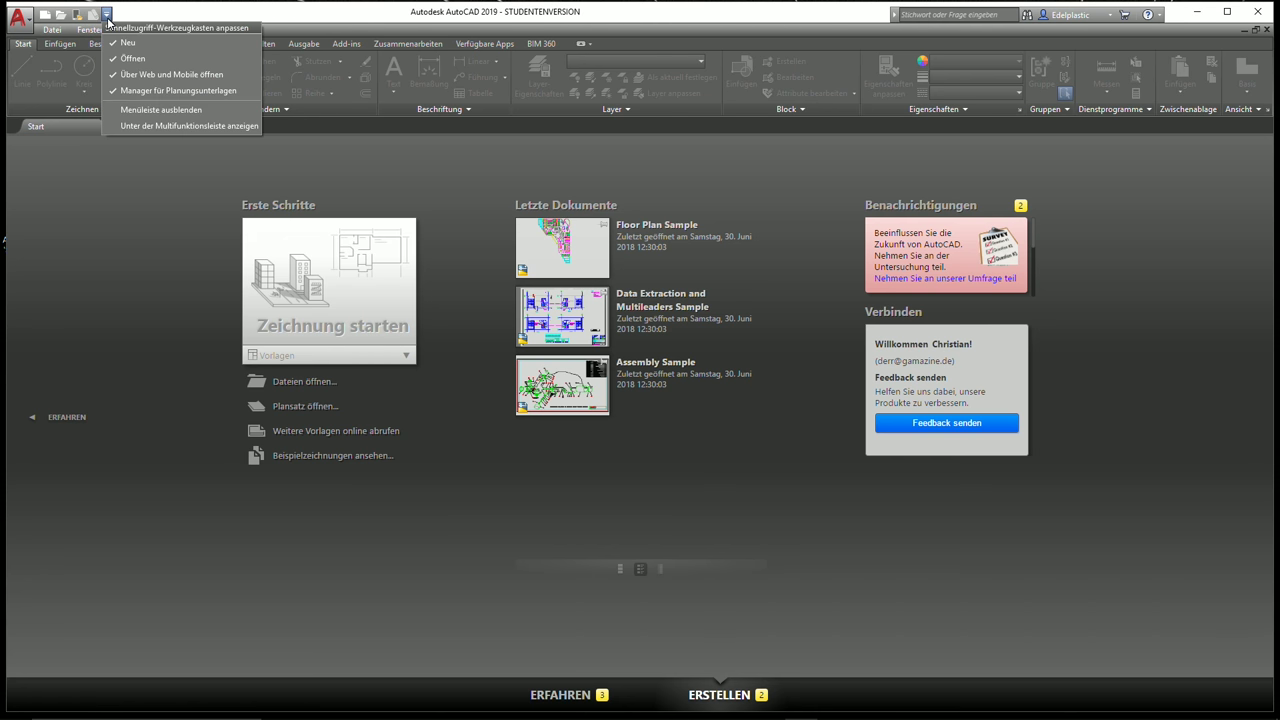
{"action": "left_click", "coordinate": [134, 110]}
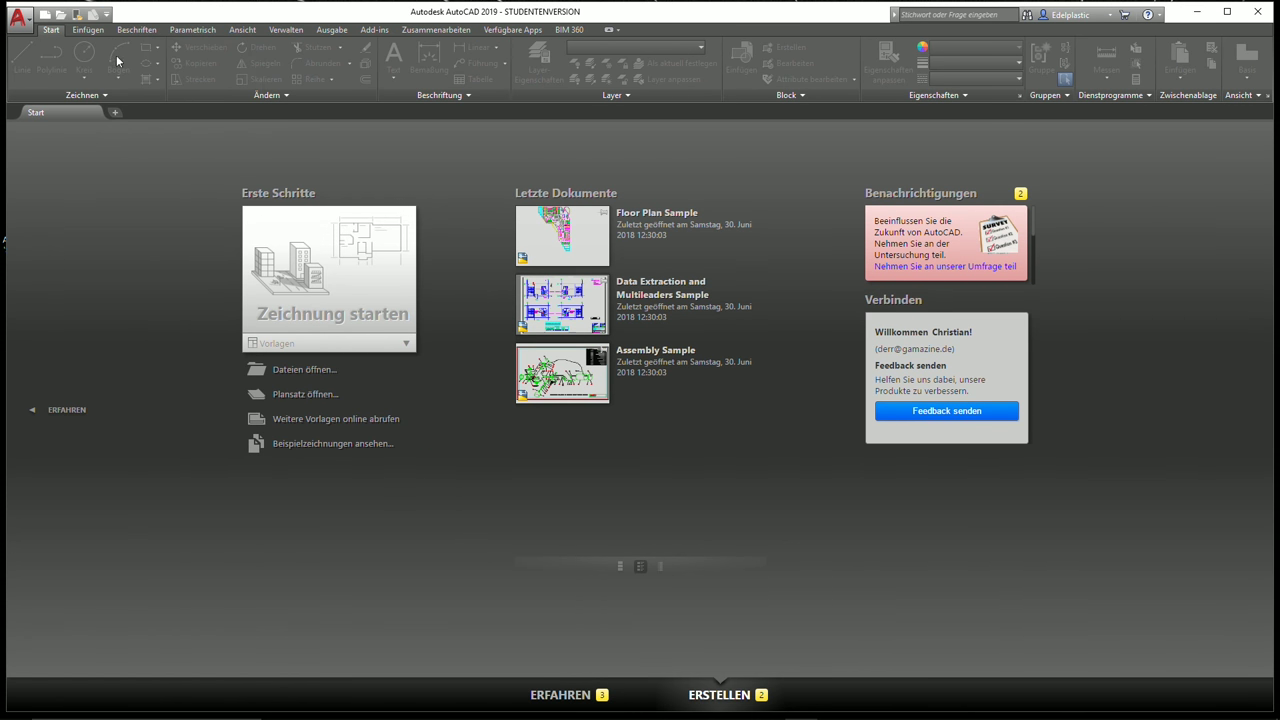
Show the menu bar again to check its file commands, then hide it once more
{"action": "left_click", "coordinate": [106, 16]}
{"action": "left_click", "coordinate": [142, 113]}
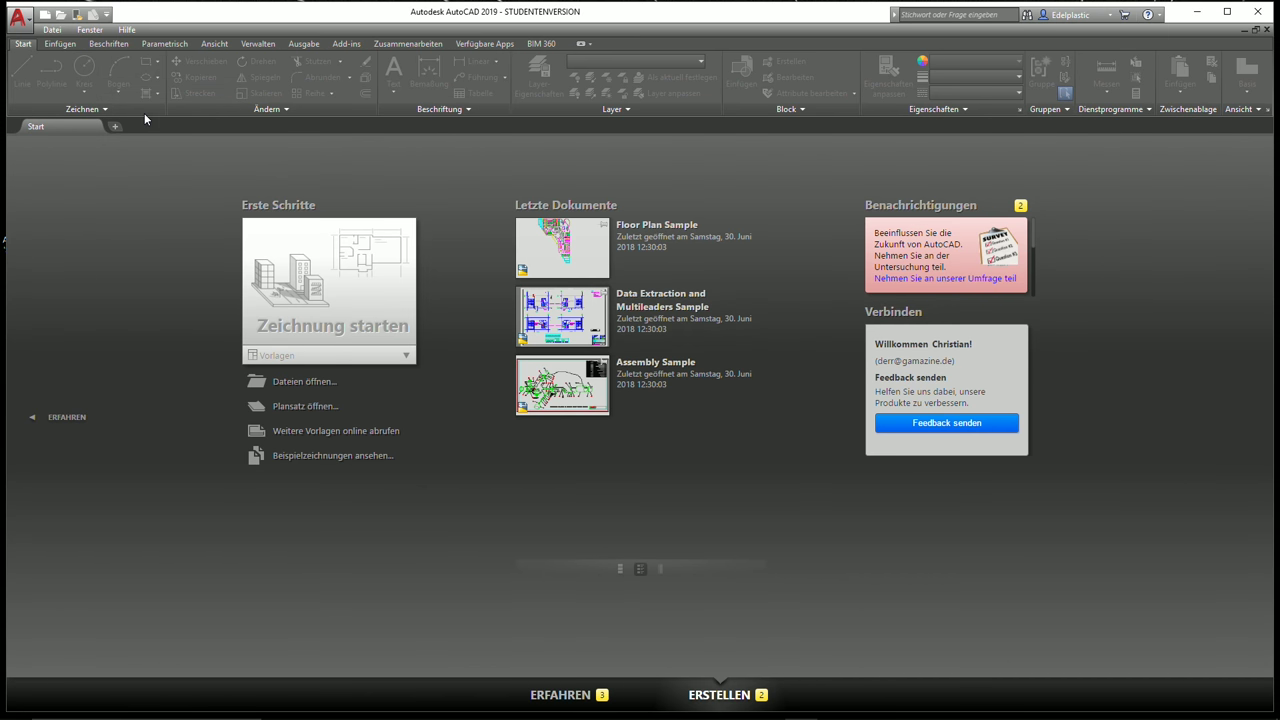
{"action": "left_click", "coordinate": [52, 30]}
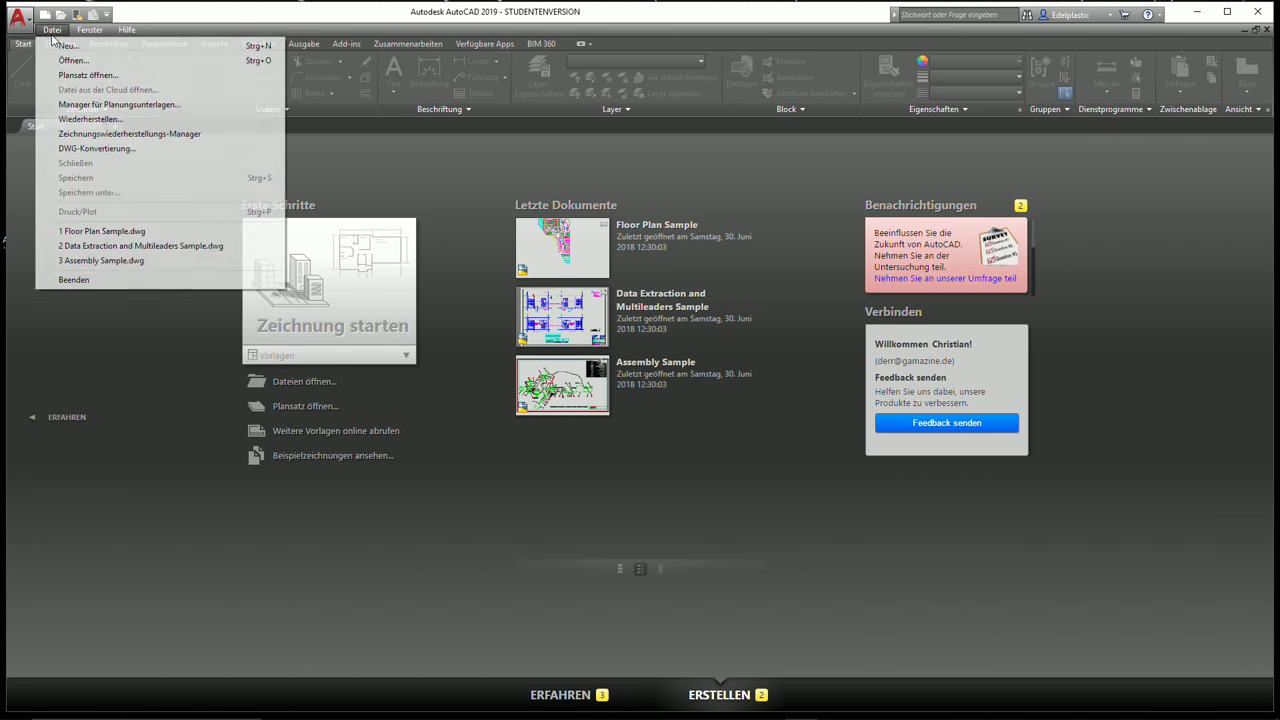
{"action": "left_click", "coordinate": [106, 14]}
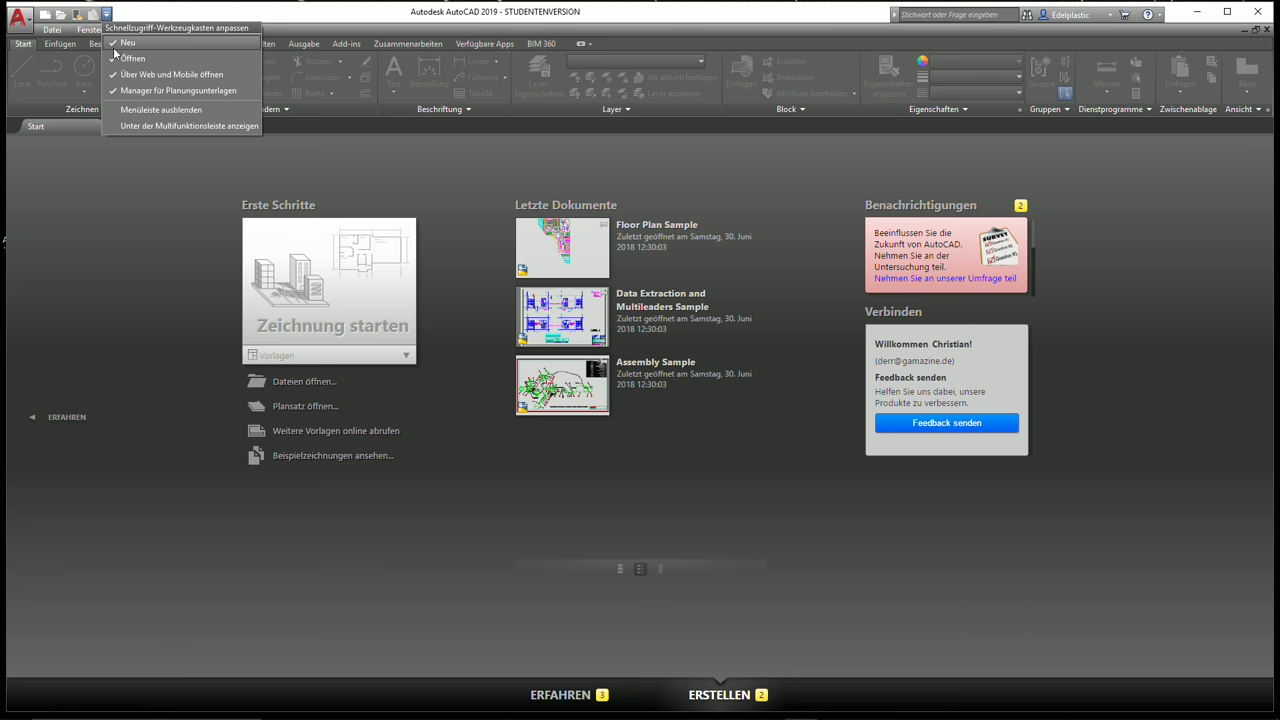
{"action": "left_click", "coordinate": [142, 110]}
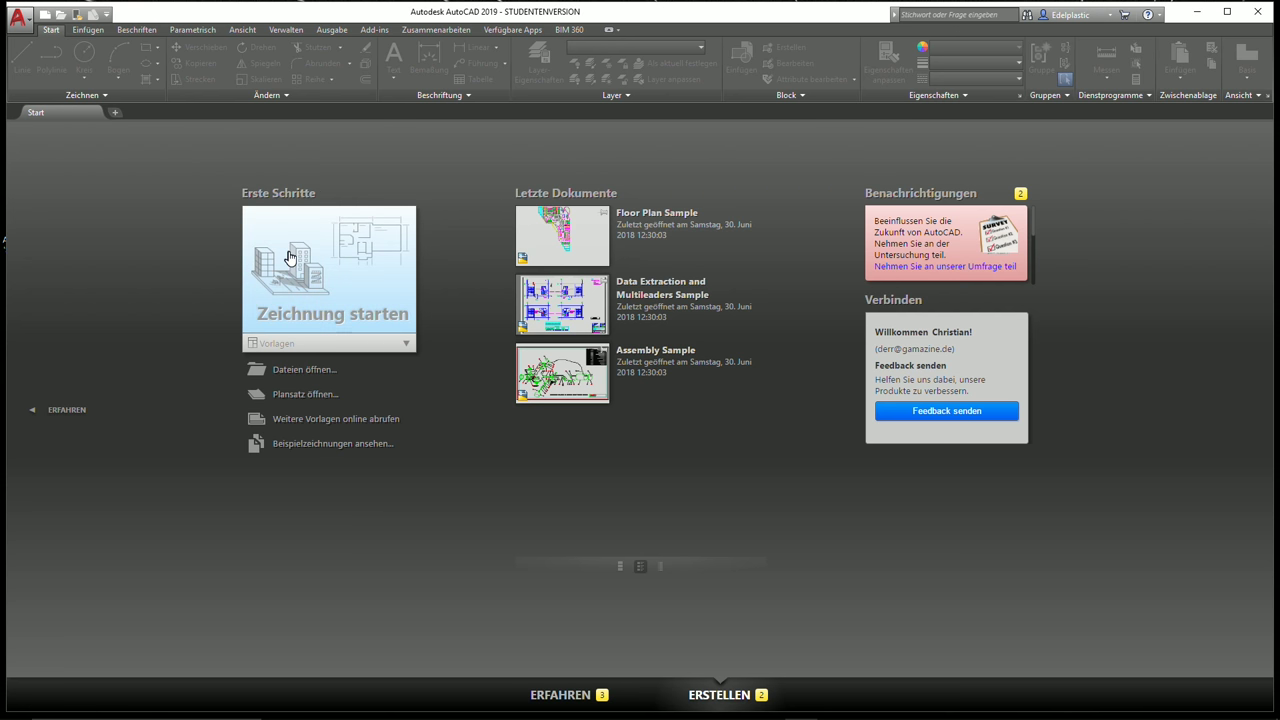
Create a new blank drawing from the acadiso.dwt template
{"action": "left_click", "coordinate": [44, 17]}
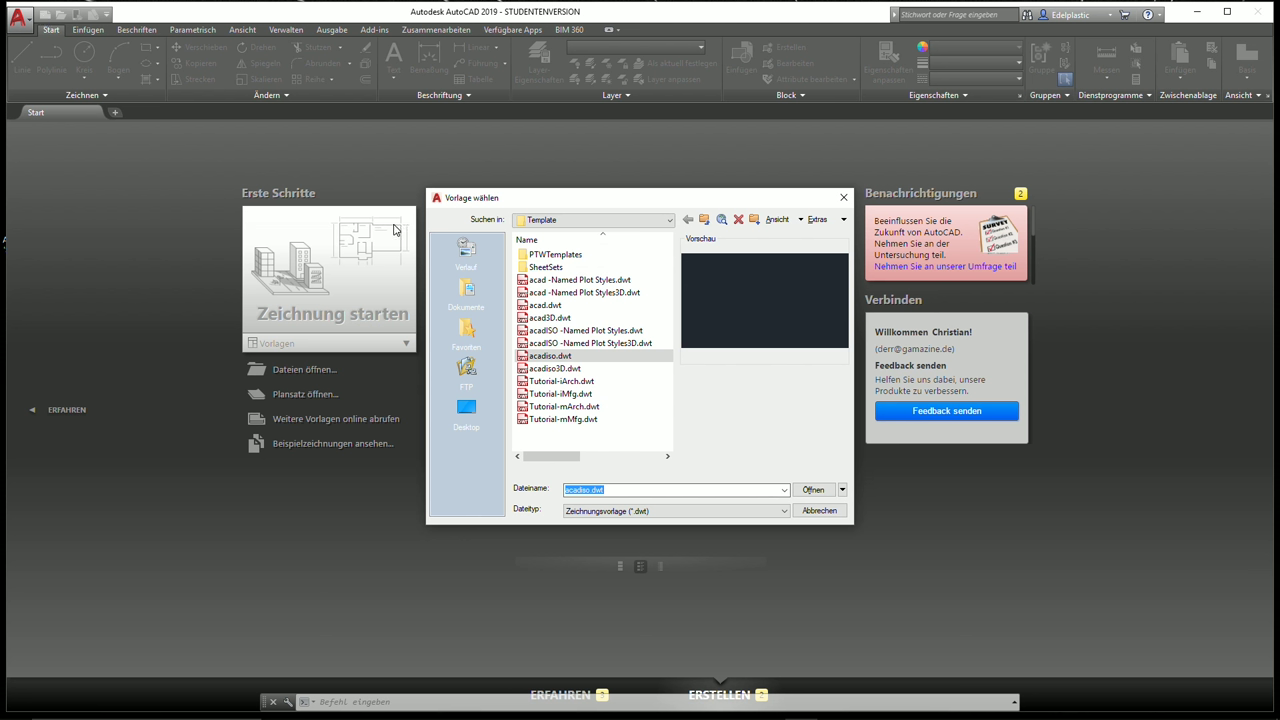
{"action": "left_click", "coordinate": [565, 358]}
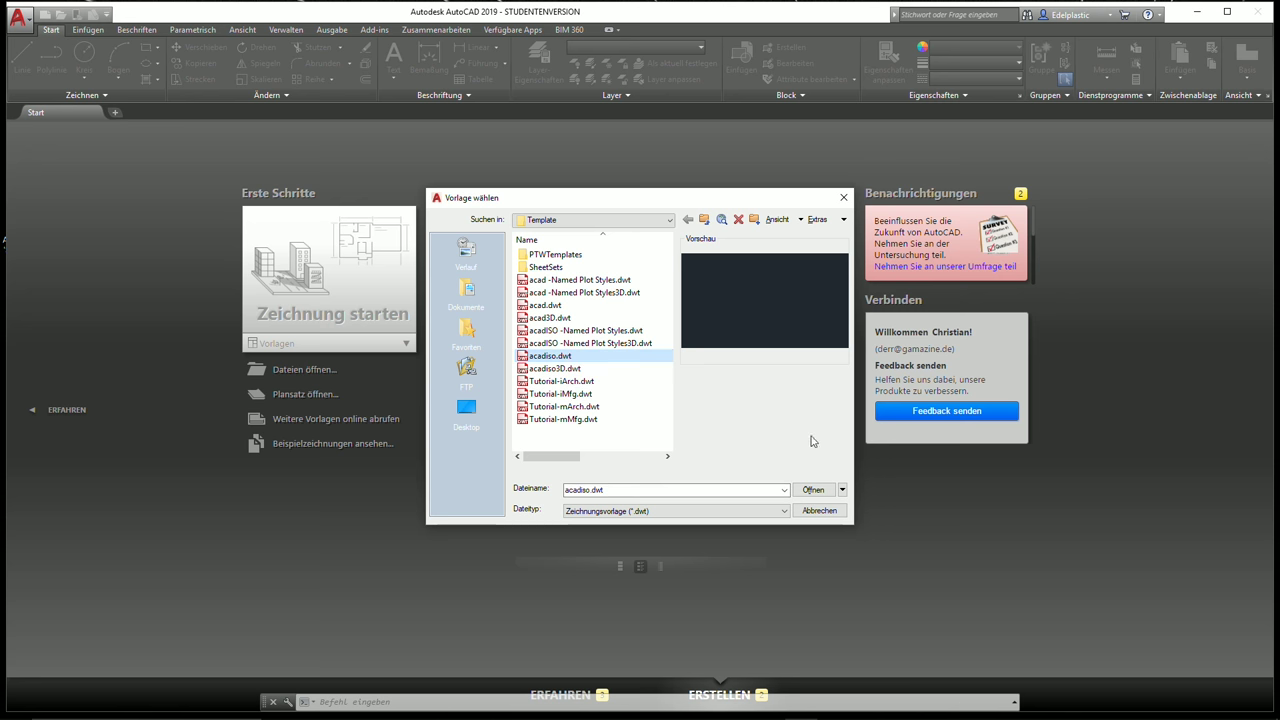
{"action": "left_click", "coordinate": [818, 491]}
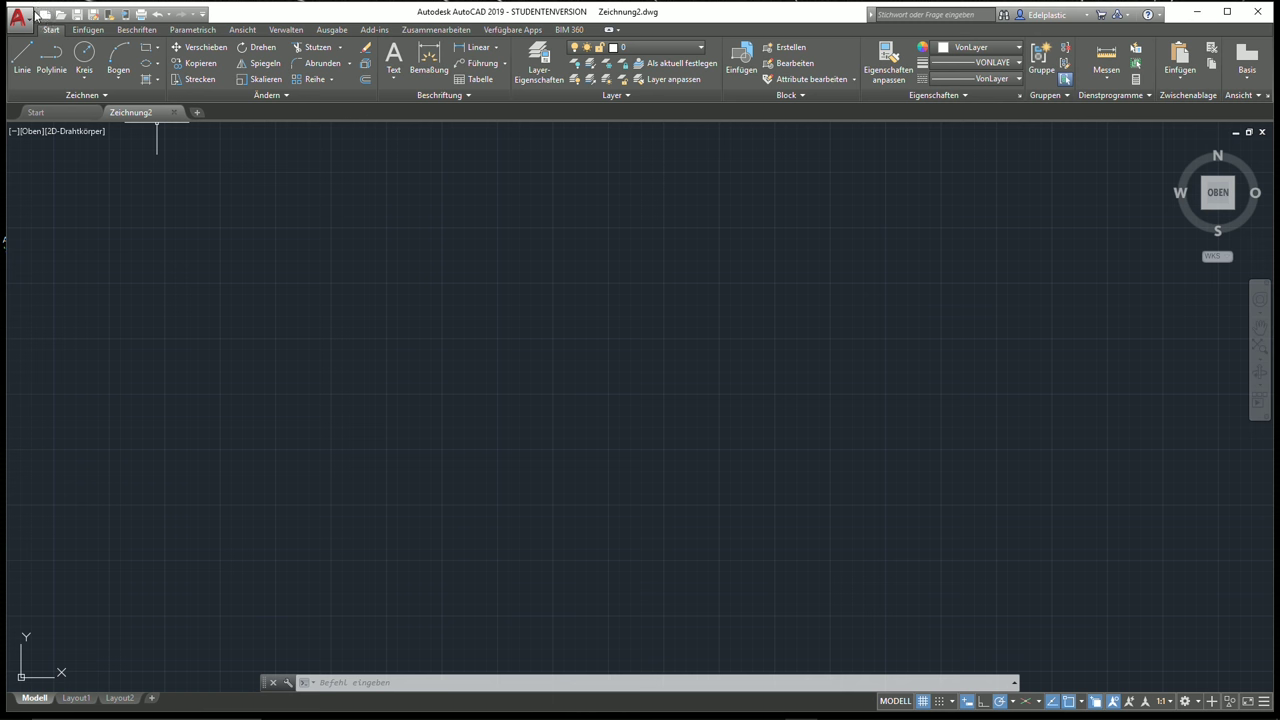
Show the application menu with its recent documents, file commands and Options button
{"action": "left_click", "coordinate": [20, 18]}
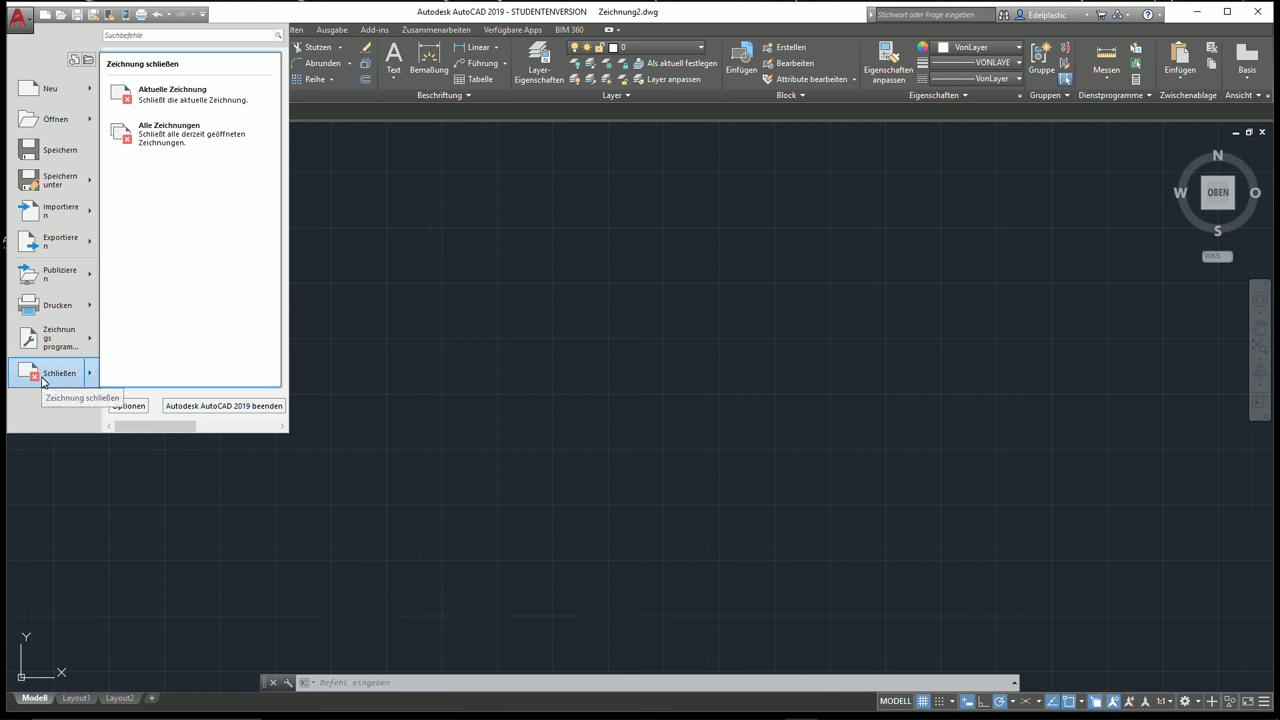
Browse the Optionen tabs from Anzeige through 3D-Modellierung, then close the dialog without changes
{"action": "left_click", "coordinate": [128, 405]}
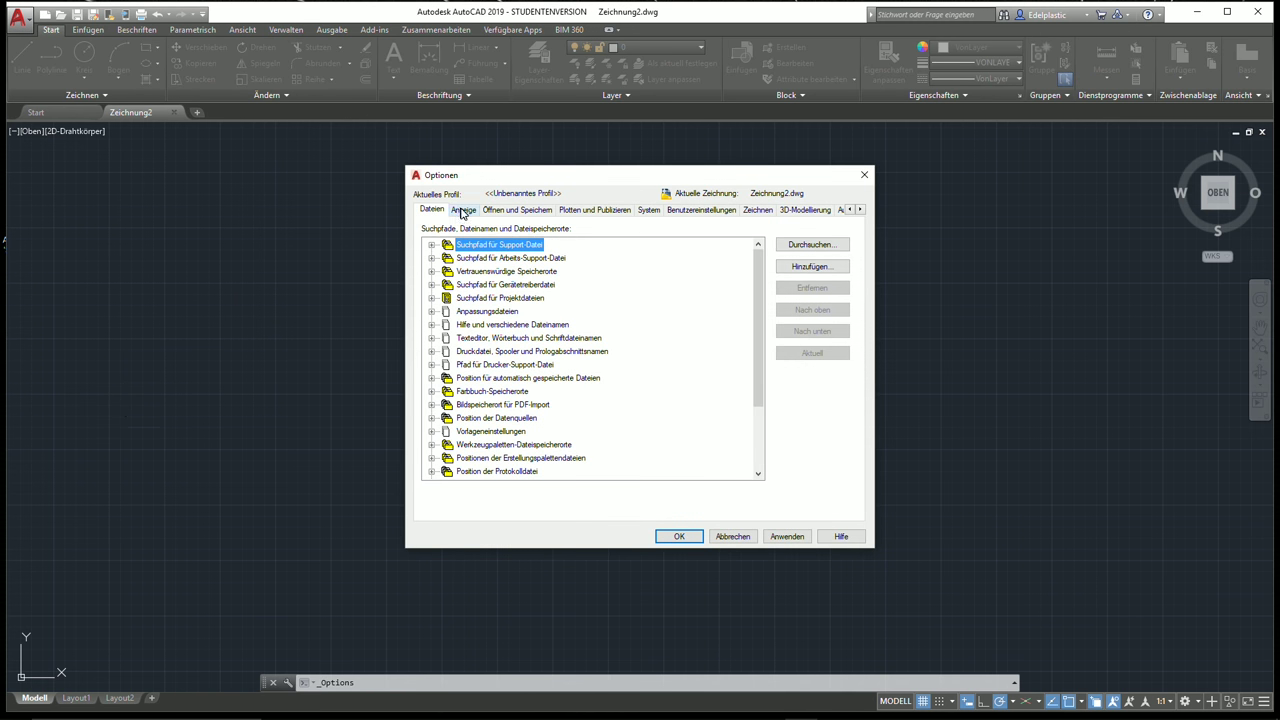
{"action": "left_click", "coordinate": [463, 210]}
{"action": "left_click", "coordinate": [501, 212]}
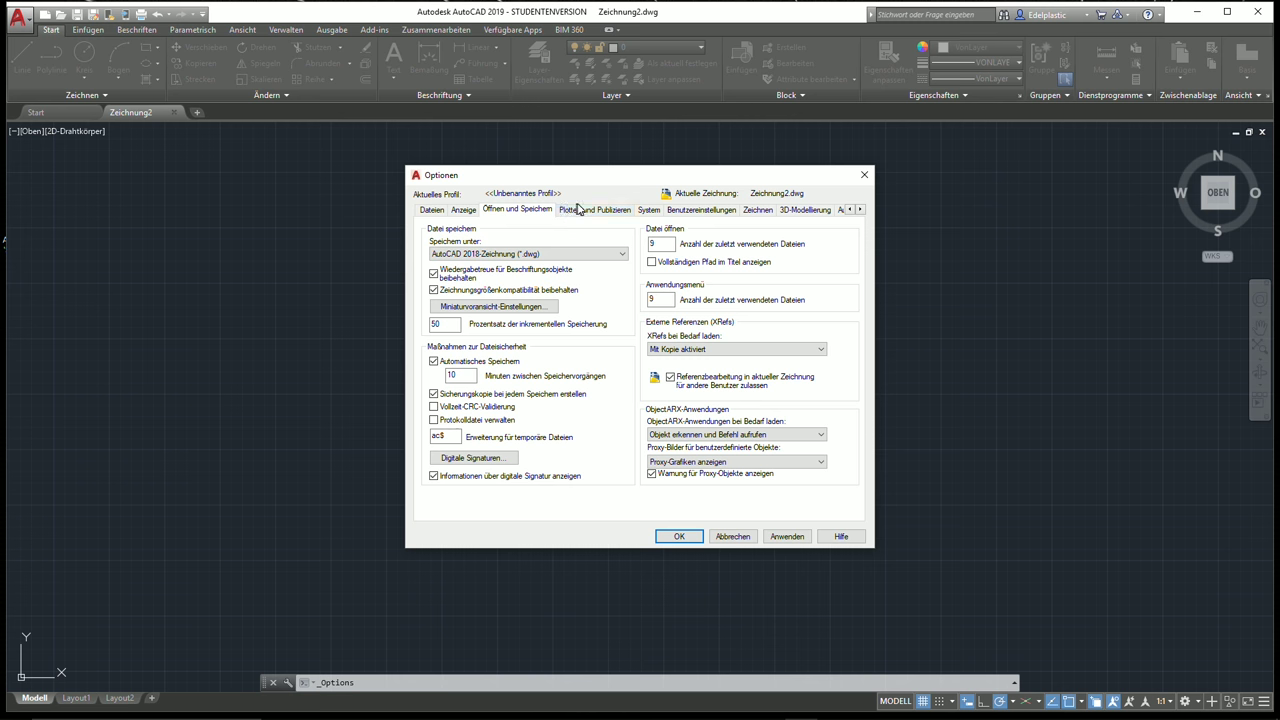
{"action": "left_click", "coordinate": [584, 210]}
{"action": "left_click", "coordinate": [655, 210]}
{"action": "left_click", "coordinate": [712, 210]}
{"action": "left_click", "coordinate": [757, 210]}
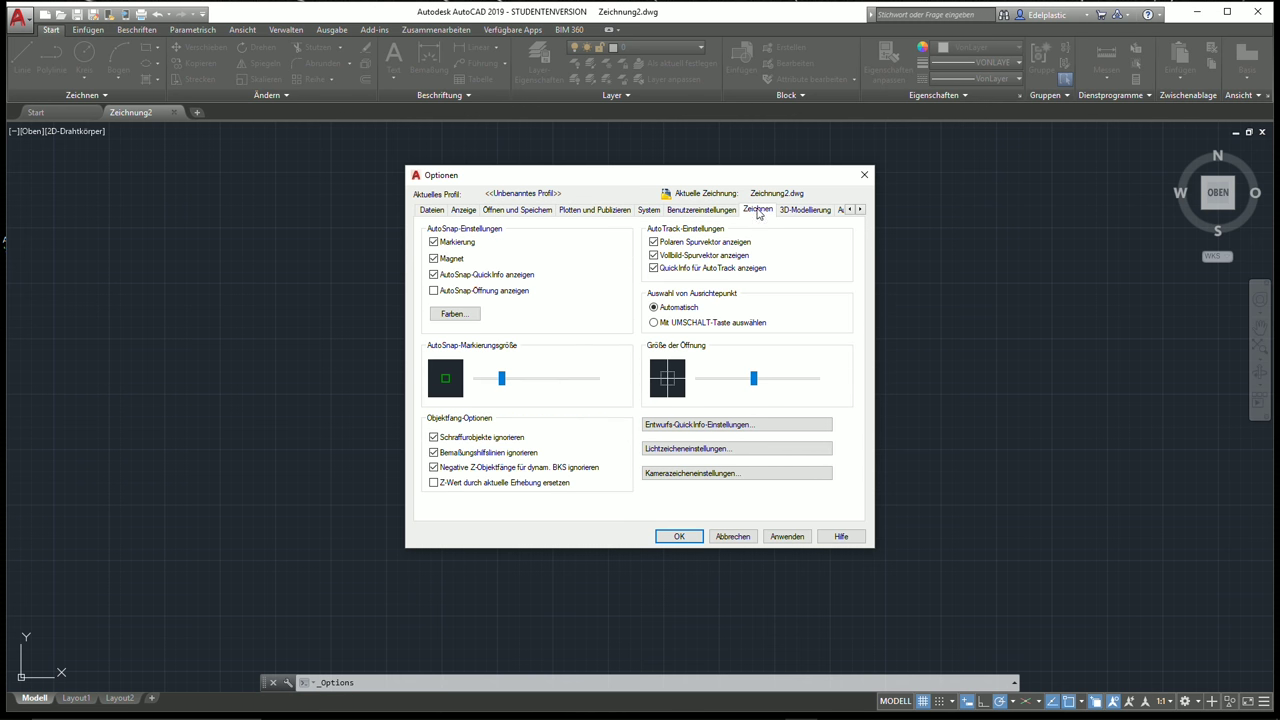
{"action": "left_click", "coordinate": [805, 210]}
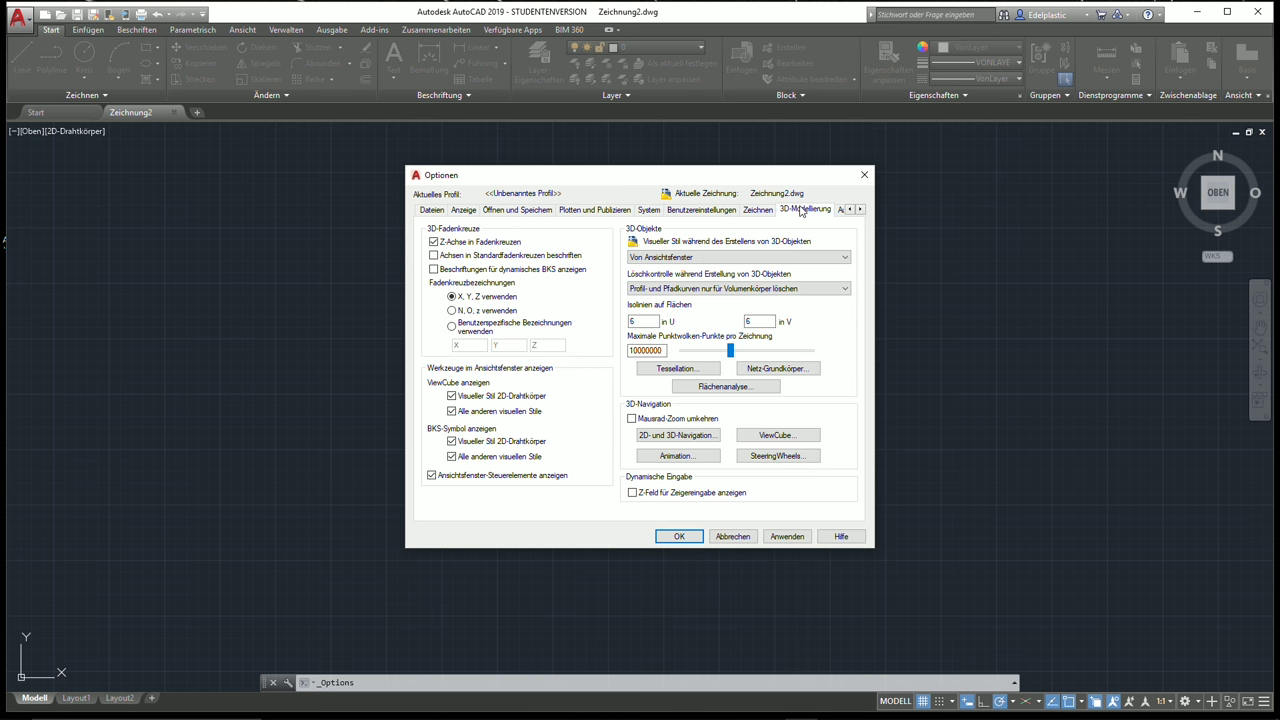
{"action": "left_click", "coordinate": [865, 176]}
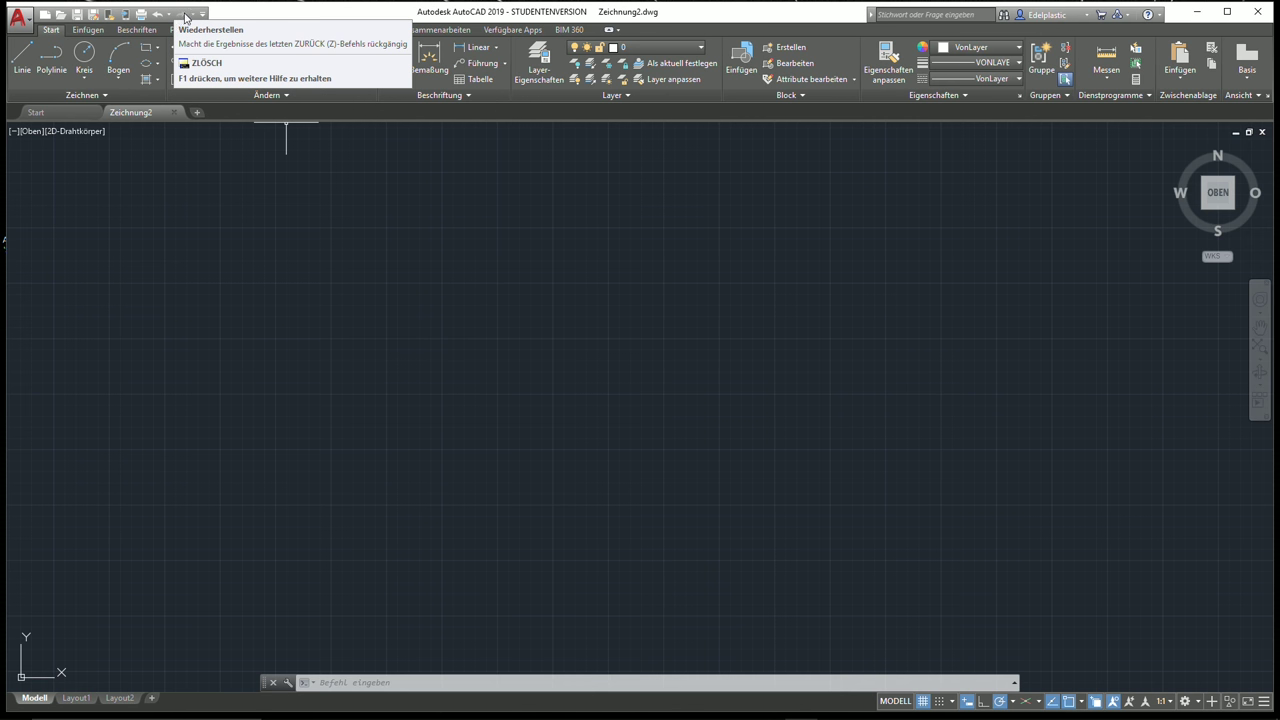
{"action": "left_click", "coordinate": [202, 14]}
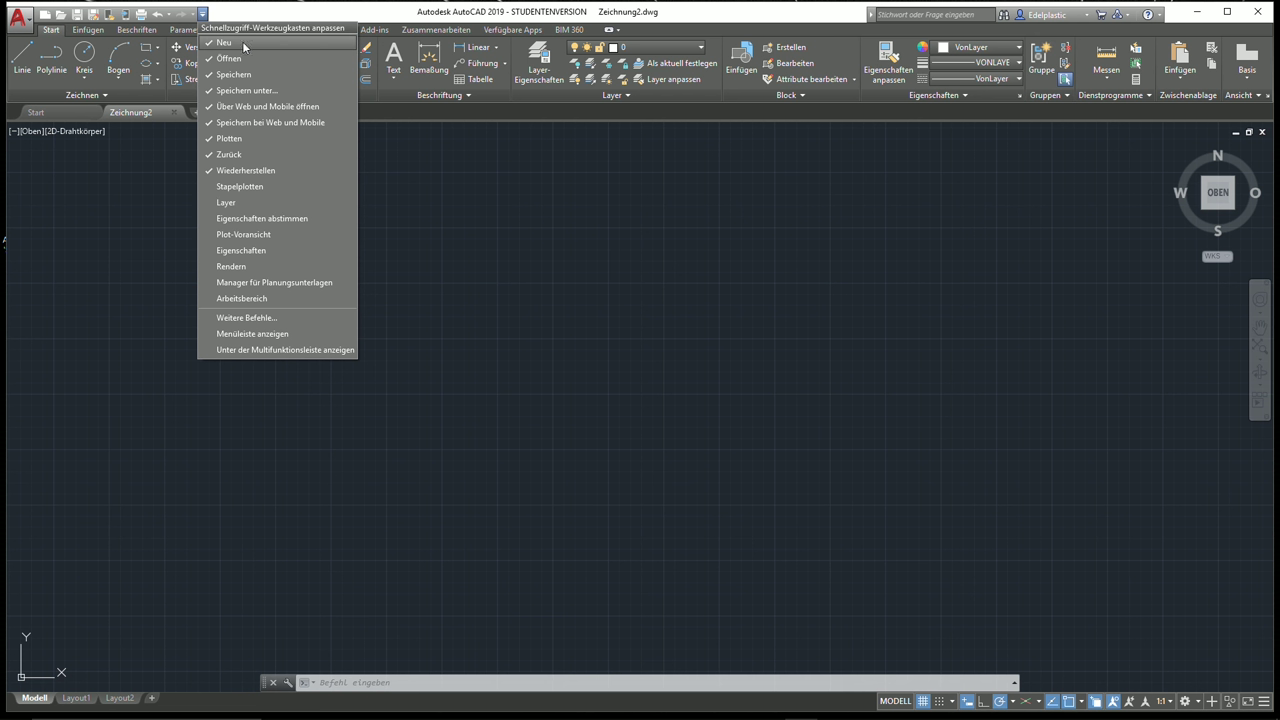
{"action": "left_click", "coordinate": [247, 203]}
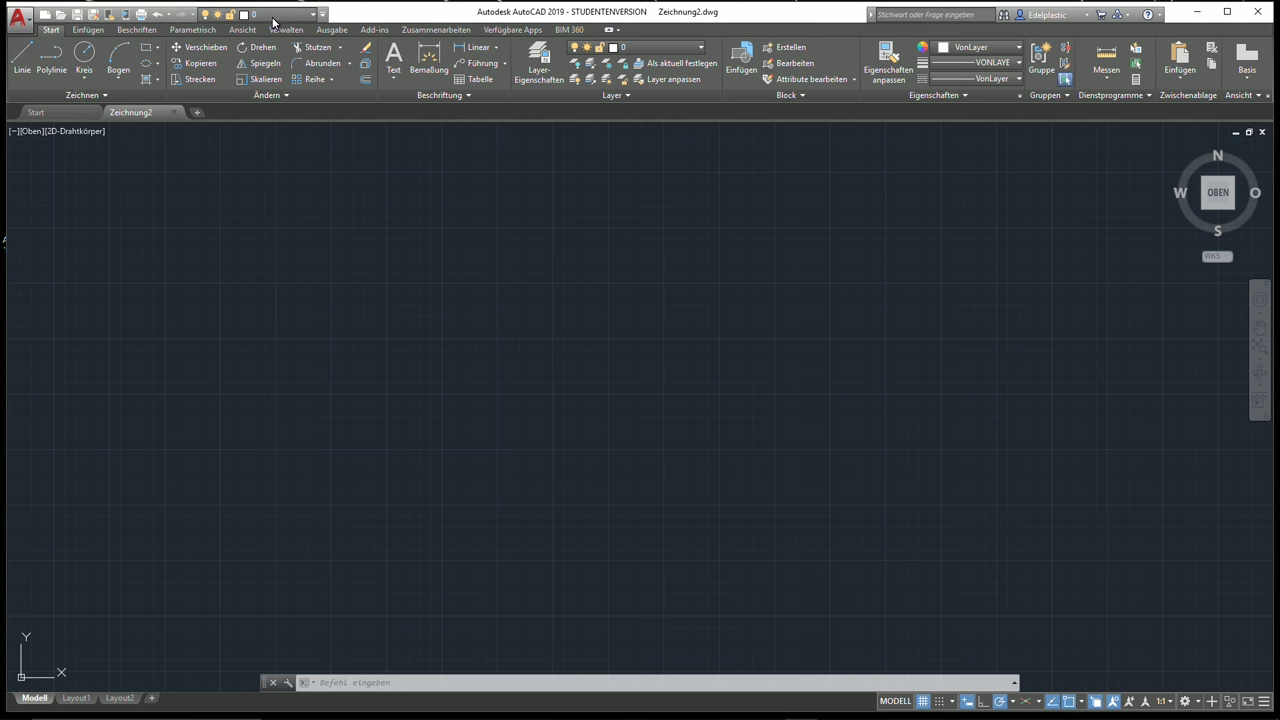
{"action": "left_click", "coordinate": [323, 14]}
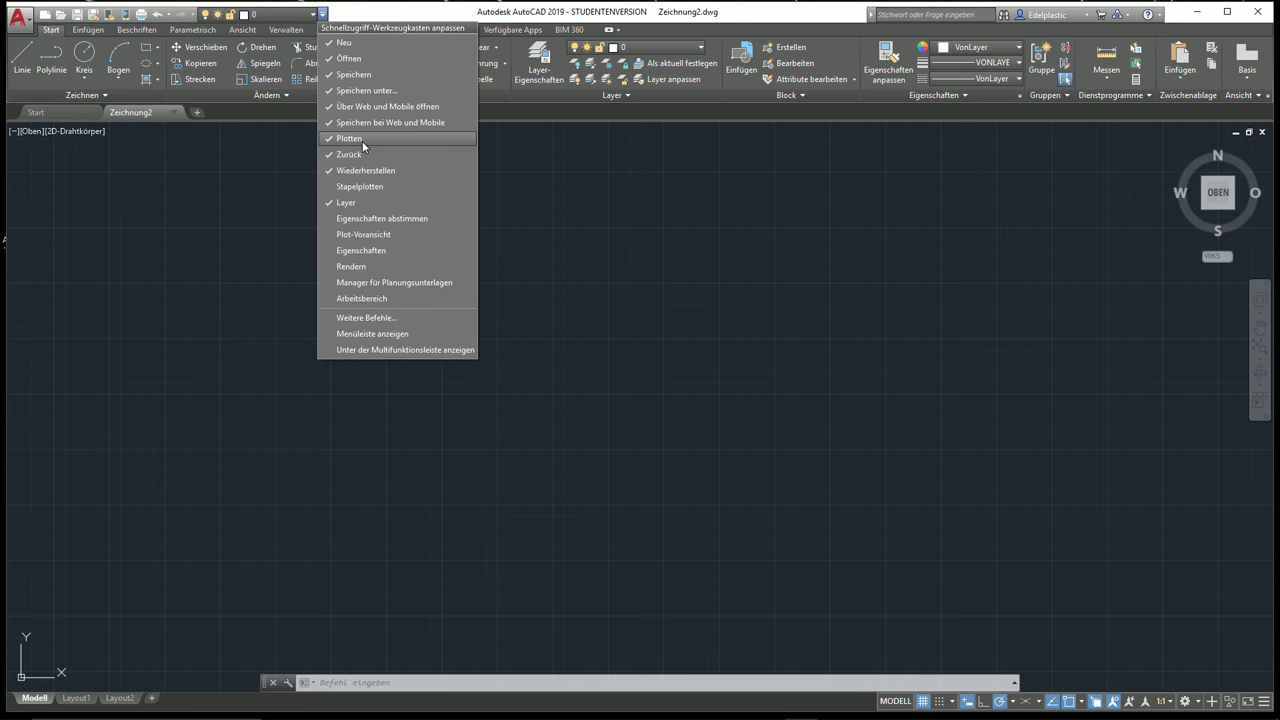
{"action": "left_click", "coordinate": [348, 203]}
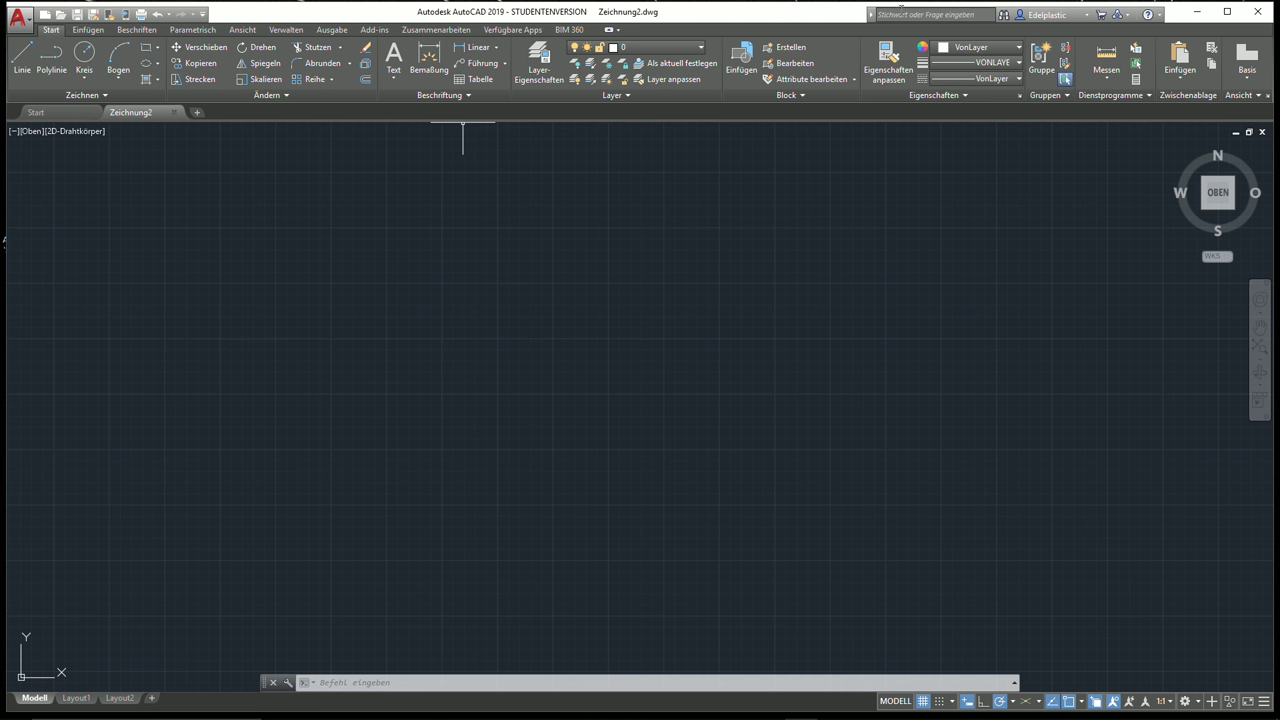
{"action": "left_click", "coordinate": [900, 12]}
Read through the Linien article in the AutoCAD help
{"action": "left_click", "coordinate": [893, 17]}
{"action": "type", "text": "linie"}
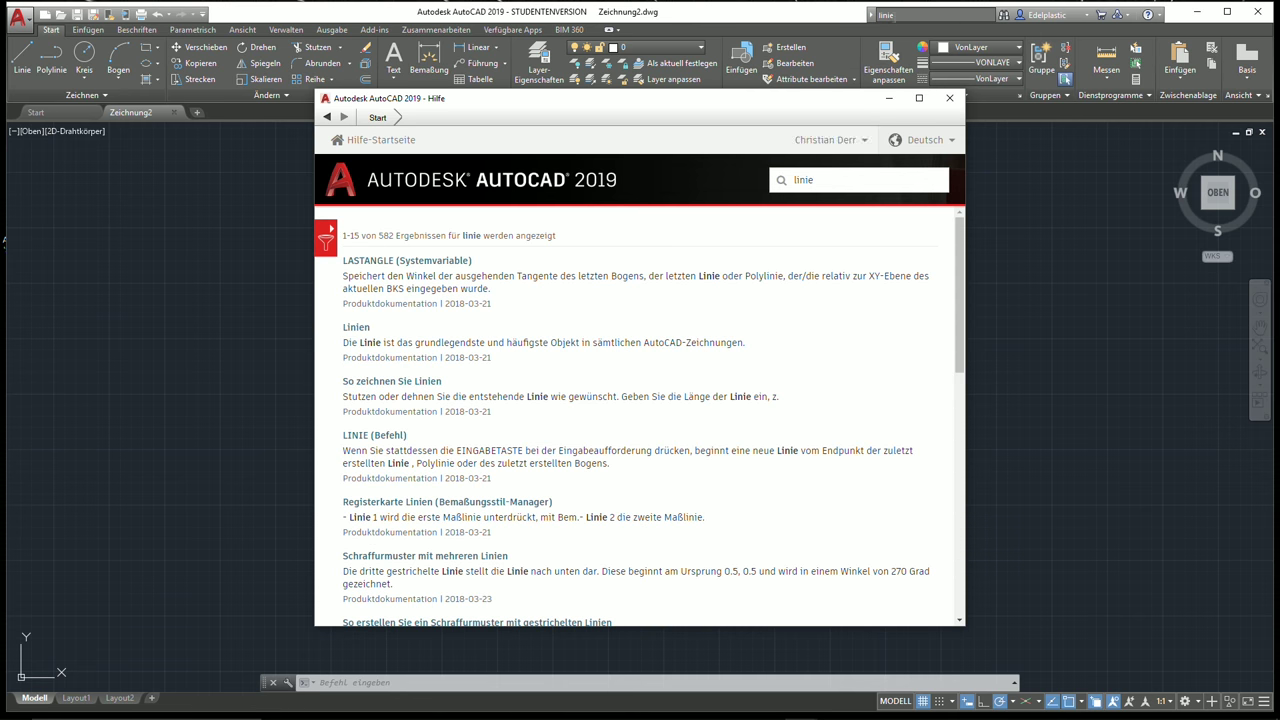
{"action": "left_click", "coordinate": [356, 327]}
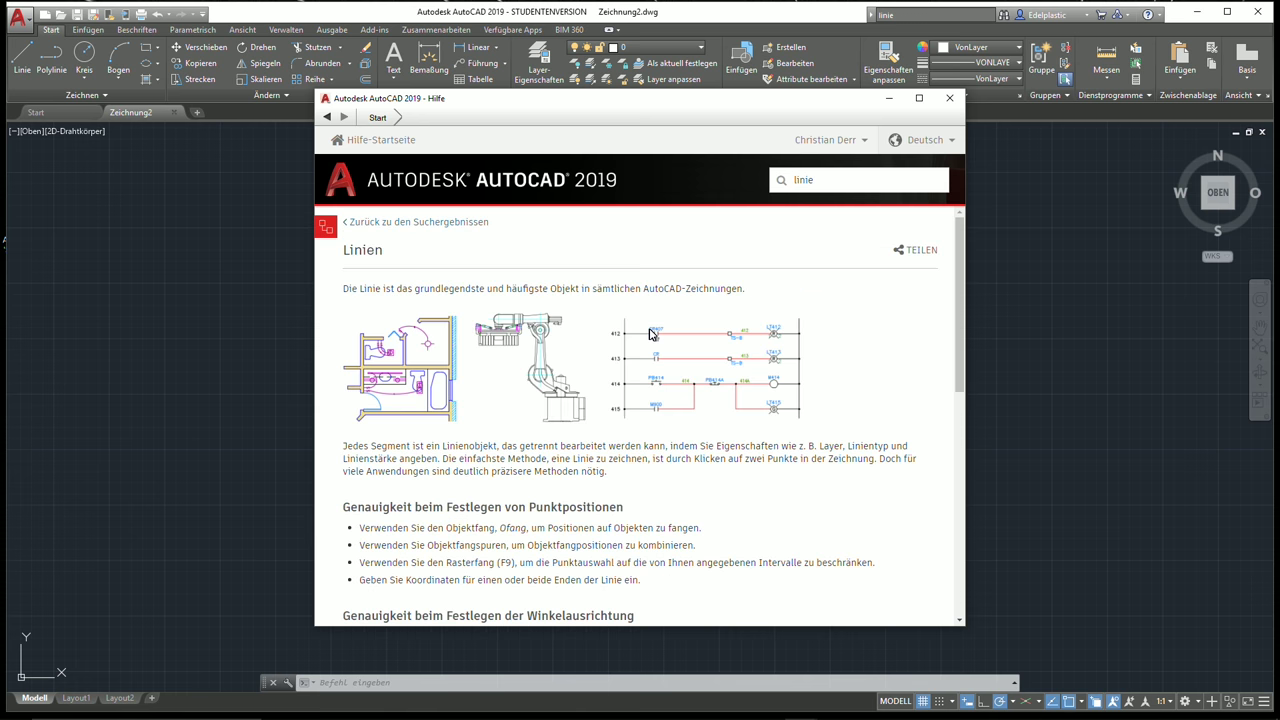
{"action": "scroll", "coordinate": [779, 296], "scroll_direction": "down", "scroll_amount": 1}
{"action": "scroll", "coordinate": [770, 300], "scroll_direction": "down", "scroll_amount": 1}
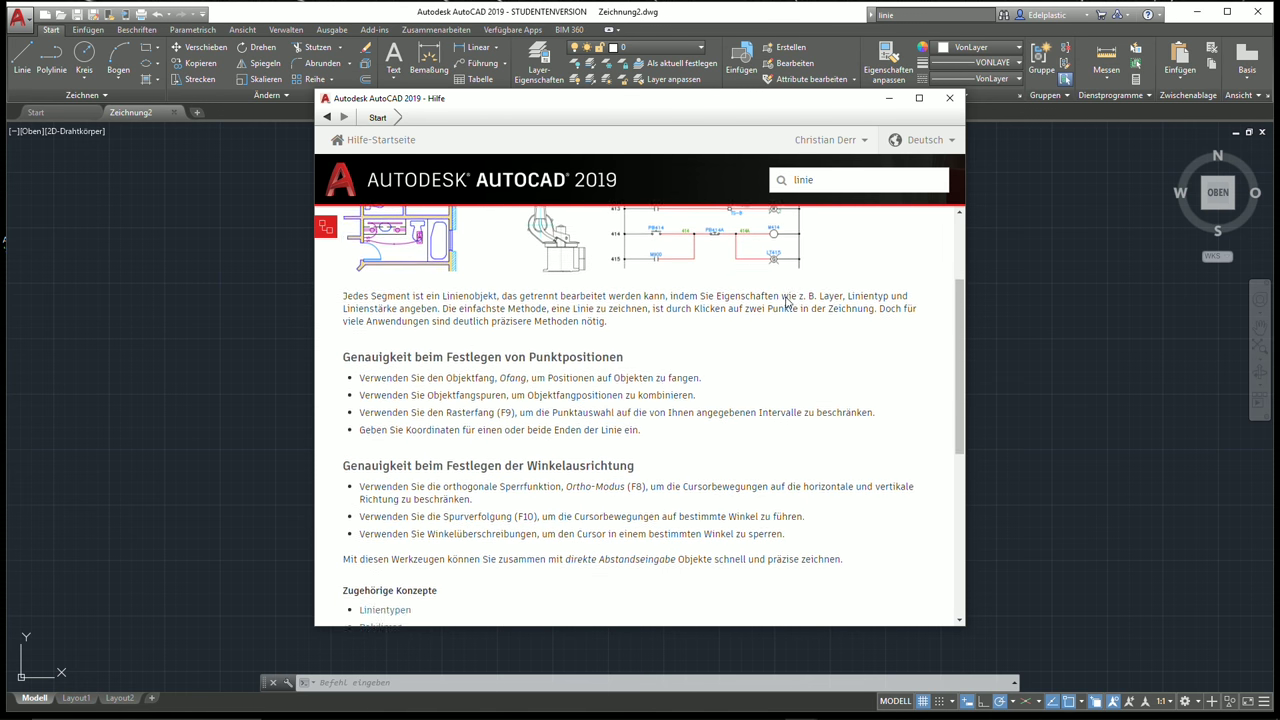
{"action": "scroll", "coordinate": [750, 318], "scroll_direction": "down", "scroll_amount": 2}
{"action": "scroll", "coordinate": [716, 340], "scroll_direction": "down", "scroll_amount": 1}
{"action": "scroll", "coordinate": [716, 340], "scroll_direction": "down", "scroll_amount": 1}
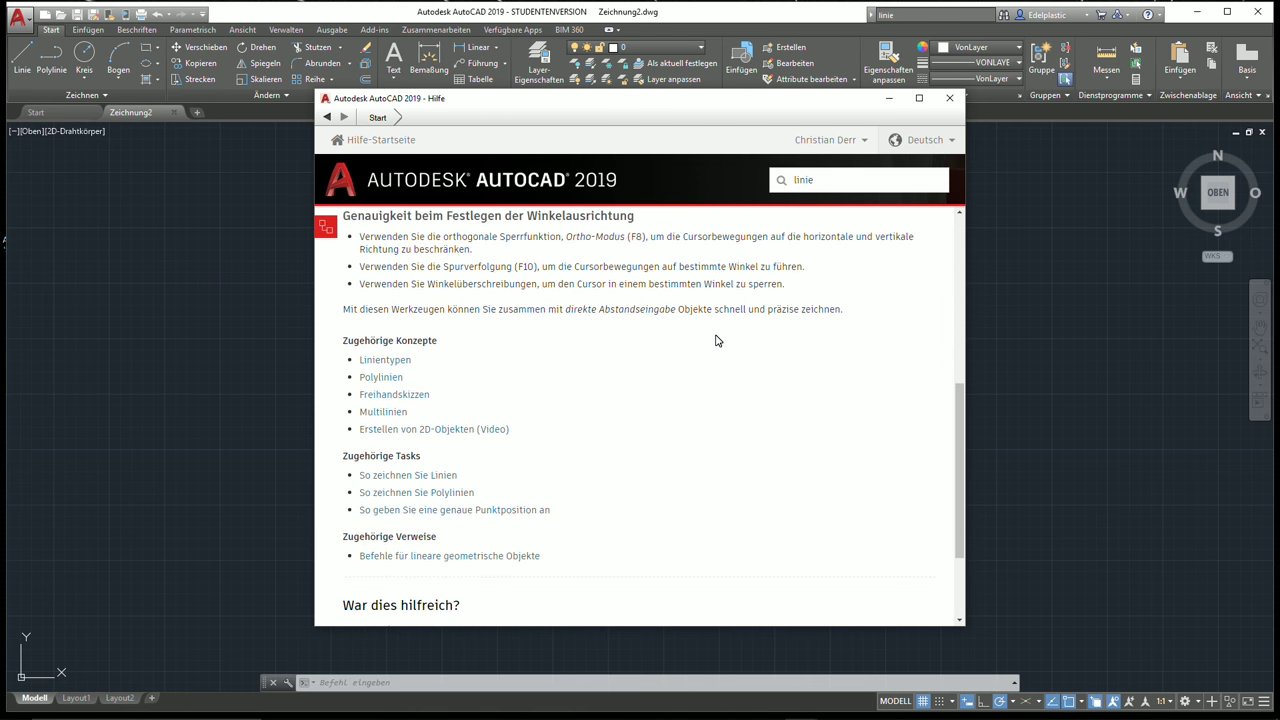
{"action": "left_click", "coordinate": [949, 98]}
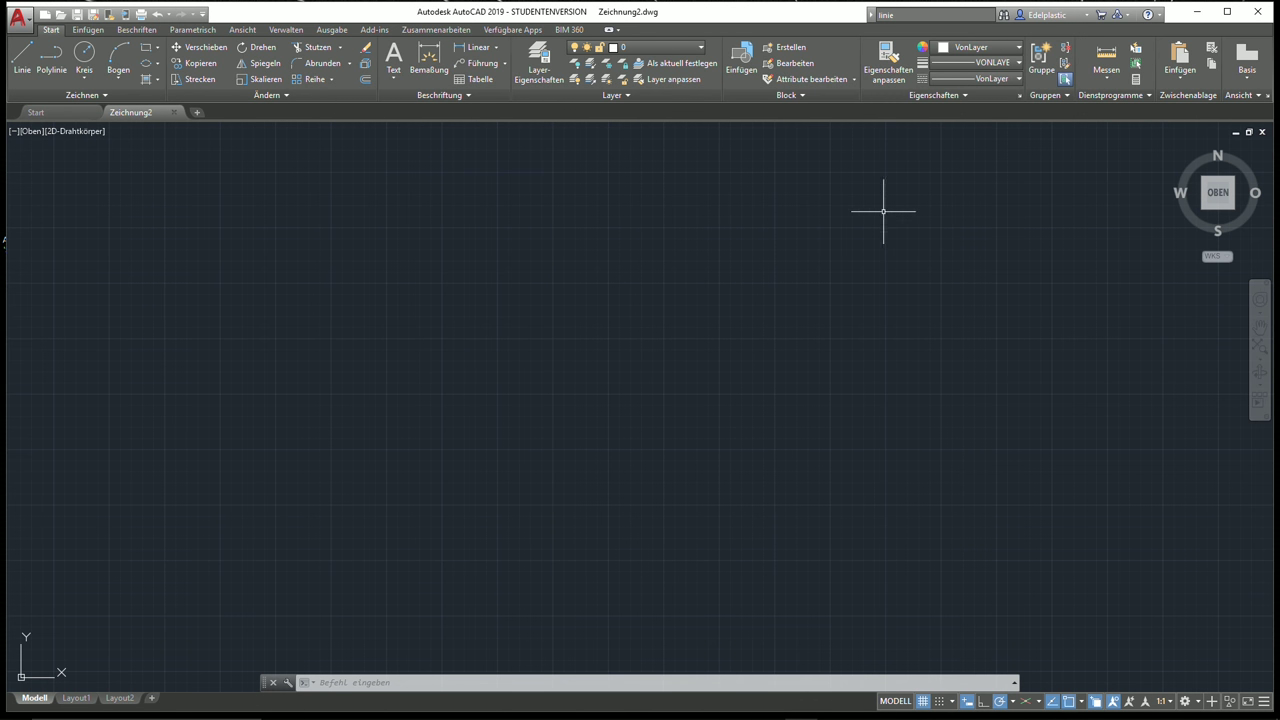
Search the help for 'rechteck' and read the RECHTECK command article, then briefly check 'linie'
{"action": "key", "text": "F1"}
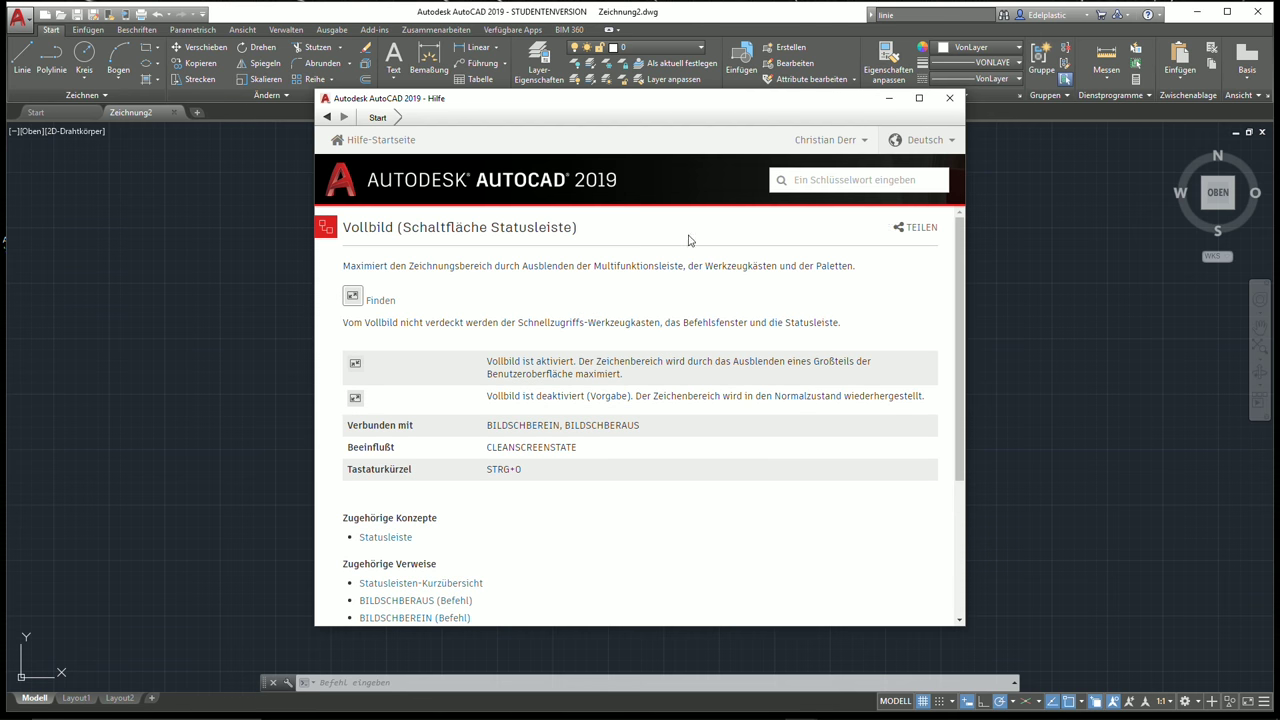
{"action": "left_click", "coordinate": [839, 180]}
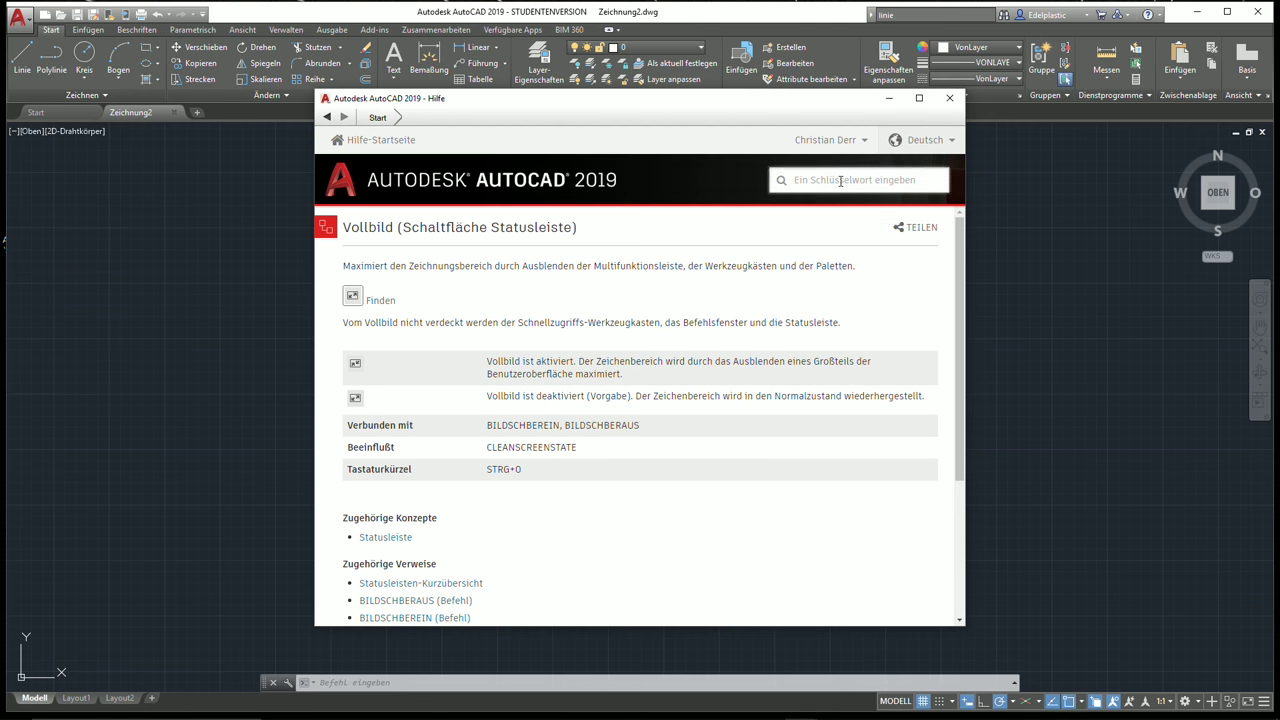
{"action": "type", "text": "r"}
{"action": "type", "text": "echteck"}
{"action": "key", "text": "Return"}
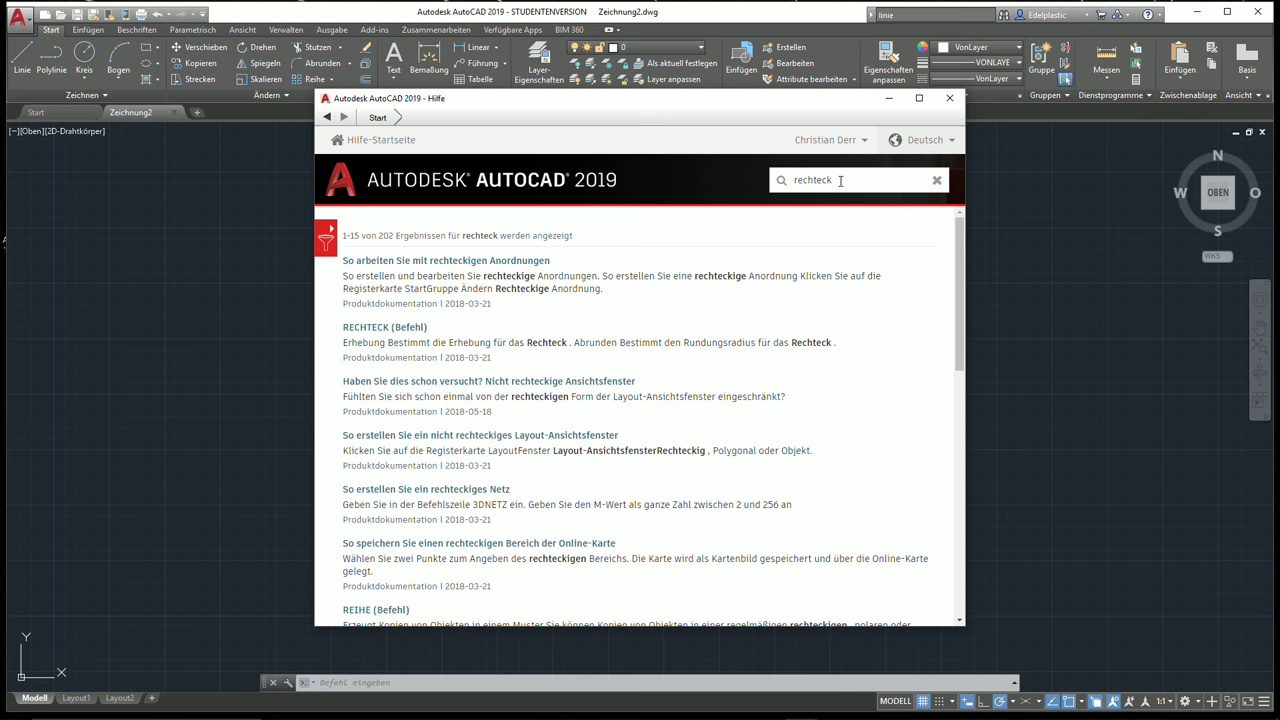
{"action": "left_click", "coordinate": [390, 327]}
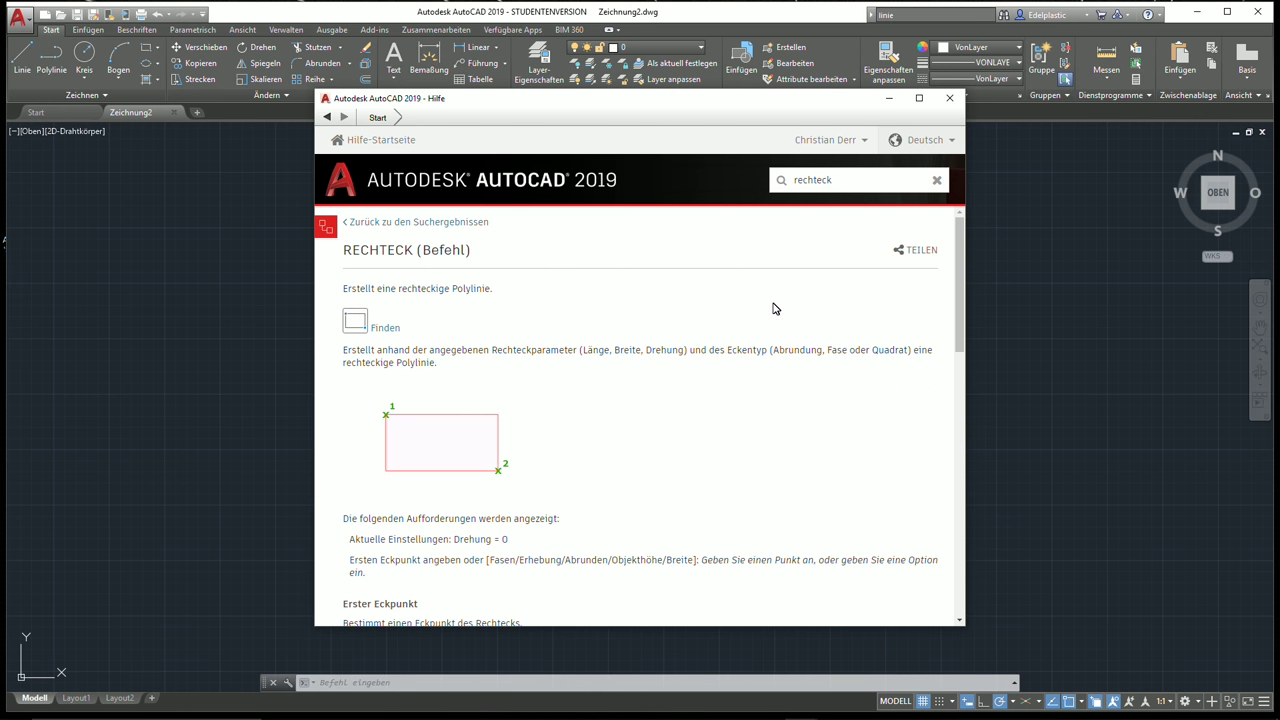
{"action": "scroll", "coordinate": [760, 320], "scroll_direction": "down", "scroll_amount": 2}
{"action": "scroll", "coordinate": [749, 331], "scroll_direction": "down", "scroll_amount": 3}
{"action": "scroll", "coordinate": [749, 331], "scroll_direction": "up", "scroll_amount": 5}
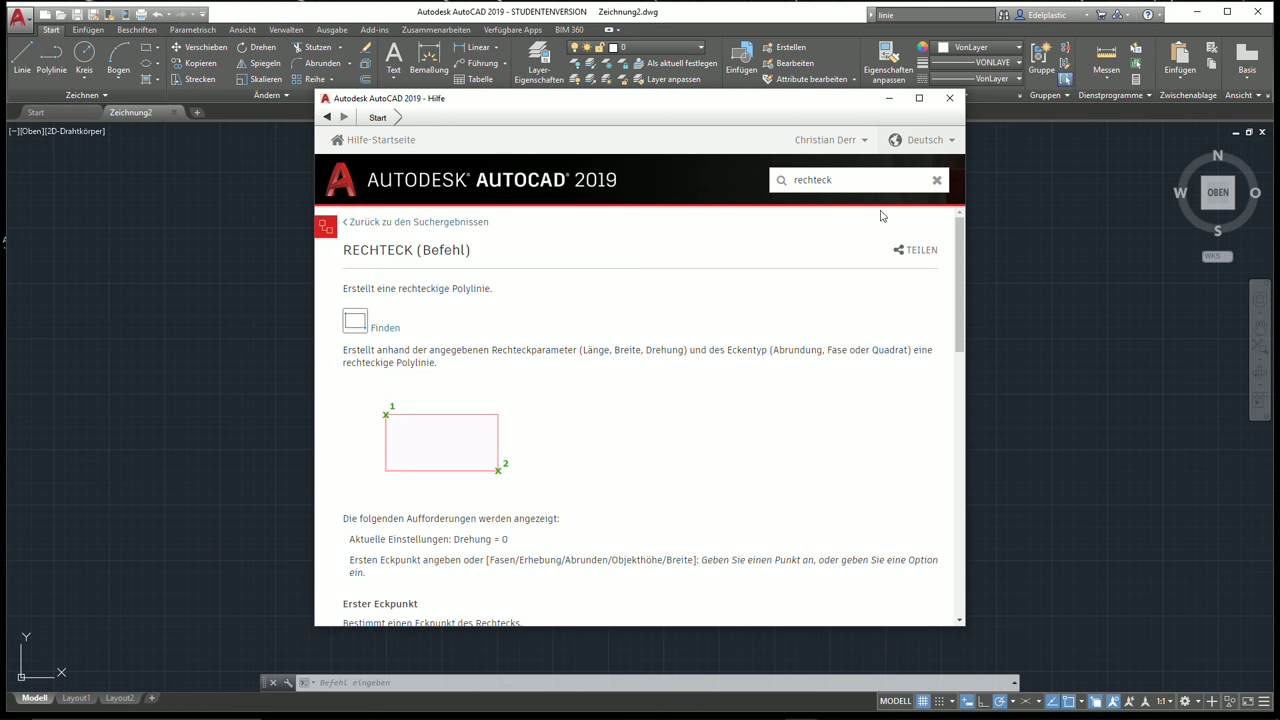
{"action": "left_click", "coordinate": [946, 102]}
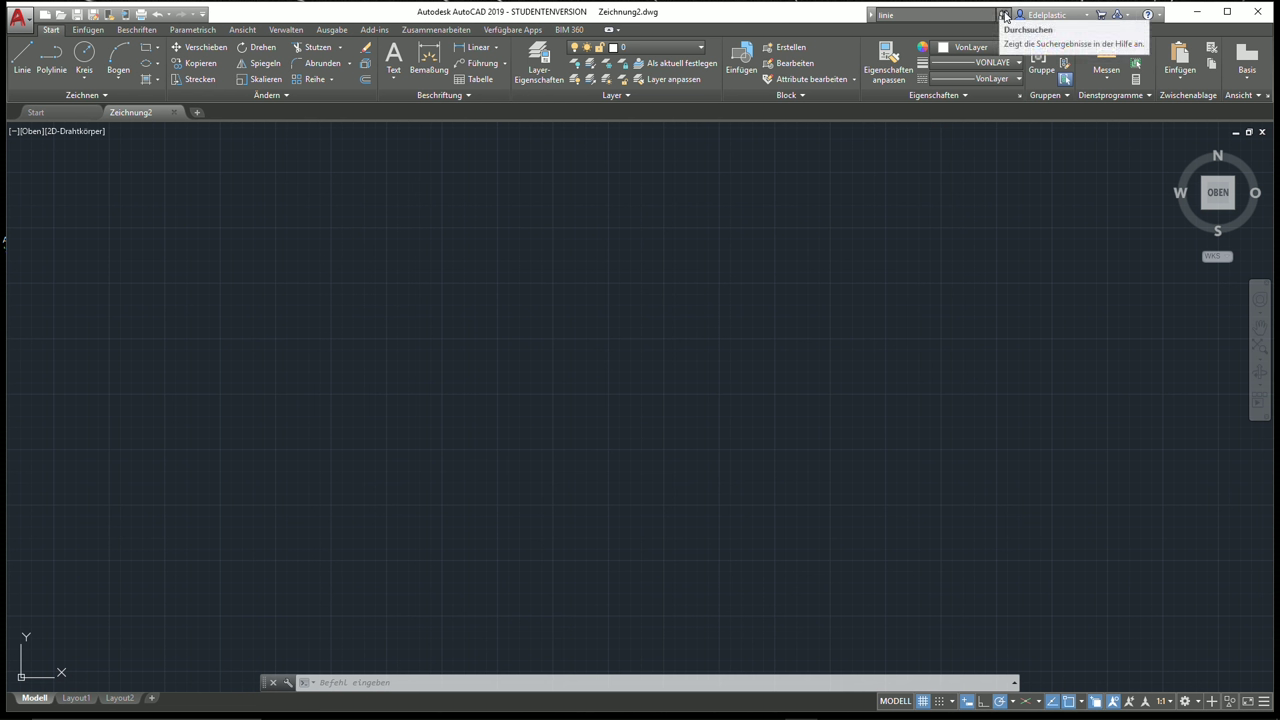
{"action": "left_click", "coordinate": [1004, 15]}
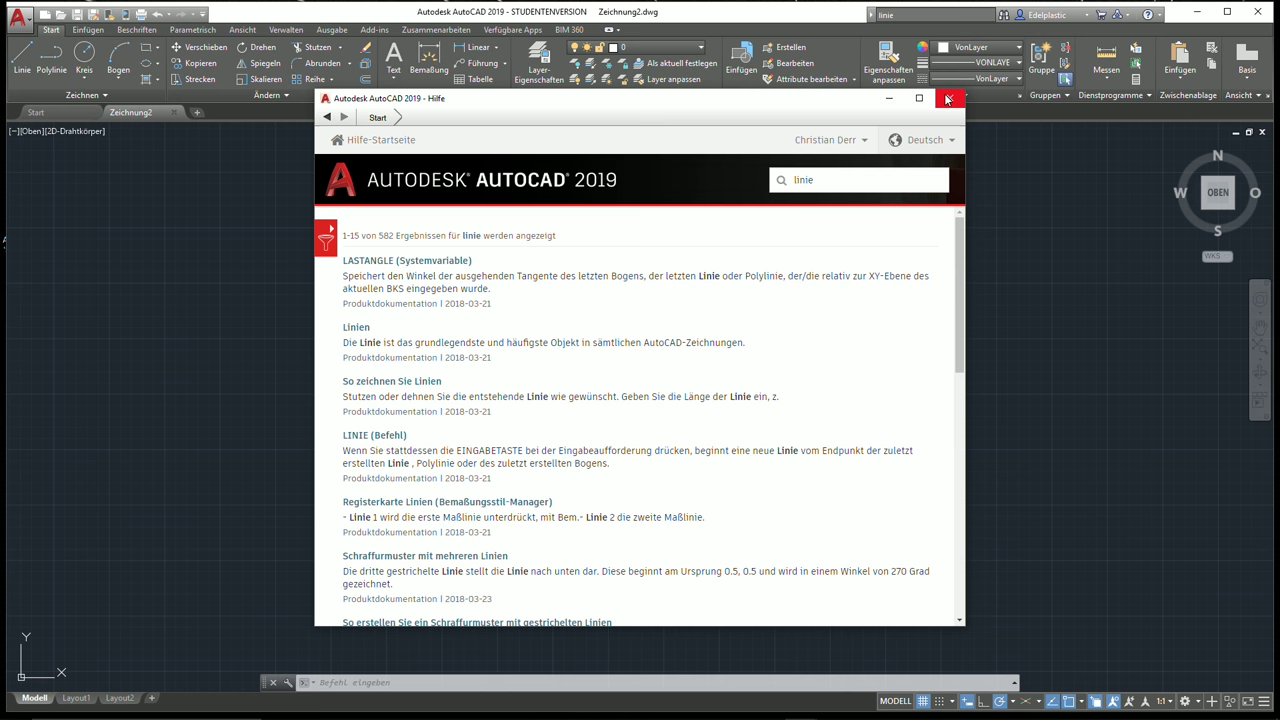
{"action": "left_click", "coordinate": [947, 98]}
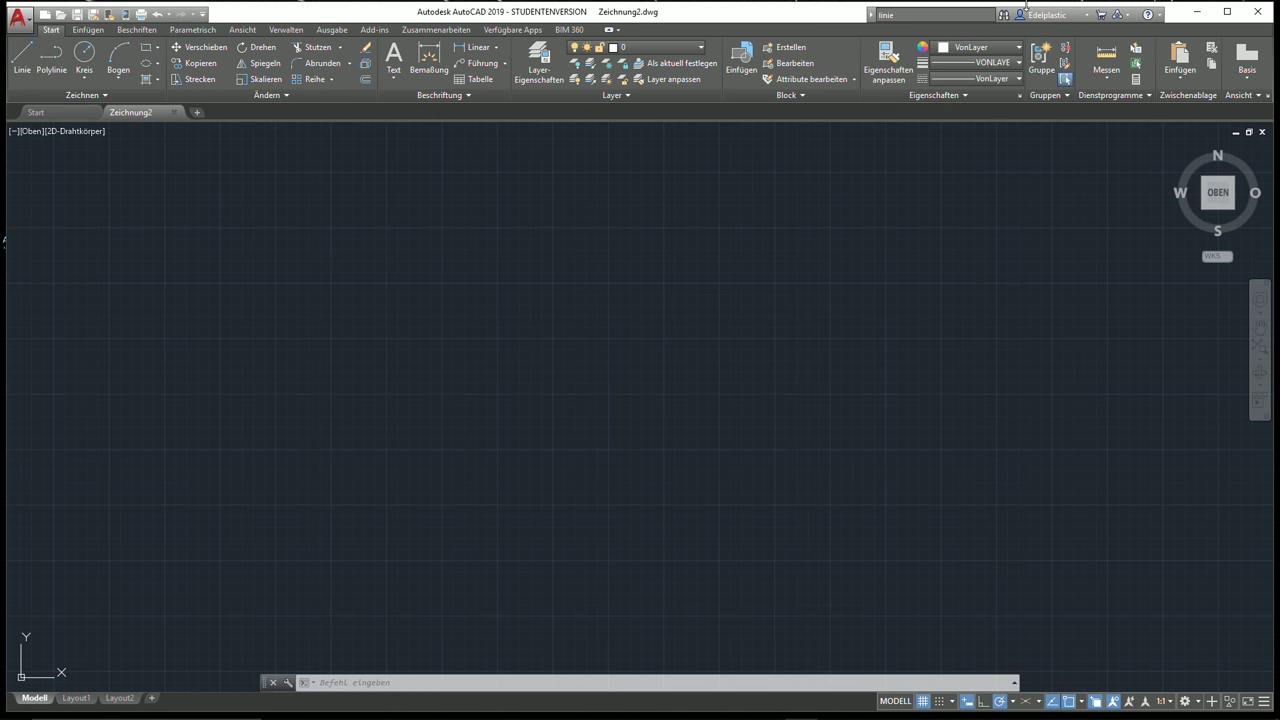
Check the account options in the InfoCenter, then launch the Autodesk App Store
{"action": "left_click", "coordinate": [1080, 15]}
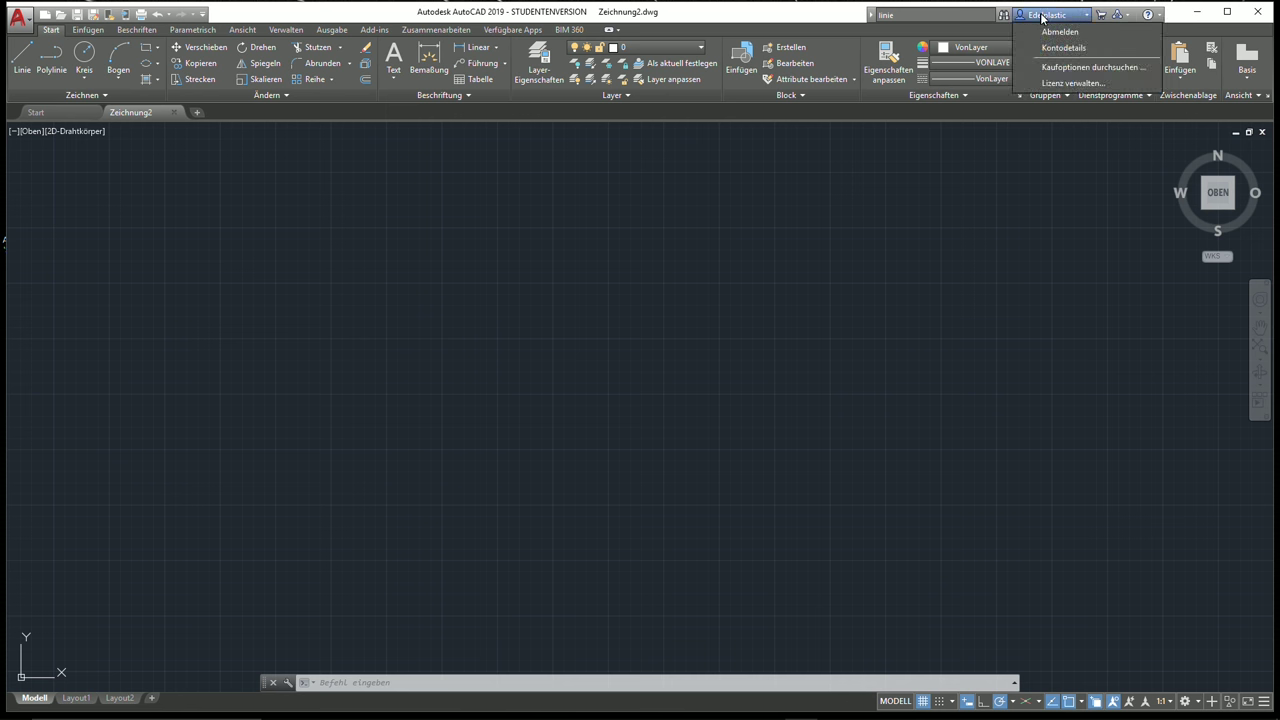
{"action": "left_click", "coordinate": [1106, 14]}
{"action": "left_click", "coordinate": [1103, 15]}
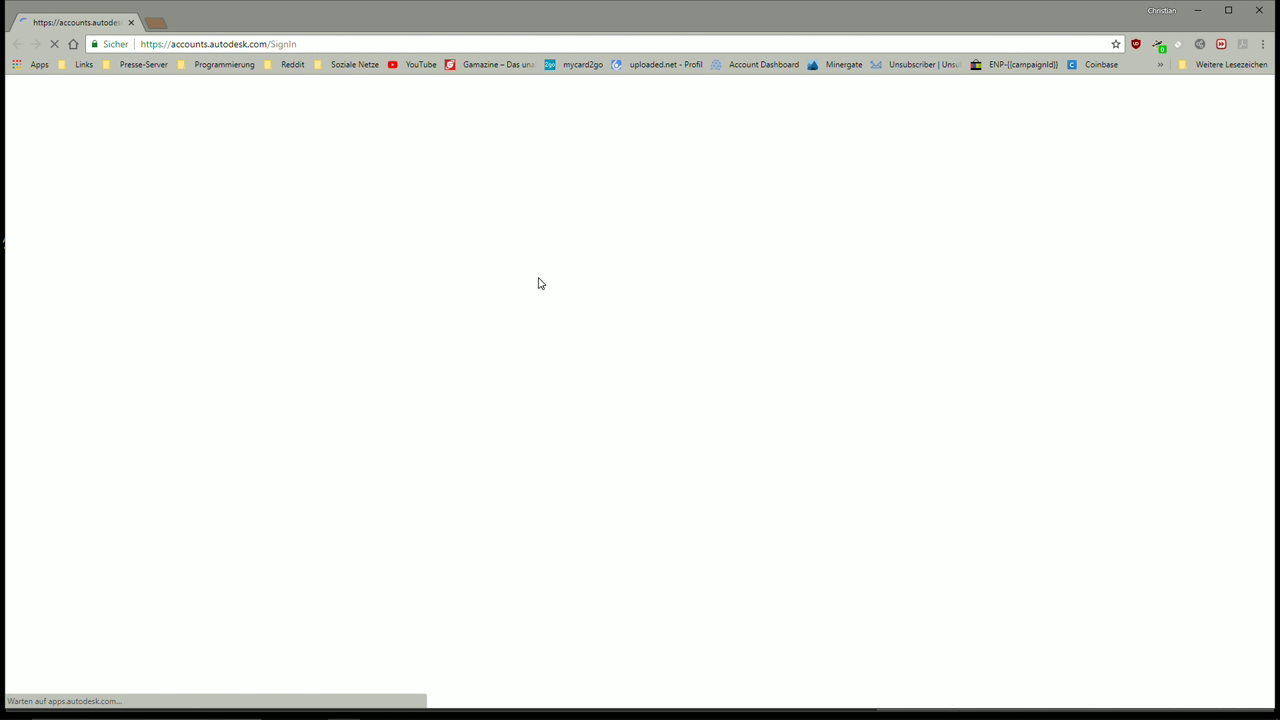
Scroll through the App Store's featured and popular AutoCAD apps, then close the browser
{"action": "scroll", "coordinate": [500, 320], "scroll_direction": "down", "scroll_amount": 1}
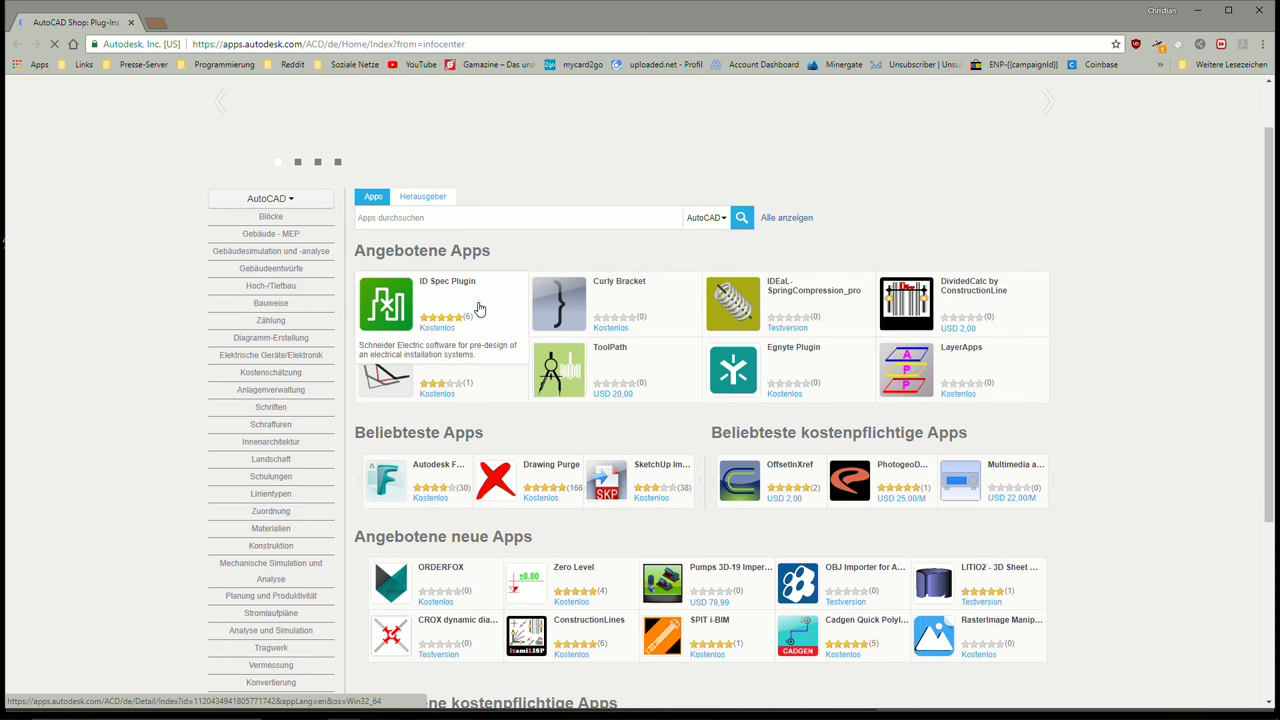
{"action": "scroll", "coordinate": [620, 360], "scroll_direction": "down", "scroll_amount": 1}
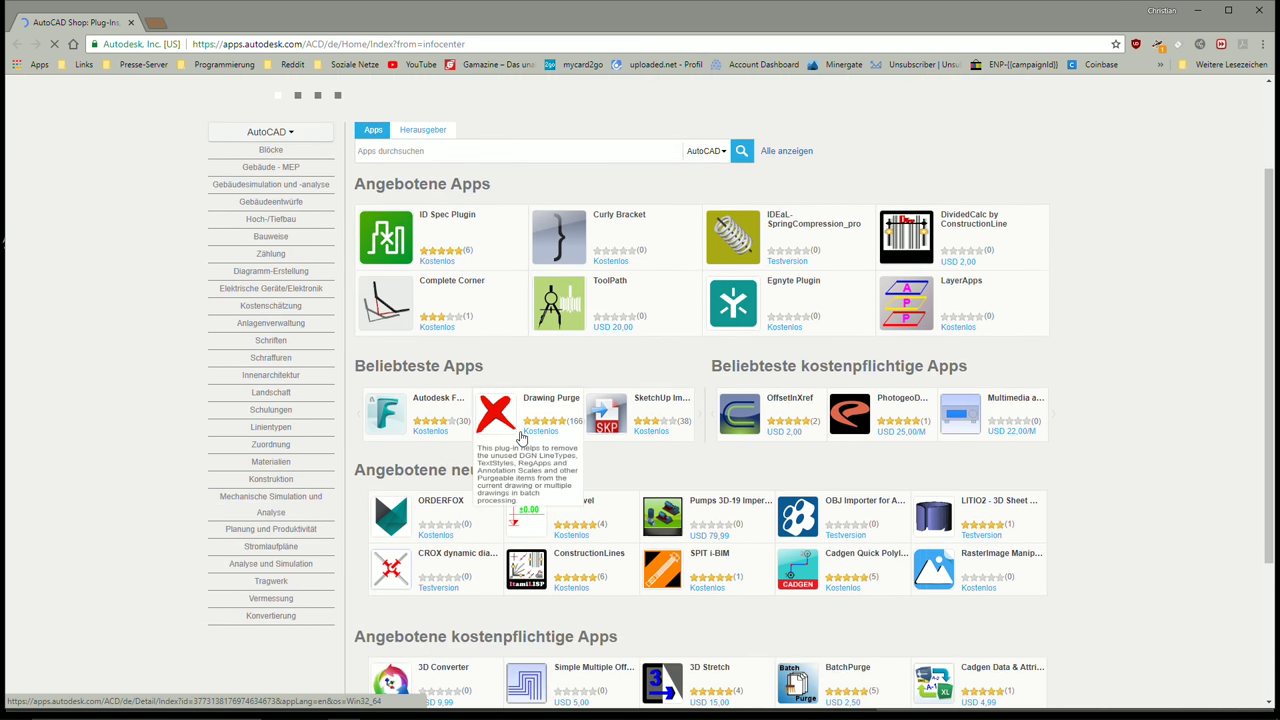
{"action": "scroll", "coordinate": [530, 410], "scroll_direction": "down", "scroll_amount": 2}
{"action": "scroll", "coordinate": [560, 350], "scroll_direction": "up", "scroll_amount": 2}
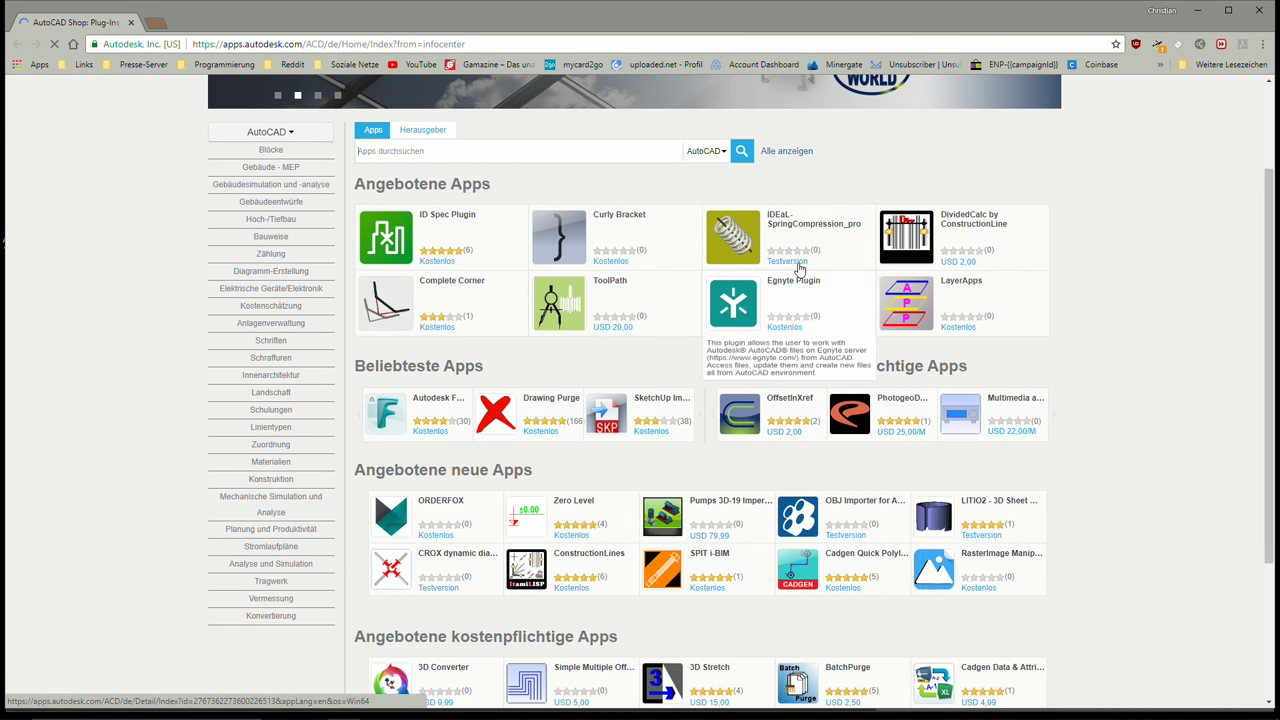
{"action": "scroll", "coordinate": [1084, 250], "scroll_direction": "up", "scroll_amount": 2}
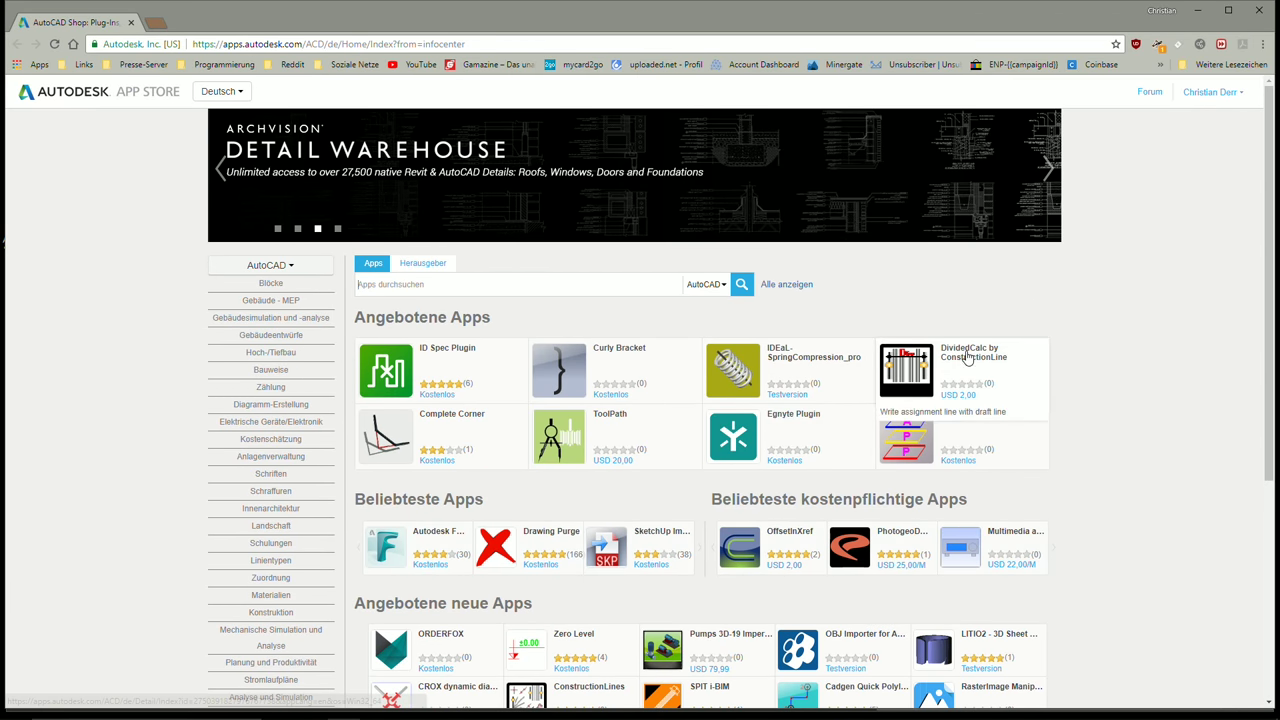
{"action": "left_click", "coordinate": [1259, 12]}
{"action": "left_click", "coordinate": [1126, 17]}
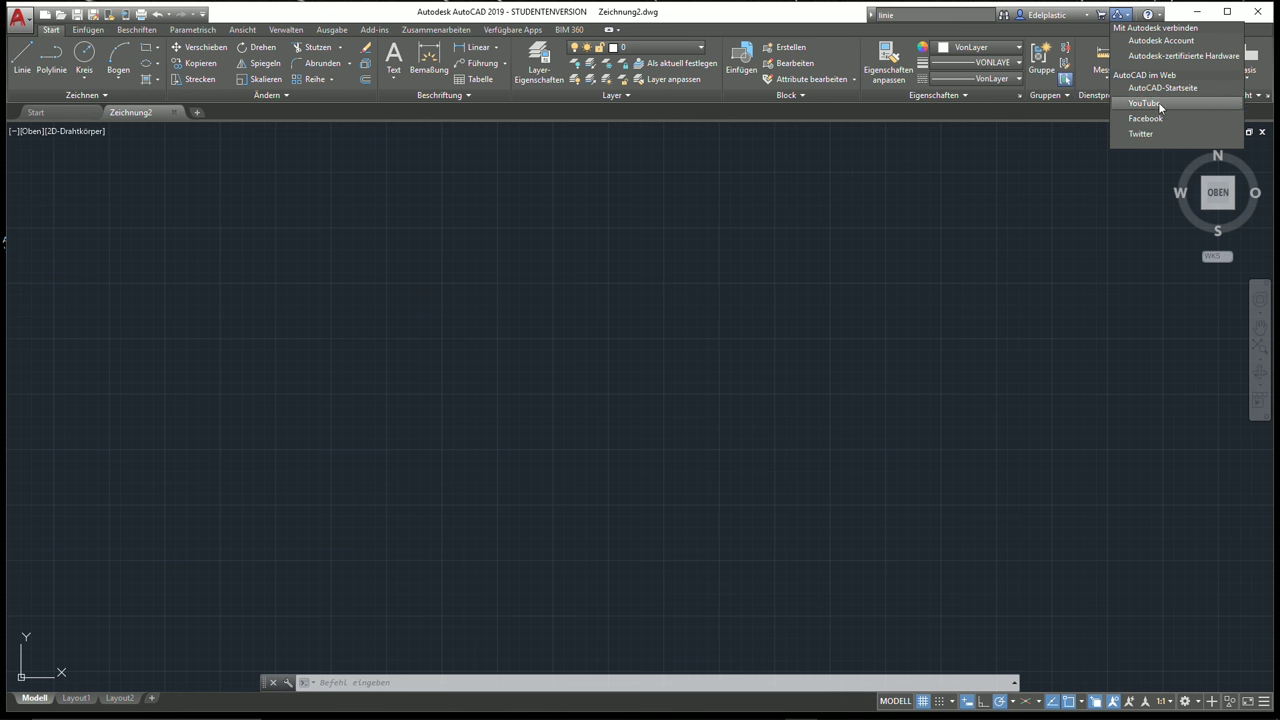
Open and close the AutoCAD 2019 help home page, then show the help options list
{"action": "left_click", "coordinate": [1127, 17]}
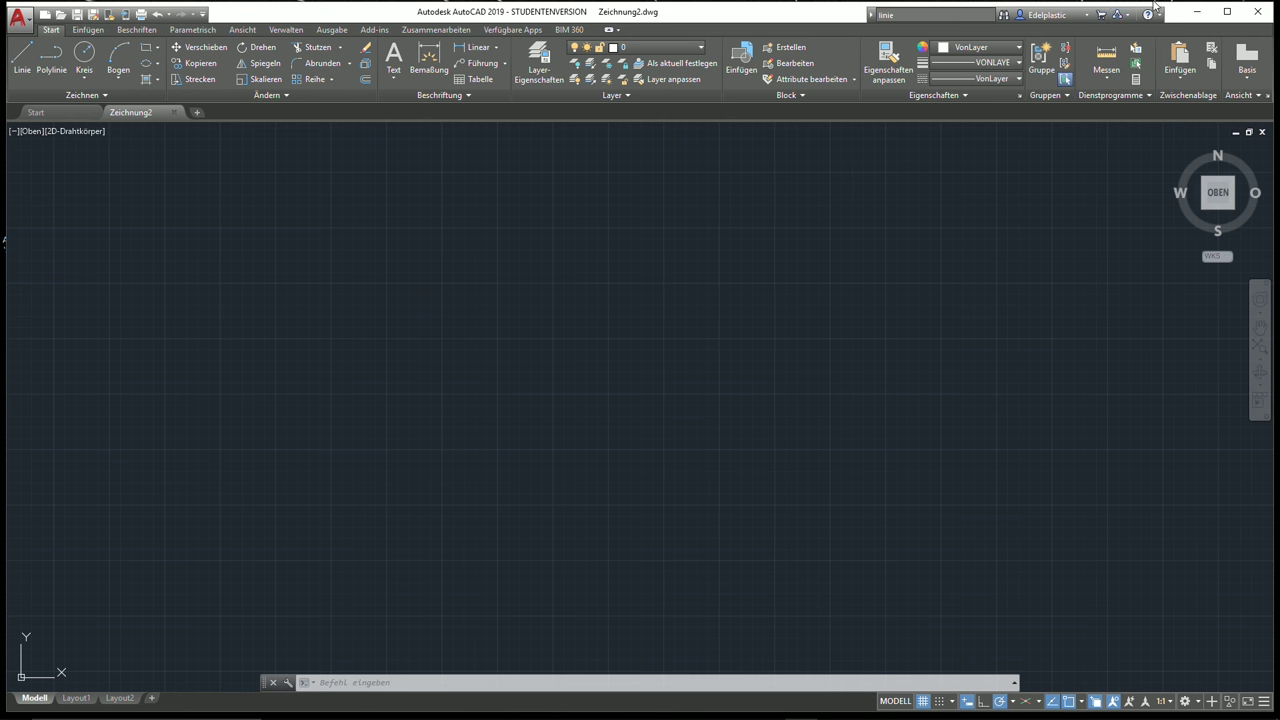
{"action": "left_click", "coordinate": [1150, 14]}
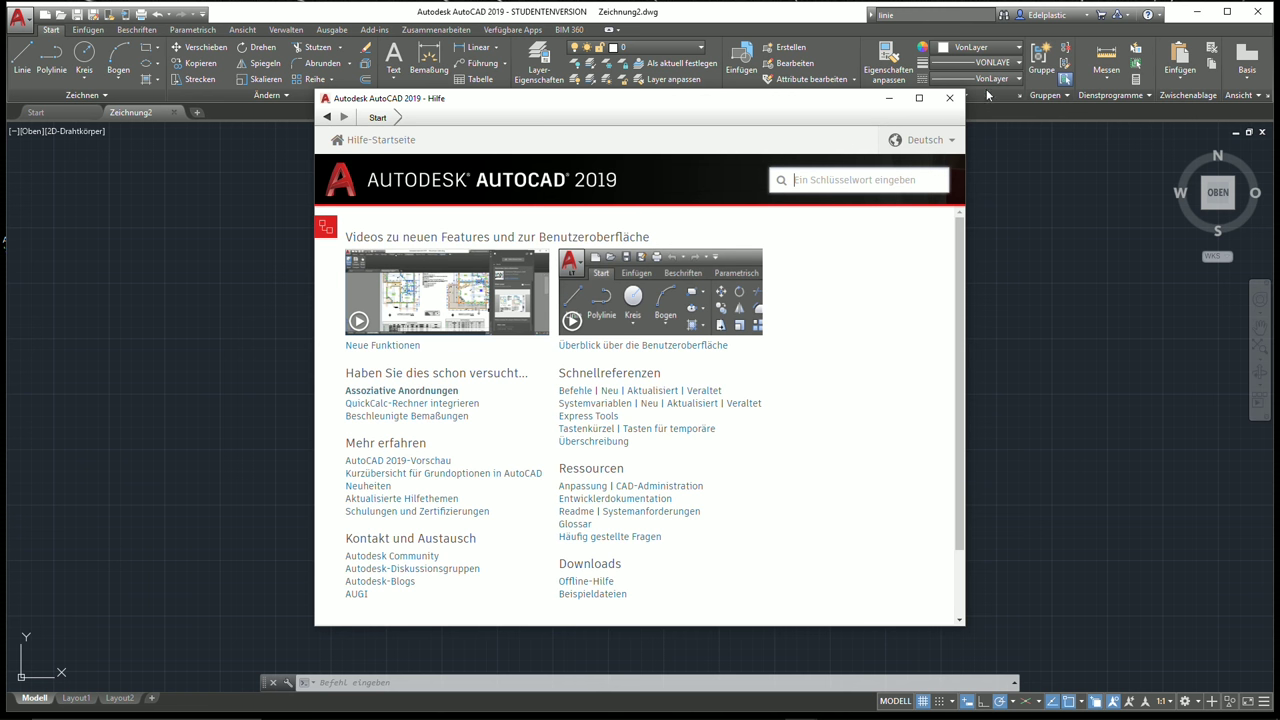
{"action": "left_click", "coordinate": [955, 97]}
{"action": "left_click", "coordinate": [1159, 15]}
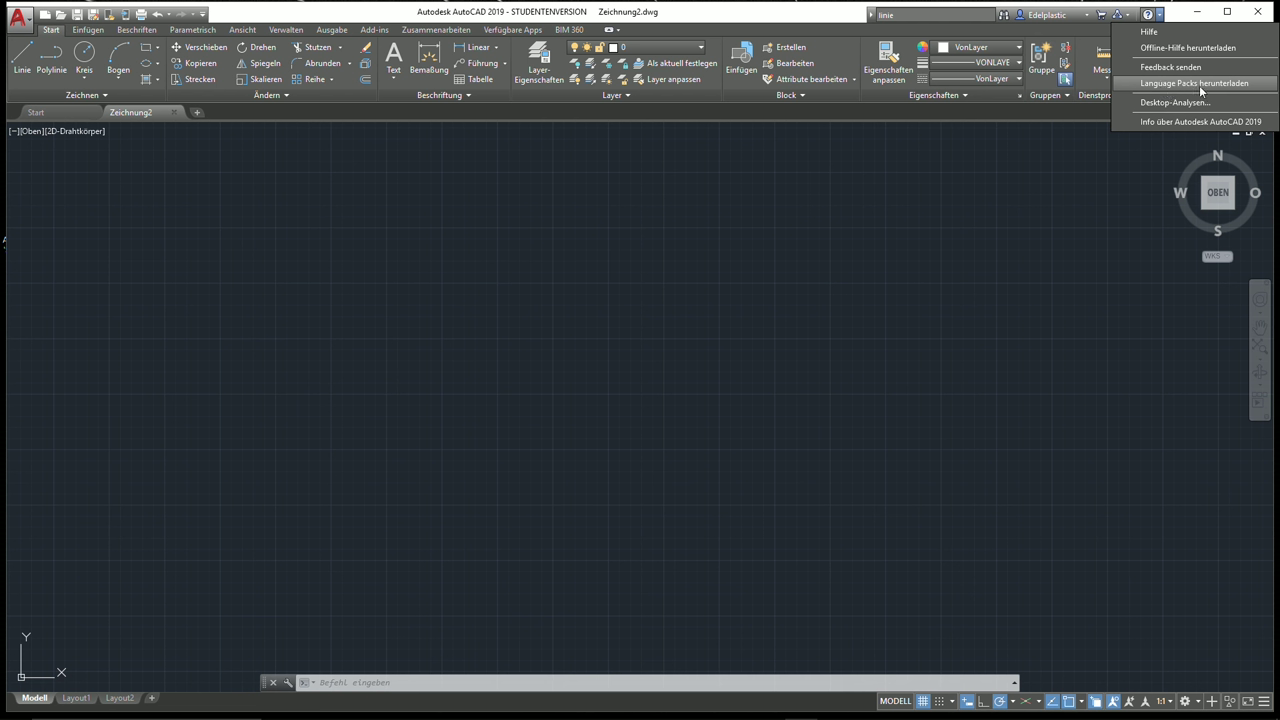
Browse the viewport's view and visual style lists, keeping Oben and 2D-Drahtkörper
{"action": "left_click", "coordinate": [1158, 16]}
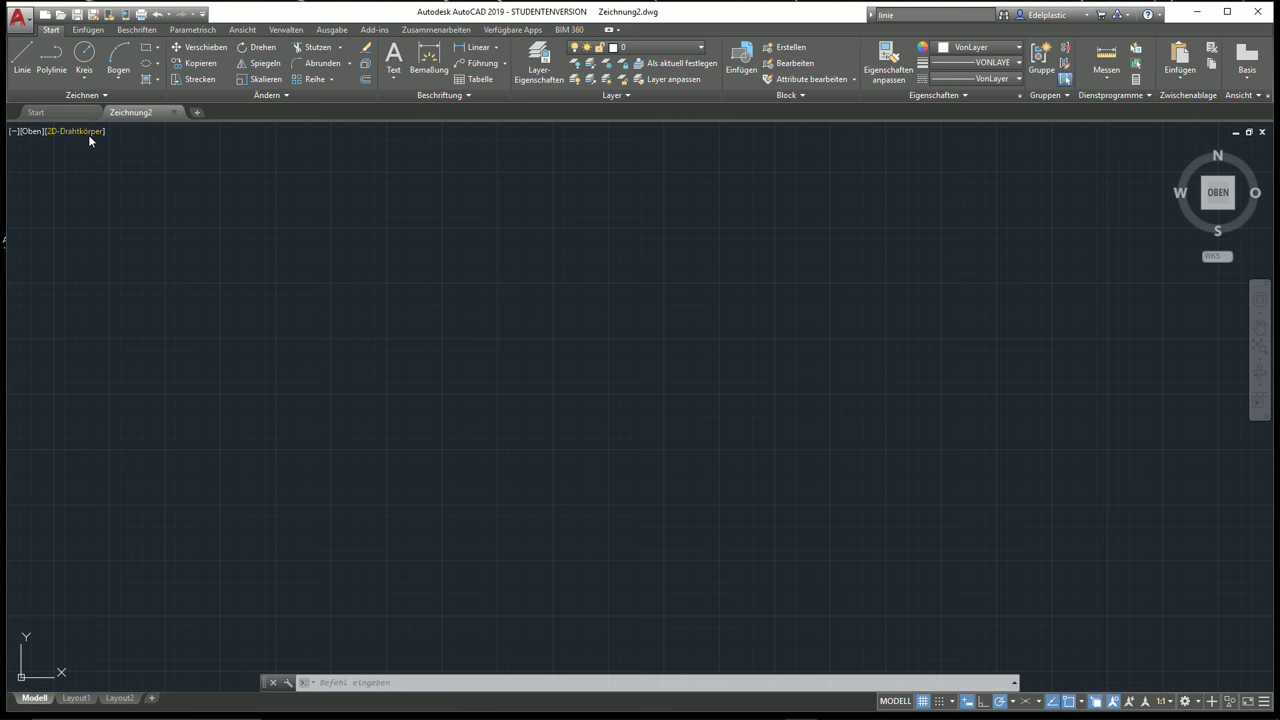
{"action": "left_click", "coordinate": [35, 132]}
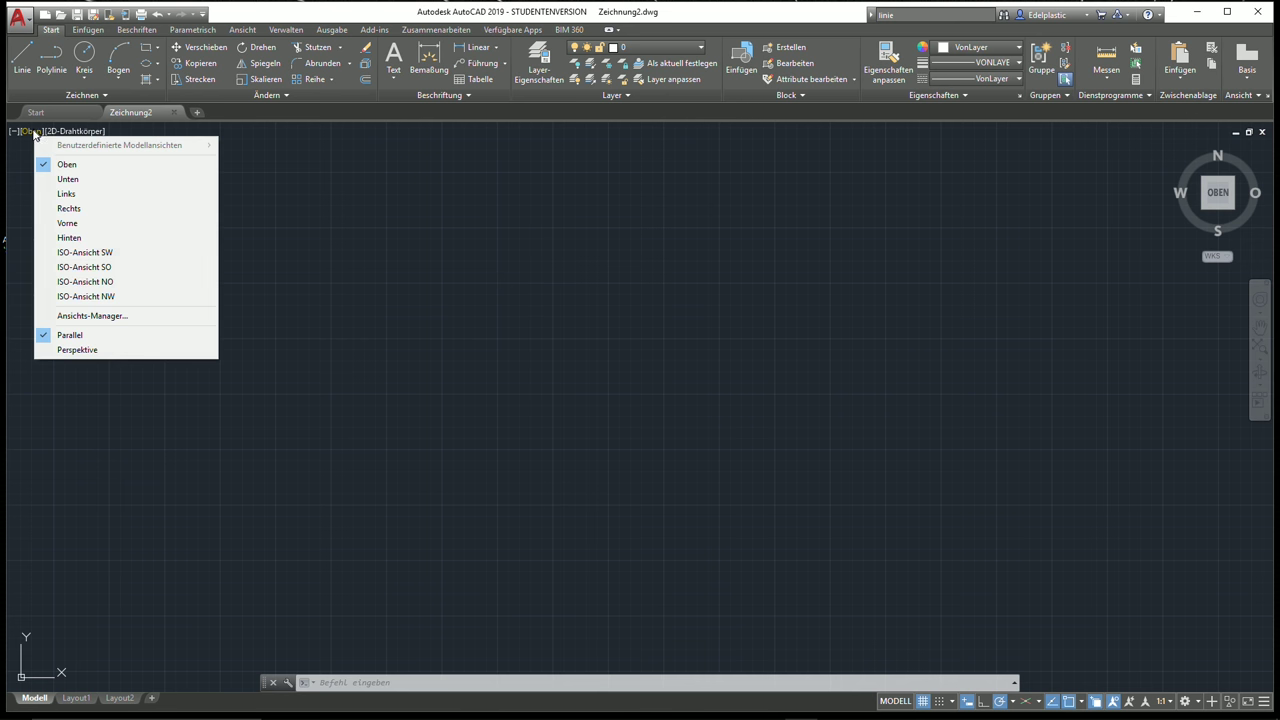
{"action": "left_click", "coordinate": [35, 132]}
{"action": "left_click", "coordinate": [62, 132]}
{"action": "left_click", "coordinate": [62, 132]}
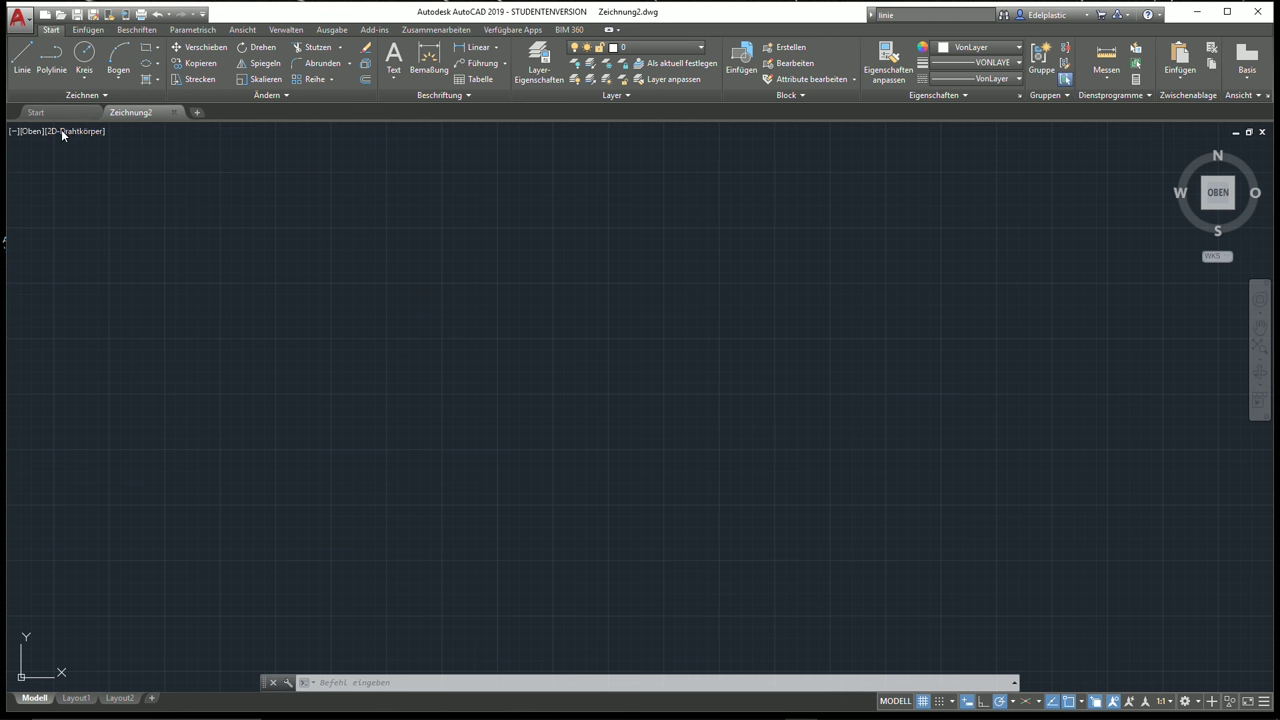
{"action": "left_click", "coordinate": [62, 132]}
{"action": "left_click", "coordinate": [38, 132]}
{"action": "left_click", "coordinate": [58, 134]}
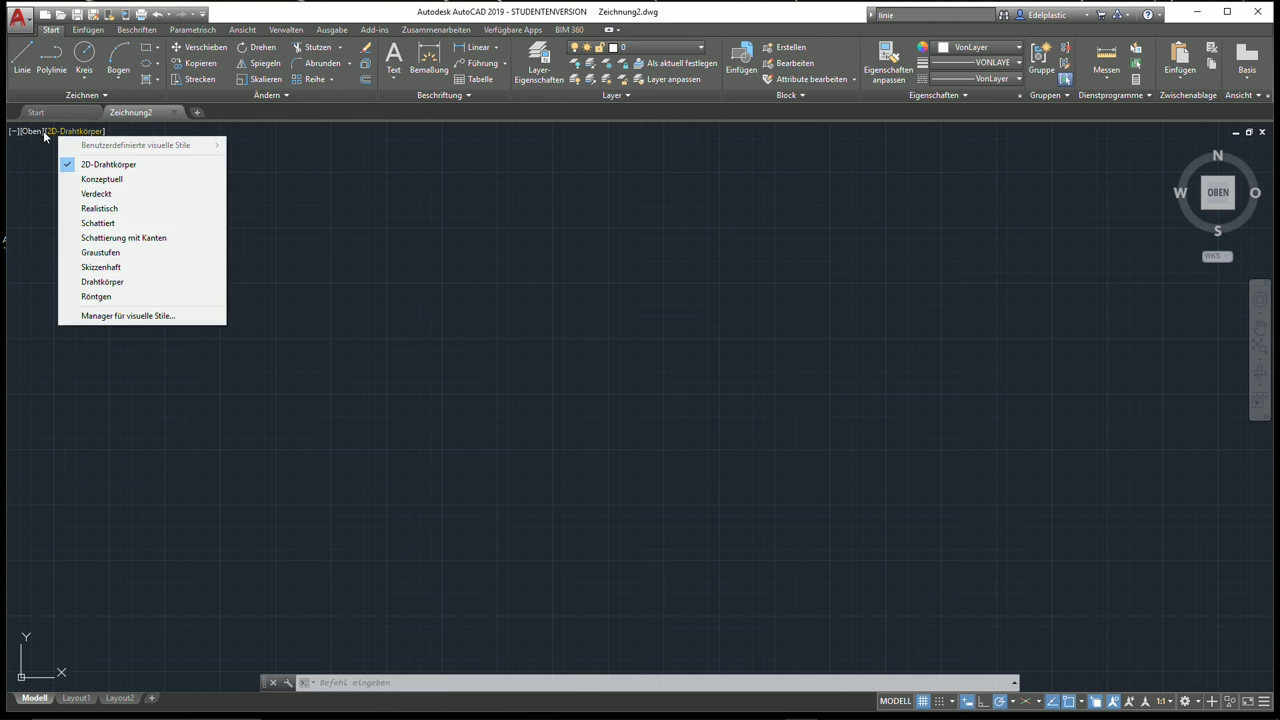
{"action": "left_click", "coordinate": [41, 133]}
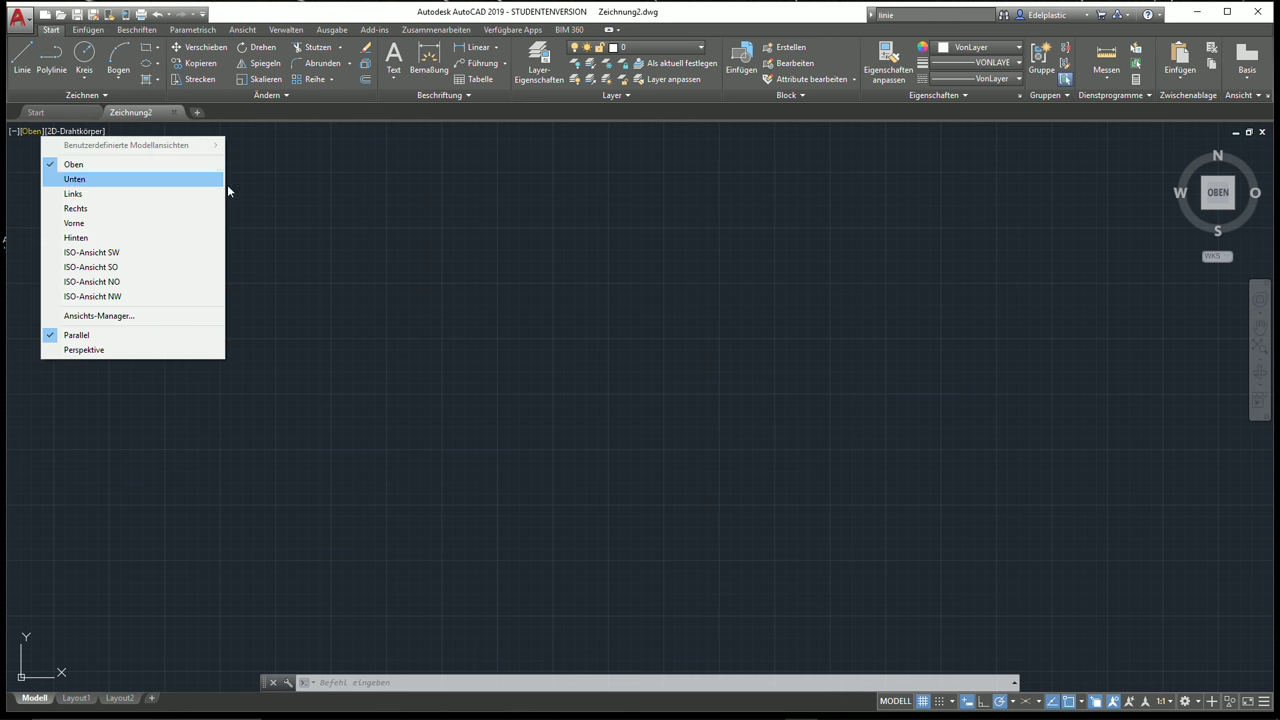
{"action": "left_click", "coordinate": [437, 197]}
{"action": "left_click", "coordinate": [360, 240]}
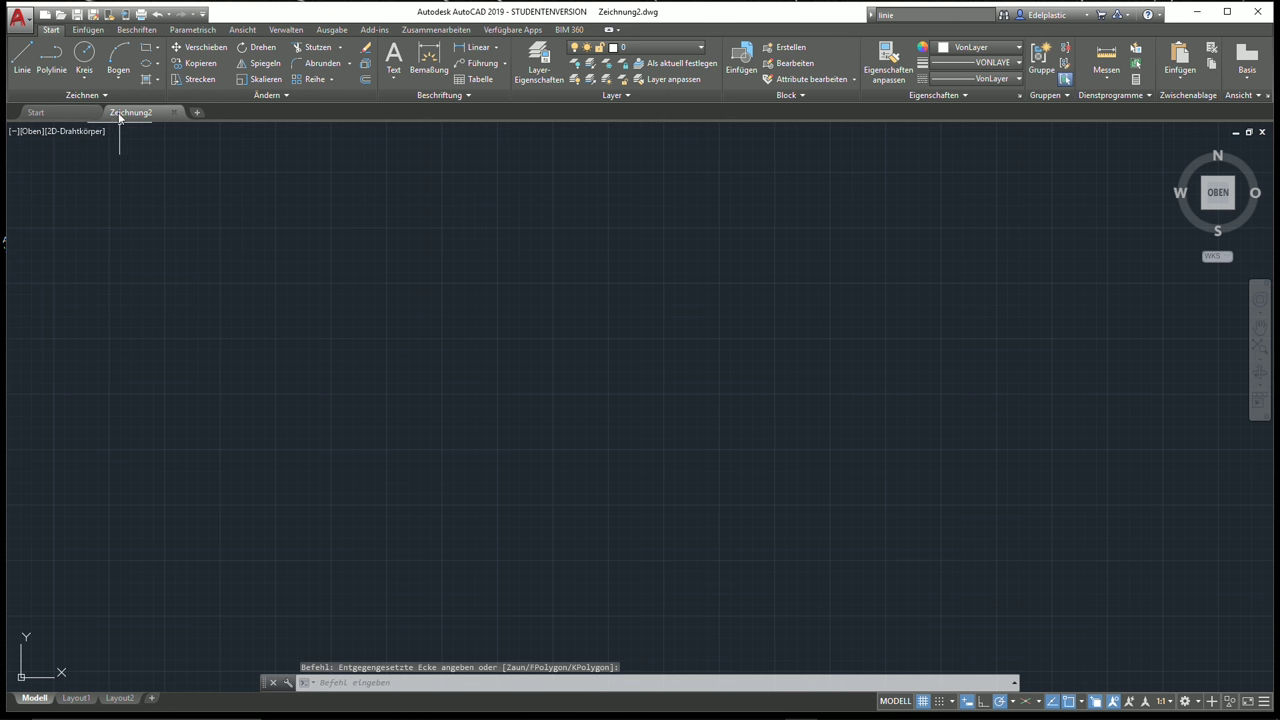
Visit the Start page, then create a second drawing, Zeichnung3, from a template
{"action": "left_click", "coordinate": [56, 113]}
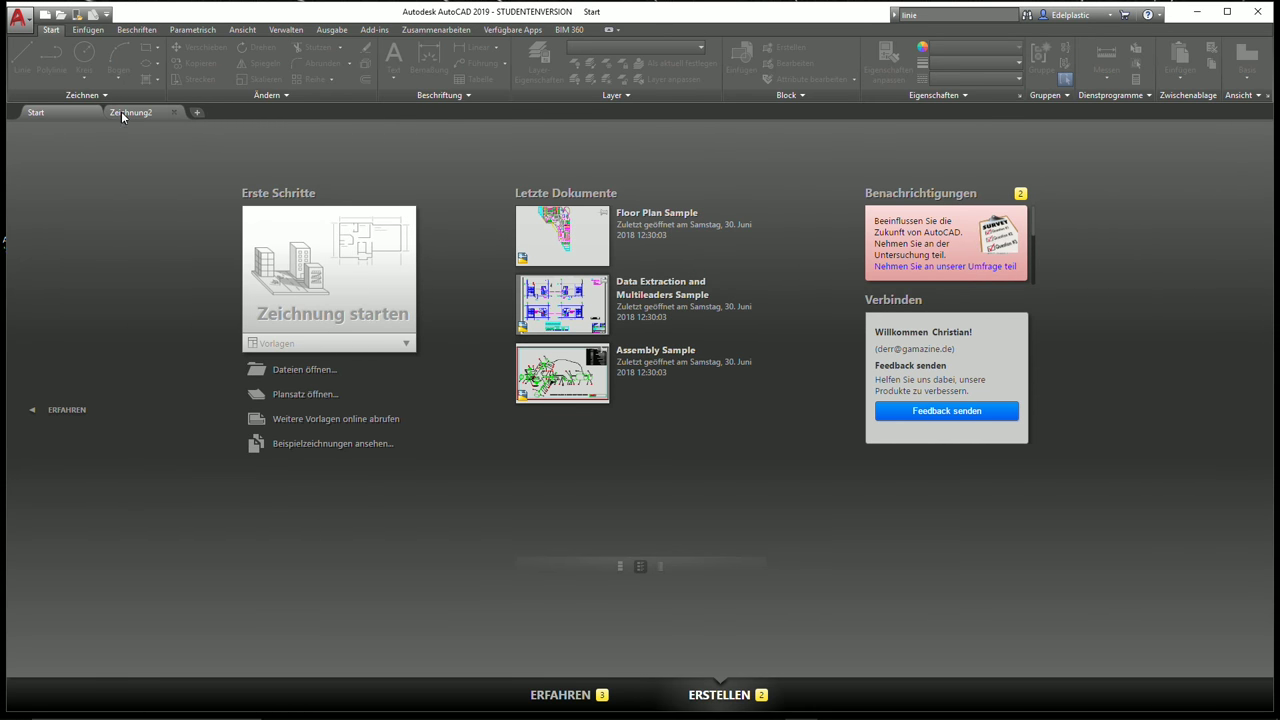
{"action": "left_click", "coordinate": [124, 114]}
{"action": "left_click", "coordinate": [45, 14]}
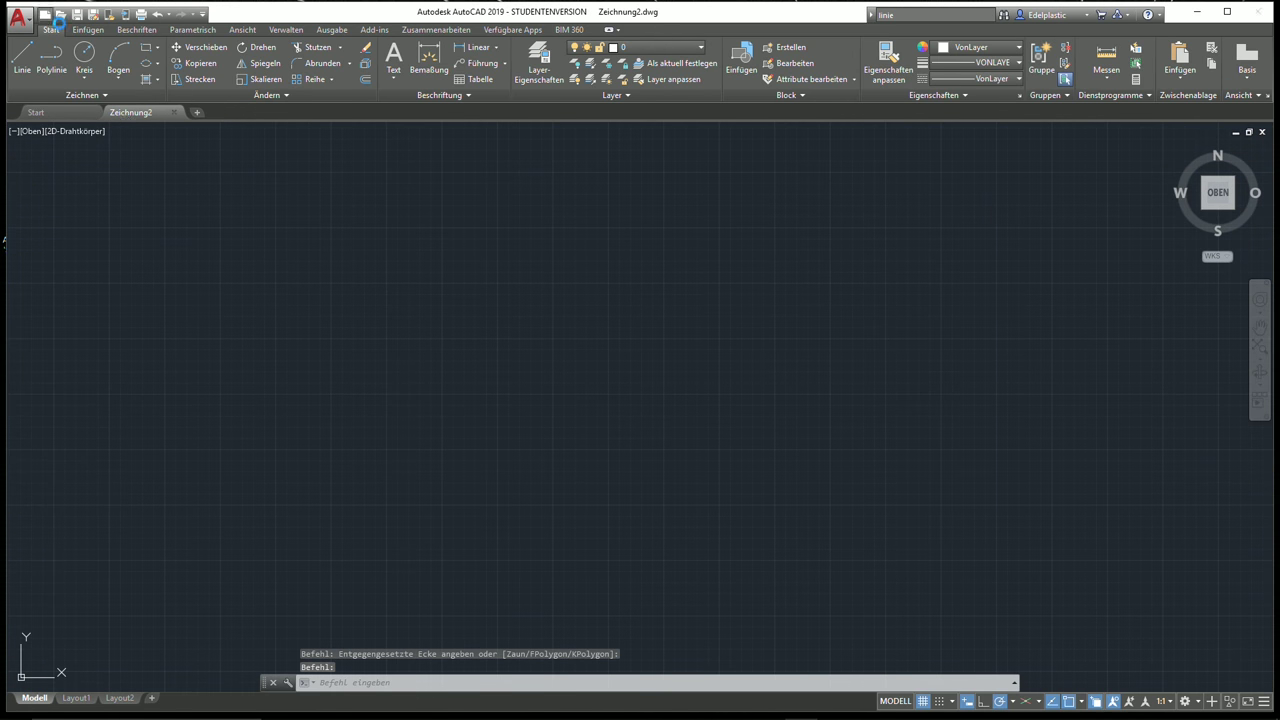
{"action": "left_click", "coordinate": [812, 489]}
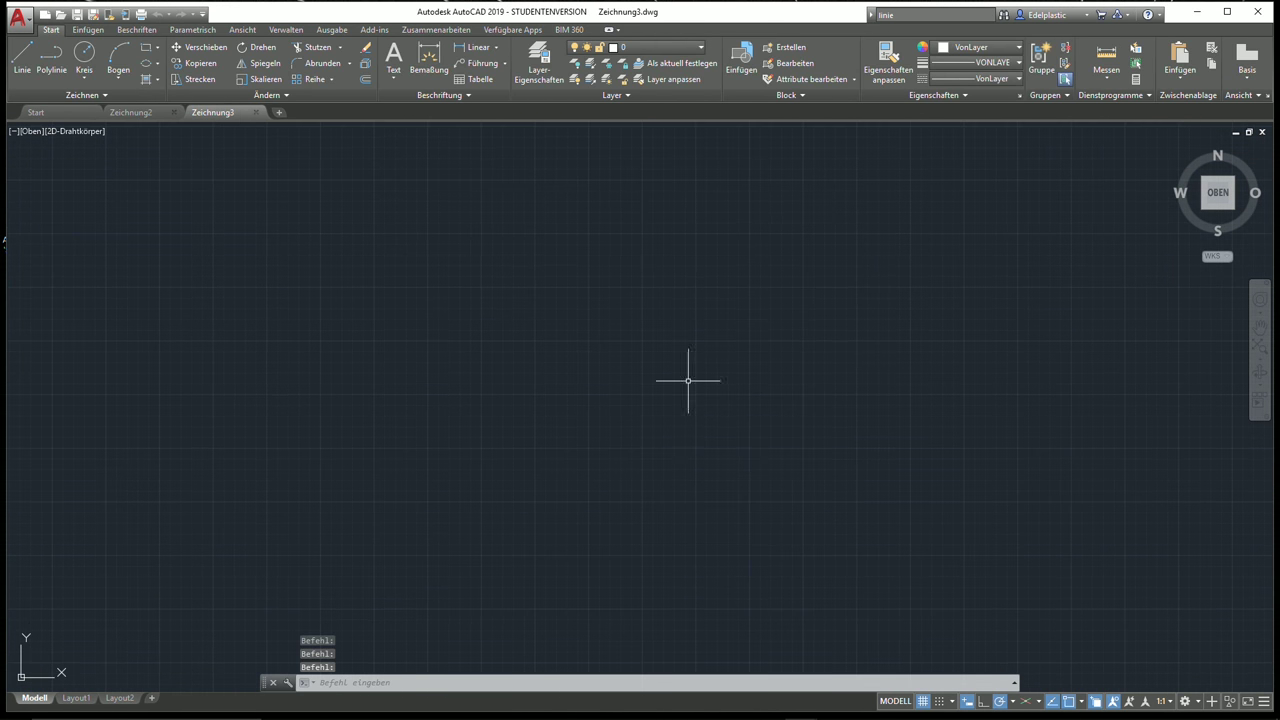
Switch between Zeichnung2 and Zeichnung3, then close both drawings
{"action": "left_click", "coordinate": [143, 115]}
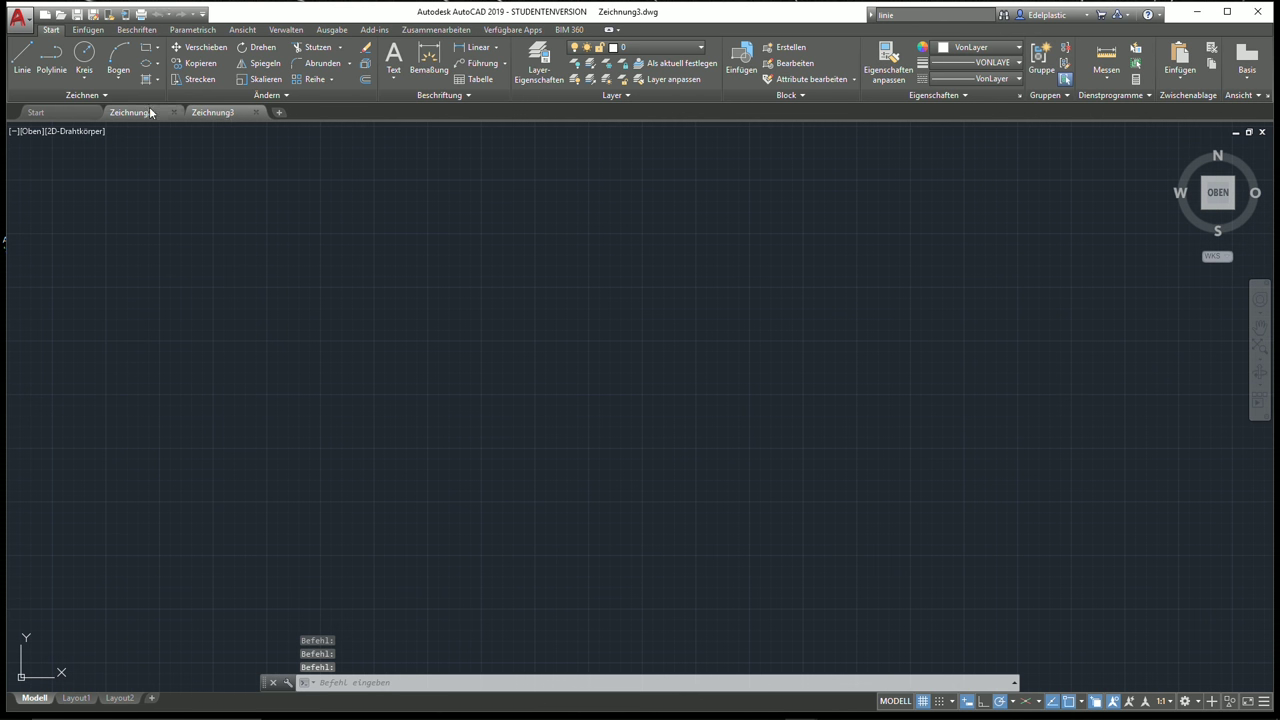
{"action": "left_click", "coordinate": [215, 113]}
{"action": "left_click", "coordinate": [135, 113]}
{"action": "left_click", "coordinate": [215, 113]}
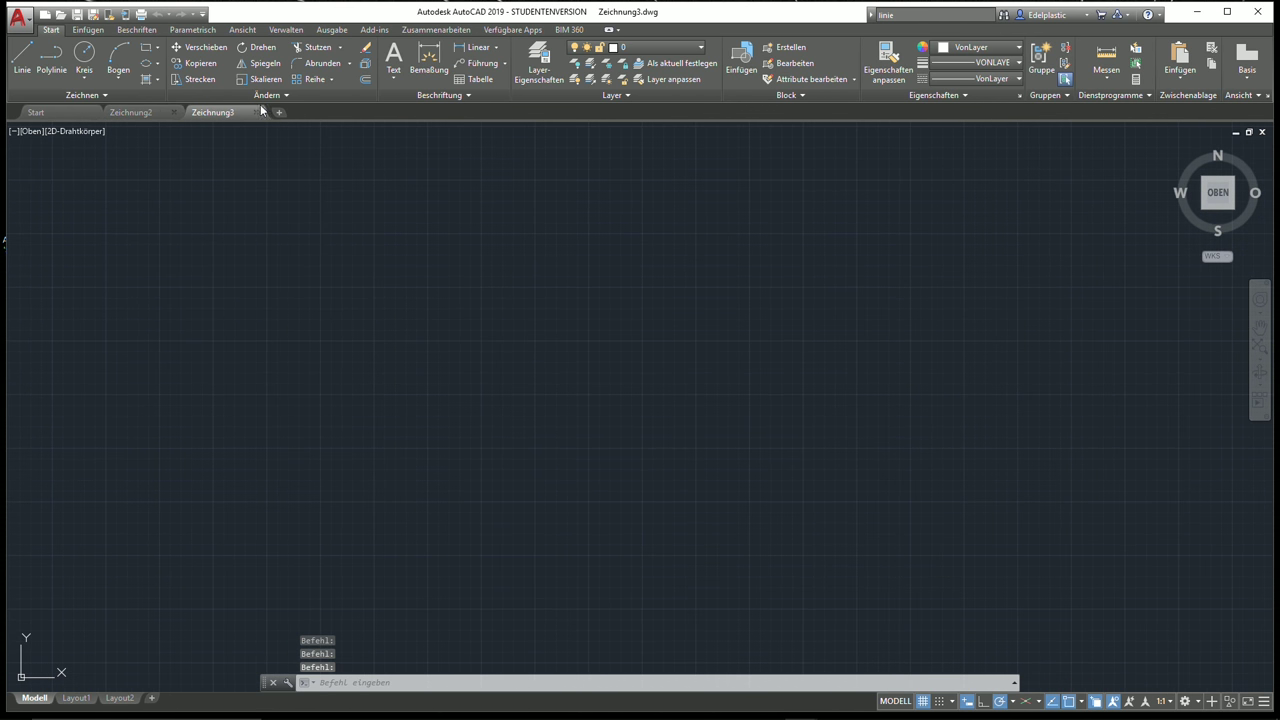
{"action": "left_click", "coordinate": [256, 112]}
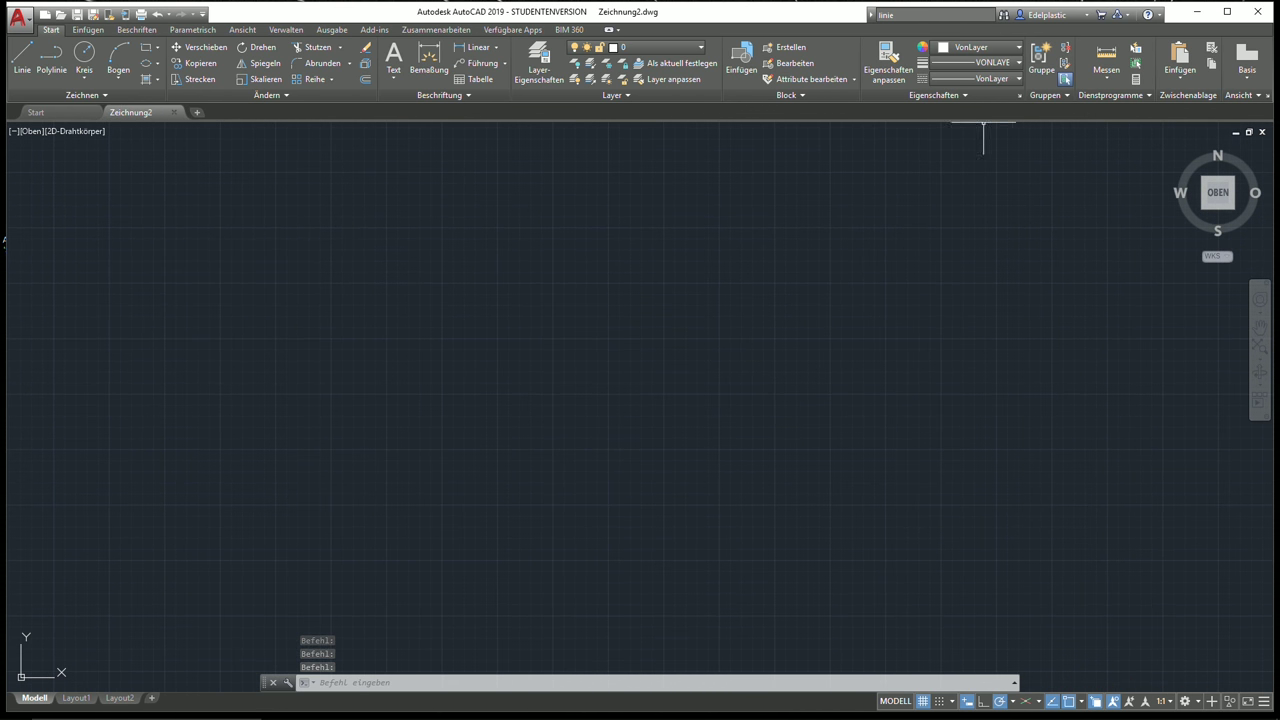
{"action": "left_click", "coordinate": [1262, 134]}
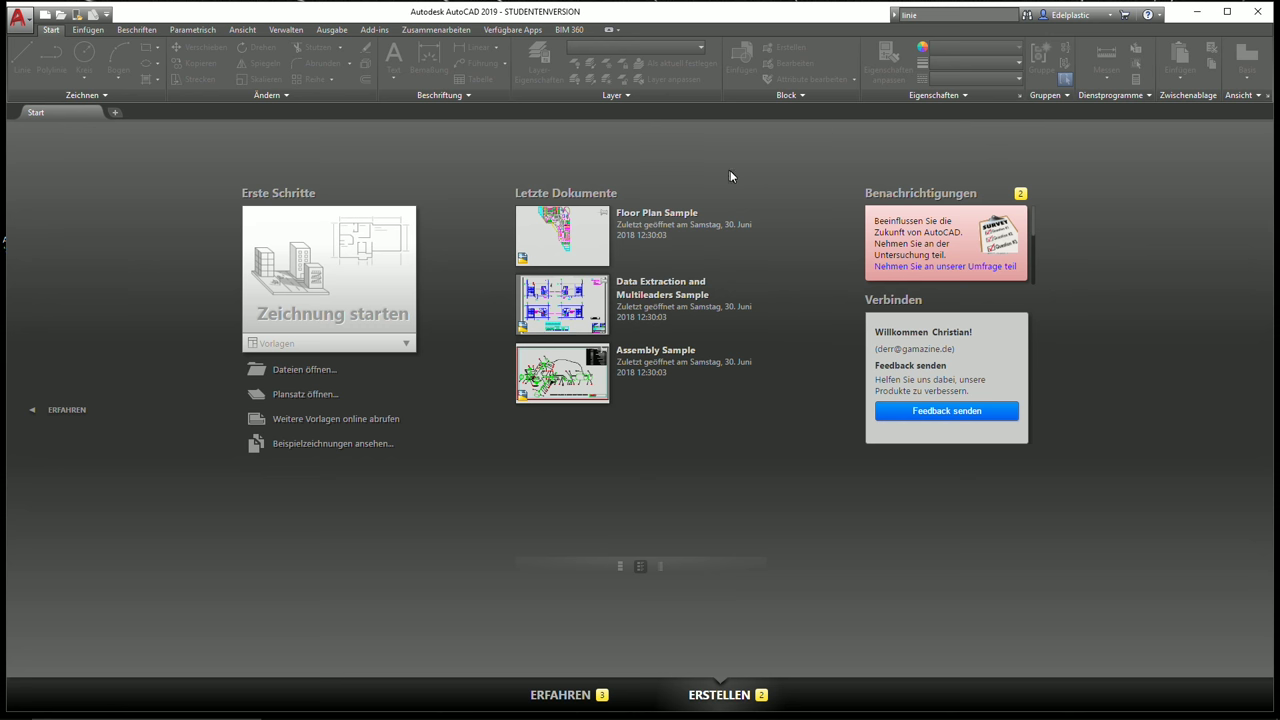
{"action": "left_click", "coordinate": [45, 14]}
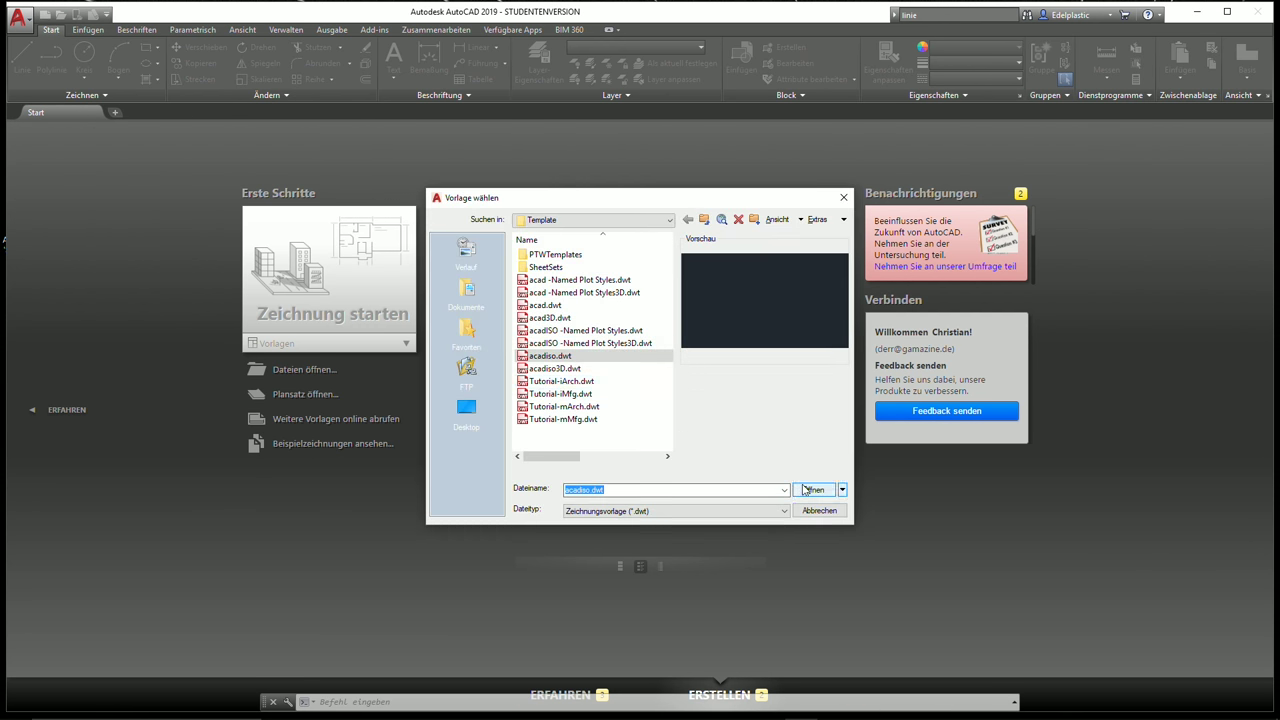
{"action": "left_click", "coordinate": [812, 489]}
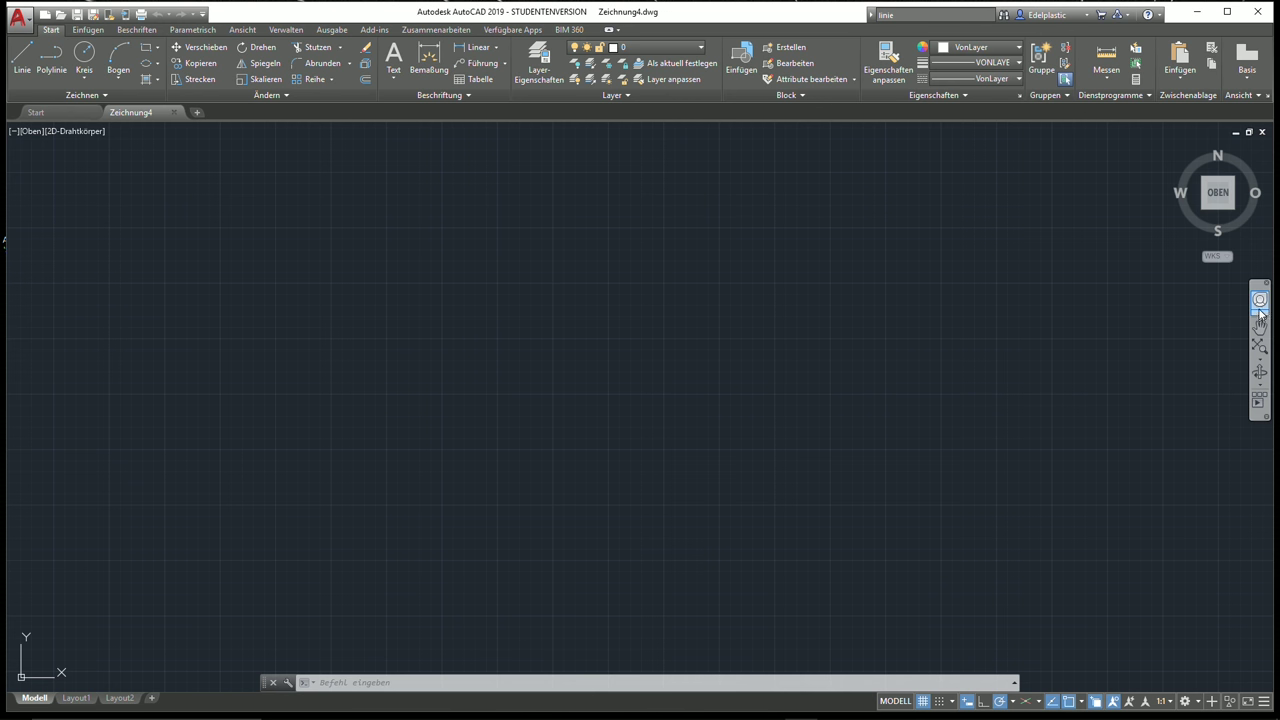
{"action": "left_click", "coordinate": [1260, 308]}
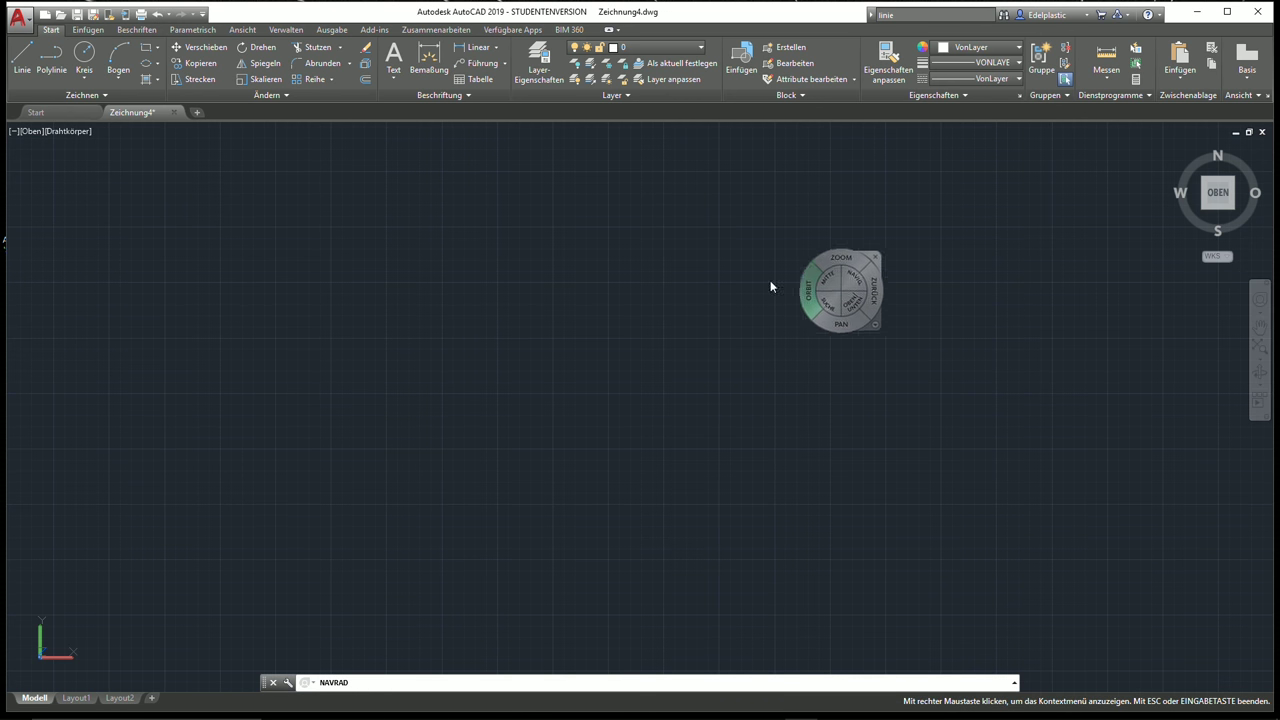
{"action": "left_click_drag", "start_coordinate": [705, 353], "coordinate": [704, 318]}
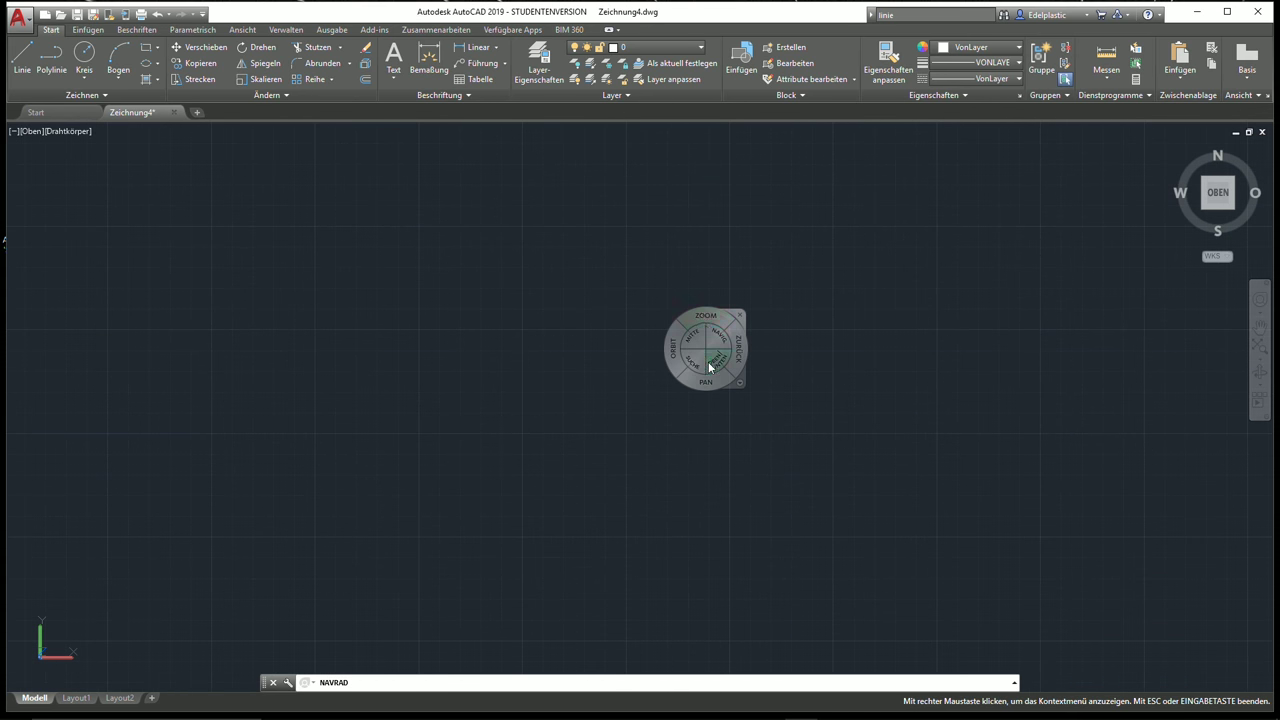
{"action": "mouse_move", "coordinate": [707, 380]}
{"action": "left_mouse_down"}
{"action": "mouse_move", "coordinate": [620, 335]}
{"action": "mouse_move", "coordinate": [613, 392]}
{"action": "left_mouse_up"}
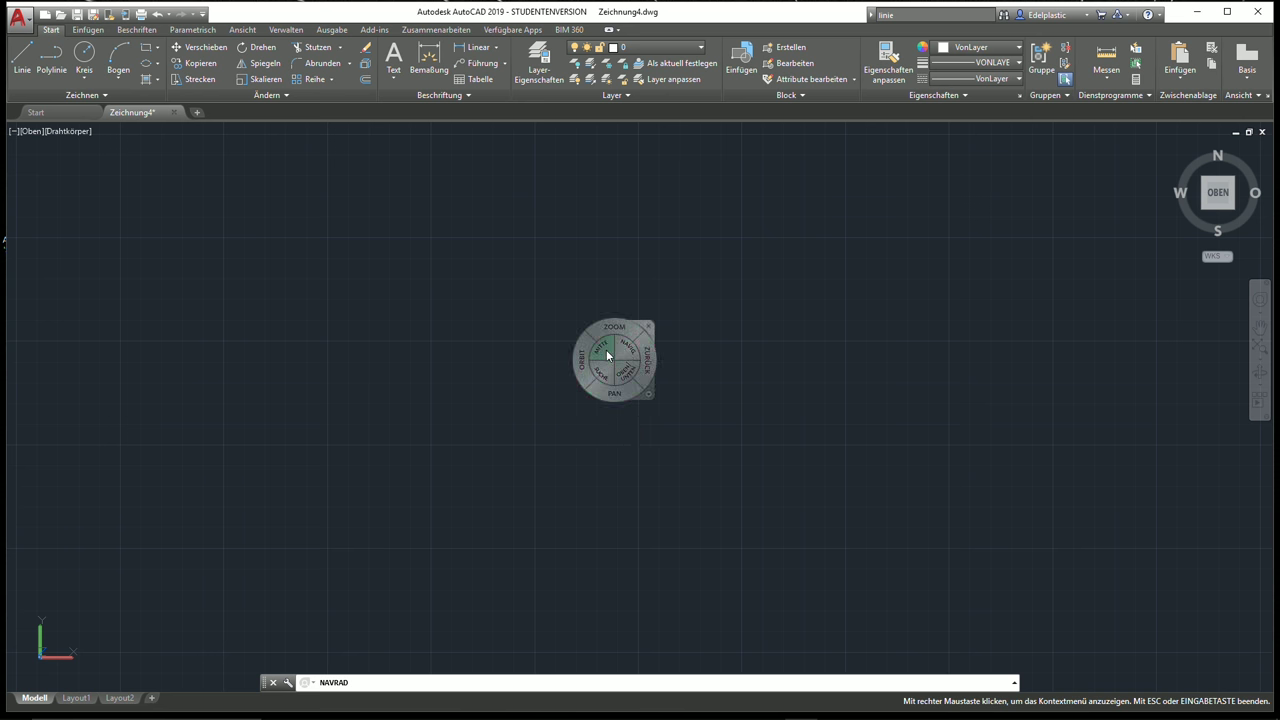
{"action": "left_click", "coordinate": [650, 319]}
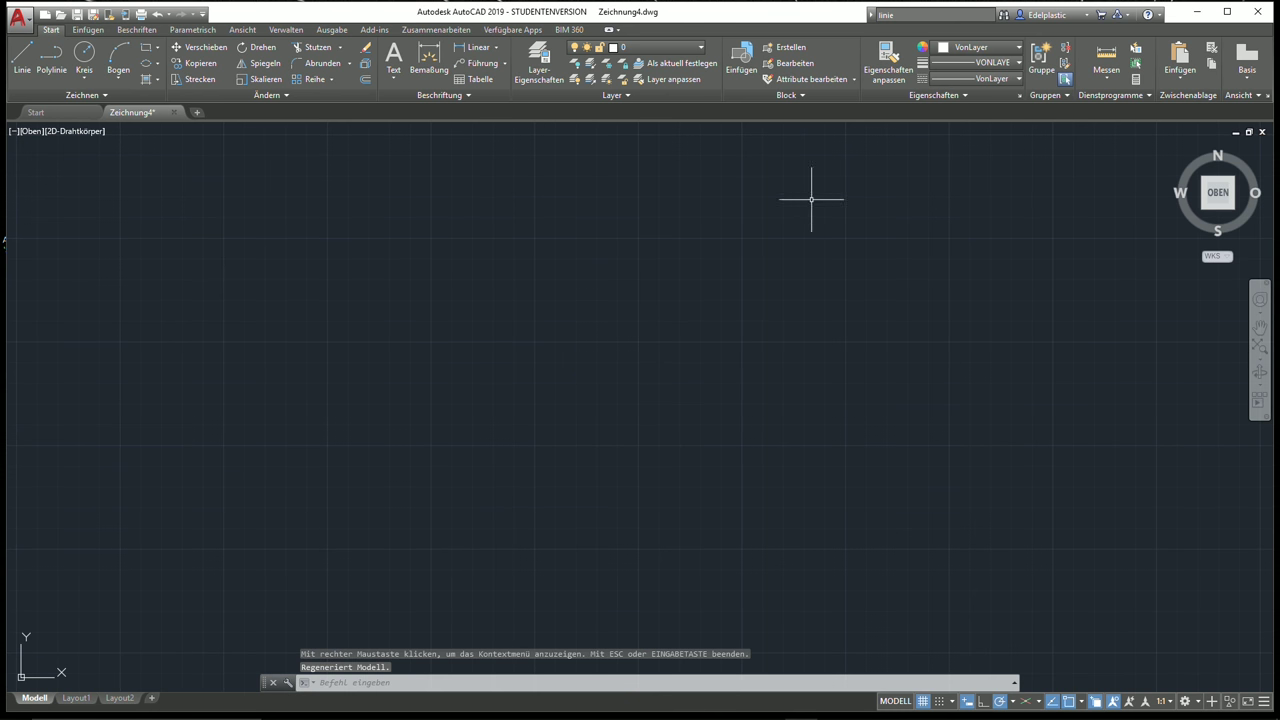
{"action": "left_click", "coordinate": [1260, 327]}
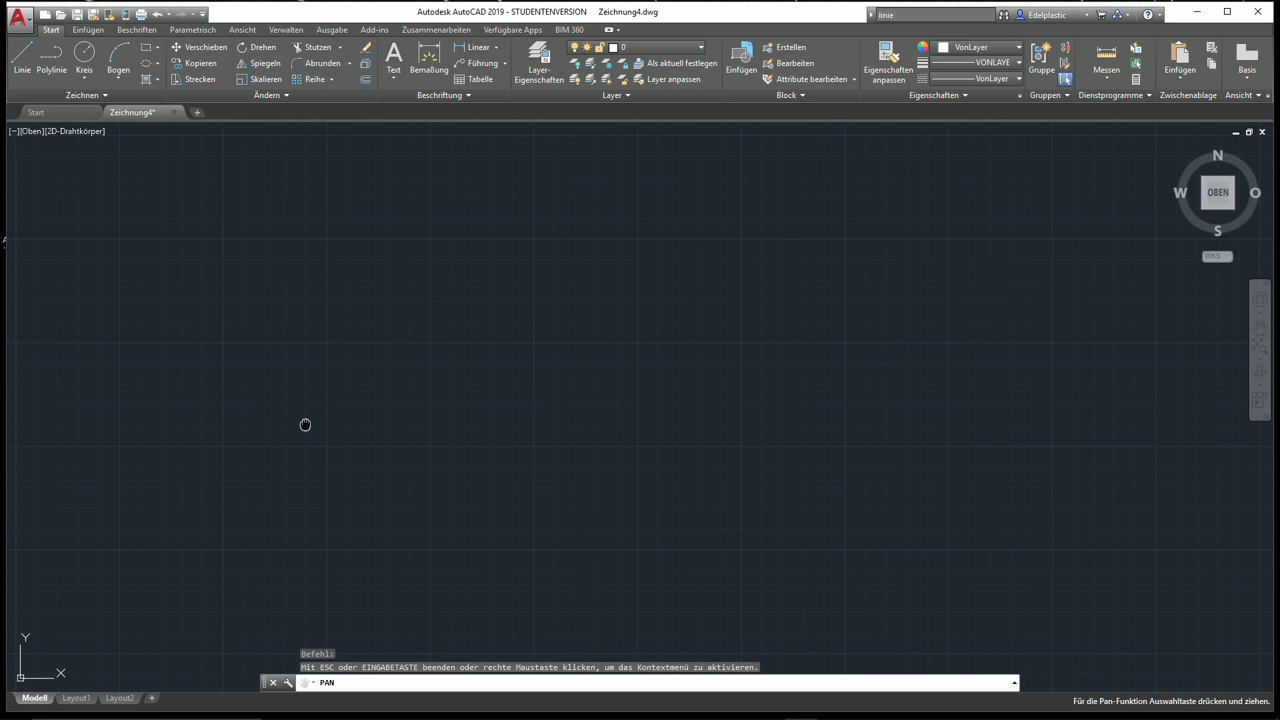
{"action": "mouse_move", "coordinate": [306, 421]}
{"action": "left_mouse_down"}
{"action": "mouse_move", "coordinate": [894, 306]}
{"action": "mouse_move", "coordinate": [194, 357]}
{"action": "mouse_move", "coordinate": [816, 267]}
{"action": "mouse_move", "coordinate": [828, 204]}
{"action": "left_mouse_up"}
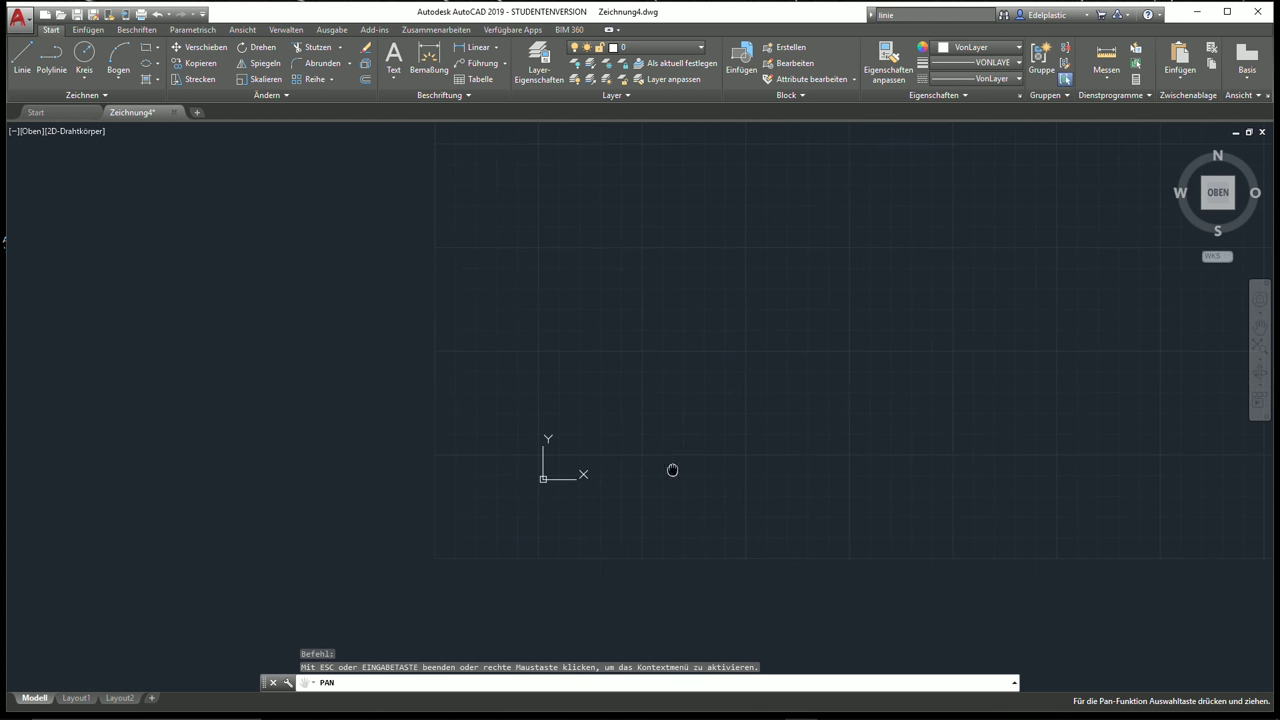
{"action": "mouse_move", "coordinate": [671, 466]}
{"action": "left_mouse_down"}
{"action": "mouse_move", "coordinate": [734, 183]}
{"action": "mouse_move", "coordinate": [822, 461]}
{"action": "left_mouse_up"}
{"action": "mouse_move", "coordinate": [929, 457]}
{"action": "left_mouse_down"}
{"action": "mouse_move", "coordinate": [370, 422]}
{"action": "mouse_move", "coordinate": [900, 389]}
{"action": "mouse_move", "coordinate": [740, 399]}
{"action": "left_mouse_up"}
{"action": "key", "text": "Escape"}
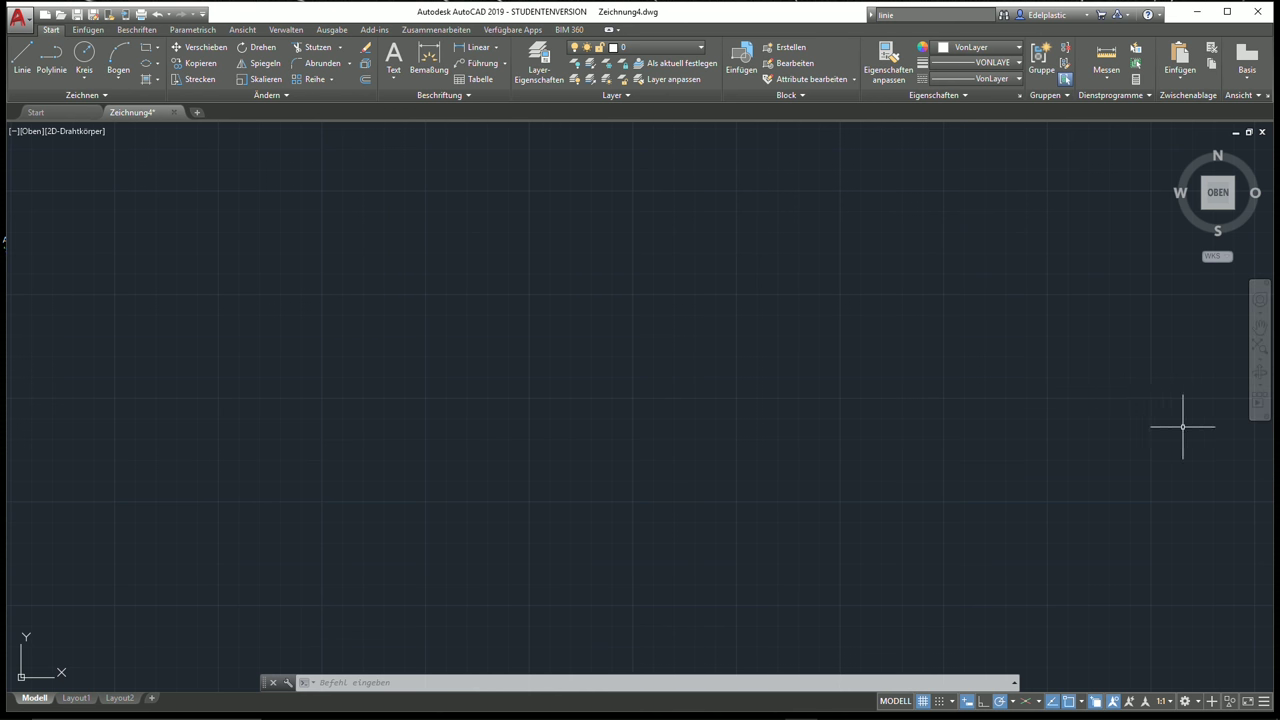
Start ShowMotion and draw a circle near the middle of the drawing with Kreis
{"action": "left_click", "coordinate": [1257, 405]}
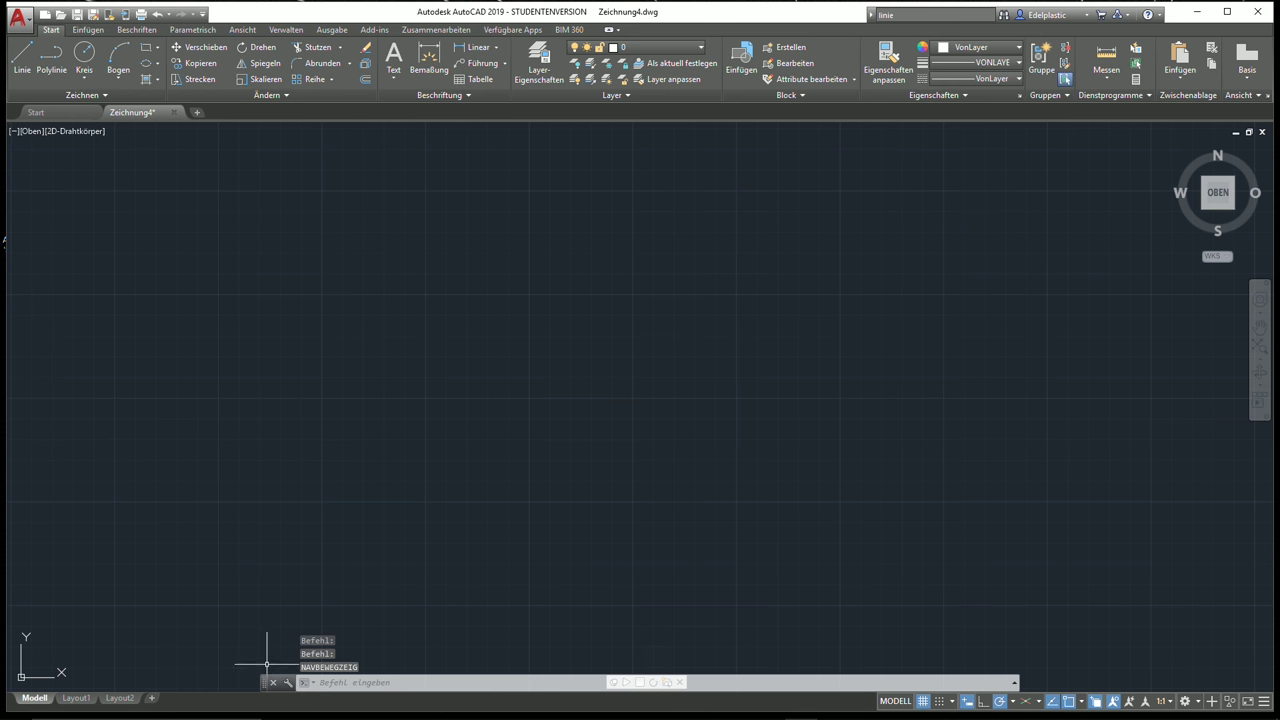
{"action": "left_click_drag", "start_coordinate": [266, 685], "coordinate": [264, 497]}
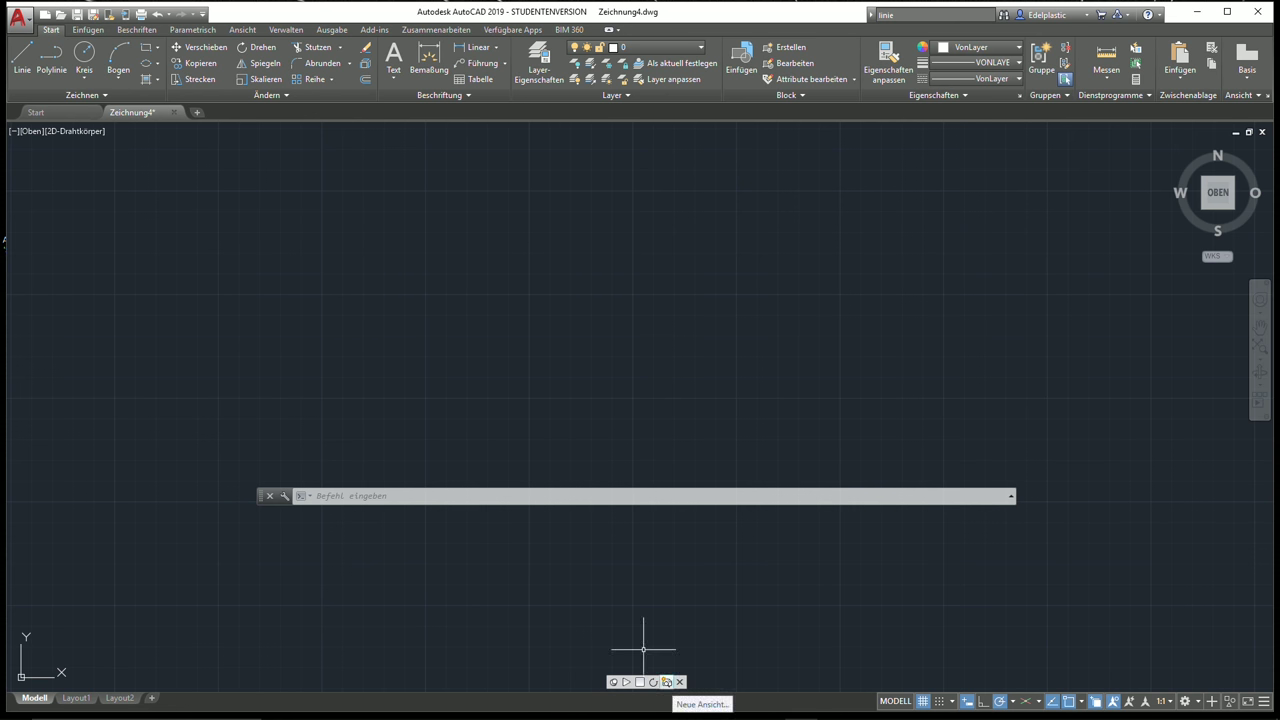
{"action": "left_click", "coordinate": [84, 55]}
{"action": "left_click", "coordinate": [576, 386]}
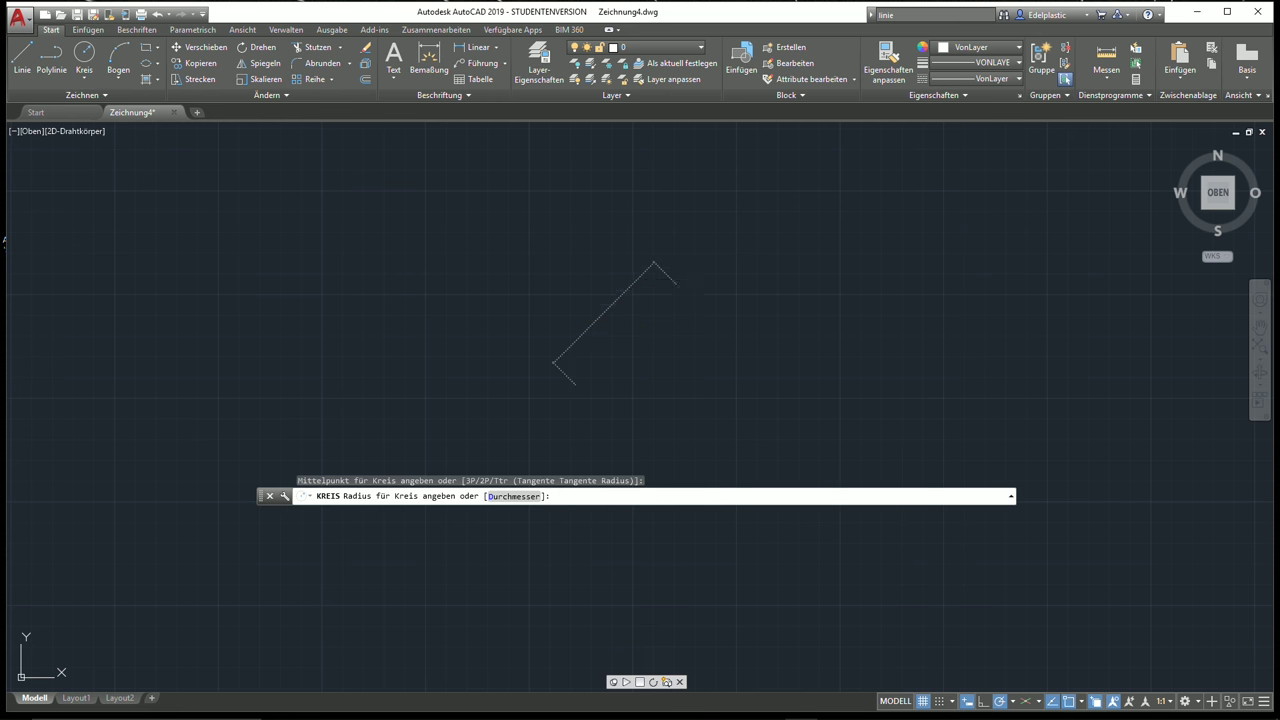
{"action": "left_click", "coordinate": [665, 276]}
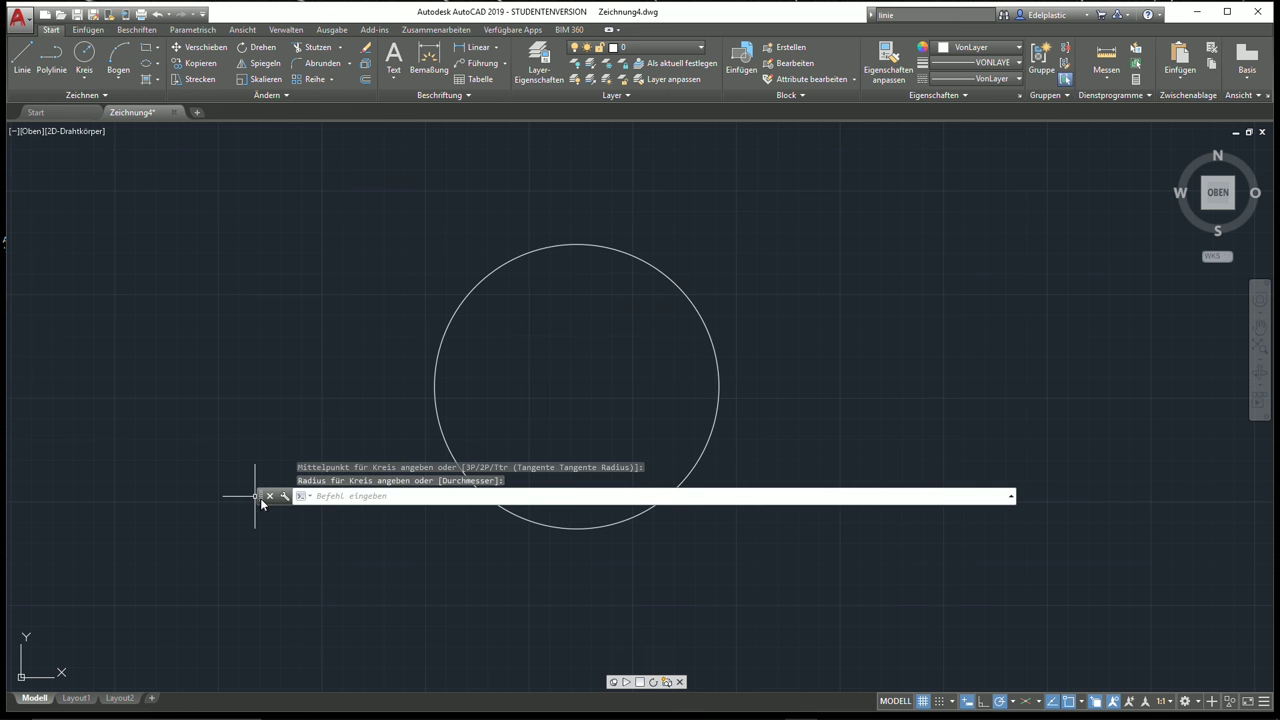
{"action": "left_click_drag", "start_coordinate": [260, 497], "coordinate": [260, 593]}
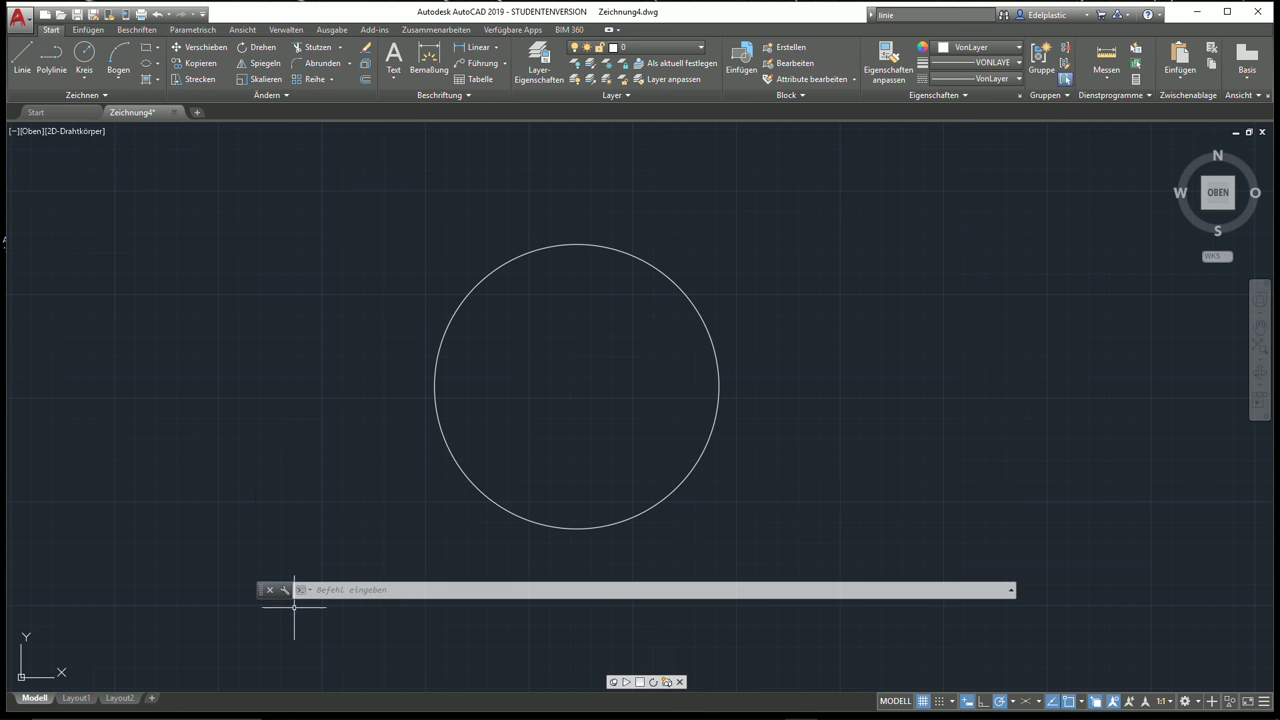
Create a new shot, keeping Filmisch as the view type
{"action": "left_click", "coordinate": [666, 682]}
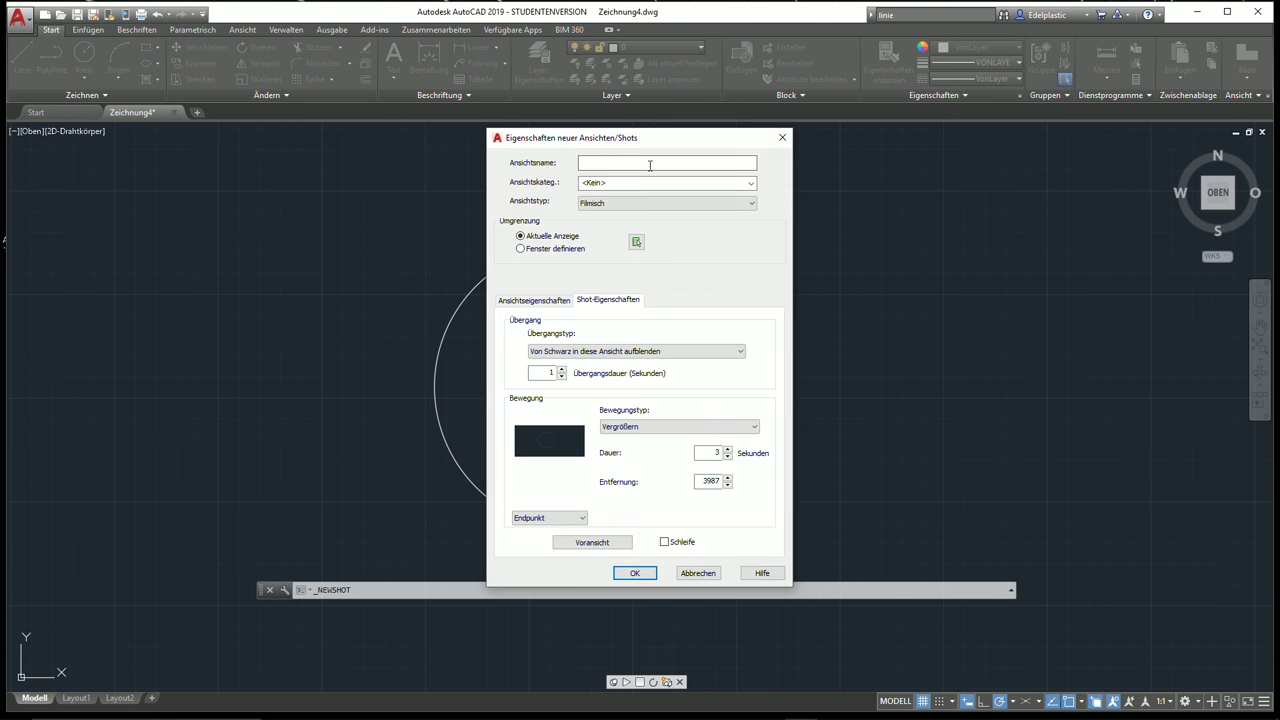
{"action": "left_click", "coordinate": [591, 186]}
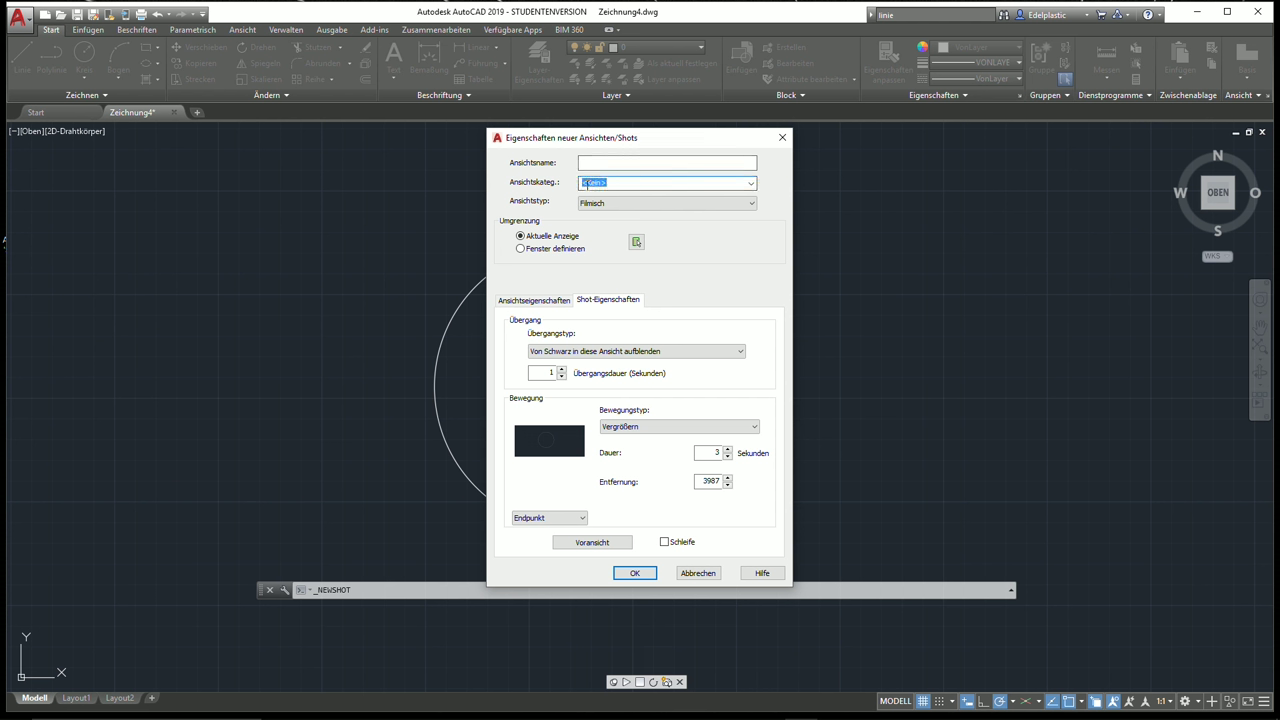
{"action": "left_click", "coordinate": [651, 205]}
{"action": "left_click", "coordinate": [651, 207]}
{"action": "left_click", "coordinate": [653, 206]}
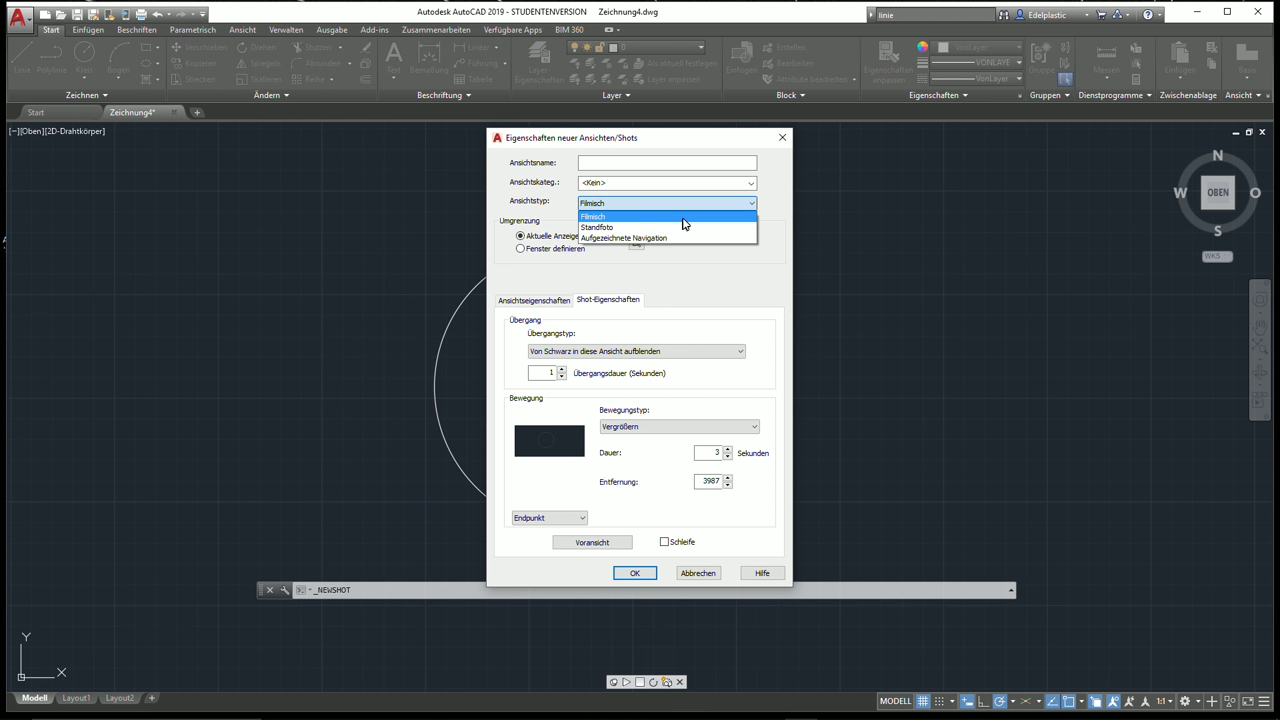
{"action": "left_click", "coordinate": [692, 215]}
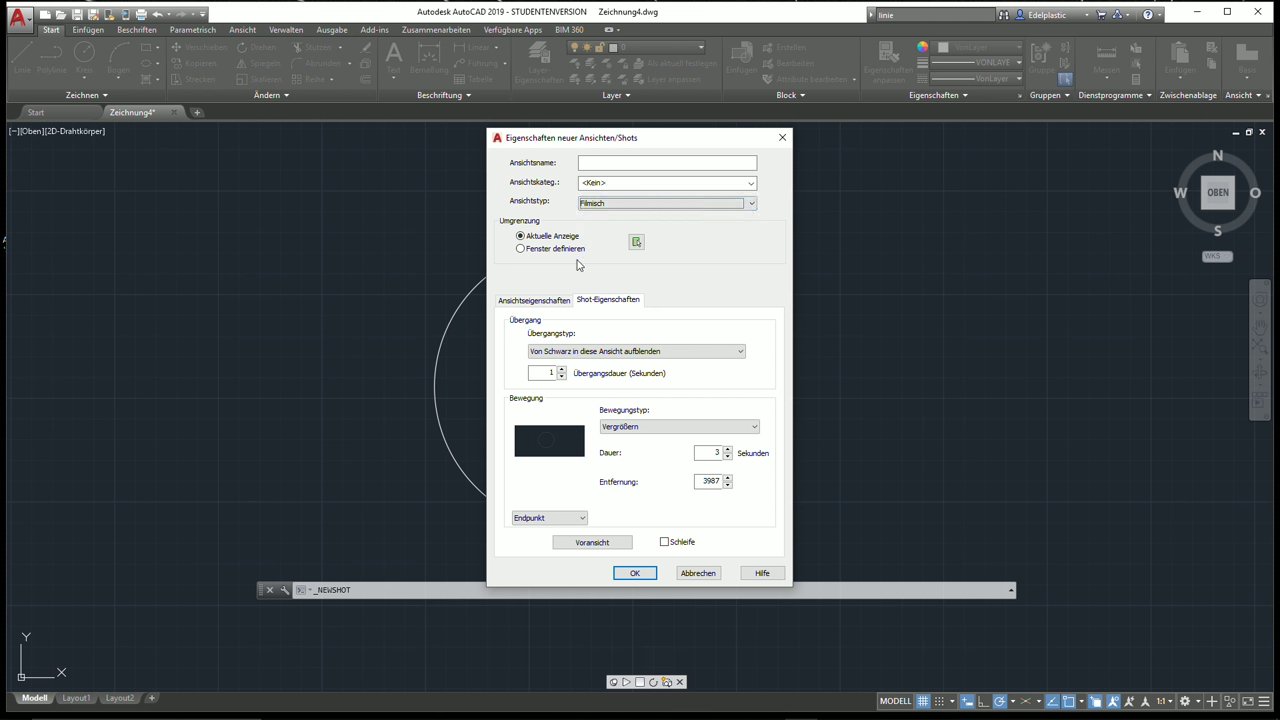
Preview the shot, switch its movement to Links verfolgen, preview again, then cancel without saving
{"action": "left_click", "coordinate": [578, 545]}
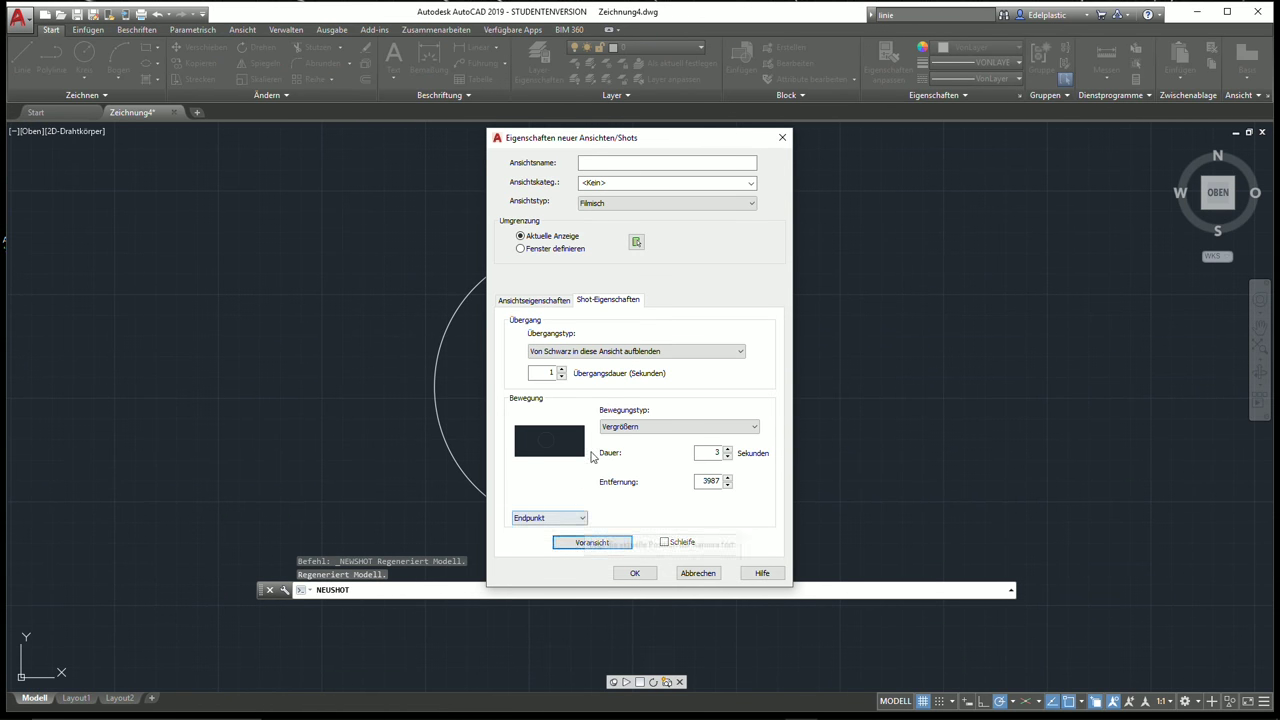
{"action": "left_click", "coordinate": [616, 428]}
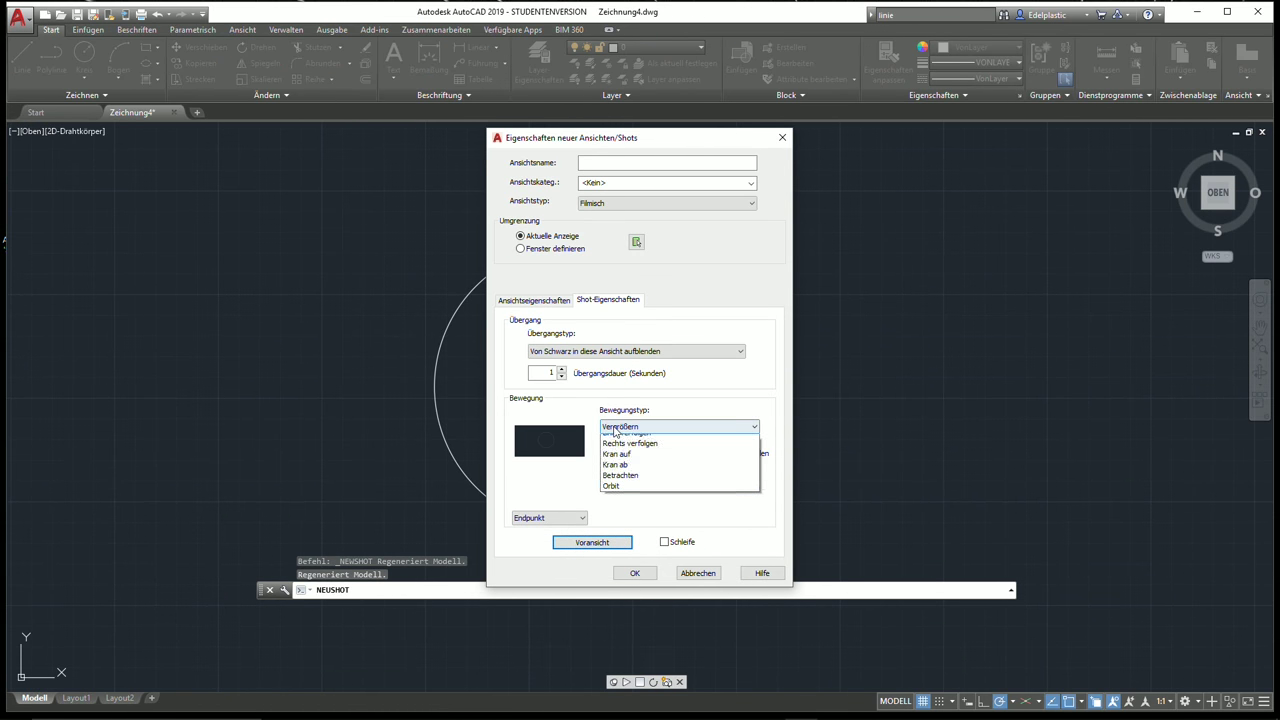
{"action": "left_click", "coordinate": [624, 464]}
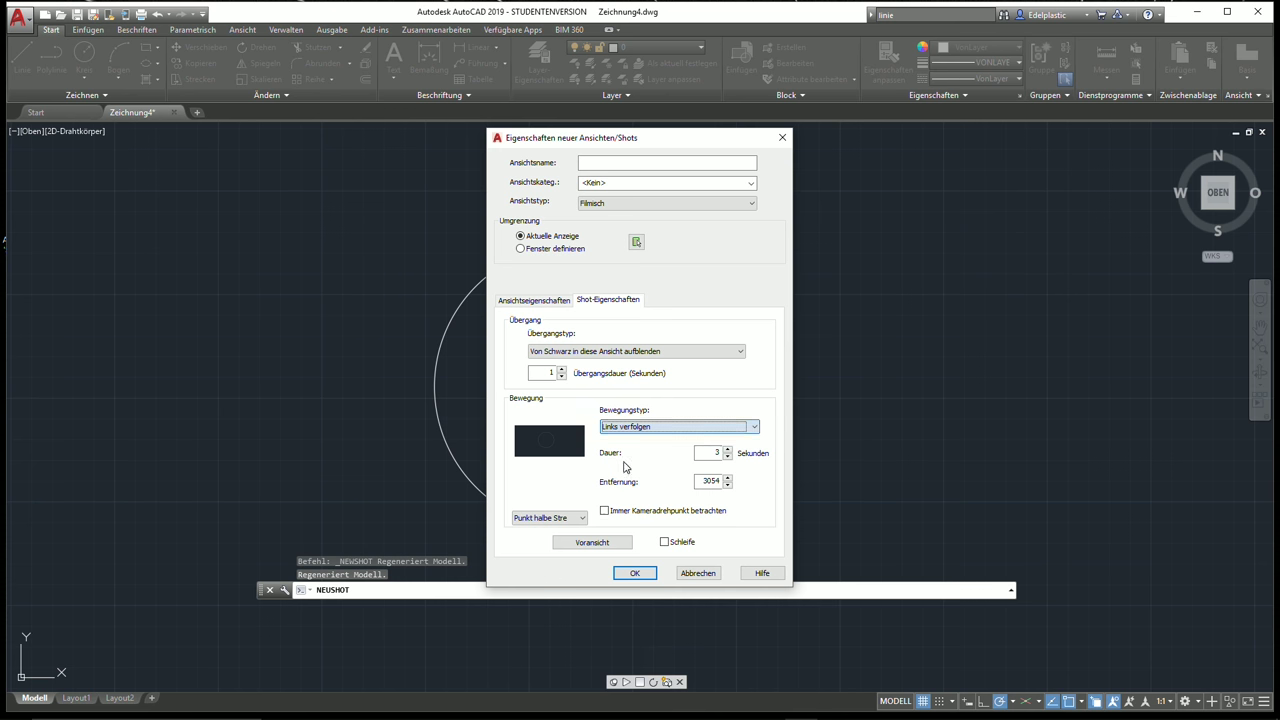
{"action": "left_click", "coordinate": [605, 541]}
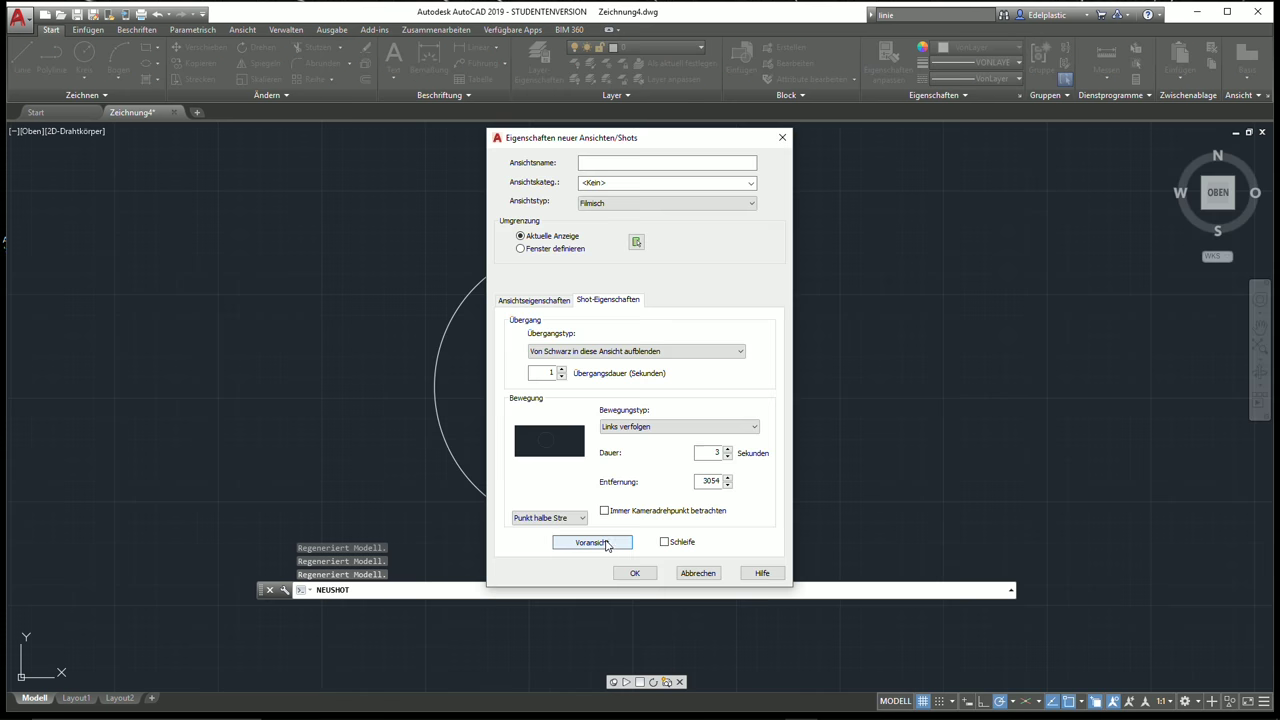
{"action": "left_click", "coordinate": [698, 573]}
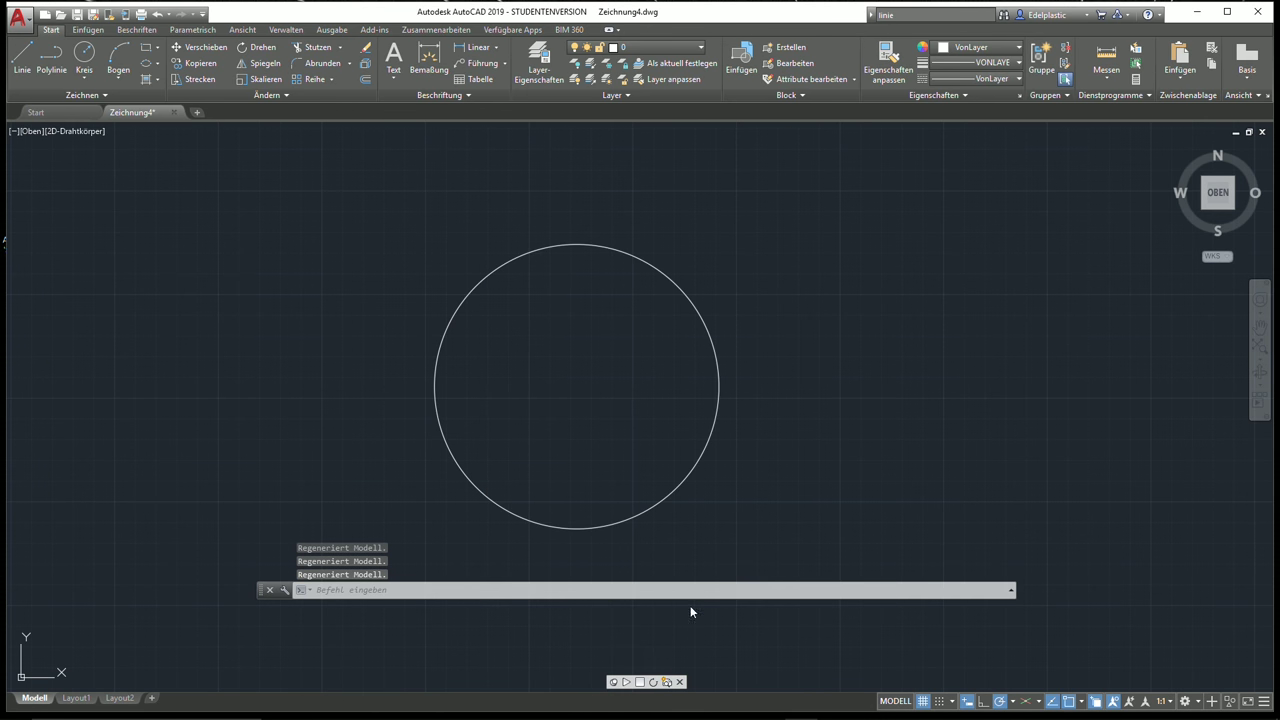
Close the ShowMotion controls, re-dock the command line, and window-select and delete the circle
{"action": "left_click", "coordinate": [681, 683]}
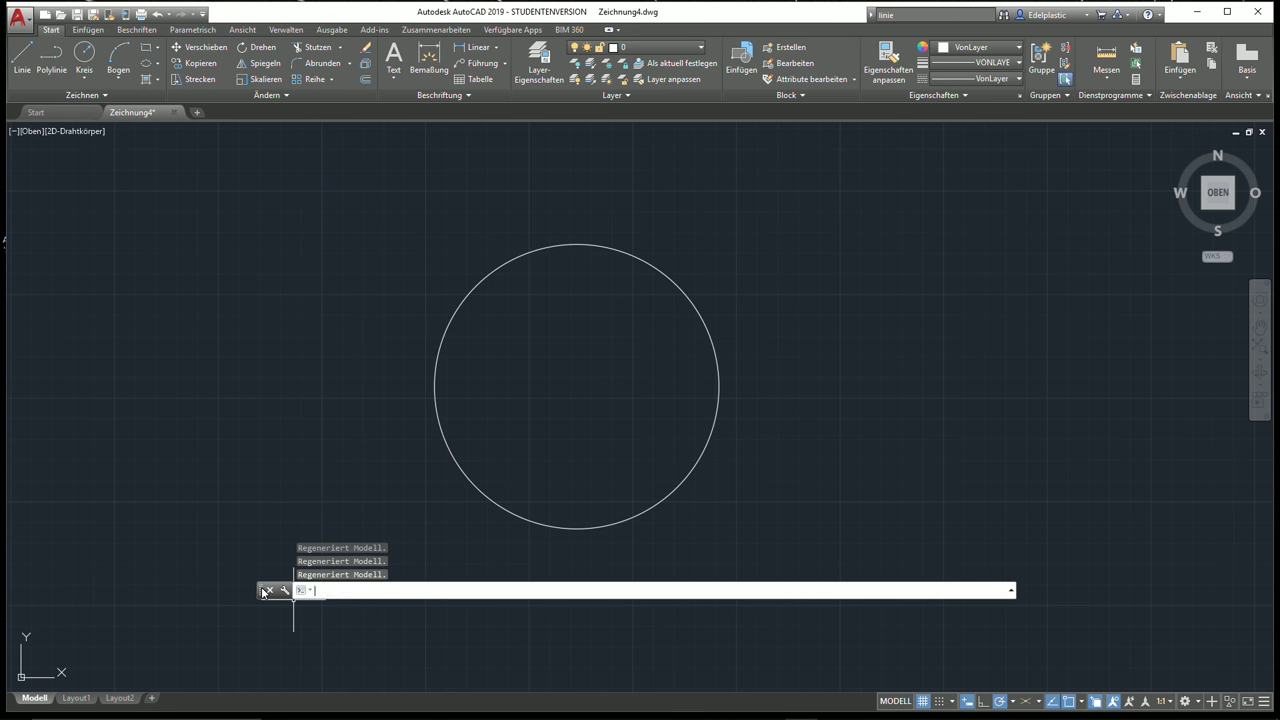
{"action": "mouse_move", "coordinate": [263, 592]}
{"action": "left_mouse_down"}
{"action": "mouse_move", "coordinate": [260, 620]}
{"action": "mouse_move", "coordinate": [259, 576]}
{"action": "mouse_move", "coordinate": [291, 601]}
{"action": "mouse_move", "coordinate": [292, 680]}
{"action": "mouse_move", "coordinate": [290, 664]}
{"action": "left_mouse_up"}
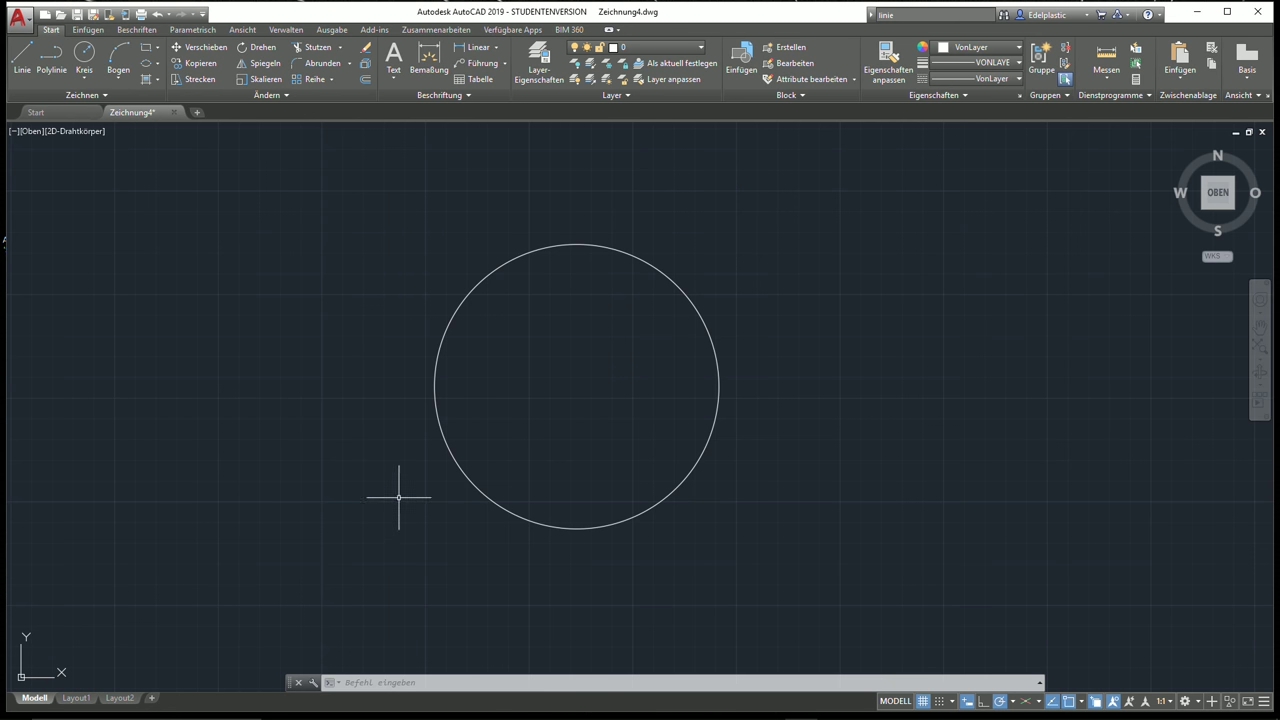
{"action": "left_click", "coordinate": [611, 563]}
{"action": "left_click", "coordinate": [505, 451]}
{"action": "key", "text": "Delete"}
{"action": "type", "text": "LINIE"}
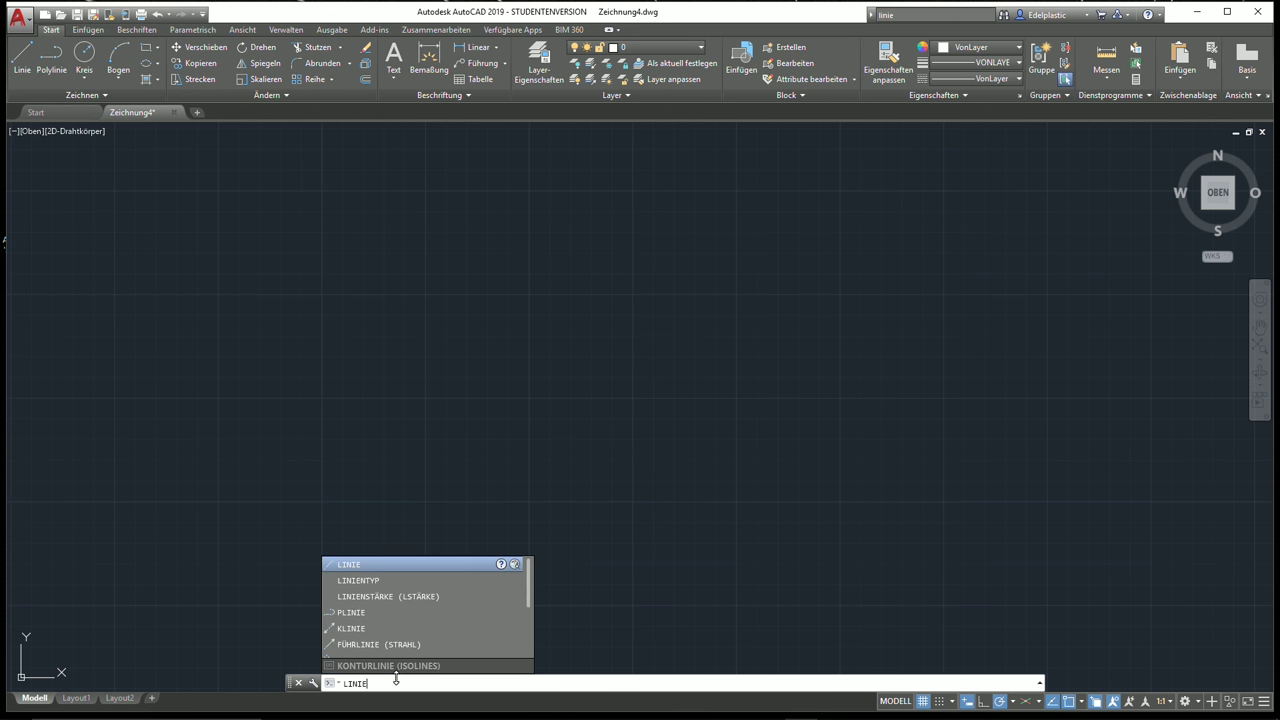
Draw a zigzag of connected line segments with LINIE and end it via Eingabe
{"action": "key", "text": "Down"}
{"action": "key", "text": "Down"}
{"action": "key", "text": "Down"}
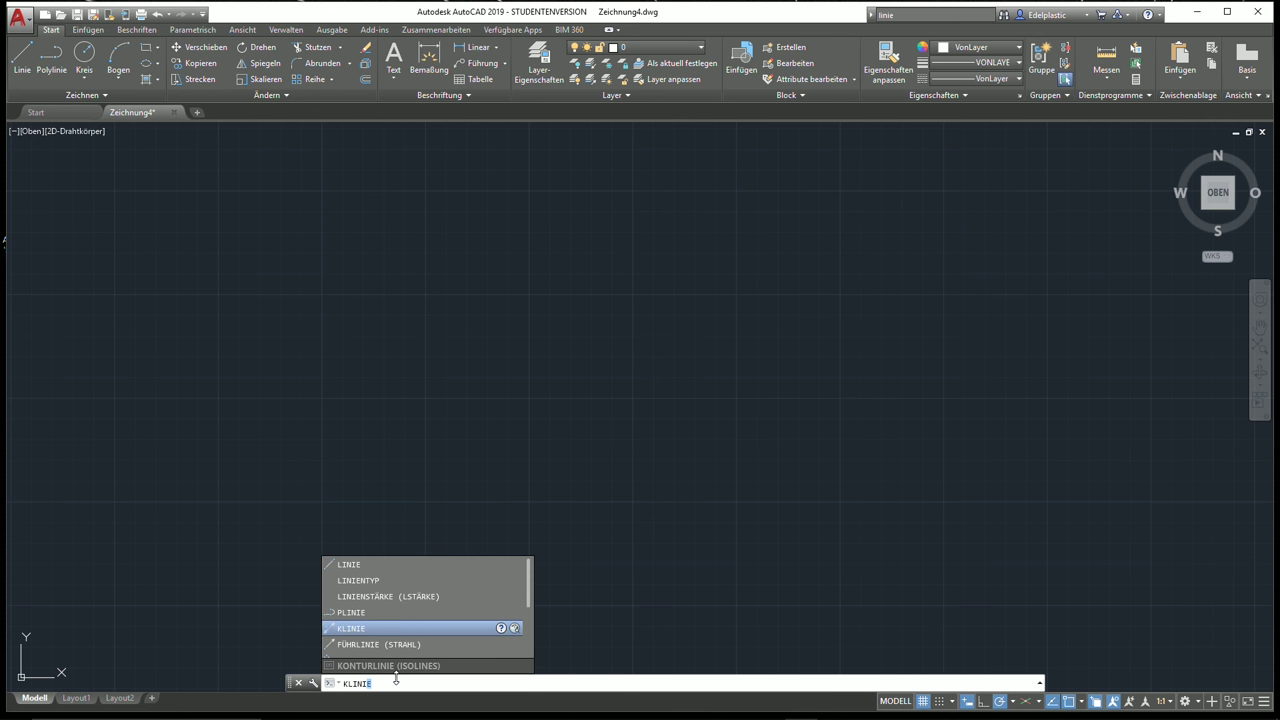
{"action": "key", "text": "Down"}
{"action": "key", "text": "Up"}
{"action": "key", "text": "Up"}
{"action": "key", "text": "Up"}
{"action": "key", "text": "Up"}
{"action": "key", "text": "Up"}
{"action": "key", "text": "Return"}
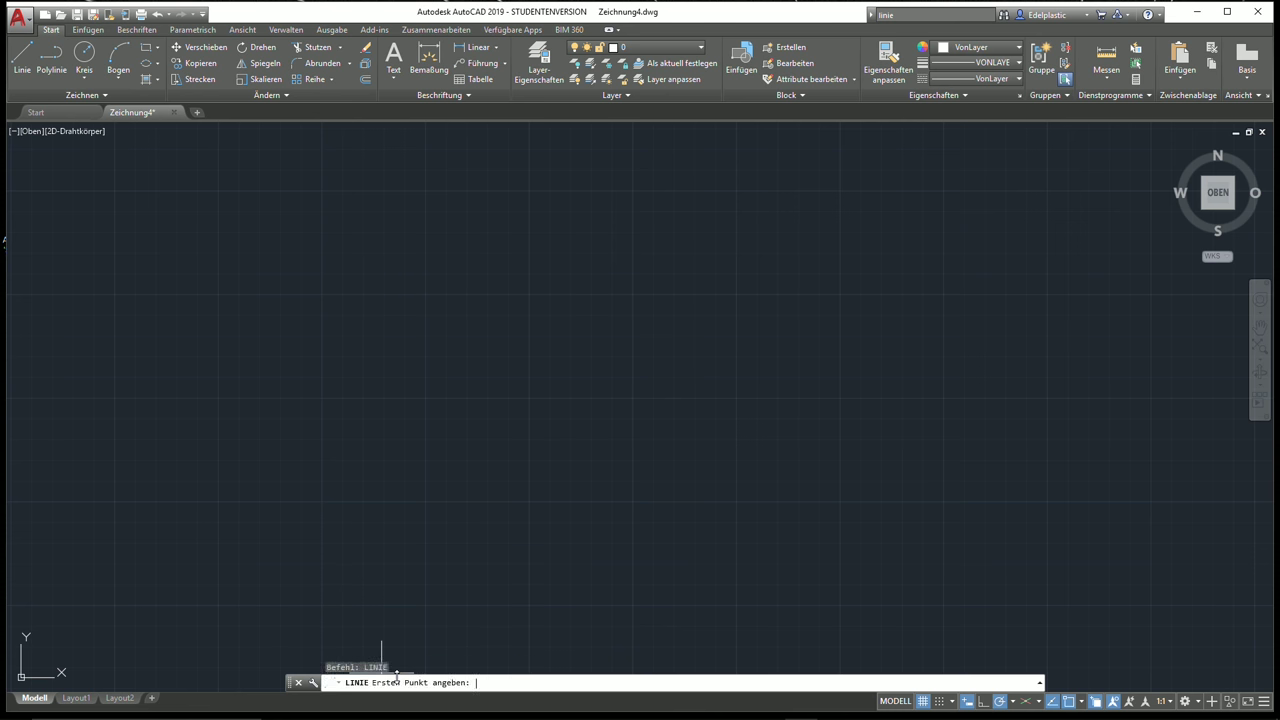
{"action": "left_click", "coordinate": [425, 362]}
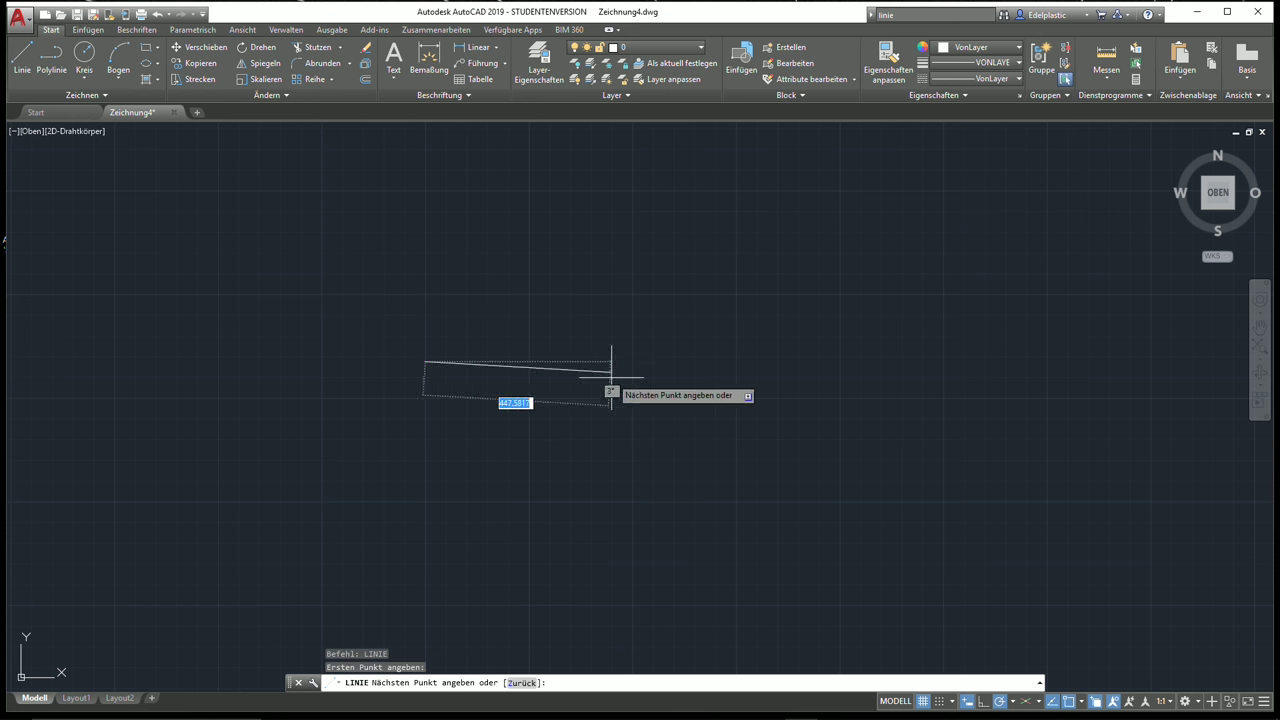
{"action": "left_click", "coordinate": [640, 453]}
{"action": "left_click", "coordinate": [682, 360]}
{"action": "left_click", "coordinate": [508, 260]}
{"action": "left_click", "coordinate": [461, 330]}
{"action": "left_click", "coordinate": [530, 407]}
{"action": "left_click", "coordinate": [681, 418]}
{"action": "left_click", "coordinate": [565, 268]}
{"action": "left_click", "coordinate": [453, 336]}
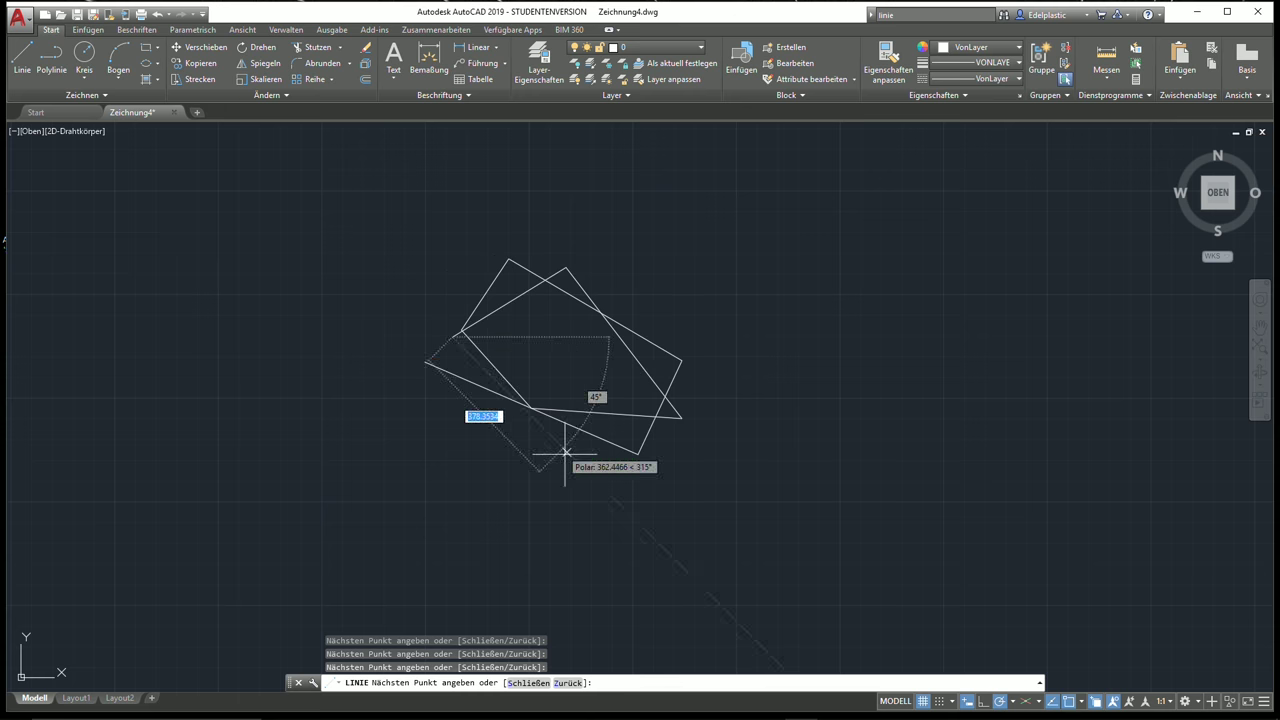
{"action": "left_click", "coordinate": [578, 463]}
{"action": "right_click", "coordinate": [686, 352]}
{"action": "left_click", "coordinate": [725, 360]}
Select all the line segments with a crossing window and delete them
{"action": "left_click", "coordinate": [800, 545]}
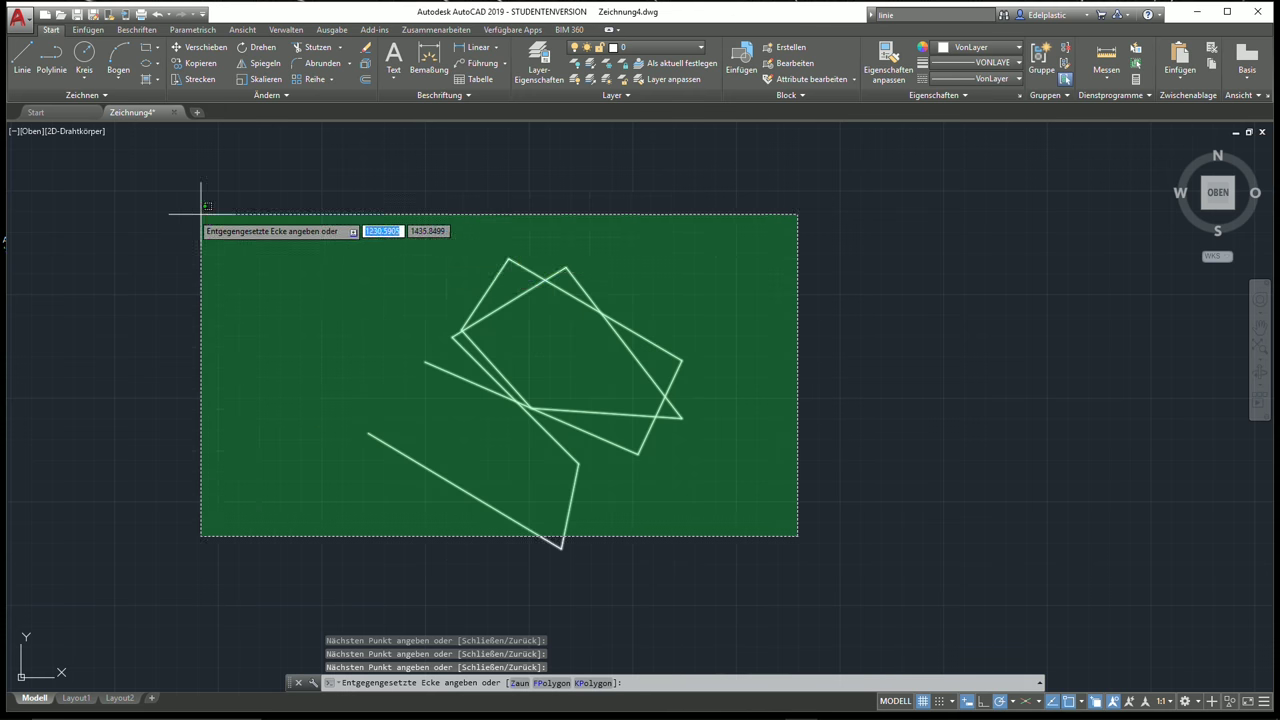
{"action": "left_click", "coordinate": [185, 210]}
{"action": "key", "text": "Delete"}
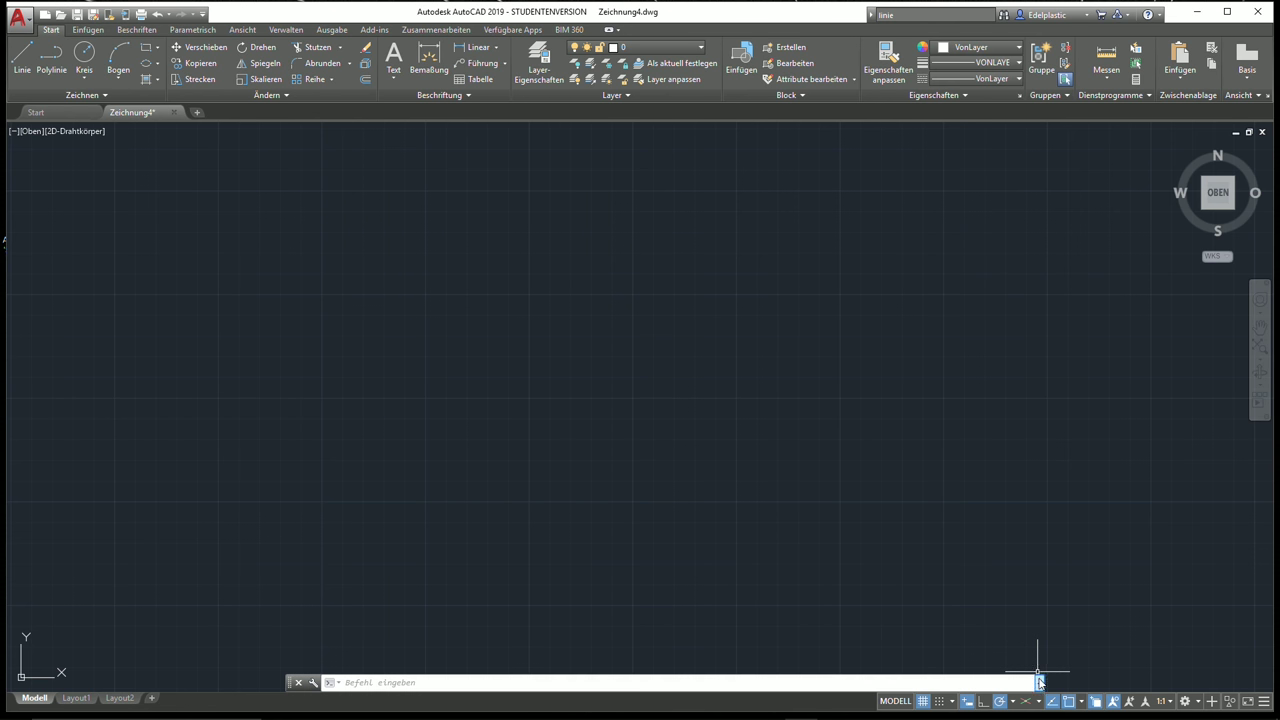
Open and close the command history, browse the autocomplete suggestions, then clear the entry
{"action": "left_click", "coordinate": [1040, 683]}
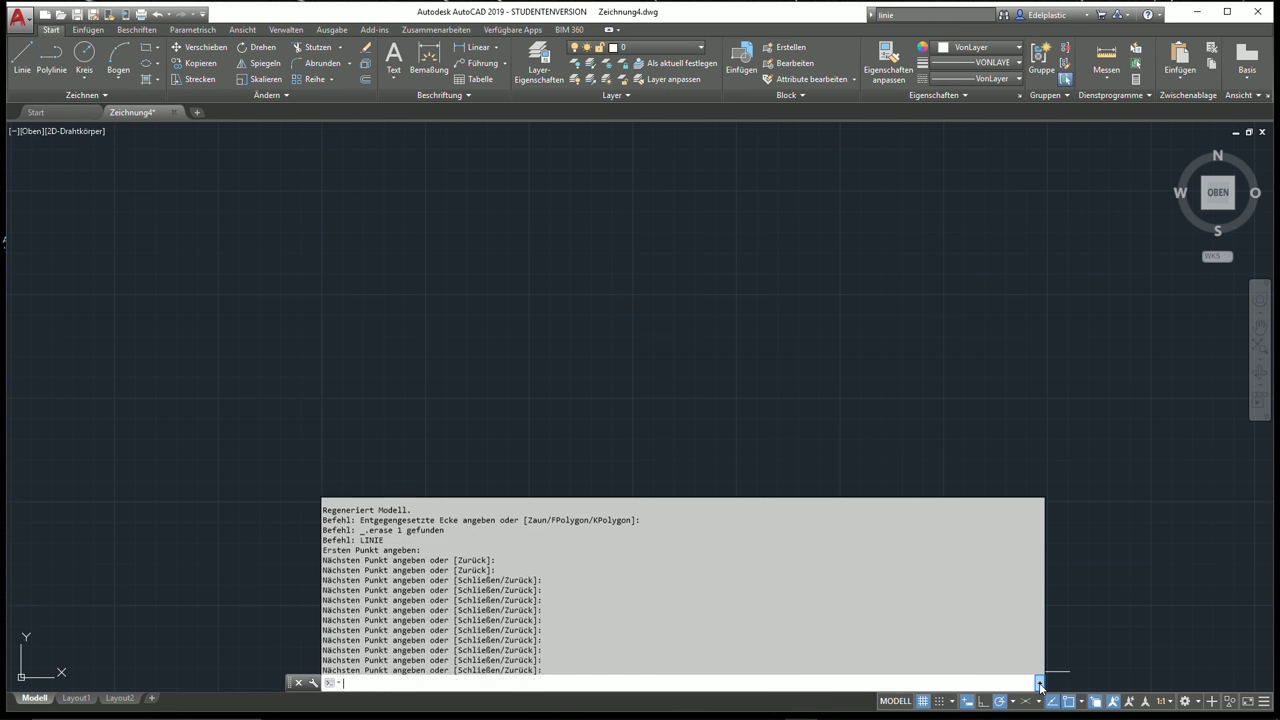
{"action": "left_click", "coordinate": [372, 685]}
{"action": "type", "text": "TIME"}
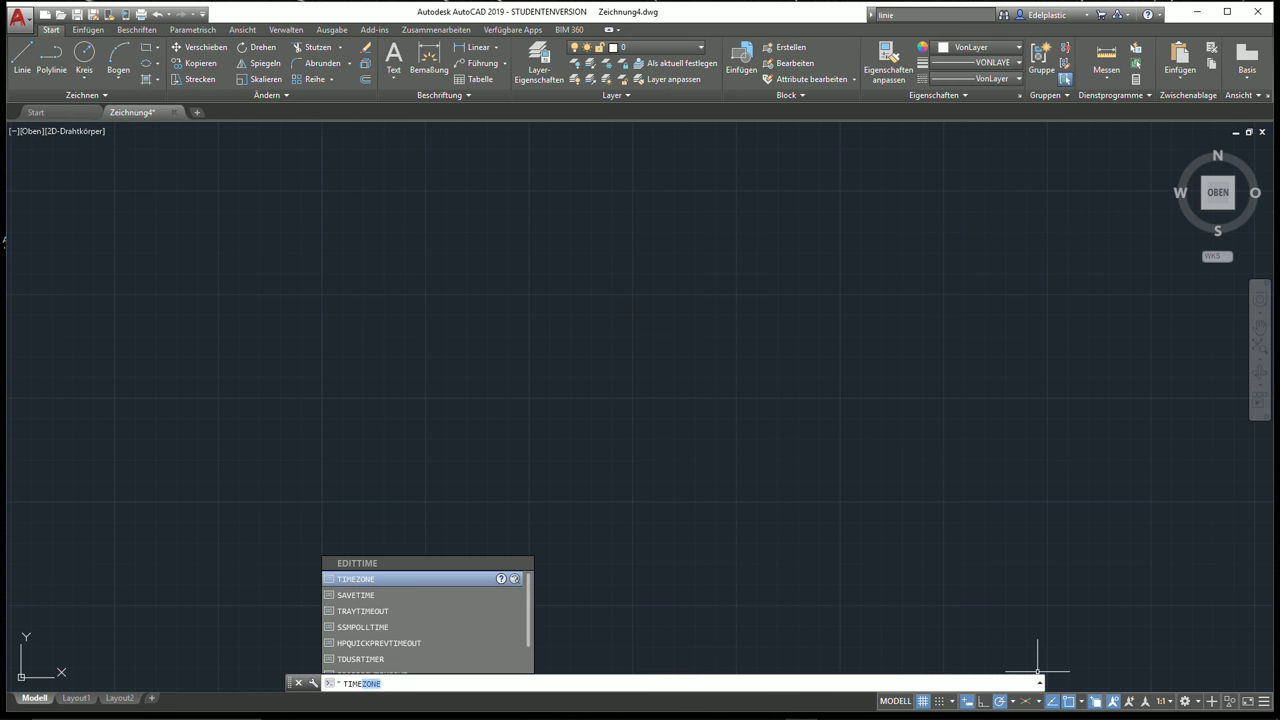
{"action": "key", "text": "Down"}
{"action": "key", "text": "Down"}
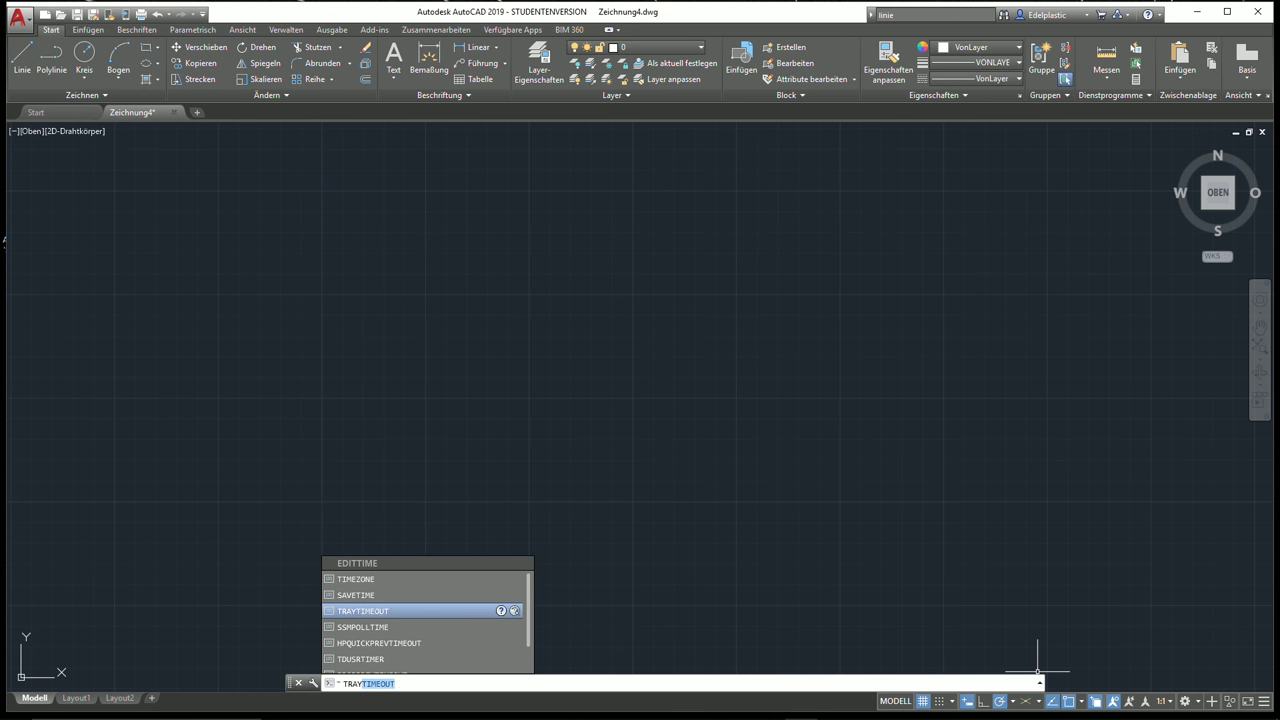
{"action": "key", "text": "Down"}
{"action": "key", "text": "Down"}
{"action": "key", "text": "Down"}
{"action": "key", "text": "Down"}
{"action": "key", "text": "Down"}
{"action": "key", "text": "Up"}
{"action": "key", "text": "Up"}
{"action": "key", "text": "Up"}
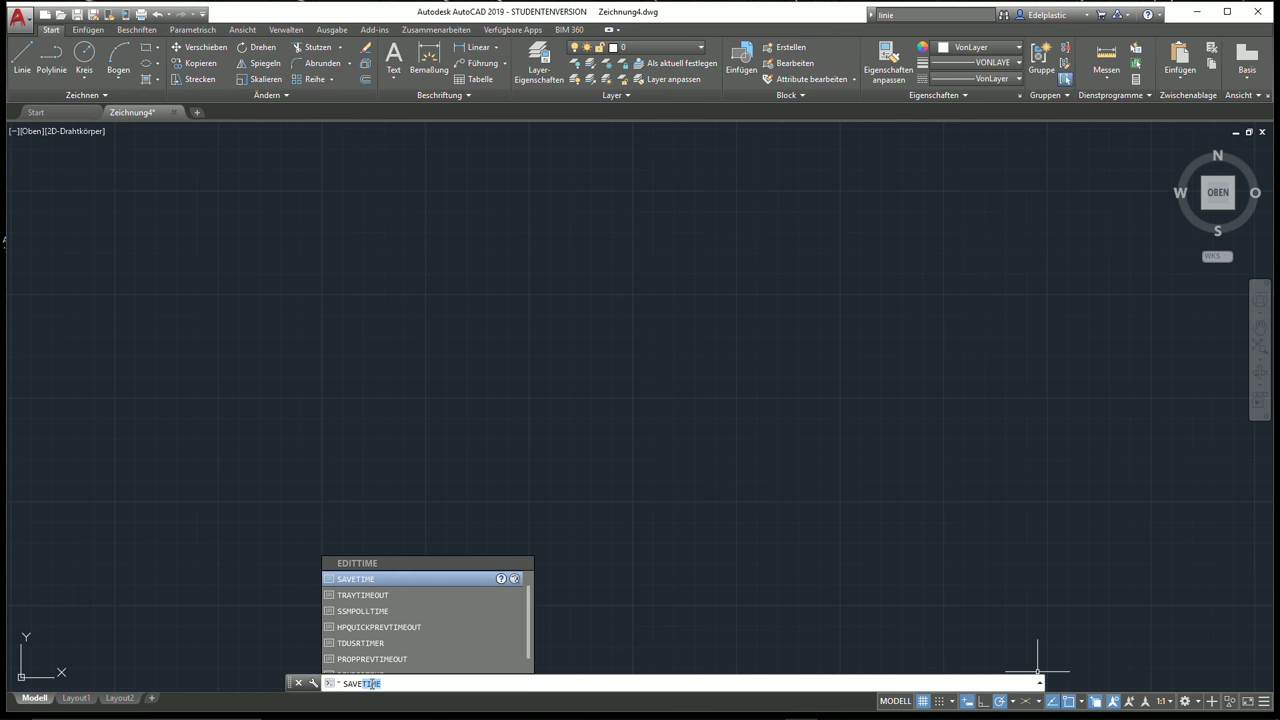
{"action": "key", "text": "Up"}
{"action": "key", "text": "Up"}
{"action": "key", "text": "Up"}
{"action": "key", "text": "Down"}
{"action": "key", "text": "Escape"}
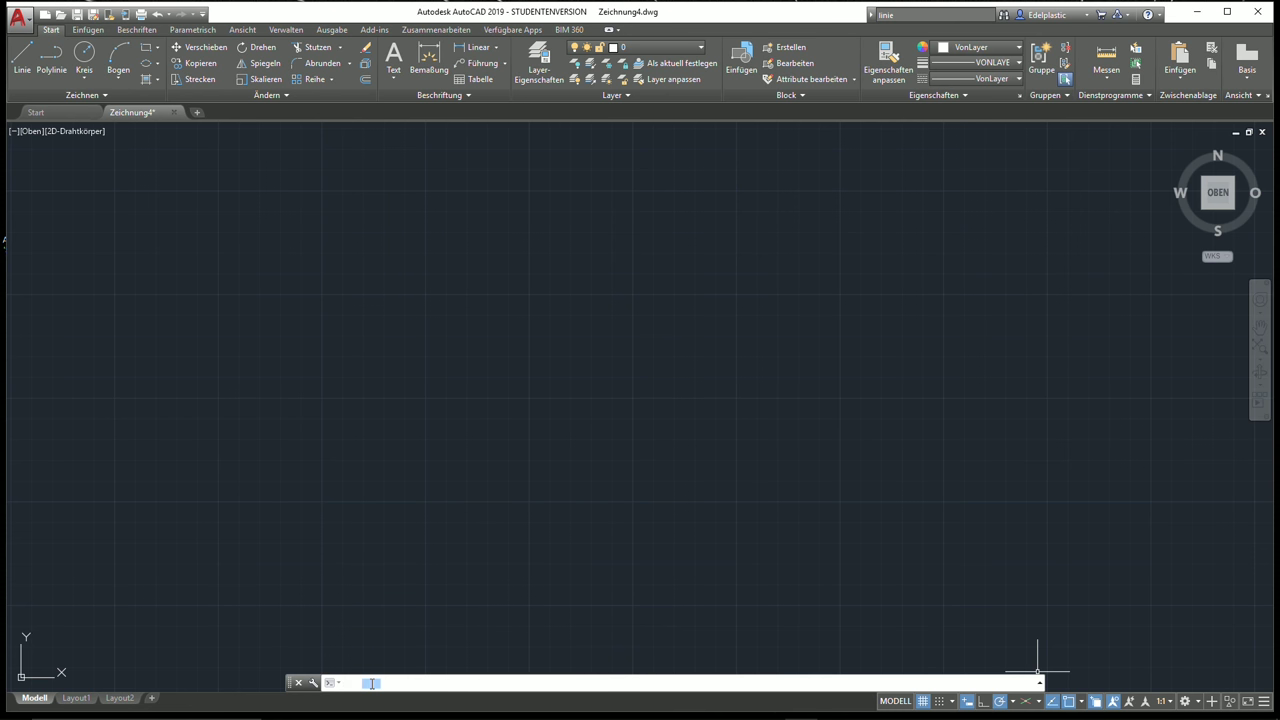
Open and cancel the Optionen dialog, show the command history, then start KREIS
{"action": "key", "text": "Escape"}
{"action": "type", "text": "opti"}
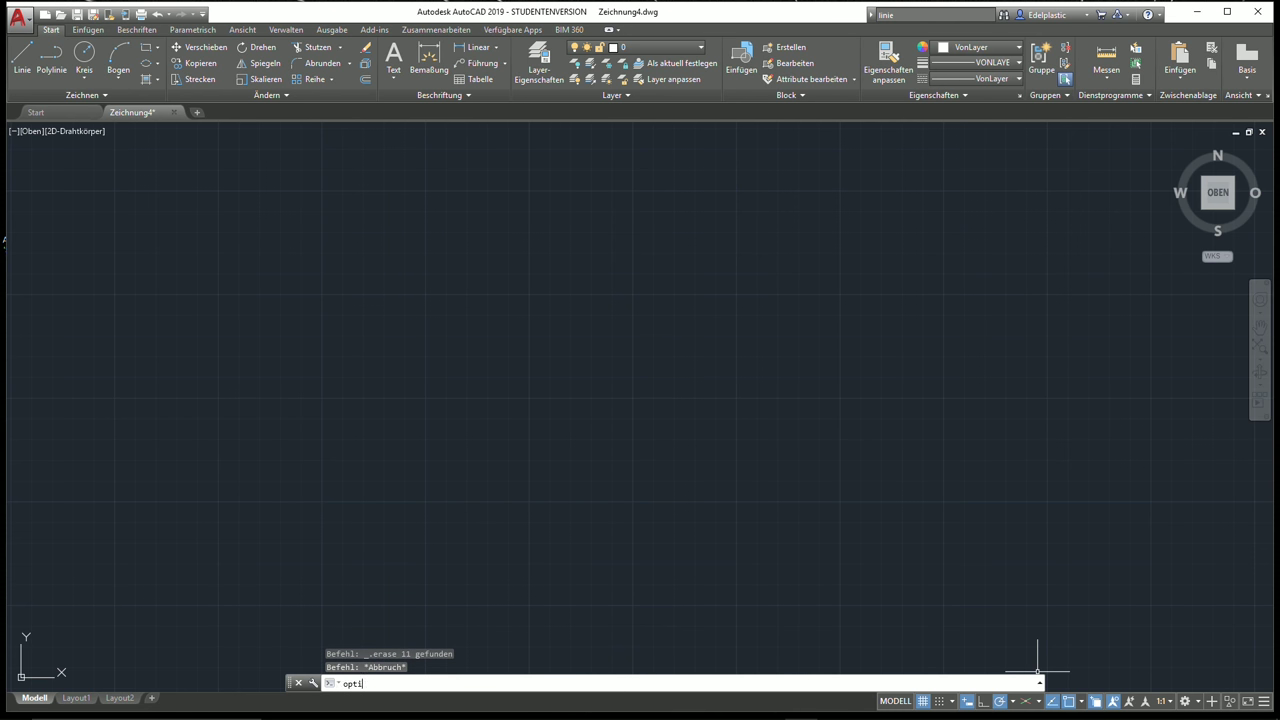
{"action": "type", "text": "onen"}
{"action": "key", "text": "Return"}
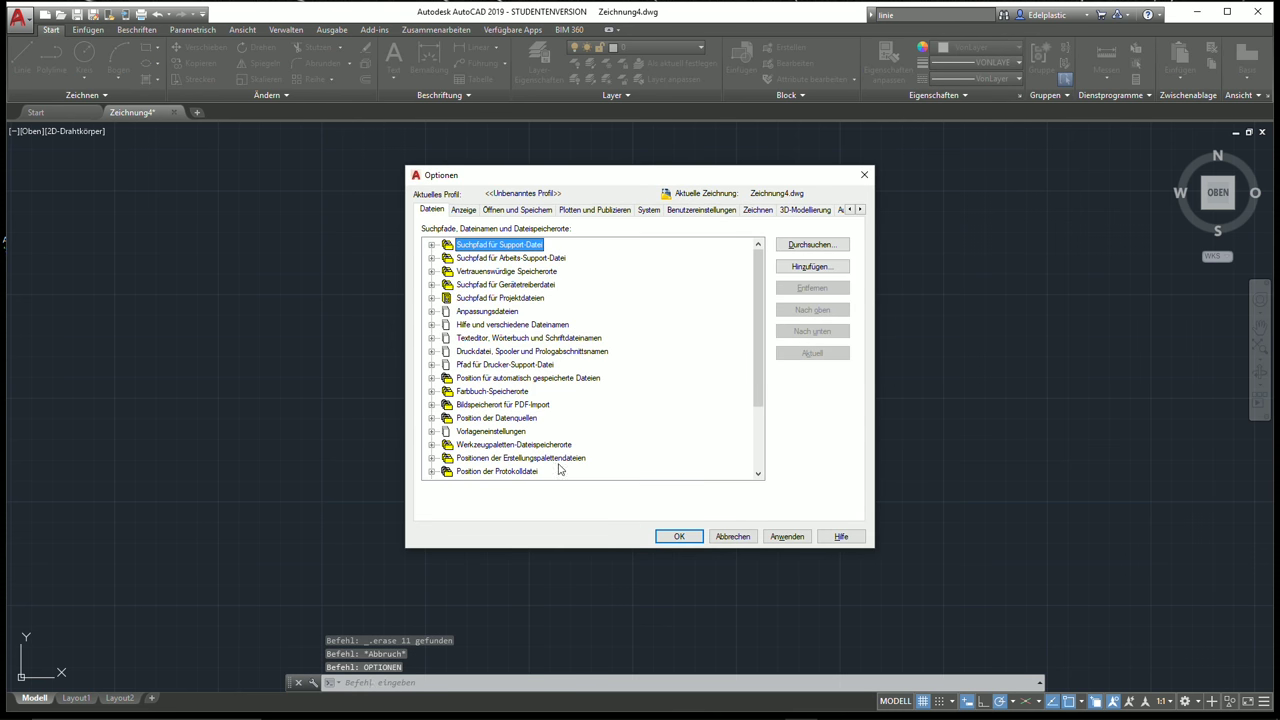
{"action": "left_click", "coordinate": [733, 537]}
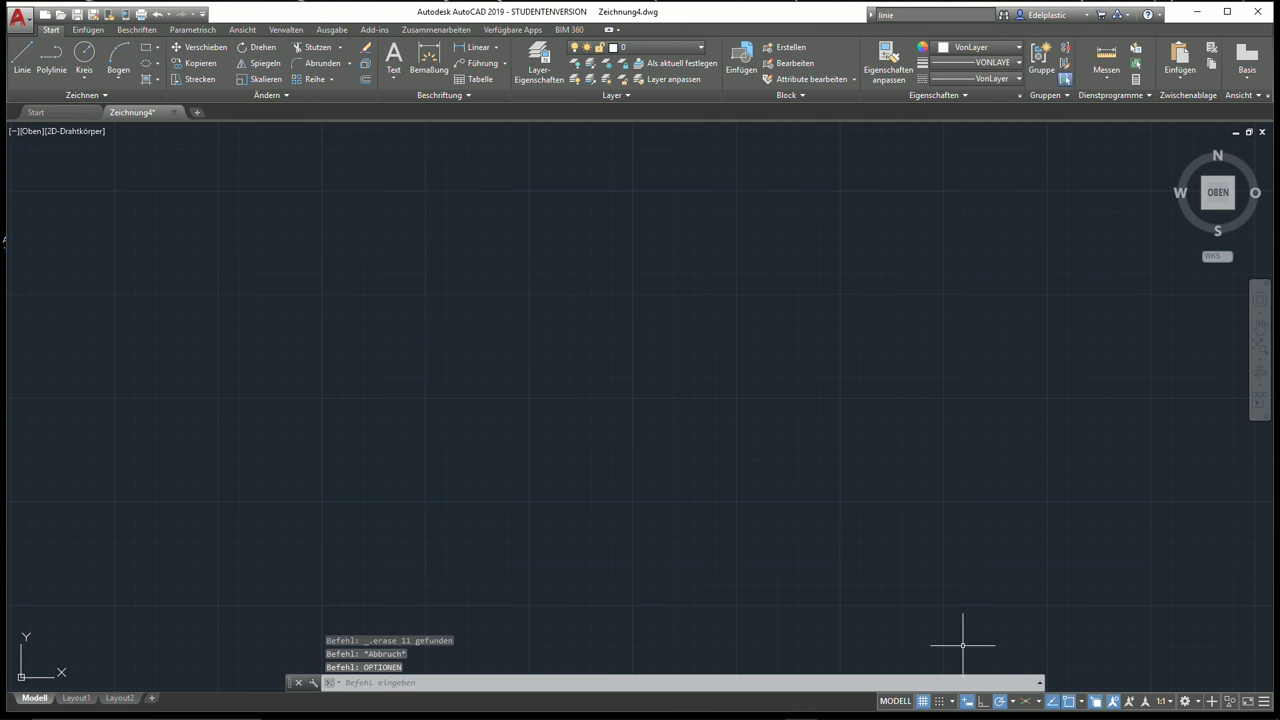
{"action": "left_click", "coordinate": [1039, 684]}
{"action": "left_click", "coordinate": [84, 56]}
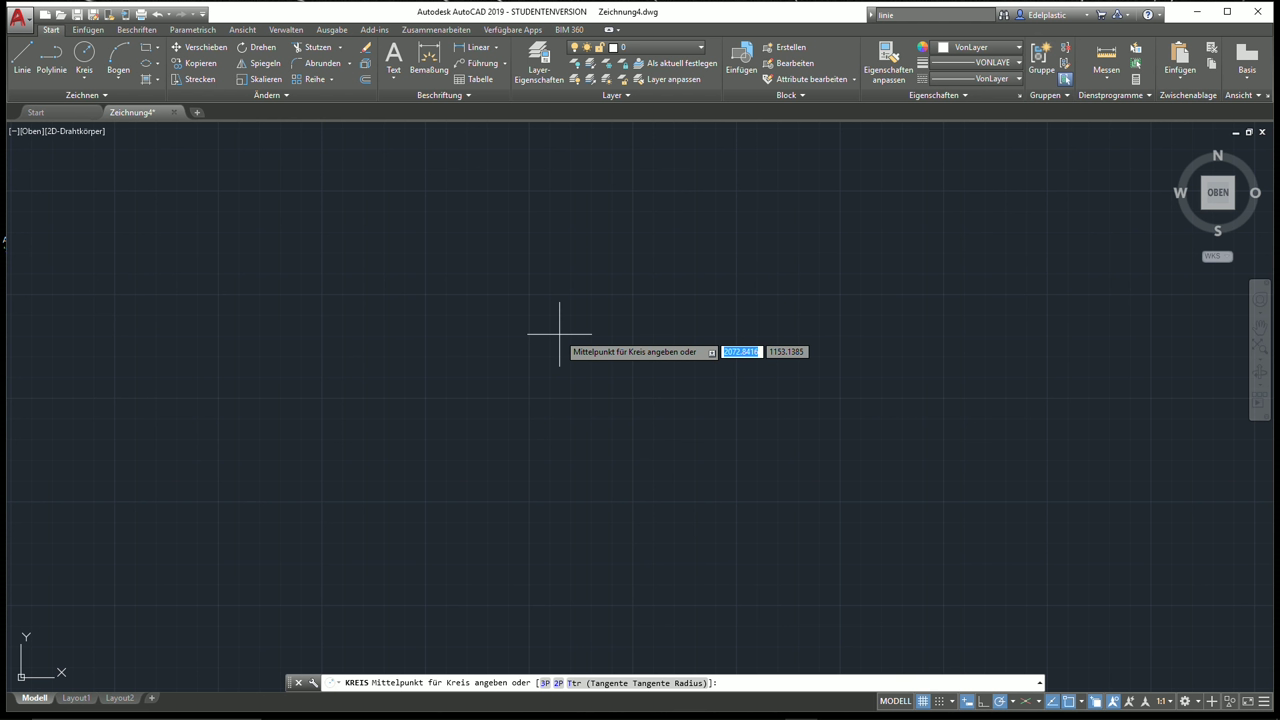
Cancel the KREIS command with Esc so no circle is drawn
{"action": "key", "text": "Escape"}
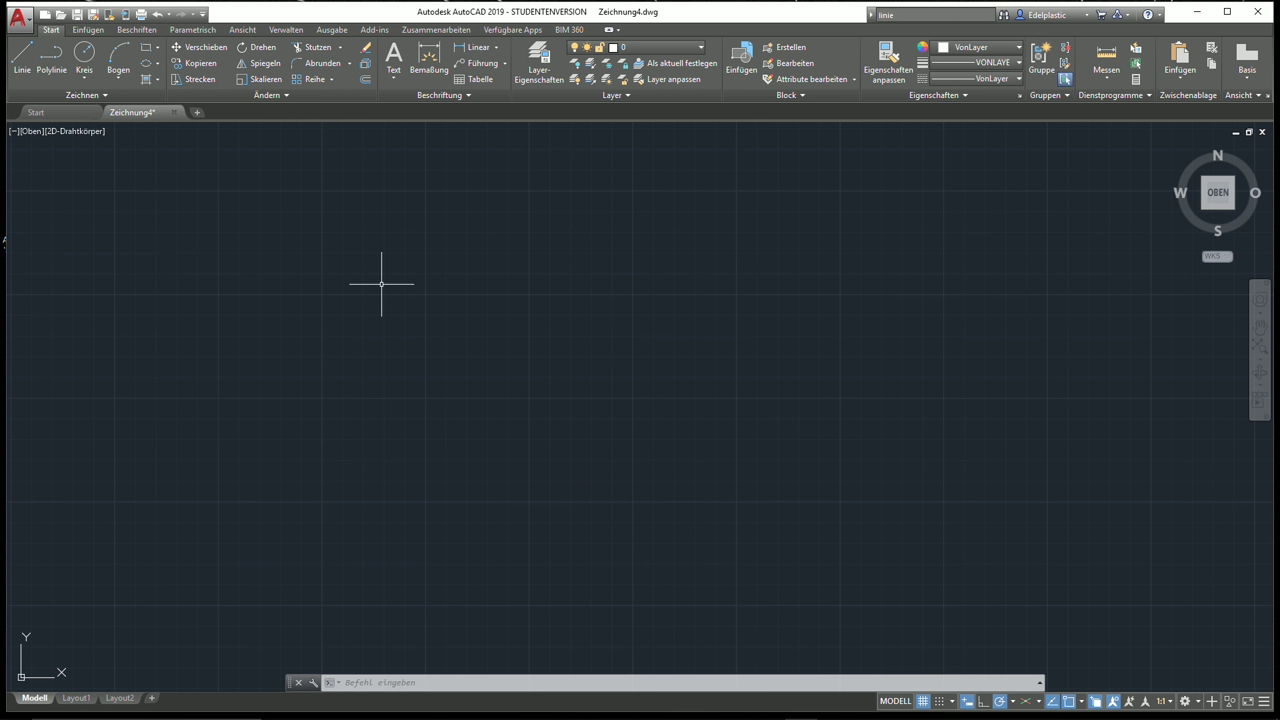
Look over the Layout1 sheet with a quick zoom and pan, then return to Modell
{"action": "left_click", "coordinate": [75, 698]}
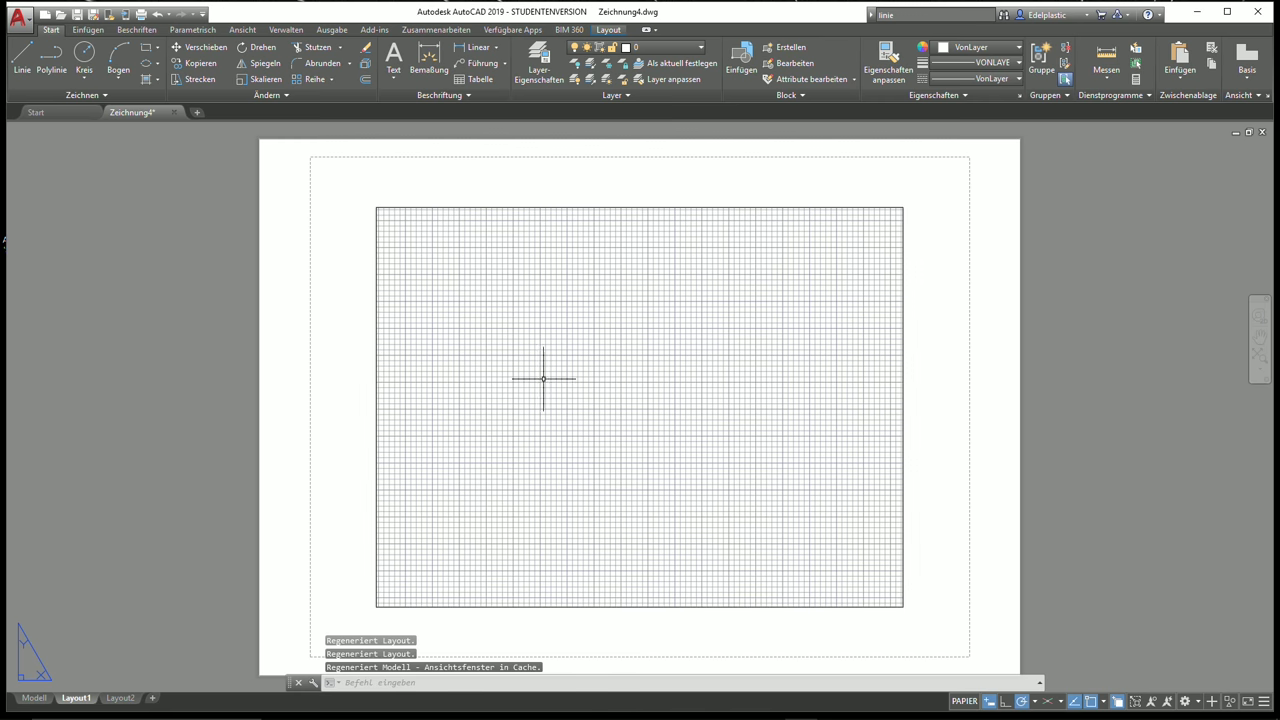
{"action": "scroll", "coordinate": [550, 390], "scroll_direction": "down", "scroll_amount": 2}
{"action": "middle_click_drag", "start_coordinate": [563, 406], "coordinate": [546, 392]}
{"action": "scroll", "coordinate": [546, 392], "scroll_direction": "up", "scroll_amount": 2}
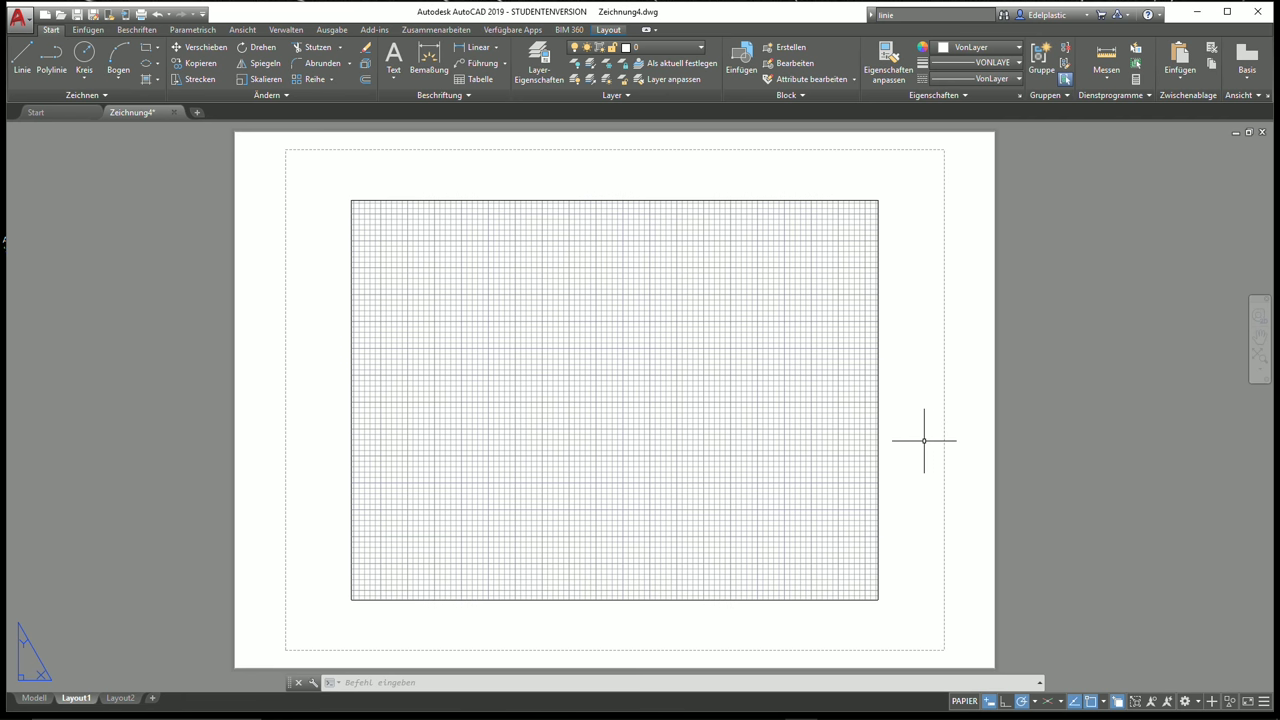
{"action": "left_click", "coordinate": [34, 697]}
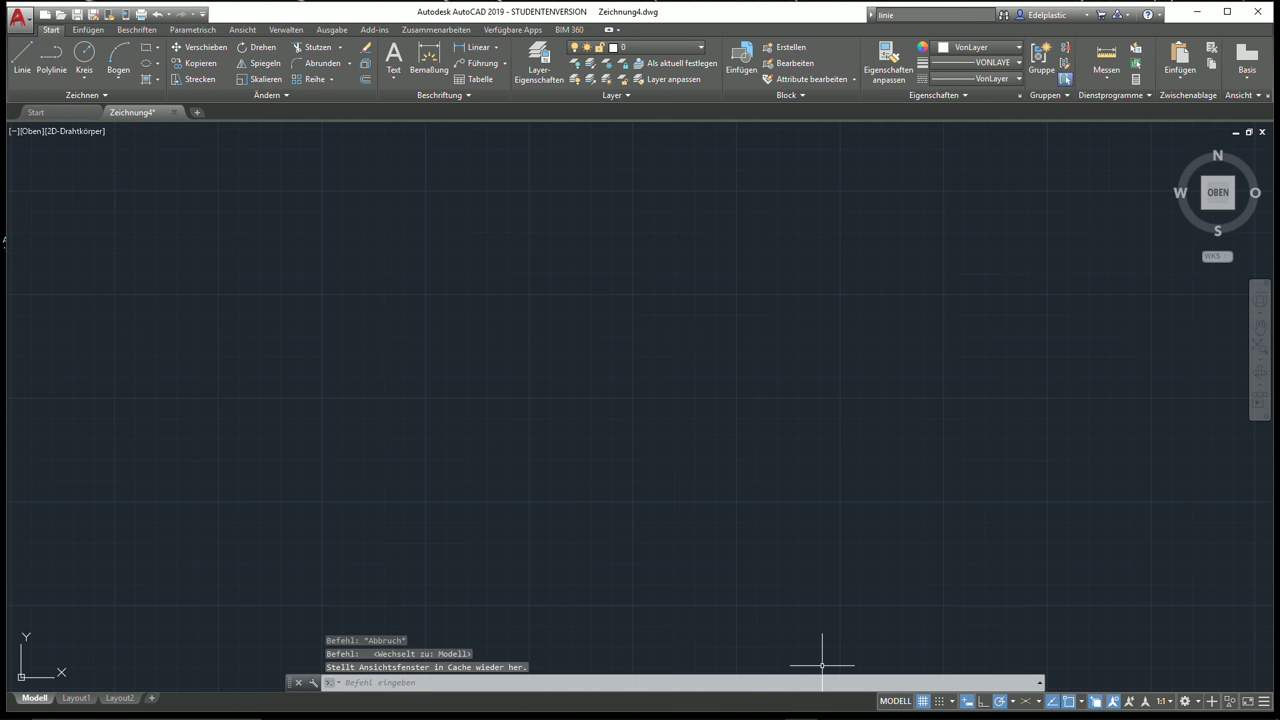
On Layout1, exit the viewport, select its border and delete it, then return to Modell
{"action": "left_click", "coordinate": [896, 704]}
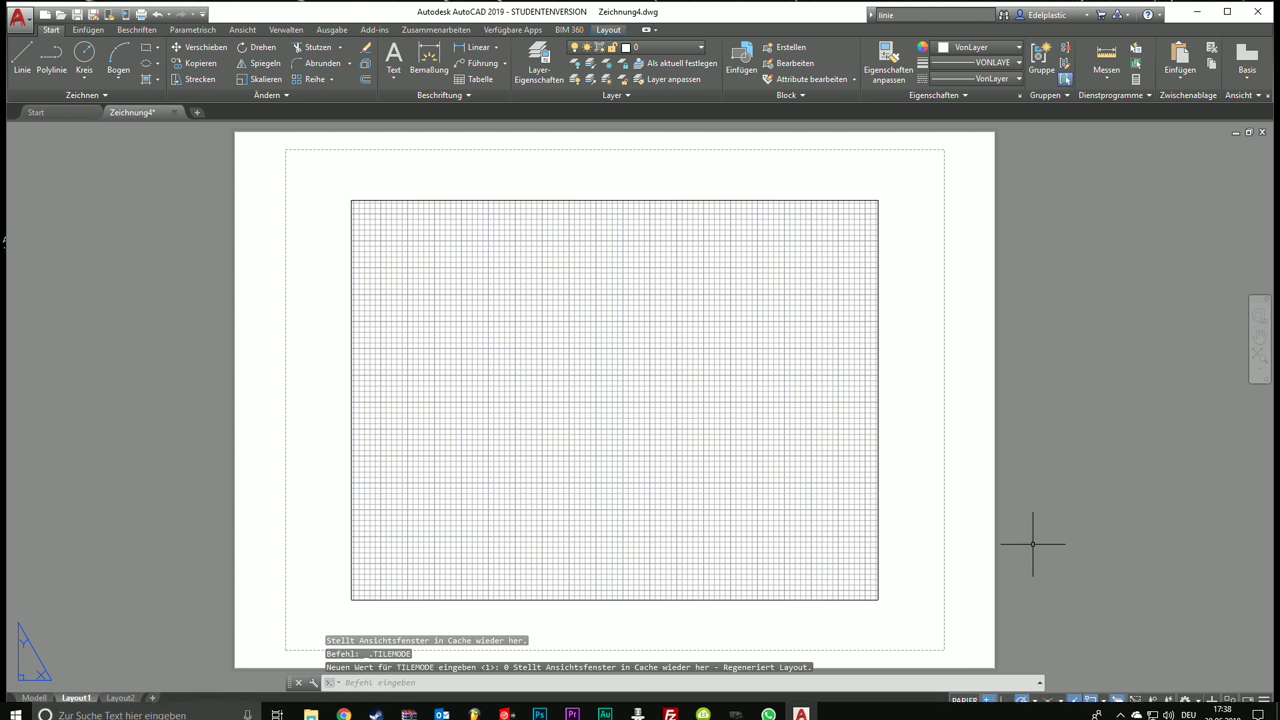
{"action": "left_click", "coordinate": [961, 701]}
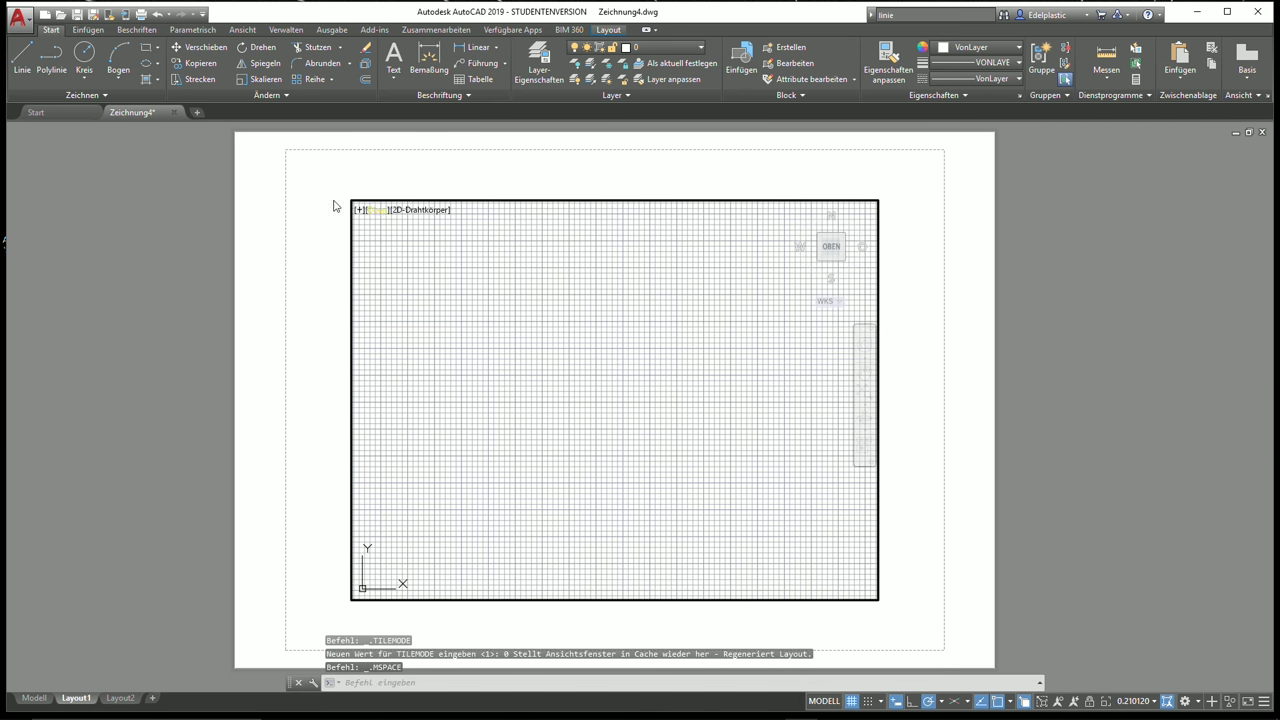
{"action": "double_click", "coordinate": [922, 265]}
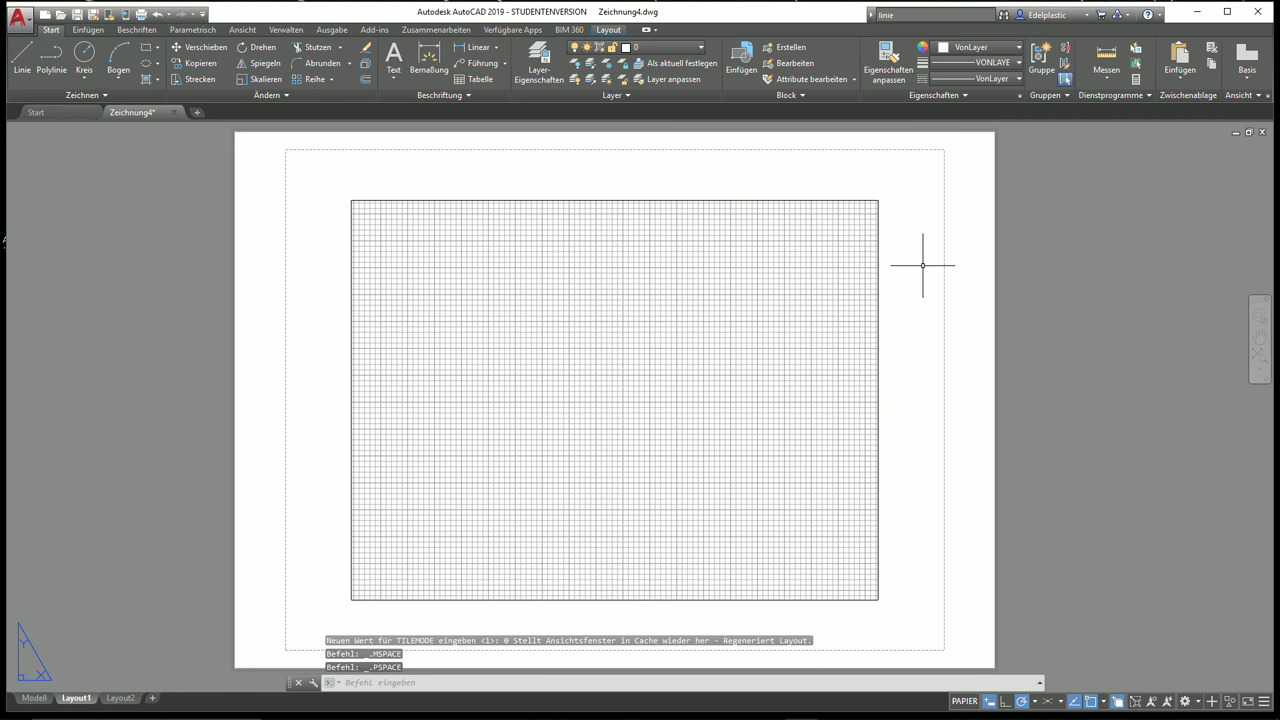
{"action": "left_click", "coordinate": [880, 238]}
{"action": "left_click", "coordinate": [750, 205]}
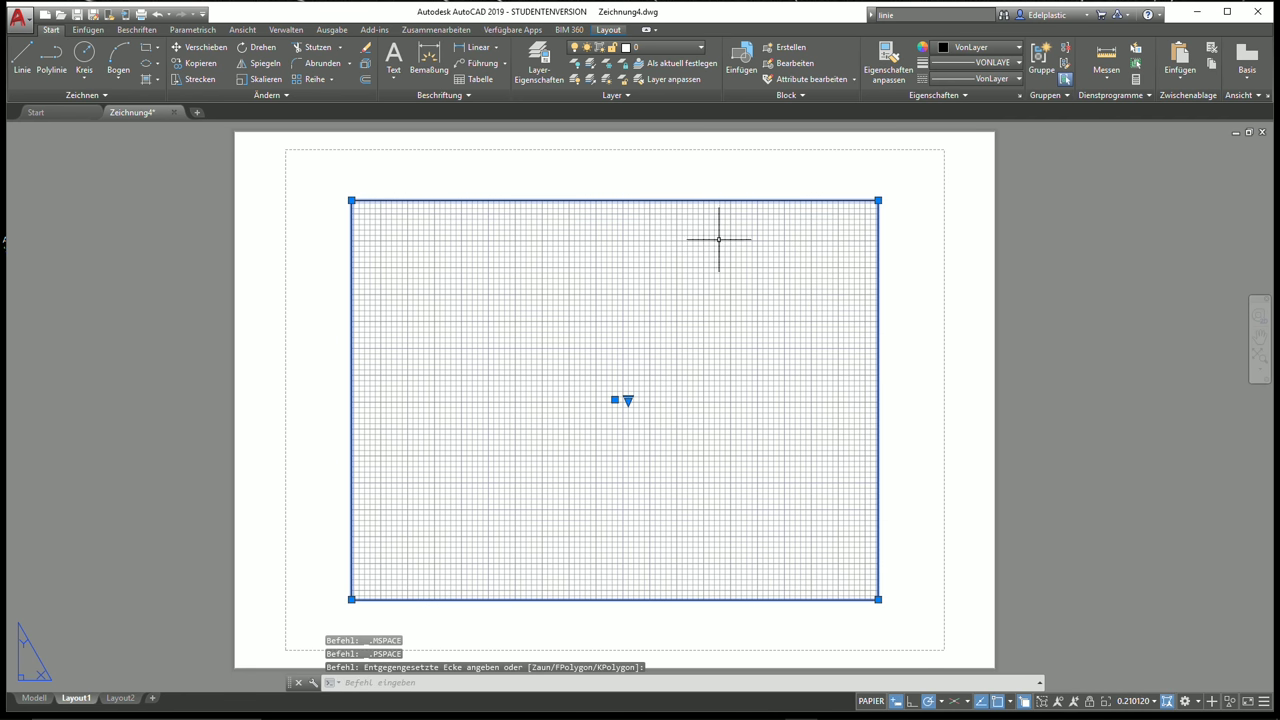
{"action": "key", "text": "Delete"}
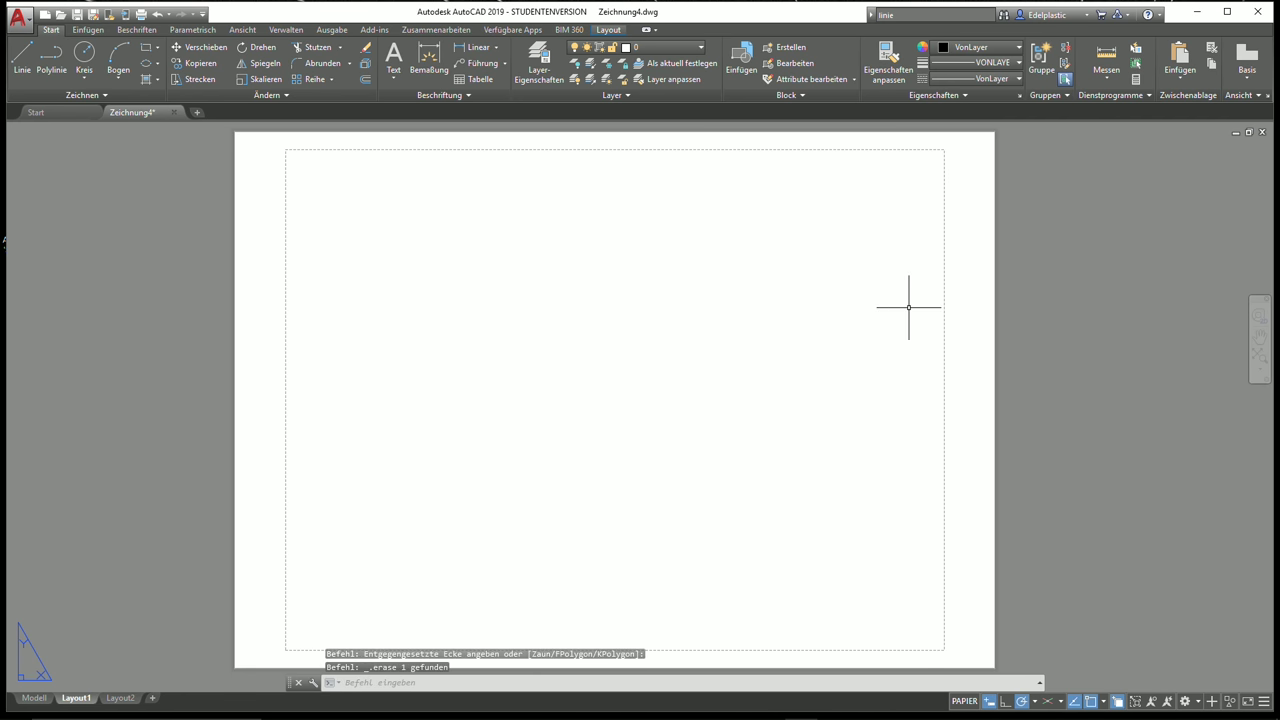
{"action": "left_click", "coordinate": [967, 701]}
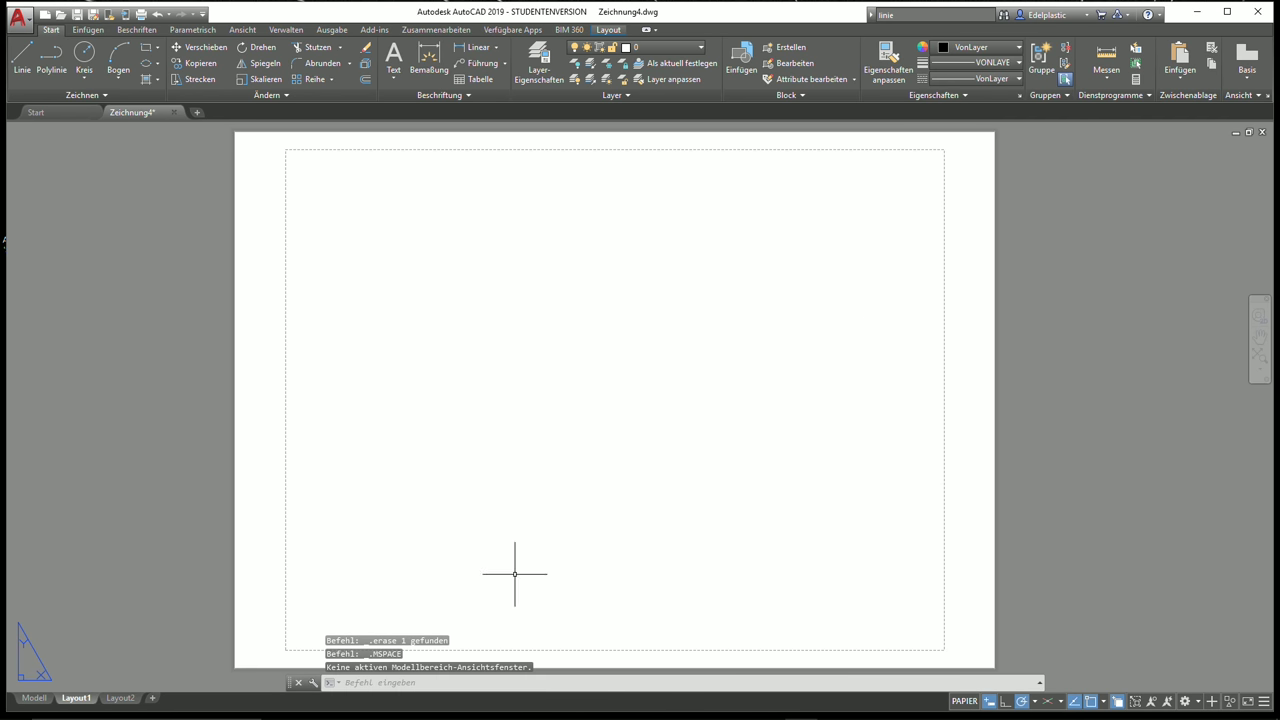
{"action": "left_click", "coordinate": [33, 698]}
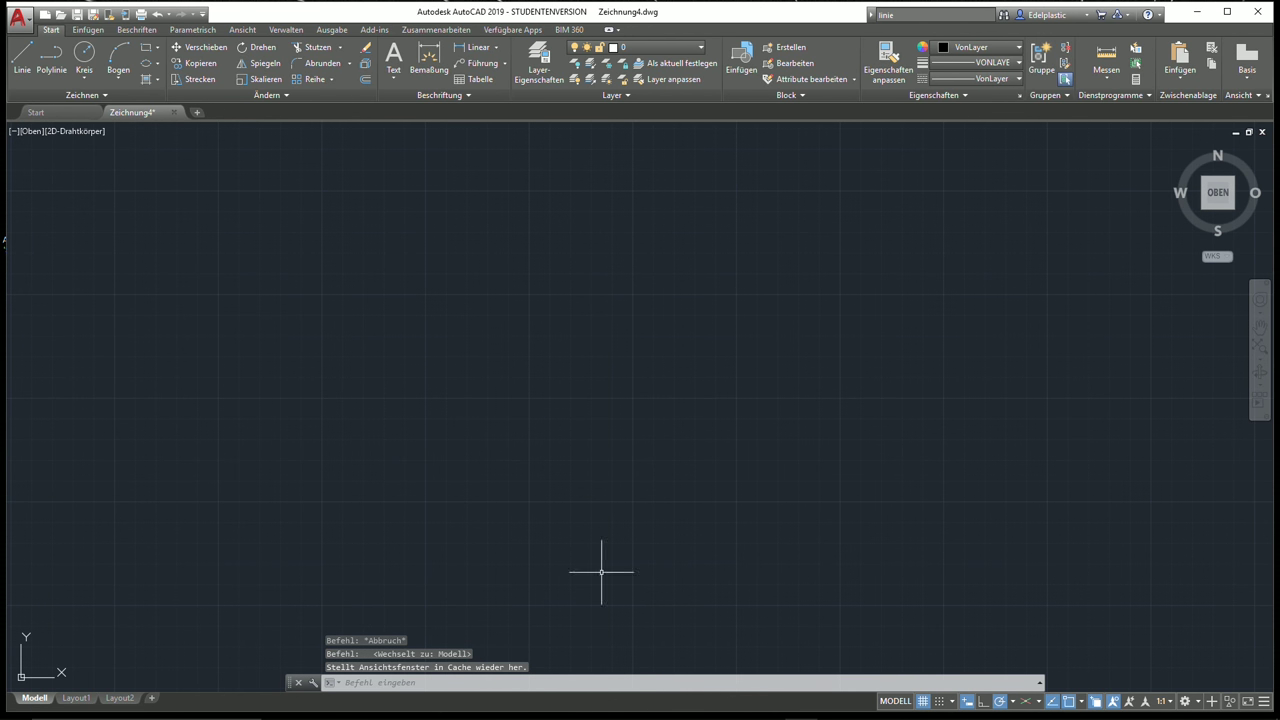
Toggle the Raster grid display on and off, and open then close the Anpassung list
{"action": "double_click", "coordinate": [923, 702]}
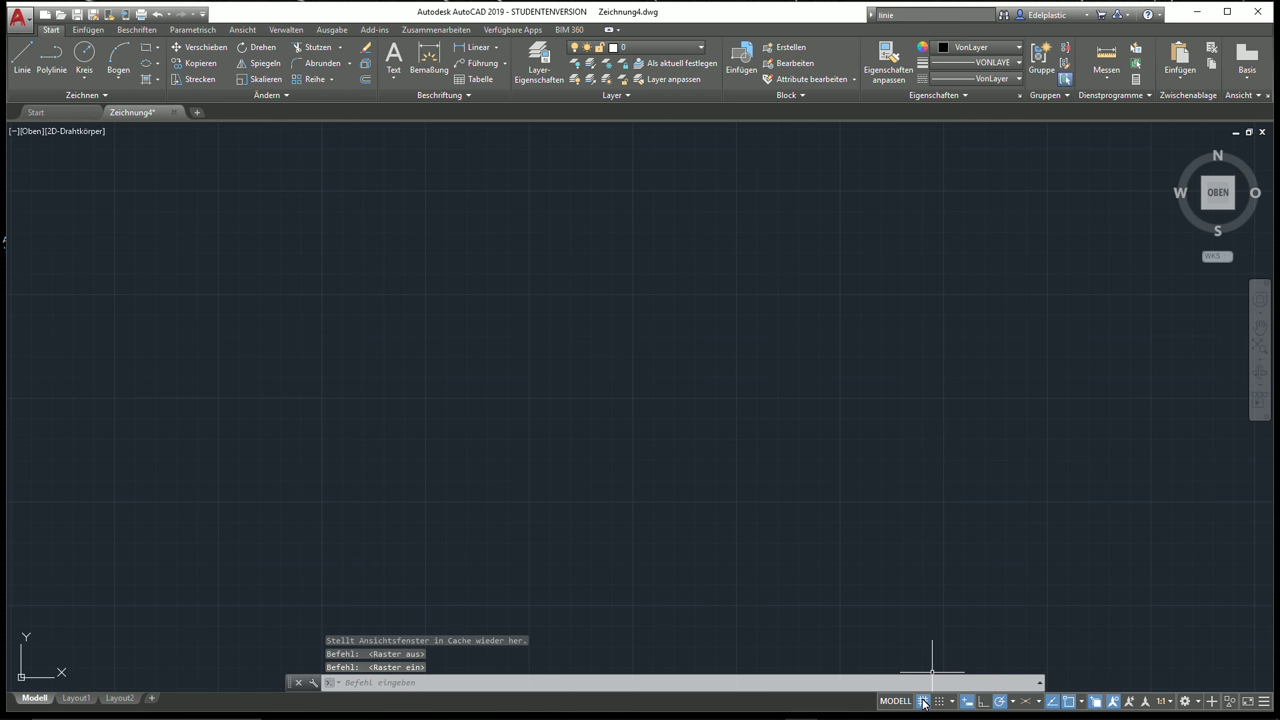
{"action": "left_click", "coordinate": [923, 702]}
{"action": "left_click", "coordinate": [923, 702]}
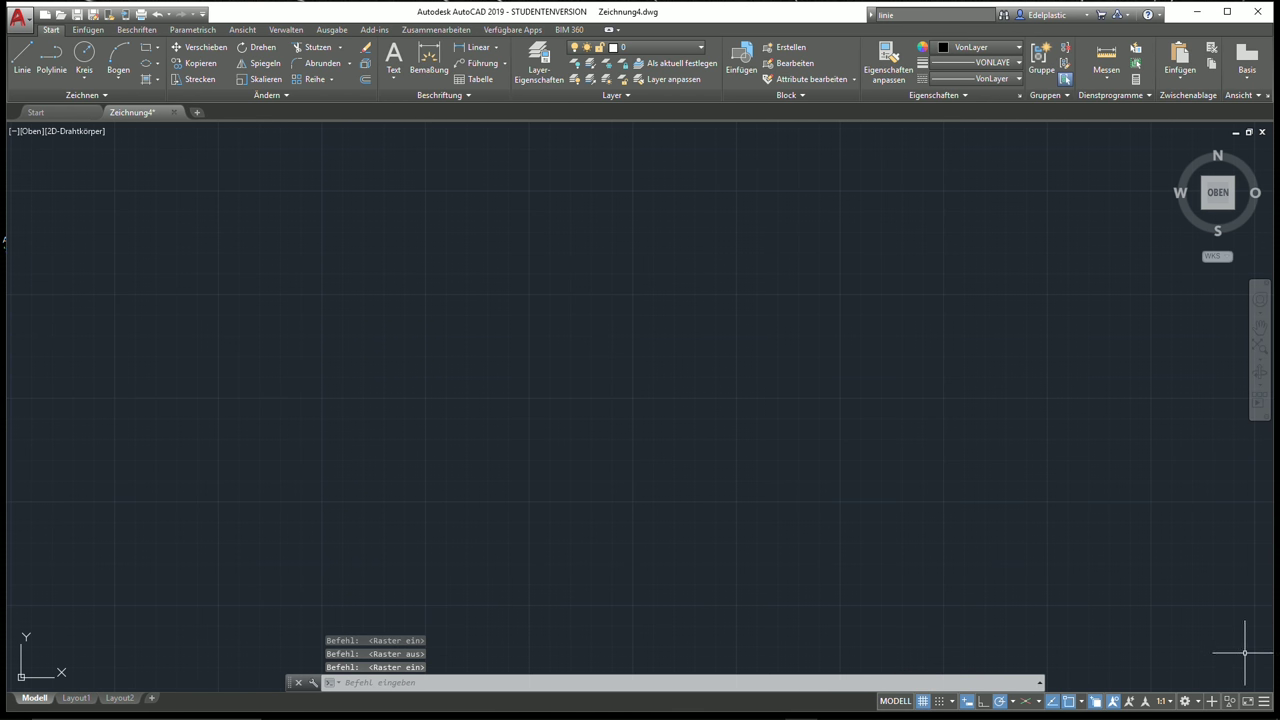
{"action": "left_click", "coordinate": [1264, 702]}
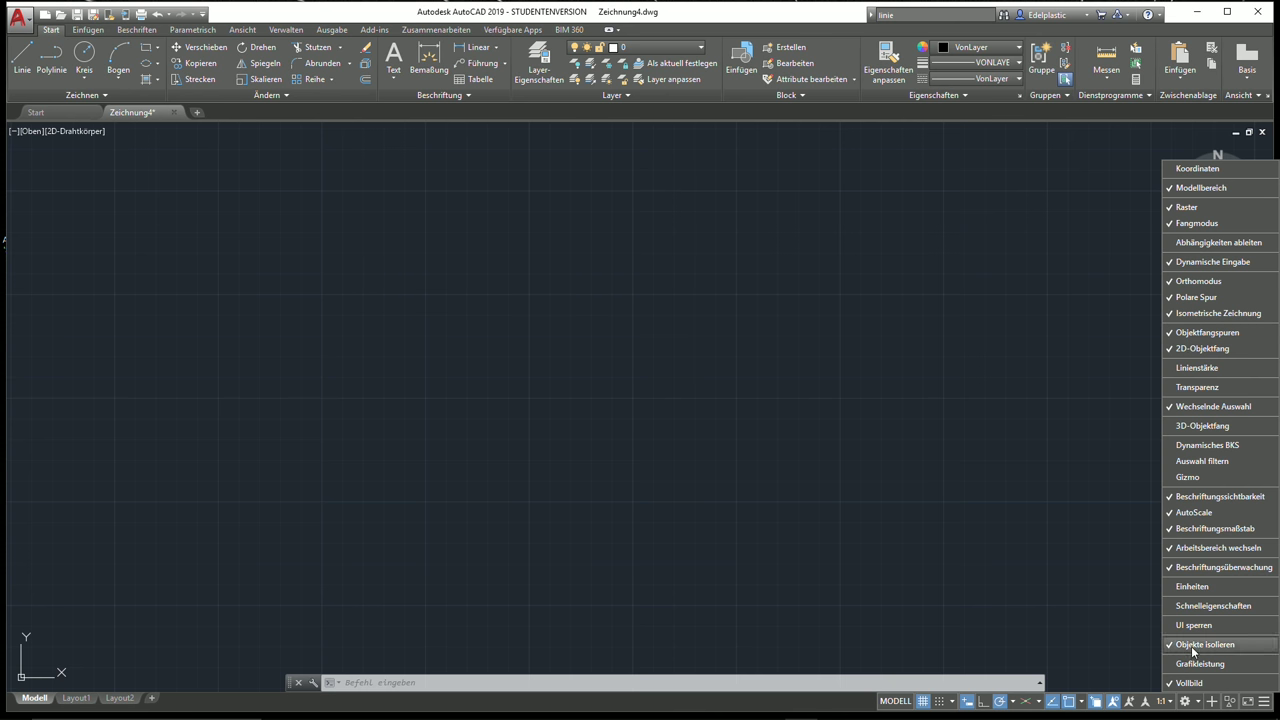
{"action": "left_click", "coordinate": [915, 628]}
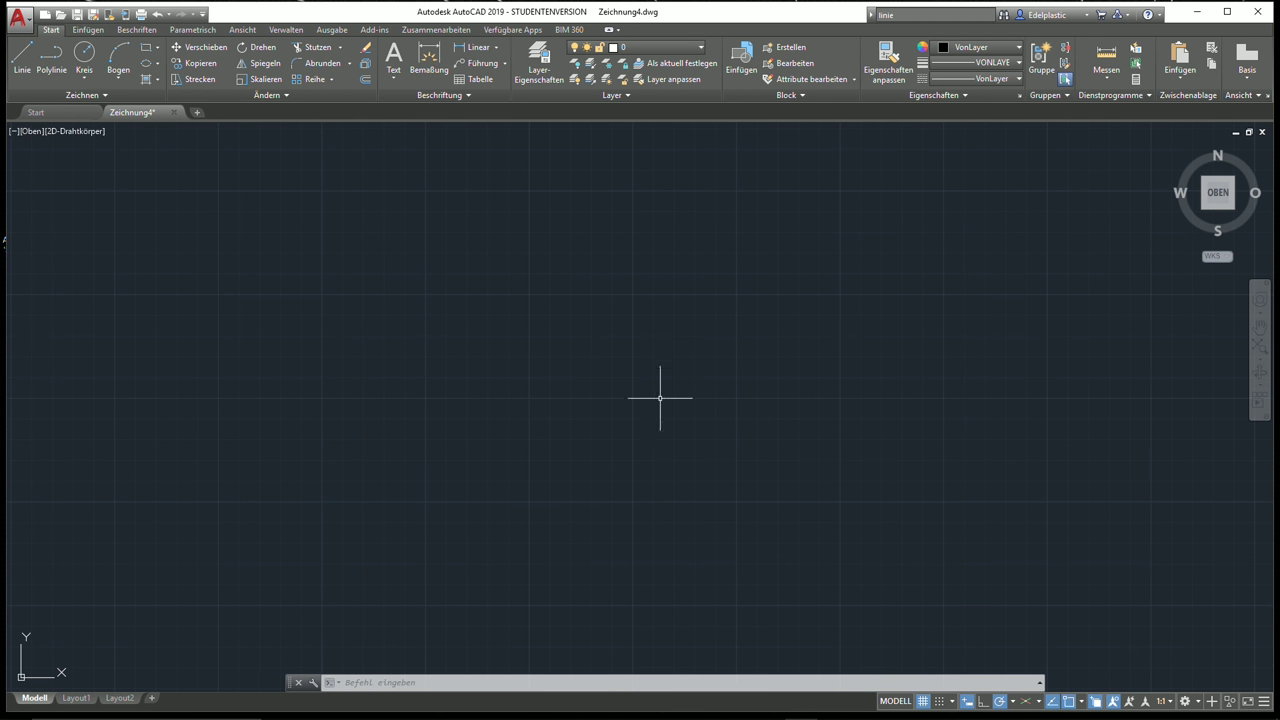
Toggle the grid a few more times, then open Rastereinstellungen from the Raster button
{"action": "left_click", "coordinate": [923, 701]}
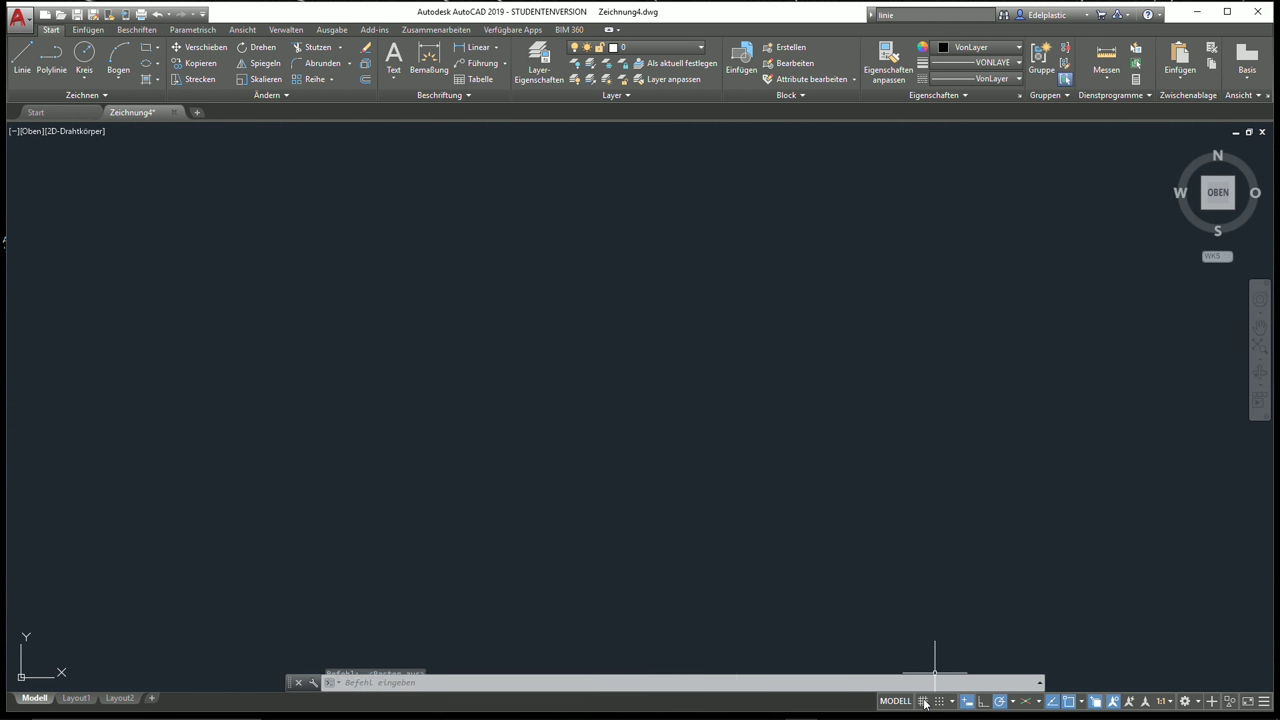
{"action": "left_click", "coordinate": [923, 701]}
{"action": "left_click", "coordinate": [923, 701]}
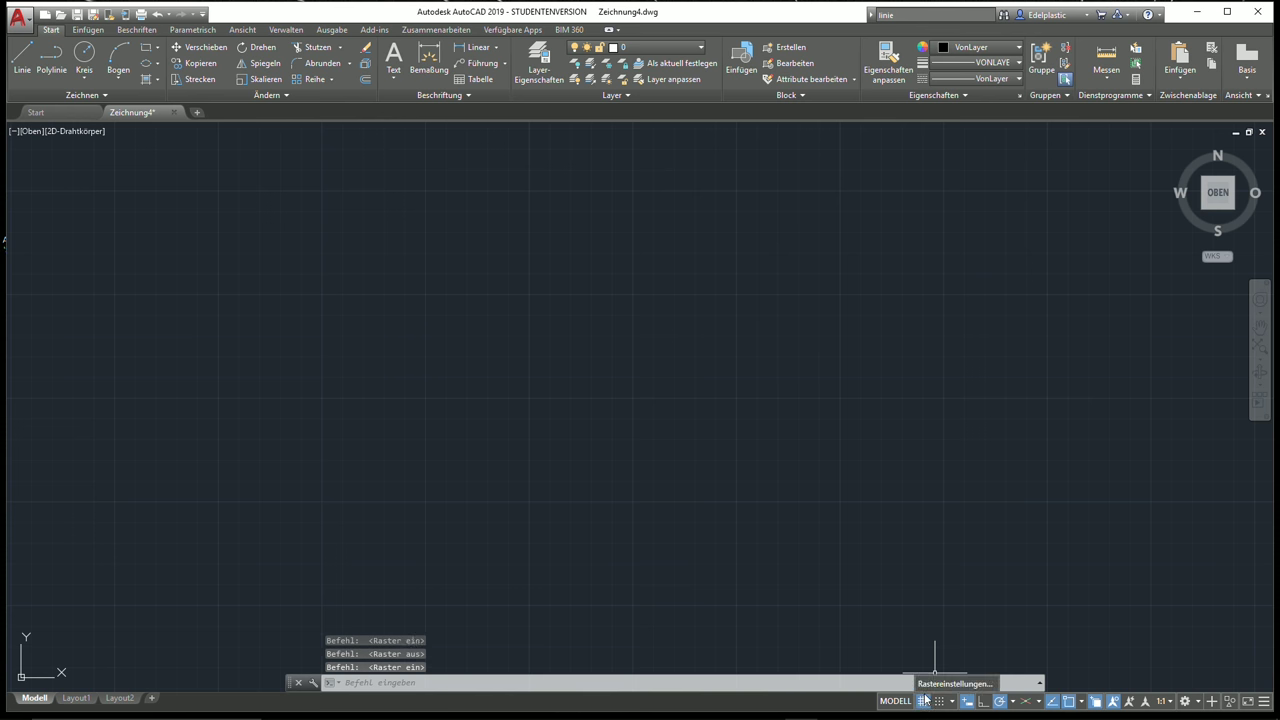
{"action": "left_click", "coordinate": [940, 685]}
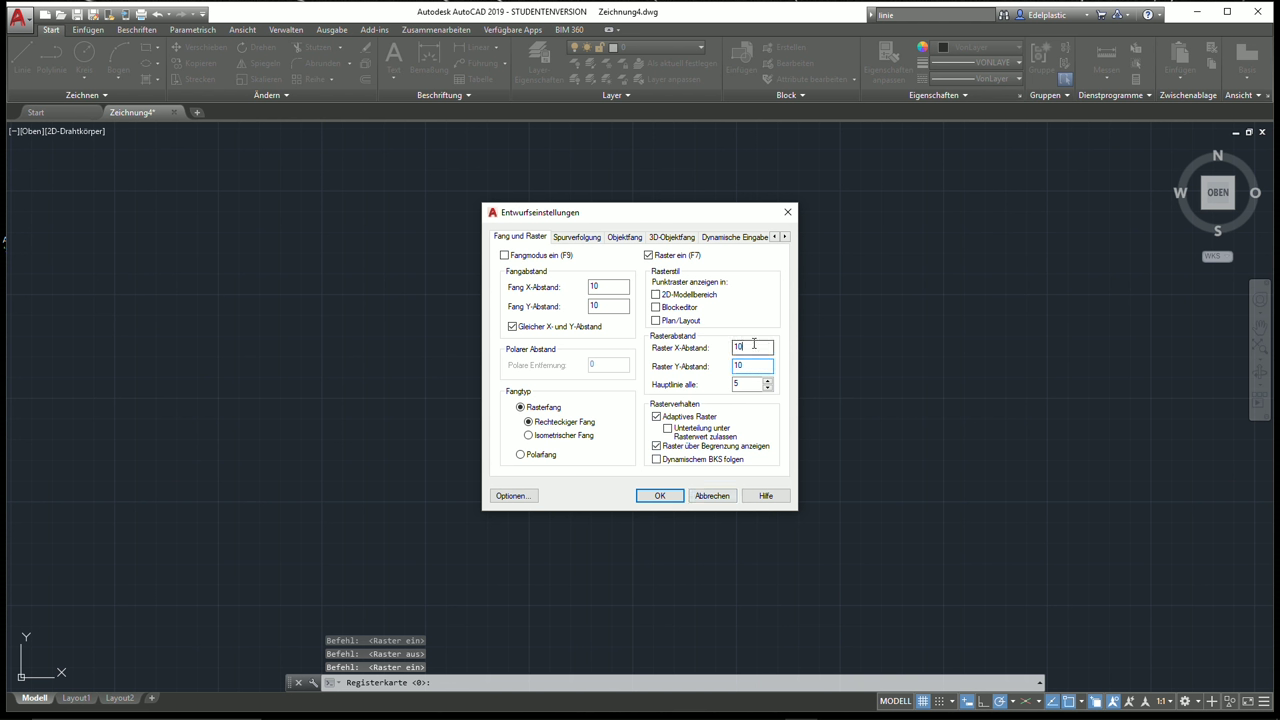
Check that grid X and Y spacing are both 10 and close Drafting Settings unchanged
{"action": "double_click", "coordinate": [754, 345]}
{"action": "double_click", "coordinate": [748, 371]}
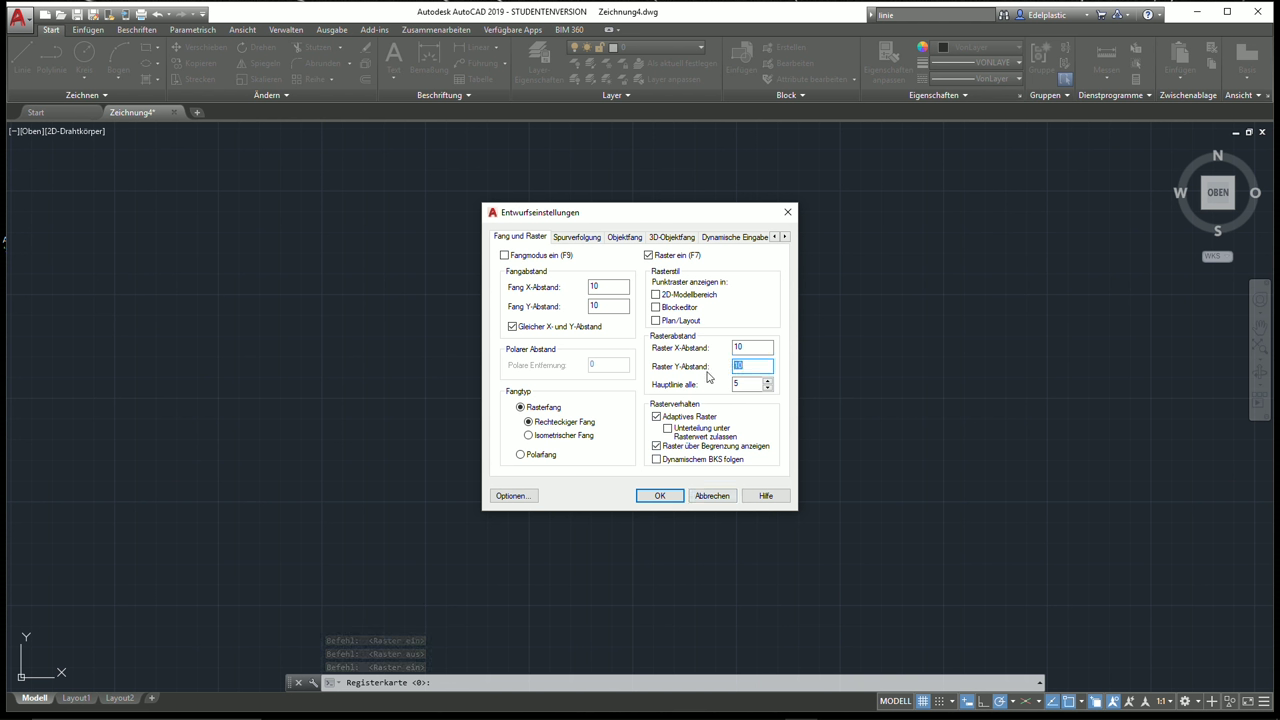
{"action": "key", "text": "shift+Tab"}
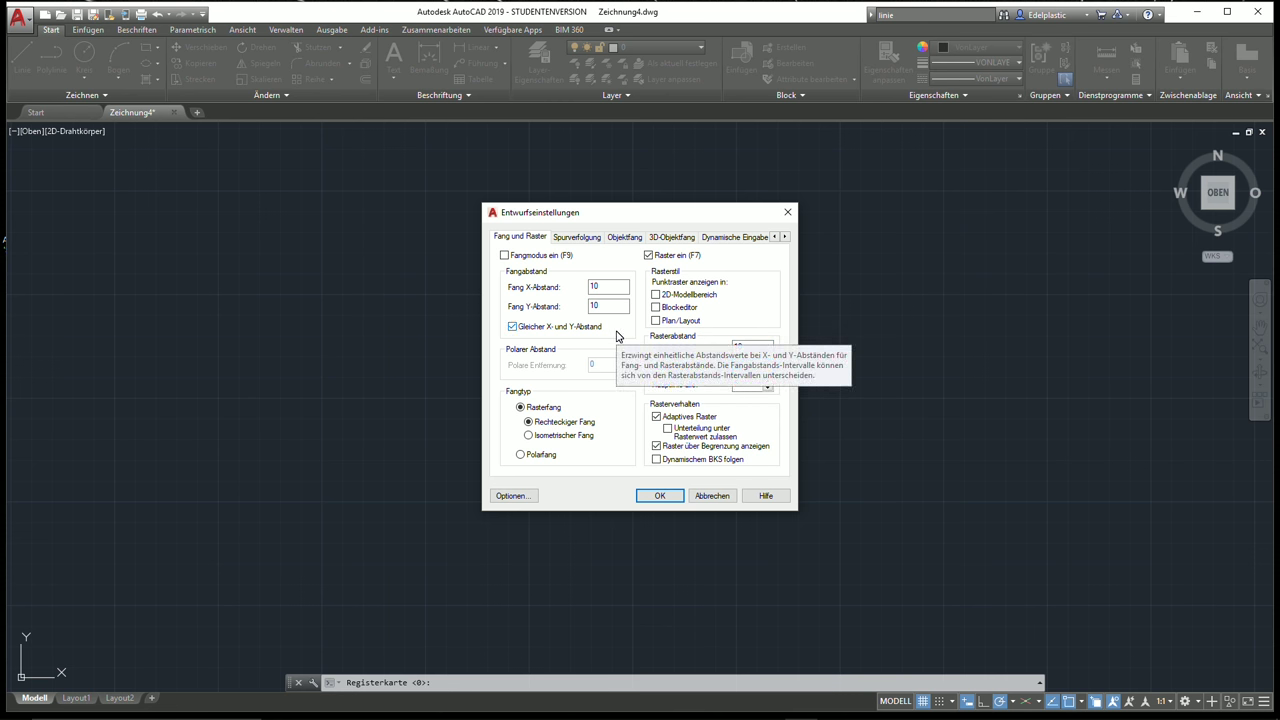
{"action": "double_click", "coordinate": [760, 368]}
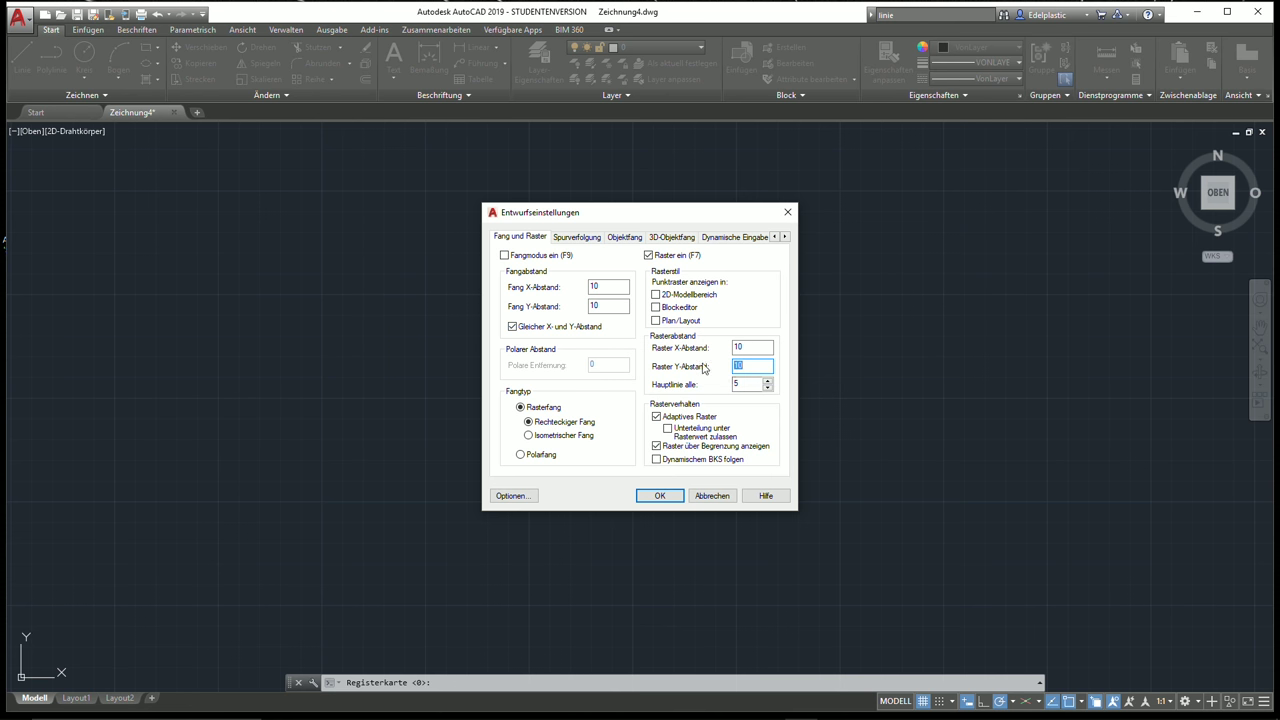
{"action": "double_click", "coordinate": [767, 365]}
{"action": "key", "text": "Right"}
{"action": "left_click", "coordinate": [786, 214]}
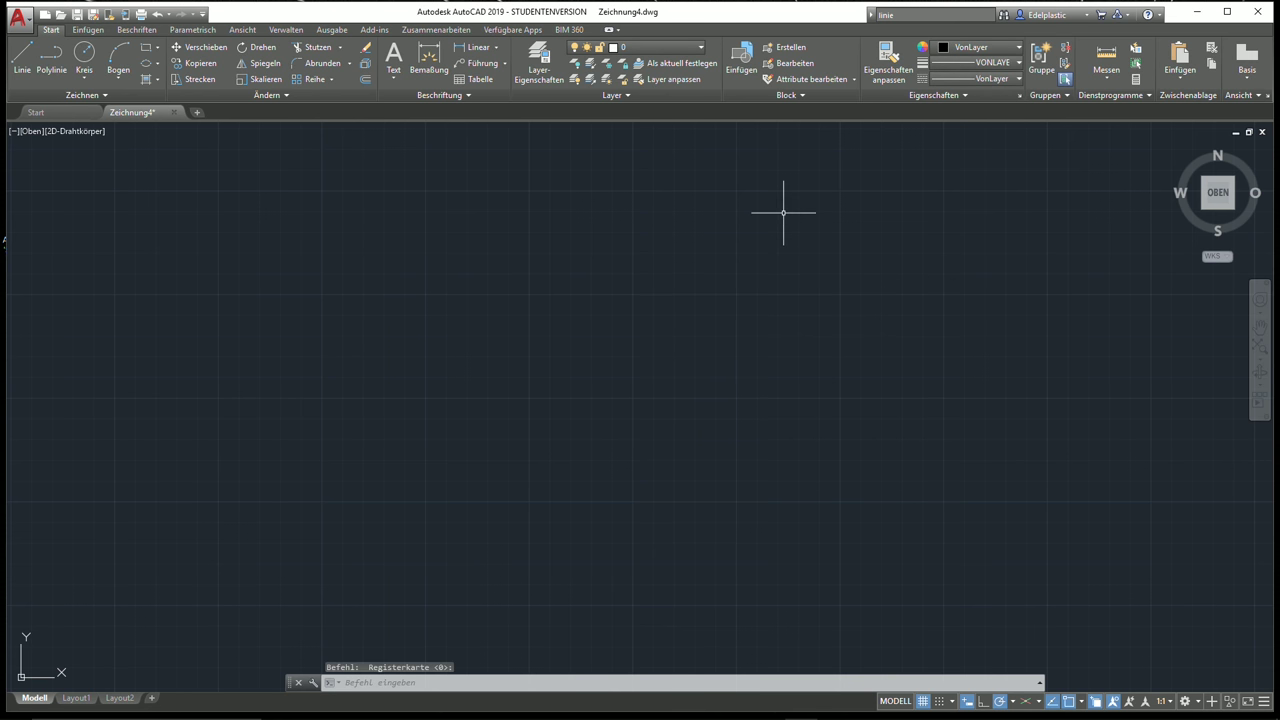
Toggle snap mode on and off and start the LINIE command
{"action": "left_click", "coordinate": [944, 703]}
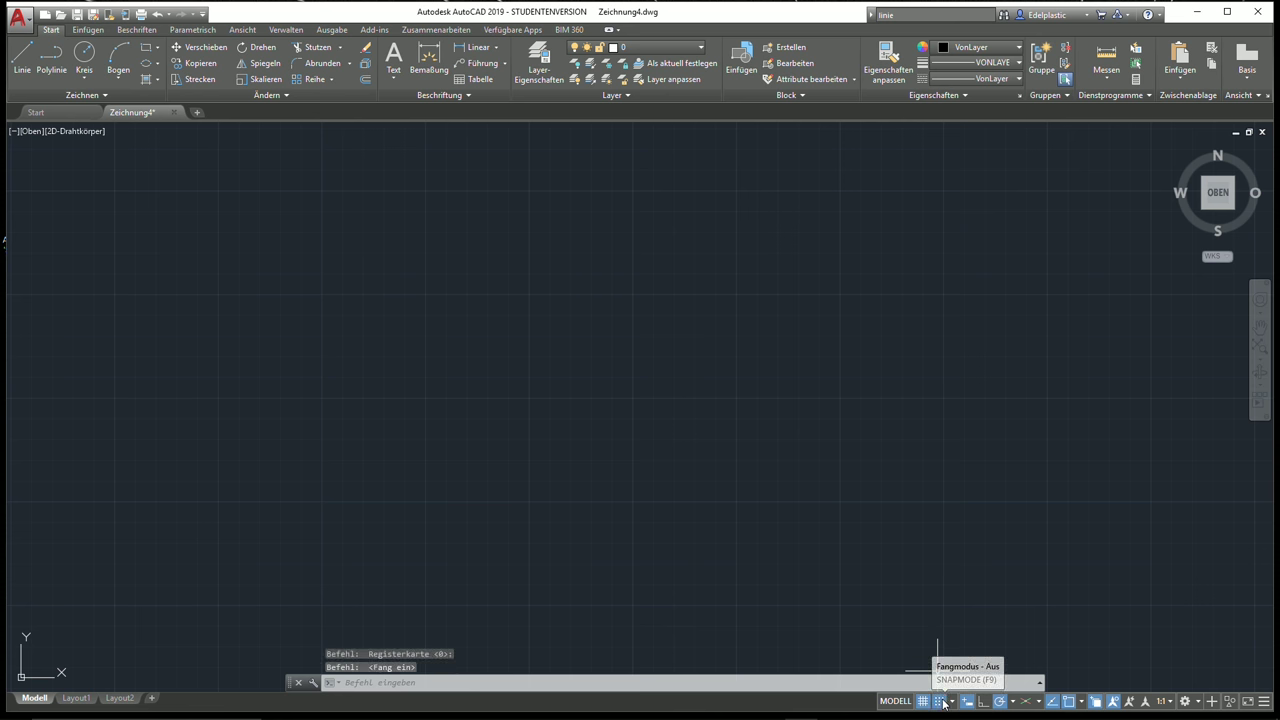
{"action": "left_click", "coordinate": [944, 703]}
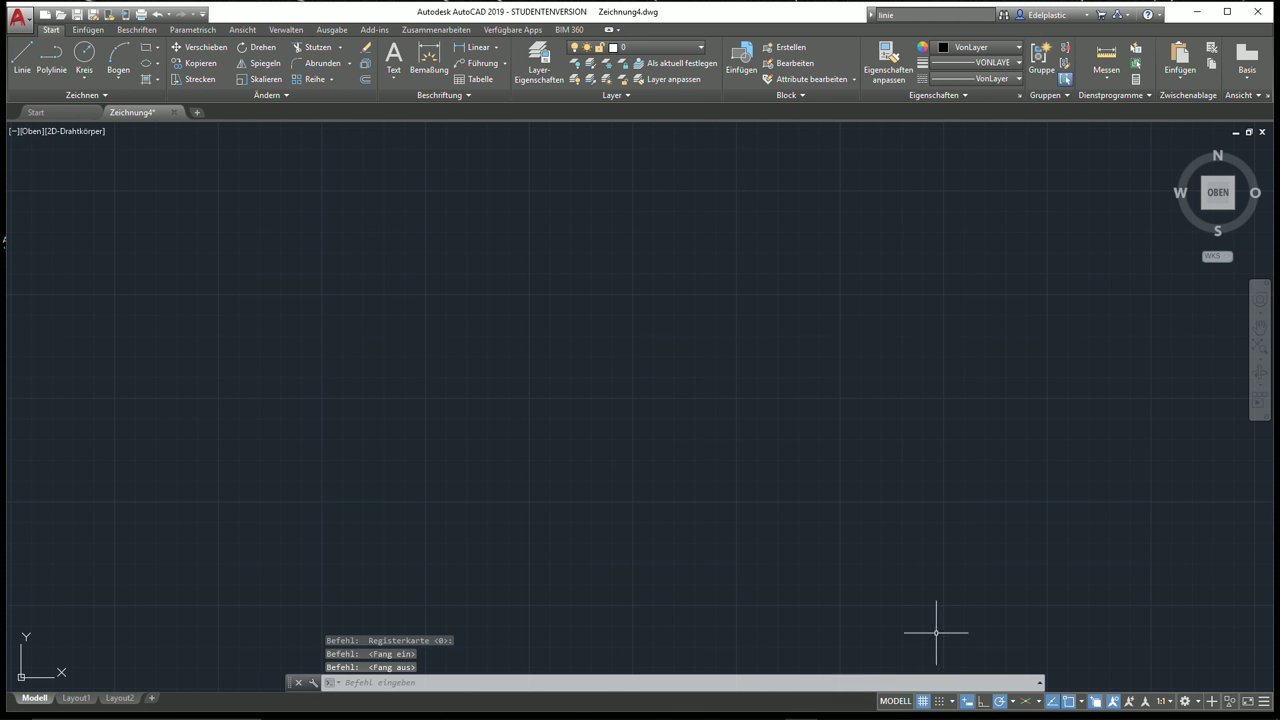
{"action": "left_click", "coordinate": [21, 63]}
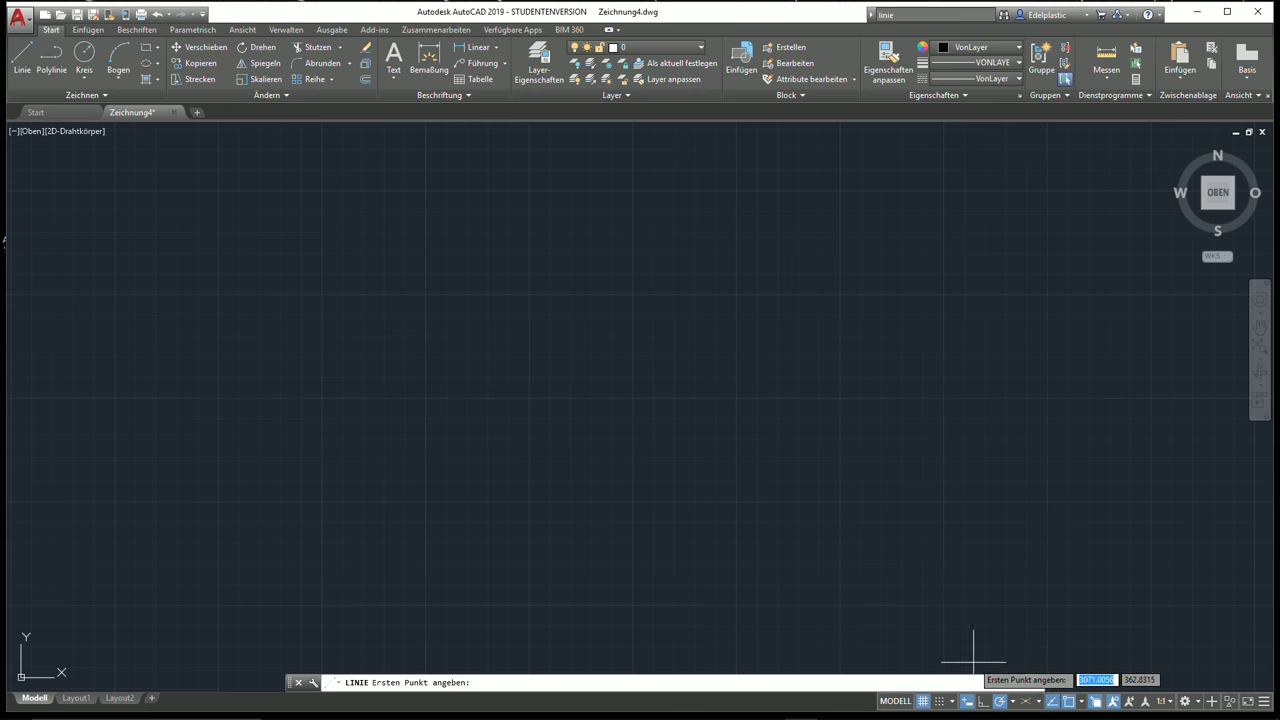
Turn snap on and off again, then open Snap Settings from the snap dropdown
{"action": "left_click", "coordinate": [938, 702]}
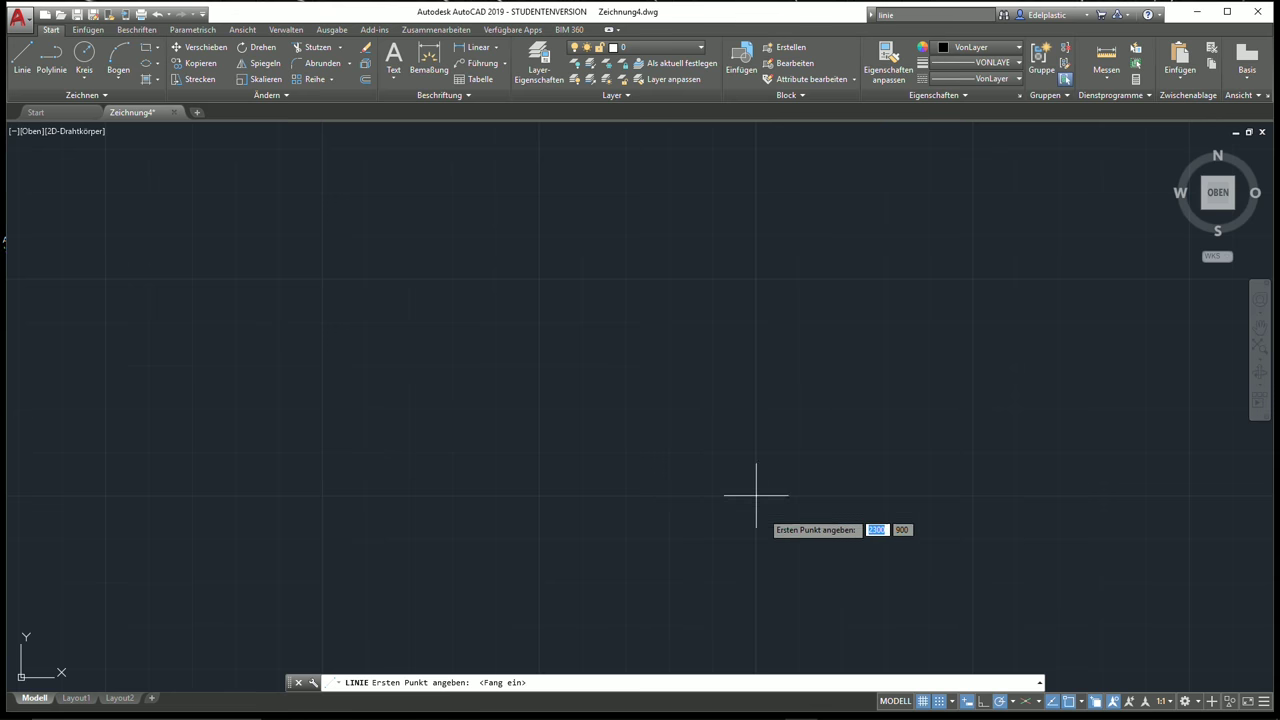
{"action": "left_click", "coordinate": [940, 701]}
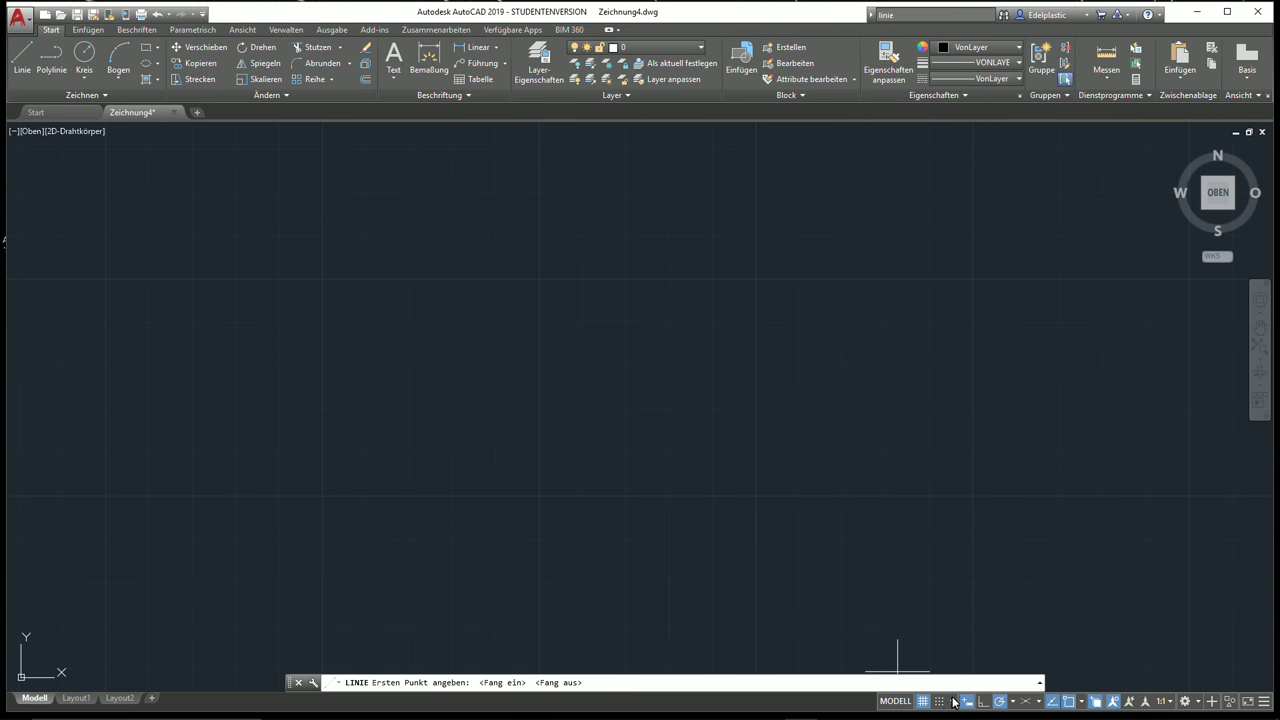
{"action": "left_click", "coordinate": [953, 700]}
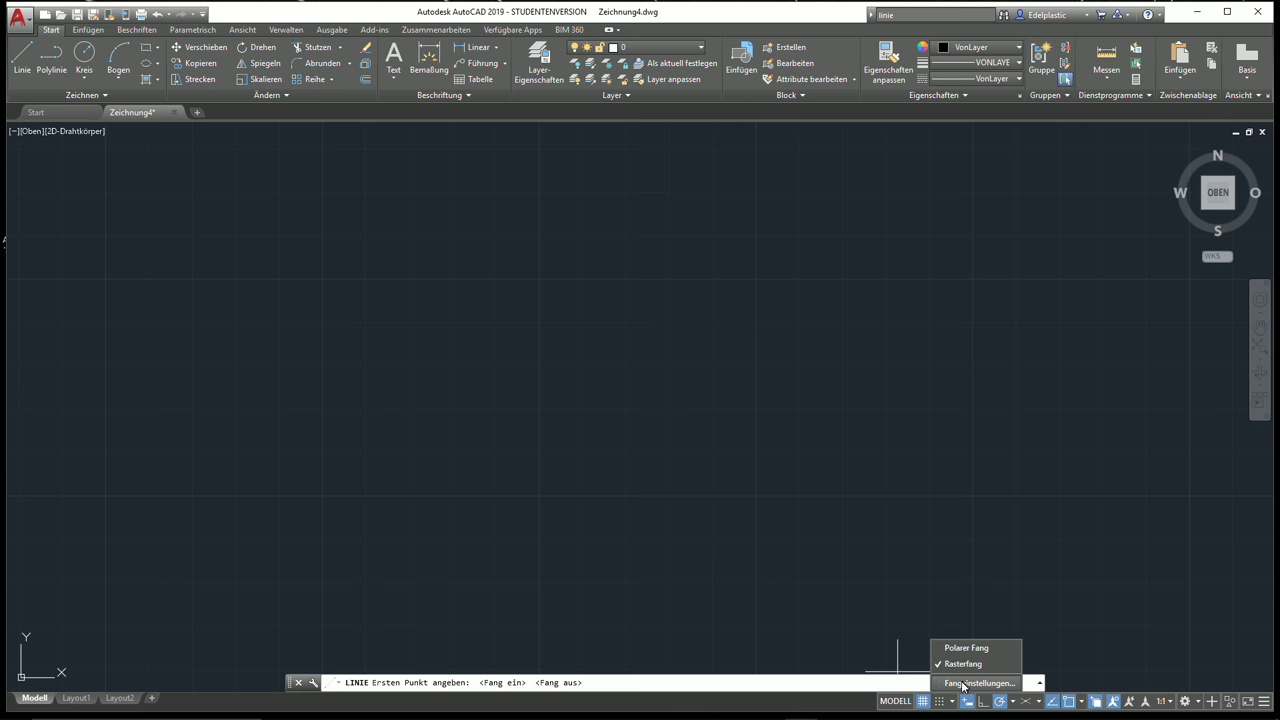
{"action": "left_click", "coordinate": [963, 684]}
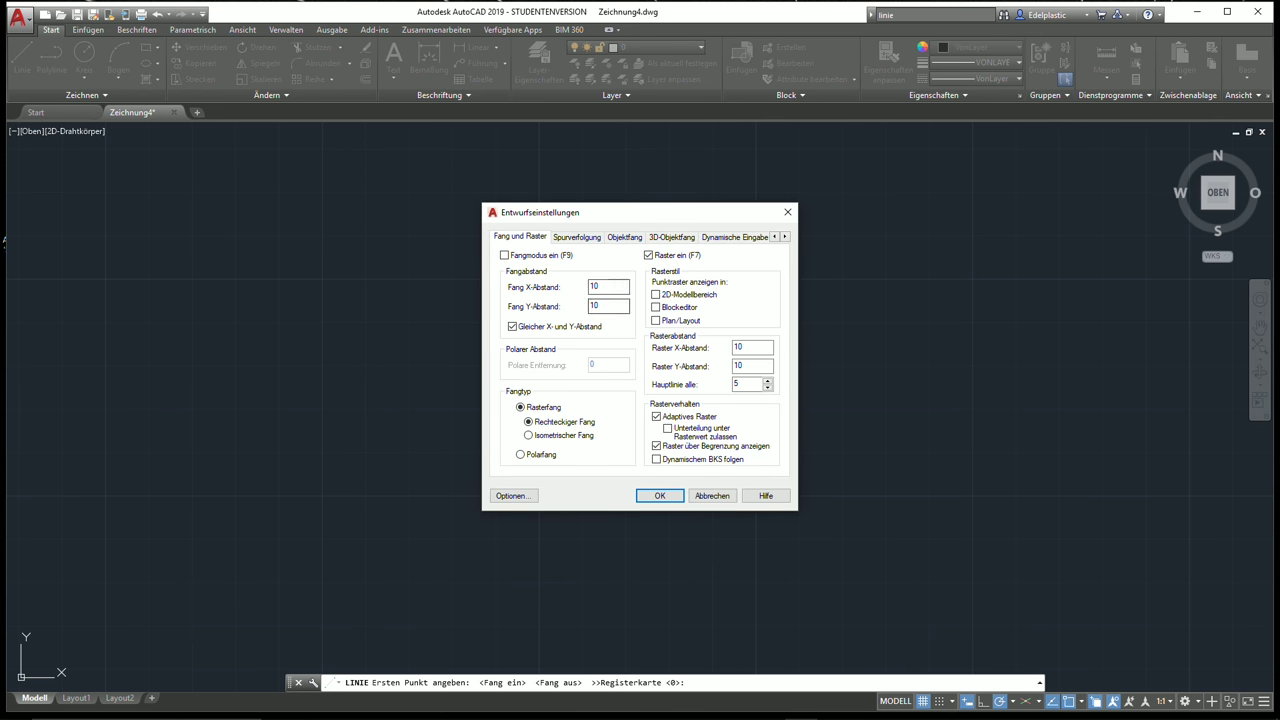
Review the snap X and Y spacing fields, left at 10, and close the dialog to resume LINIE
{"action": "double_click", "coordinate": [592, 306]}
{"action": "key", "text": "Tab"}
{"action": "key", "text": "shift+Tab"}
{"action": "key", "text": "Tab"}
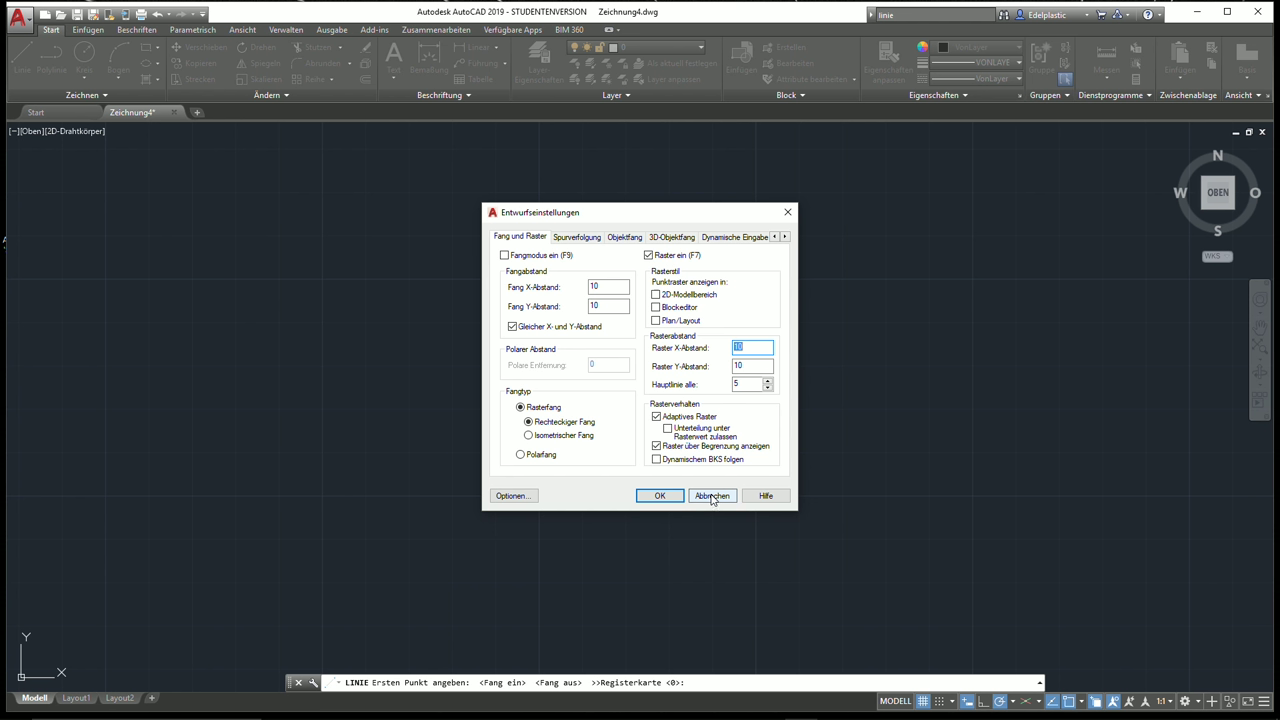
{"action": "left_click", "coordinate": [608, 286]}
{"action": "key", "text": "Tab"}
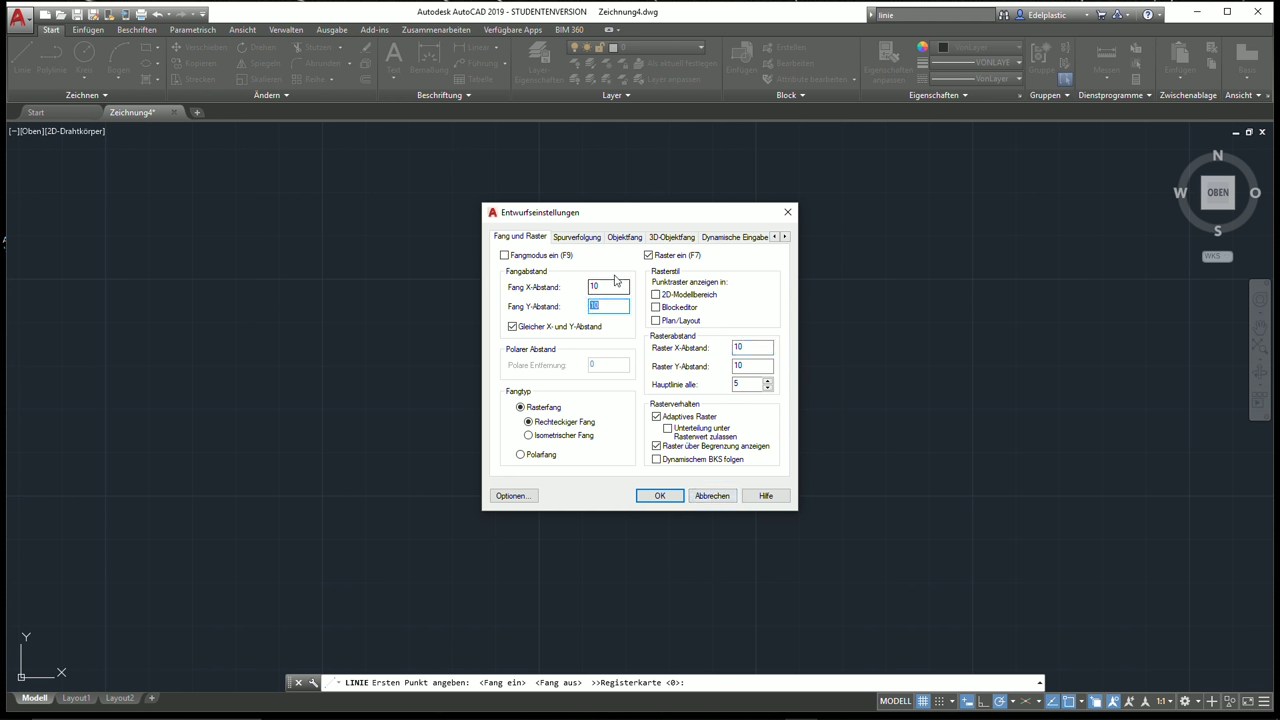
{"action": "key", "text": "shift+Tab"}
{"action": "left_click", "coordinate": [712, 496]}
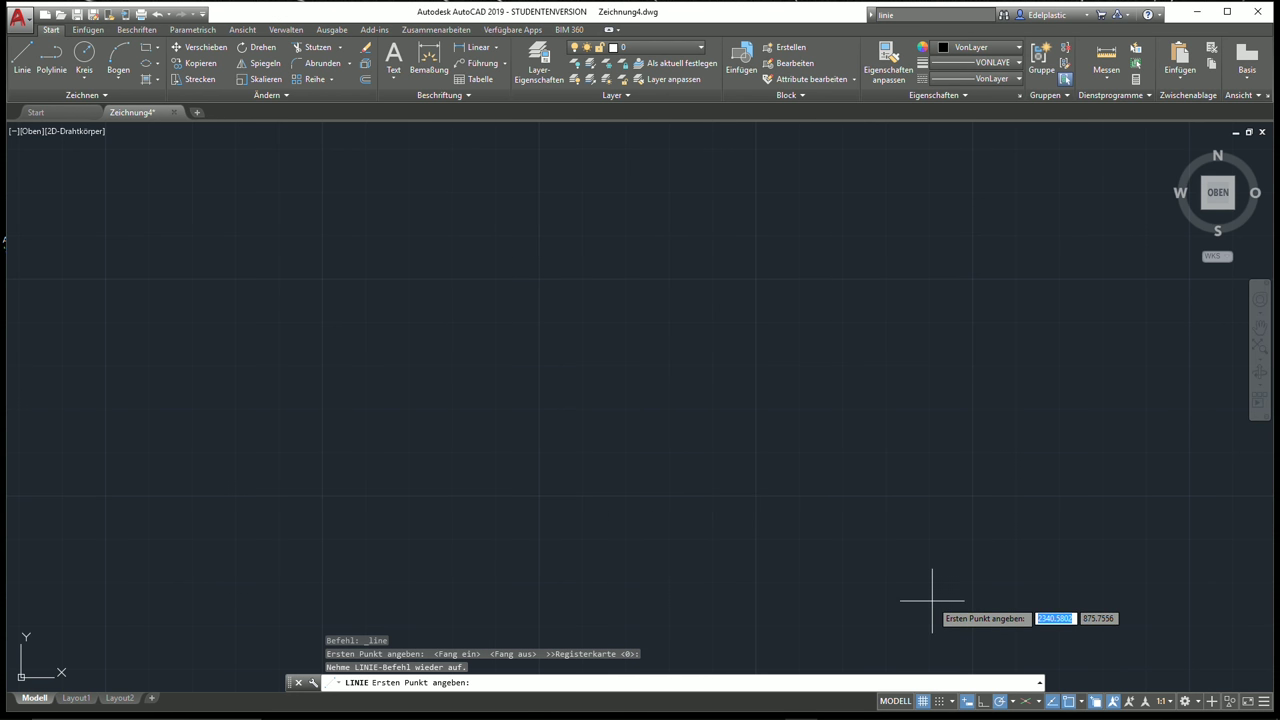
Abandon a trial line with first point 121,1212 and restart the LINE command
{"action": "key", "text": "Escape"}
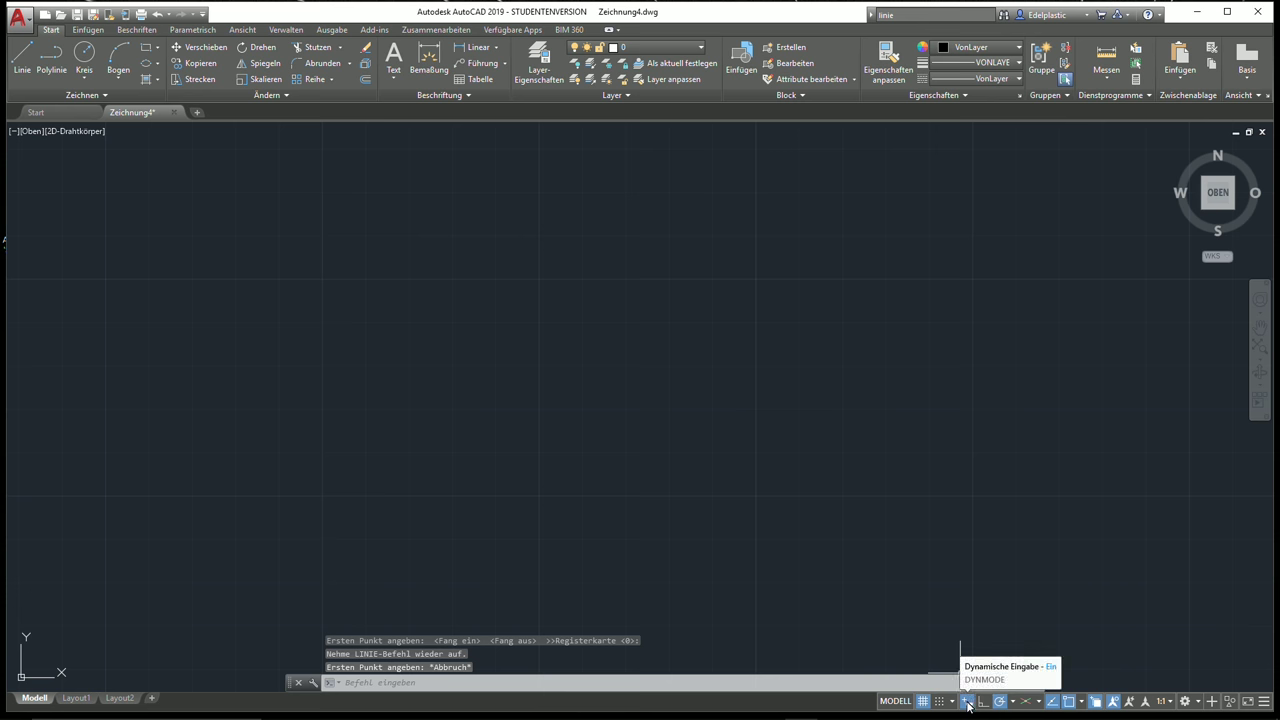
{"action": "left_click", "coordinate": [18, 68]}
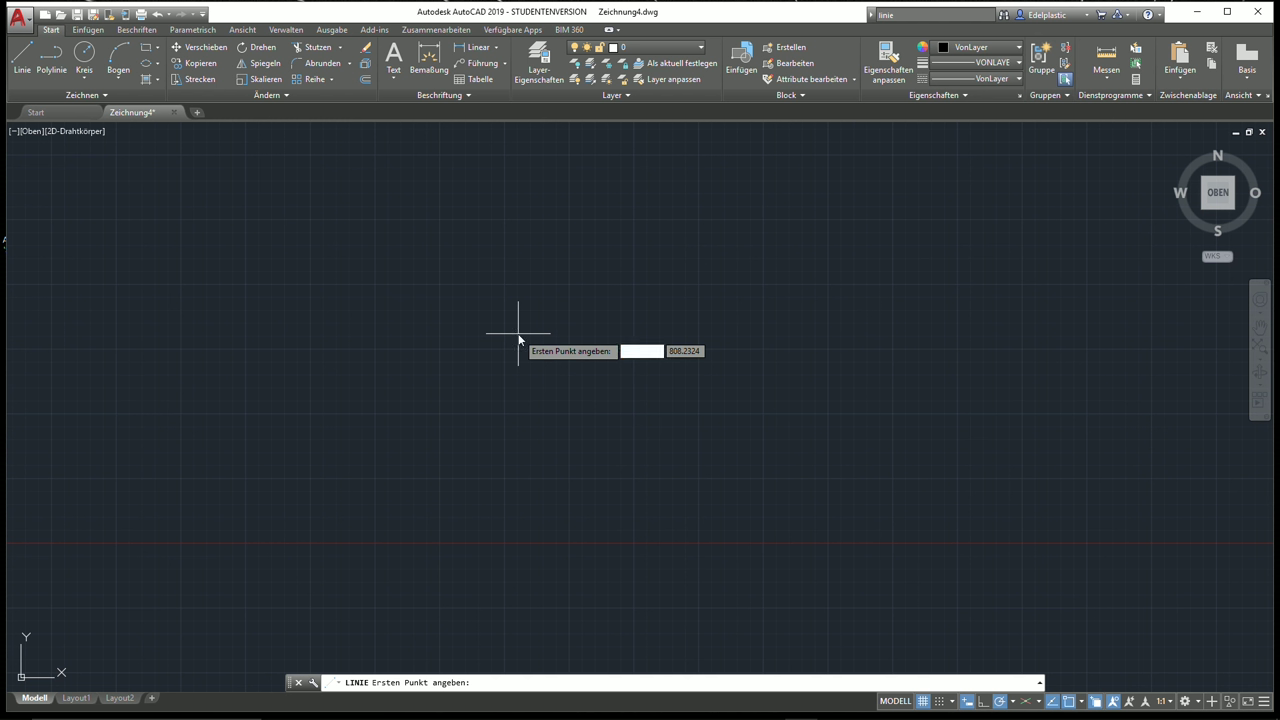
{"action": "type", "text": "121"}
{"action": "key", "text": "Tab"}
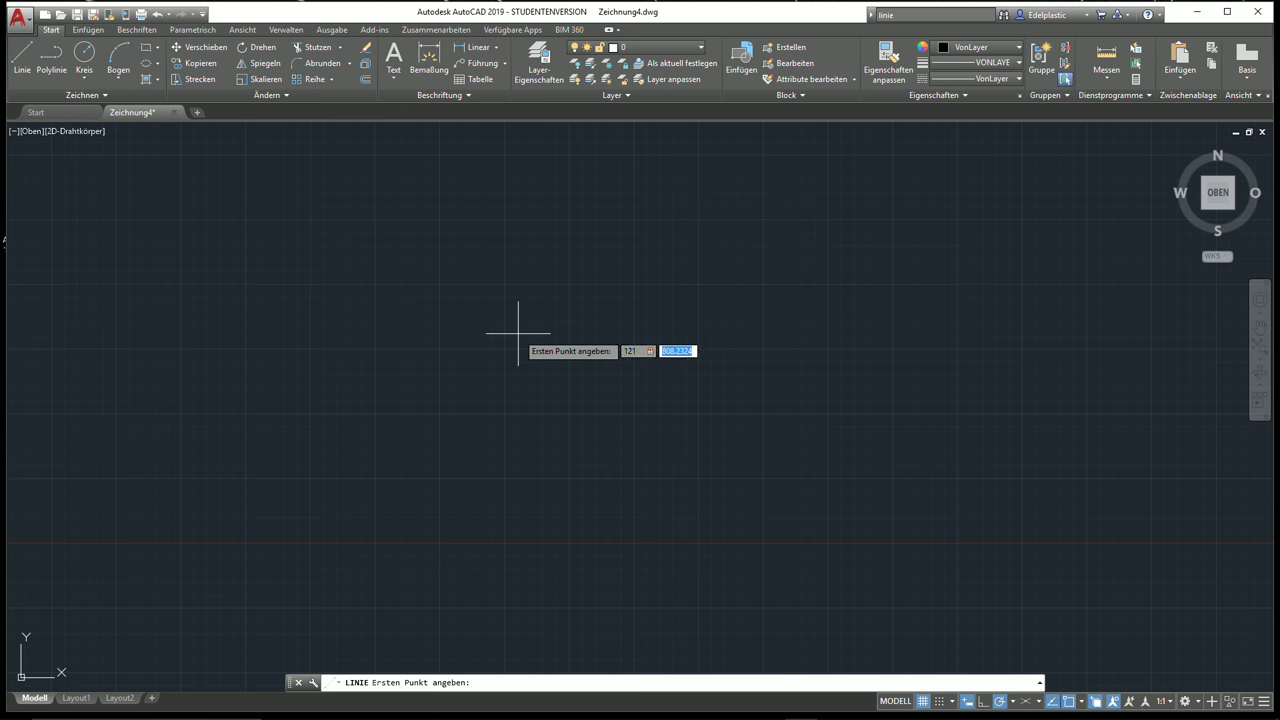
{"action": "key", "text": "Return"}
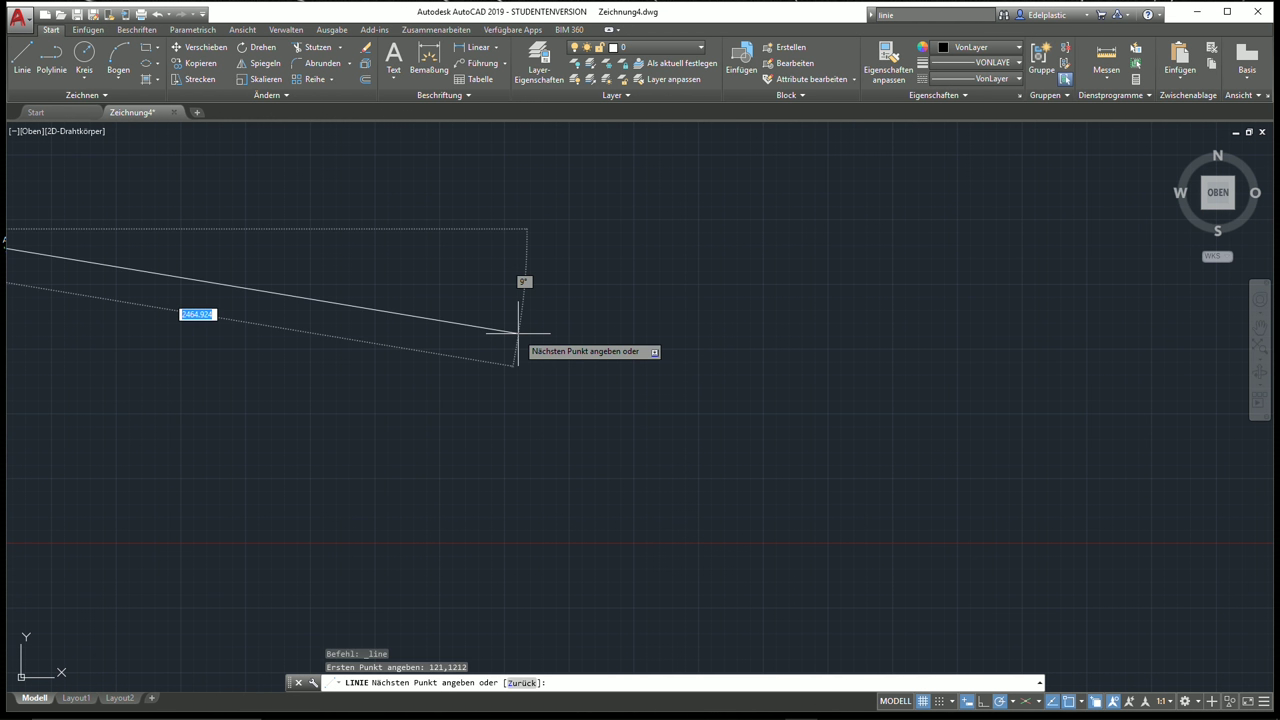
{"action": "scroll", "coordinate": [486, 366], "scroll_direction": "down", "scroll_amount": 3}
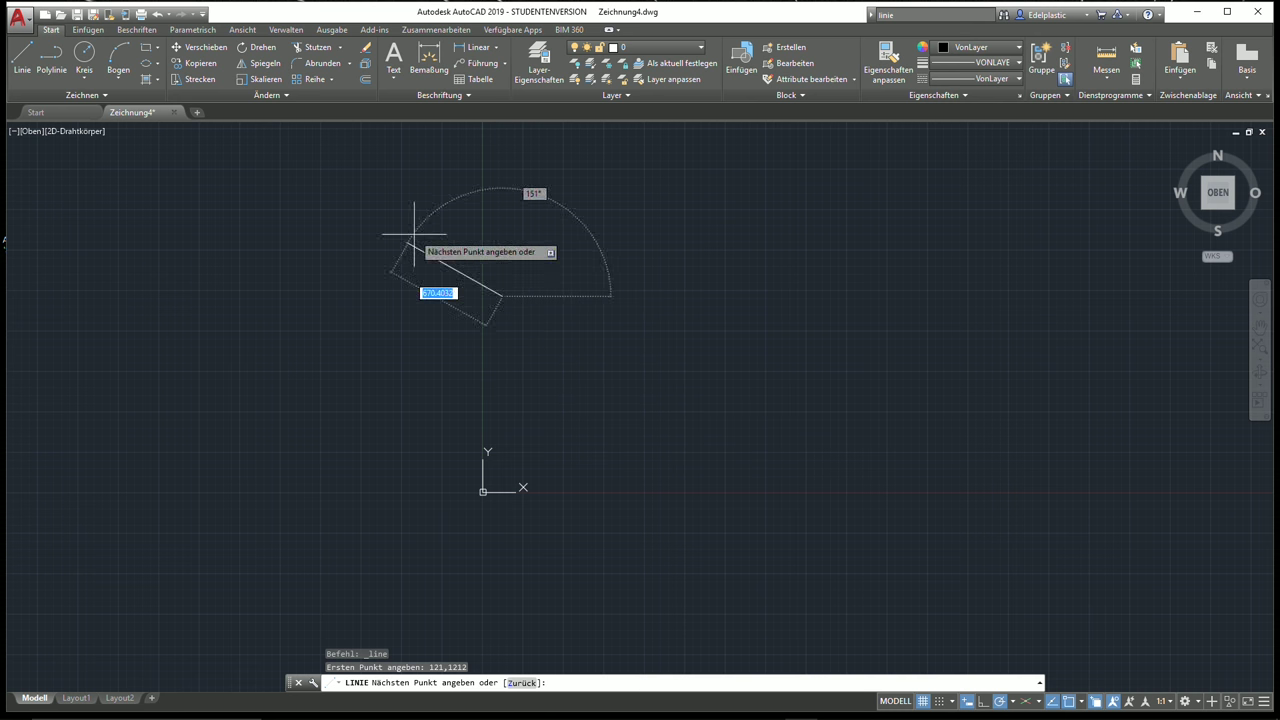
{"action": "key", "text": "Escape"}
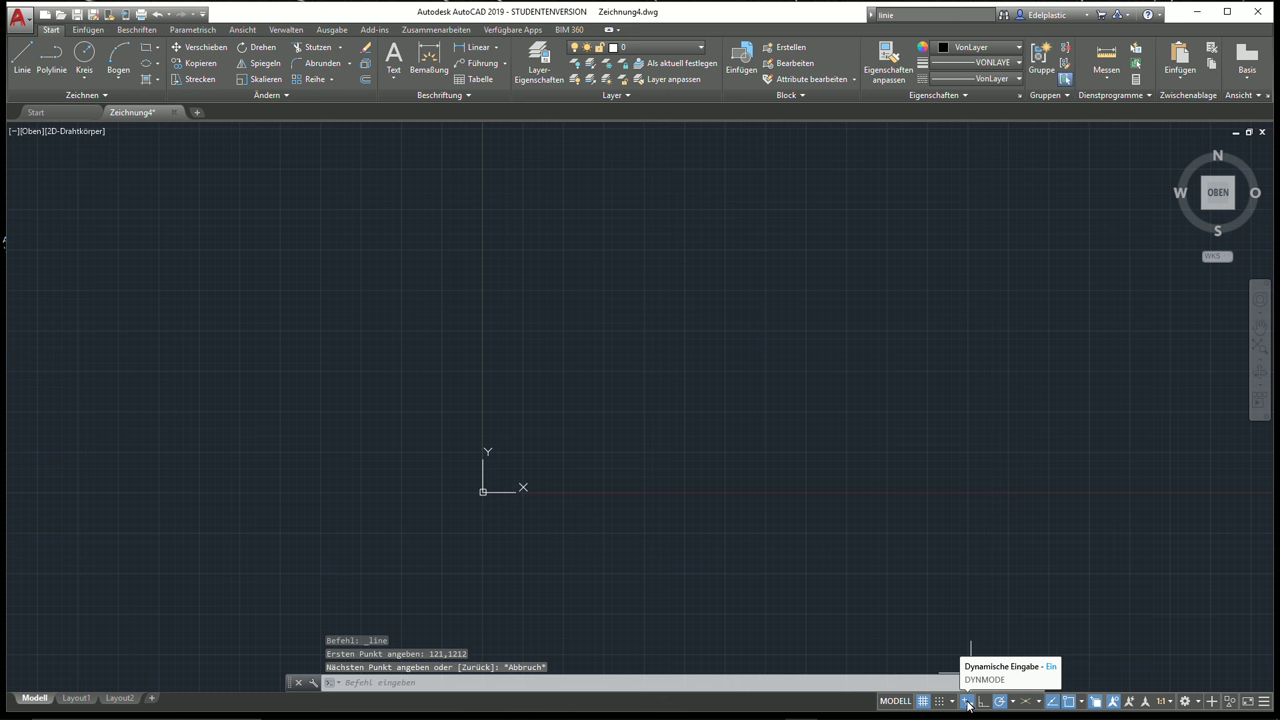
{"action": "left_click", "coordinate": [33, 52]}
{"action": "scroll", "coordinate": [600, 338], "scroll_direction": "up", "scroll_amount": 4}
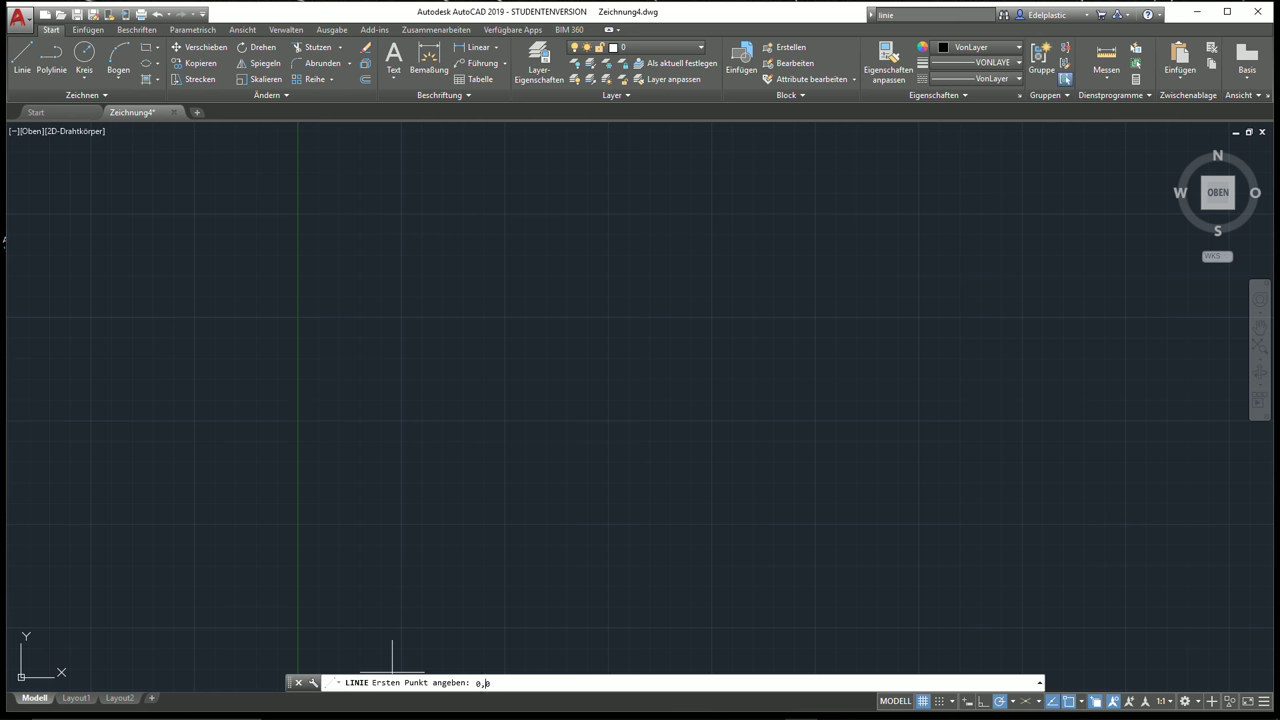
Draw a line from 0,0 extending 10 units along the X axis
{"action": "key", "text": "Return"}
{"action": "scroll", "coordinate": [551, 503], "scroll_direction": "down", "scroll_amount": 1}
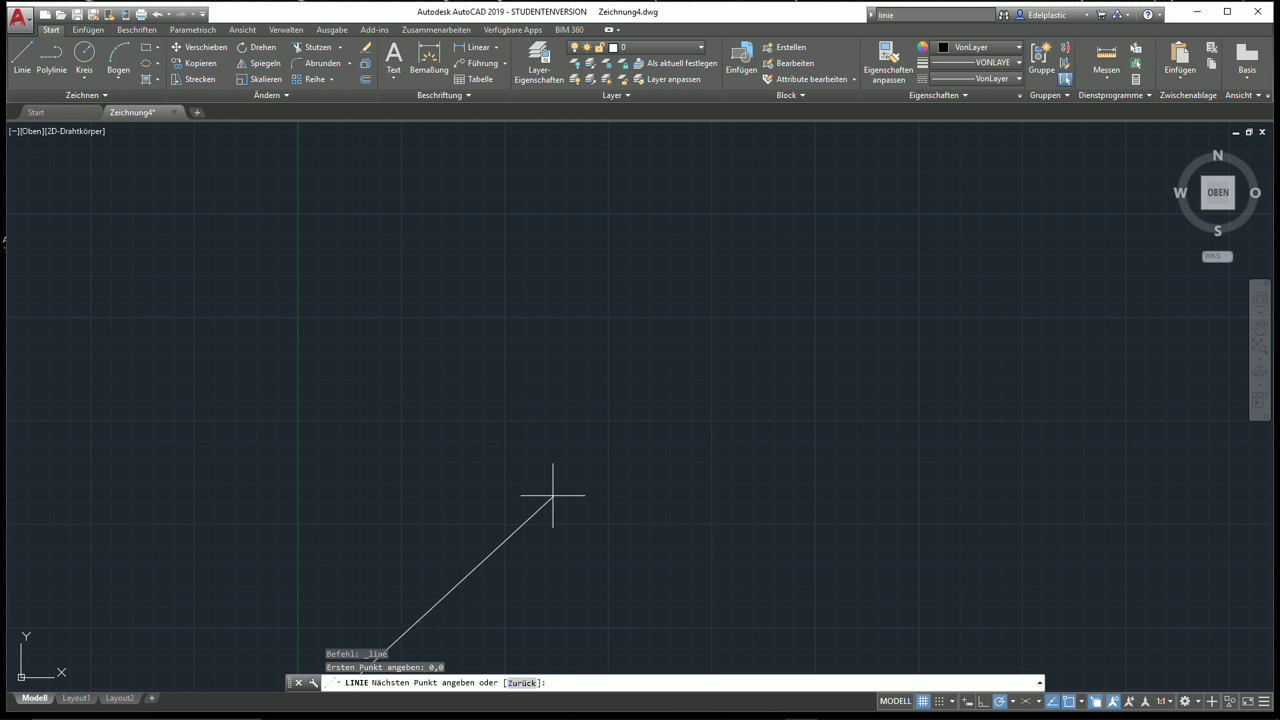
{"action": "scroll", "coordinate": [526, 560], "scroll_direction": "down", "scroll_amount": 1}
{"action": "middle_click_drag", "start_coordinate": [526, 560], "coordinate": [526, 331]}
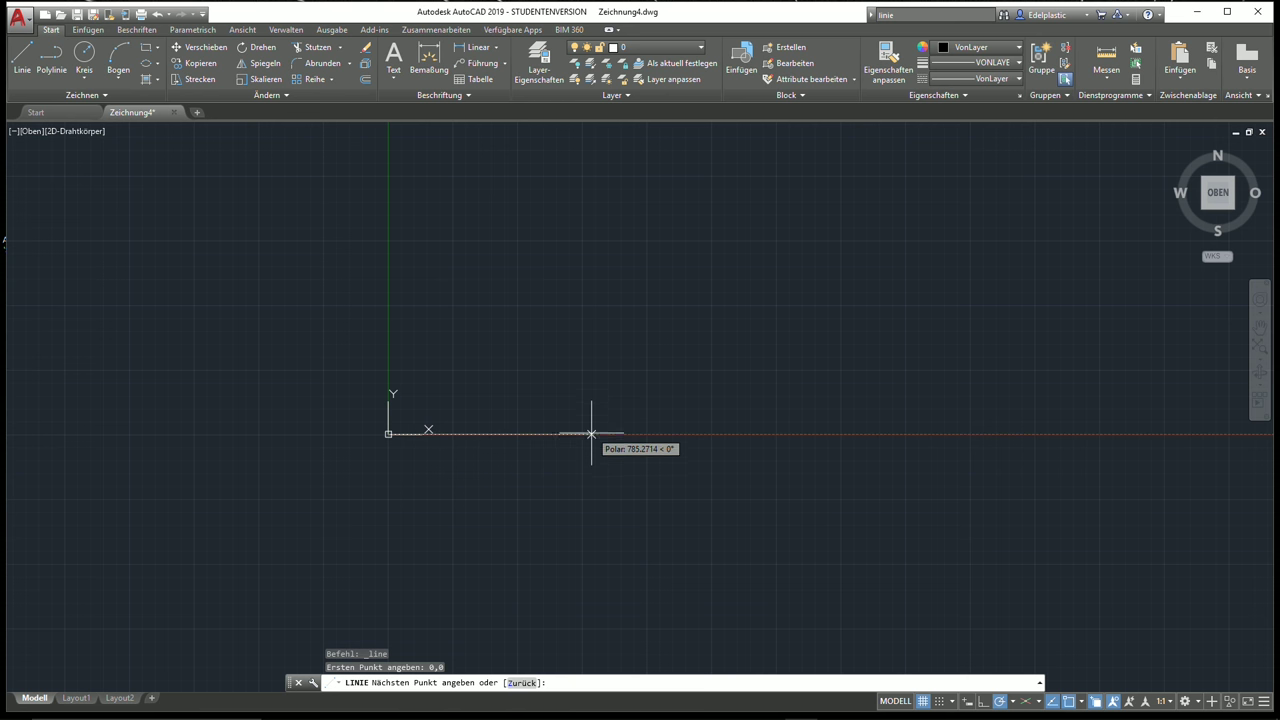
{"action": "type", "text": "10"}
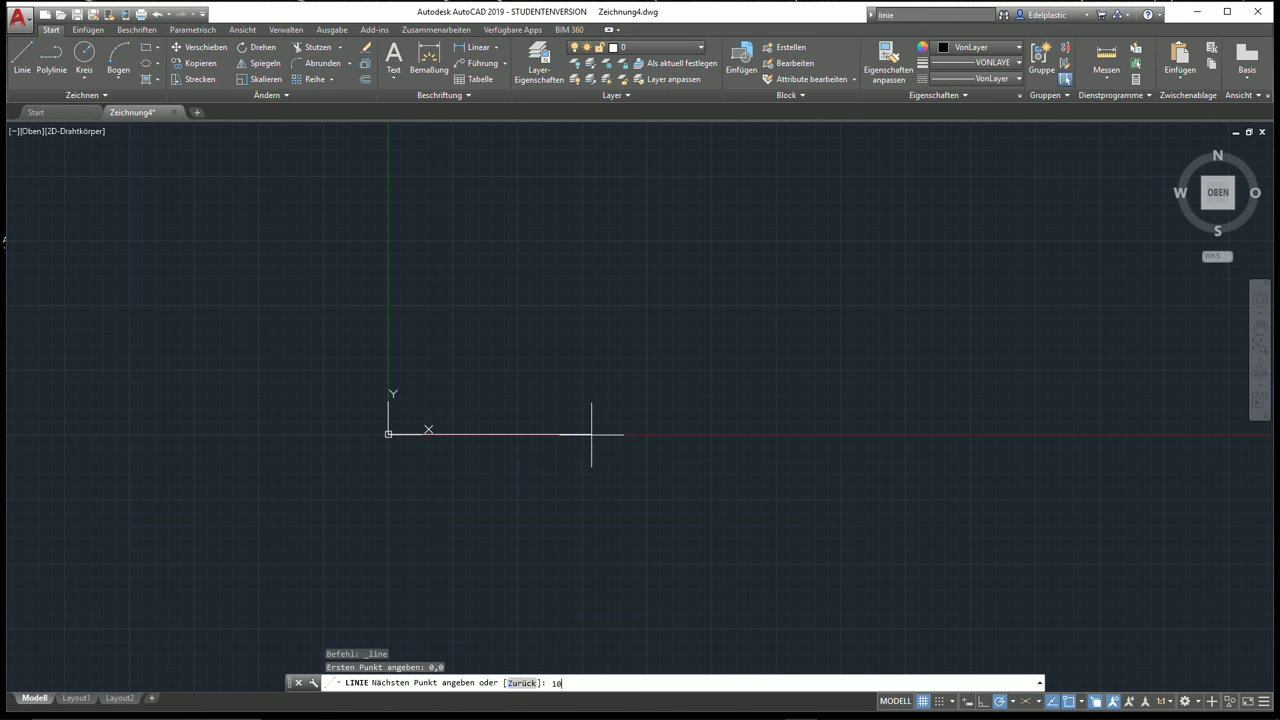
{"action": "key", "text": "Return"}
{"action": "middle_click_drag", "start_coordinate": [591, 434], "coordinate": [491, 363]}
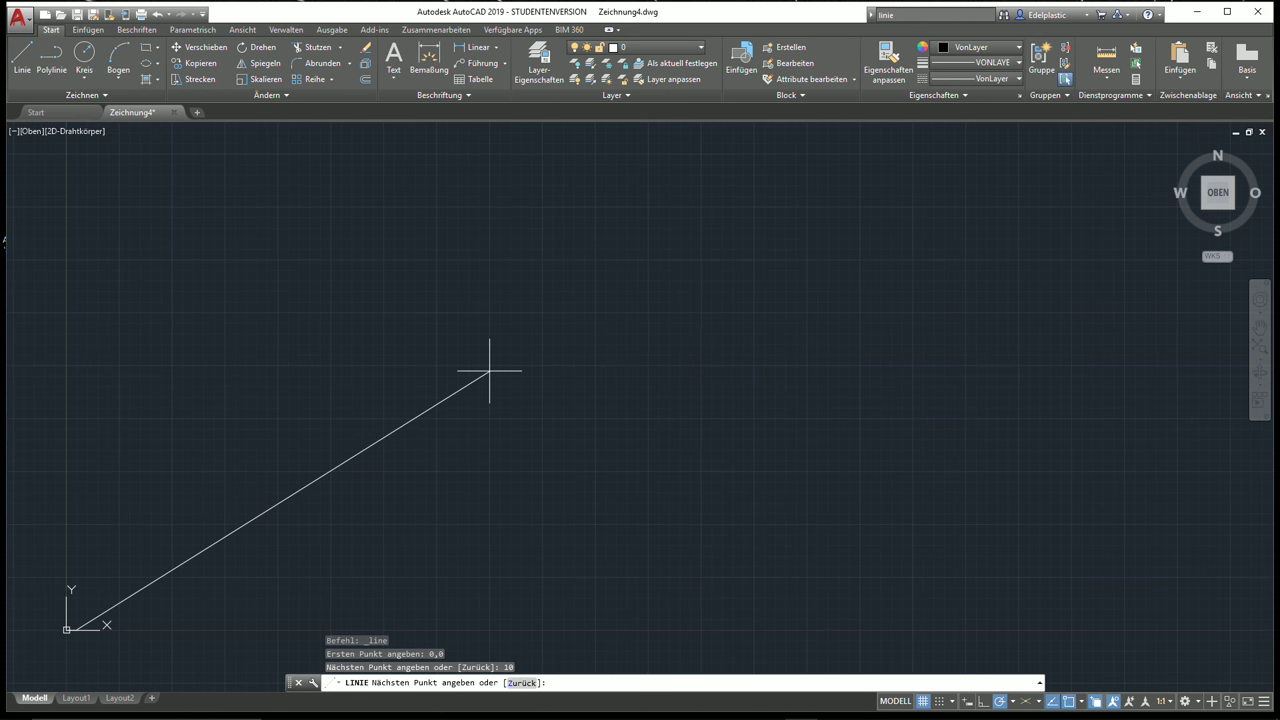
{"action": "middle_click_drag", "start_coordinate": [97, 606], "coordinate": [481, 327]}
{"action": "scroll", "coordinate": [330, 432], "scroll_direction": "up", "scroll_amount": 5}
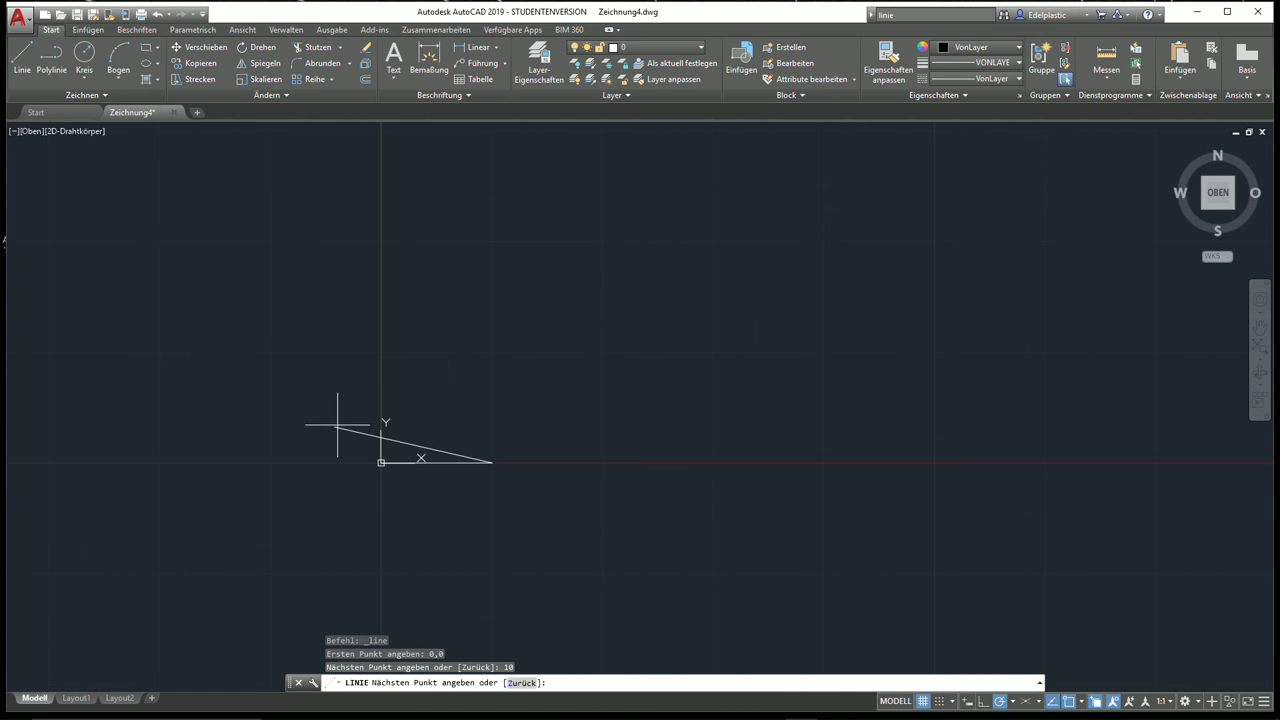
Window-select the 10-unit line and delete it
{"action": "key", "text": "Escape"}
{"action": "left_click", "coordinate": [536, 532]}
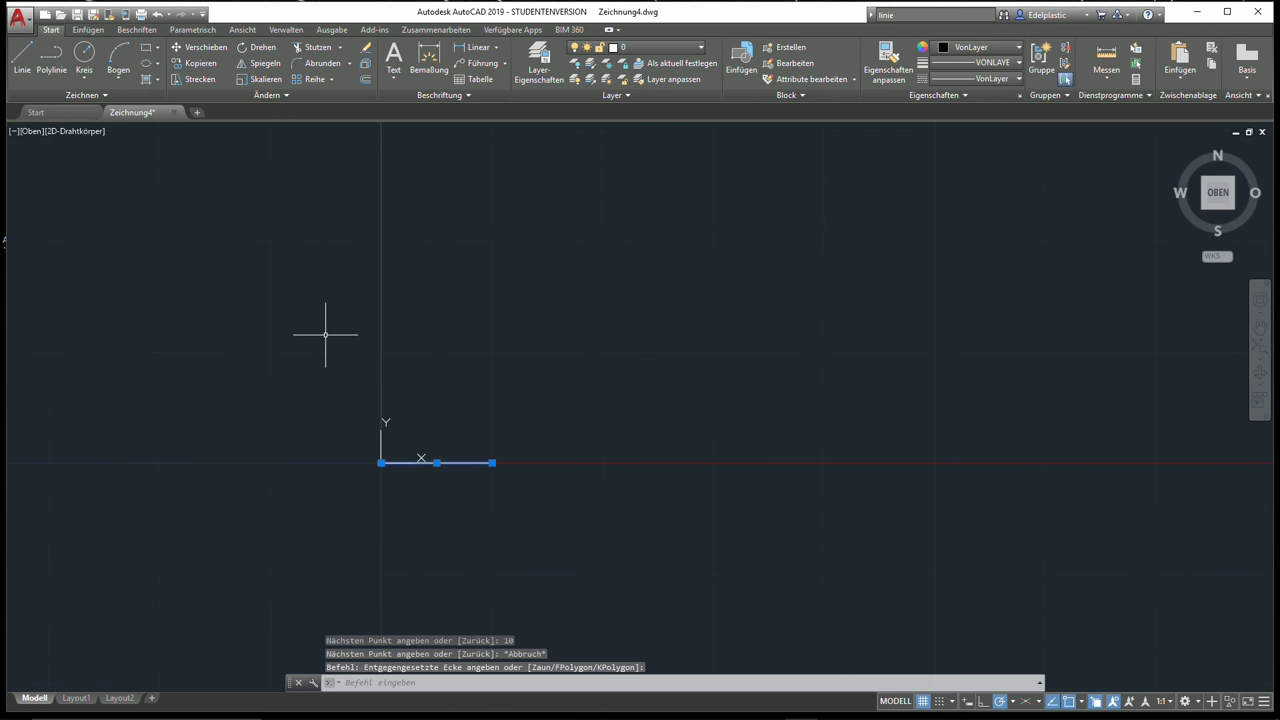
{"action": "left_click", "coordinate": [325, 335]}
{"action": "key", "text": "Delete"}
{"action": "middle_click_drag", "start_coordinate": [349, 343], "coordinate": [669, 500]}
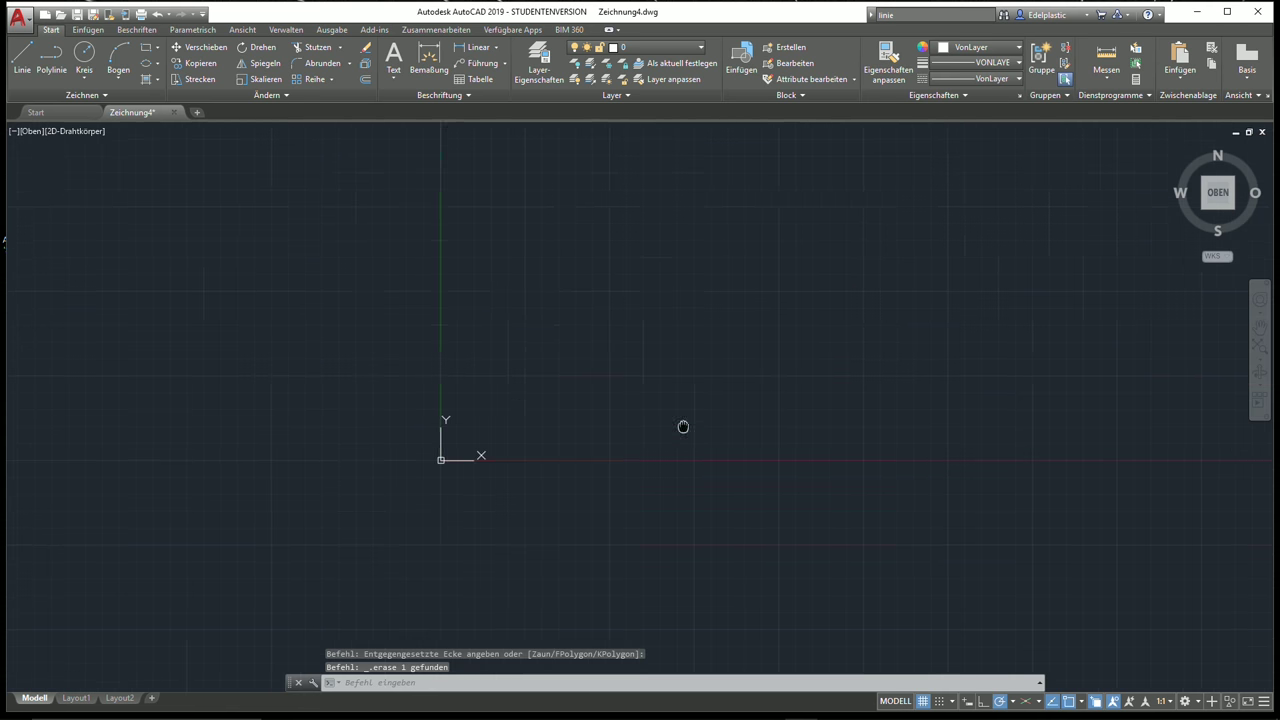
Enable Dynamic Input and preview a trial line from a picked point, then cancel it
{"action": "left_click", "coordinate": [970, 705]}
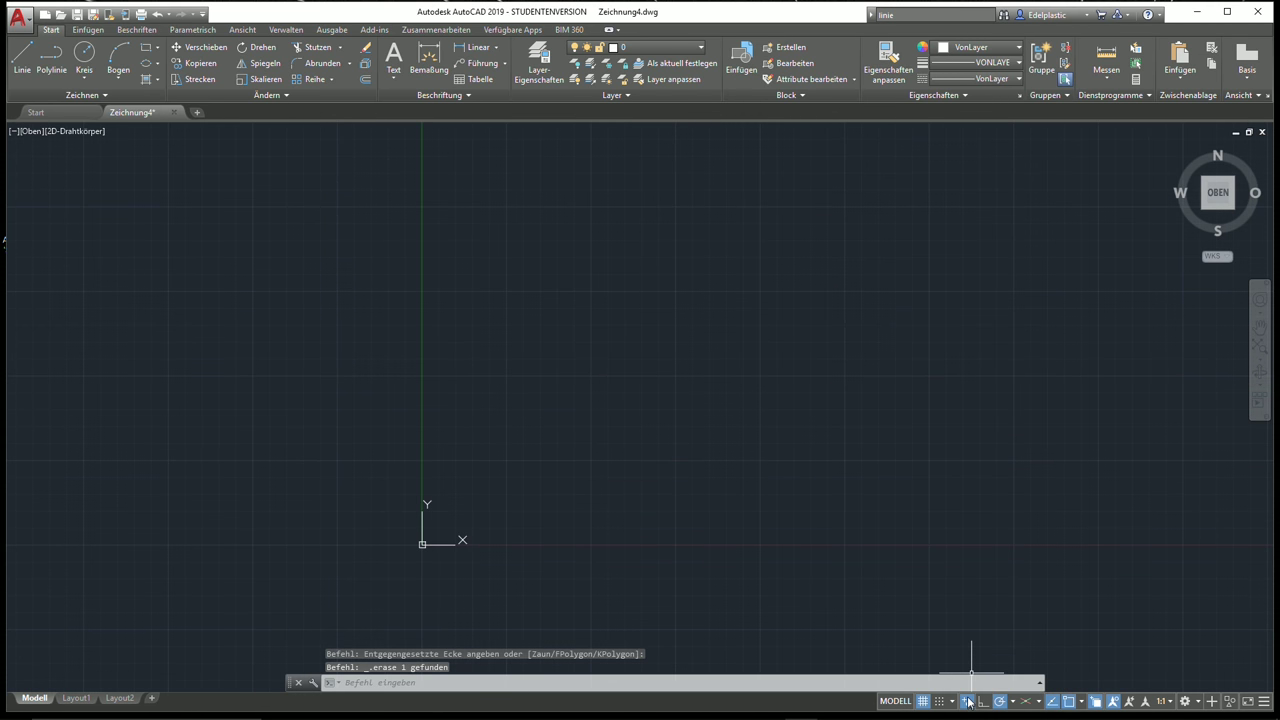
{"action": "left_click", "coordinate": [25, 64]}
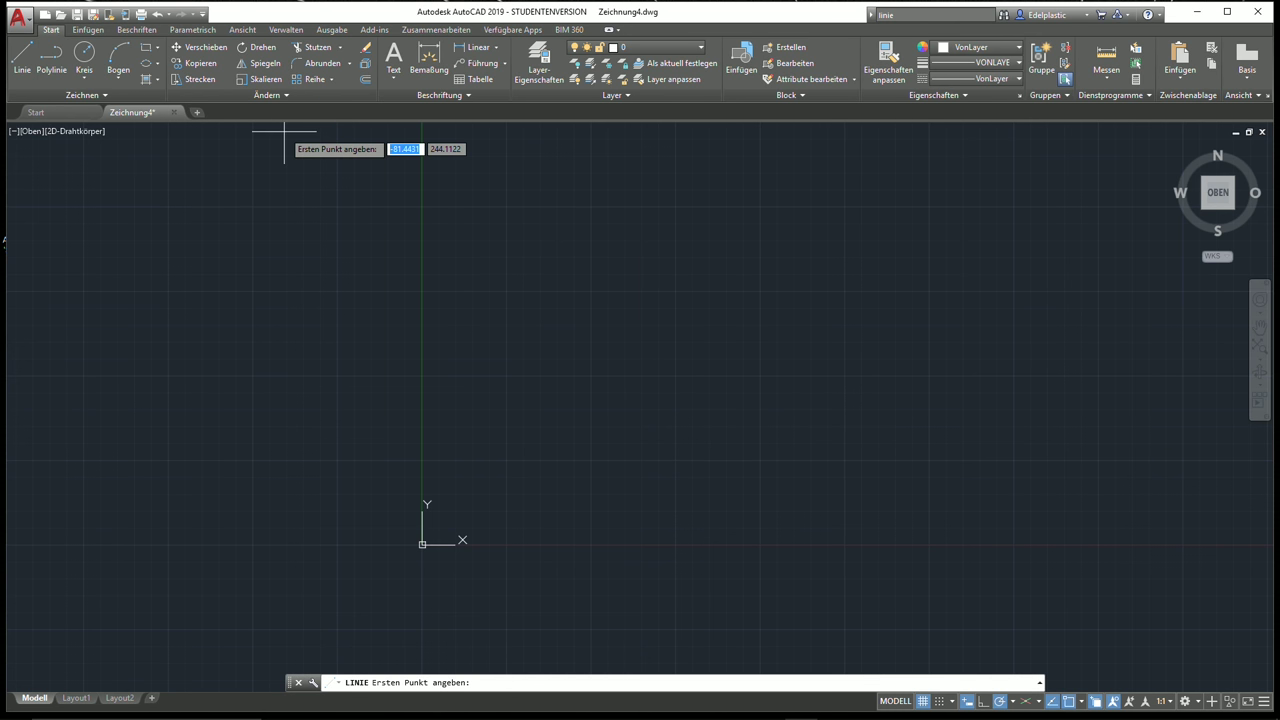
{"action": "key", "text": "Escape"}
{"action": "key", "text": "Escape"}
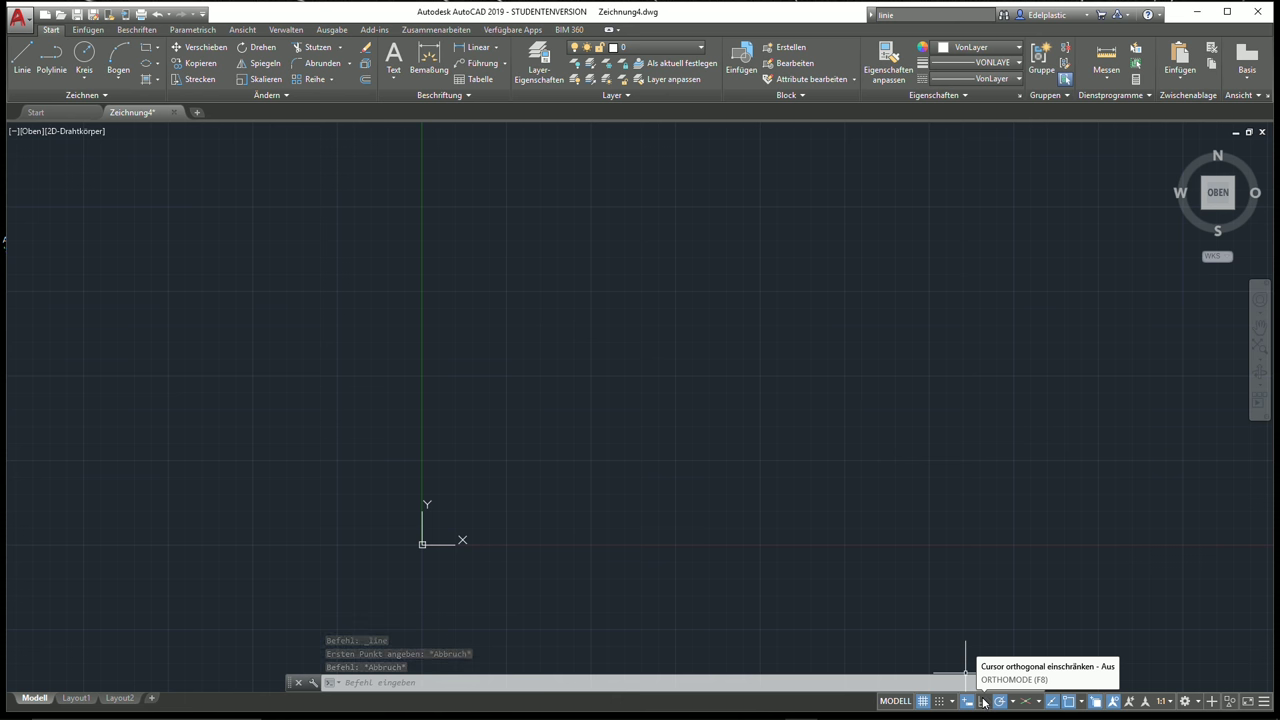
{"action": "left_click", "coordinate": [15, 66]}
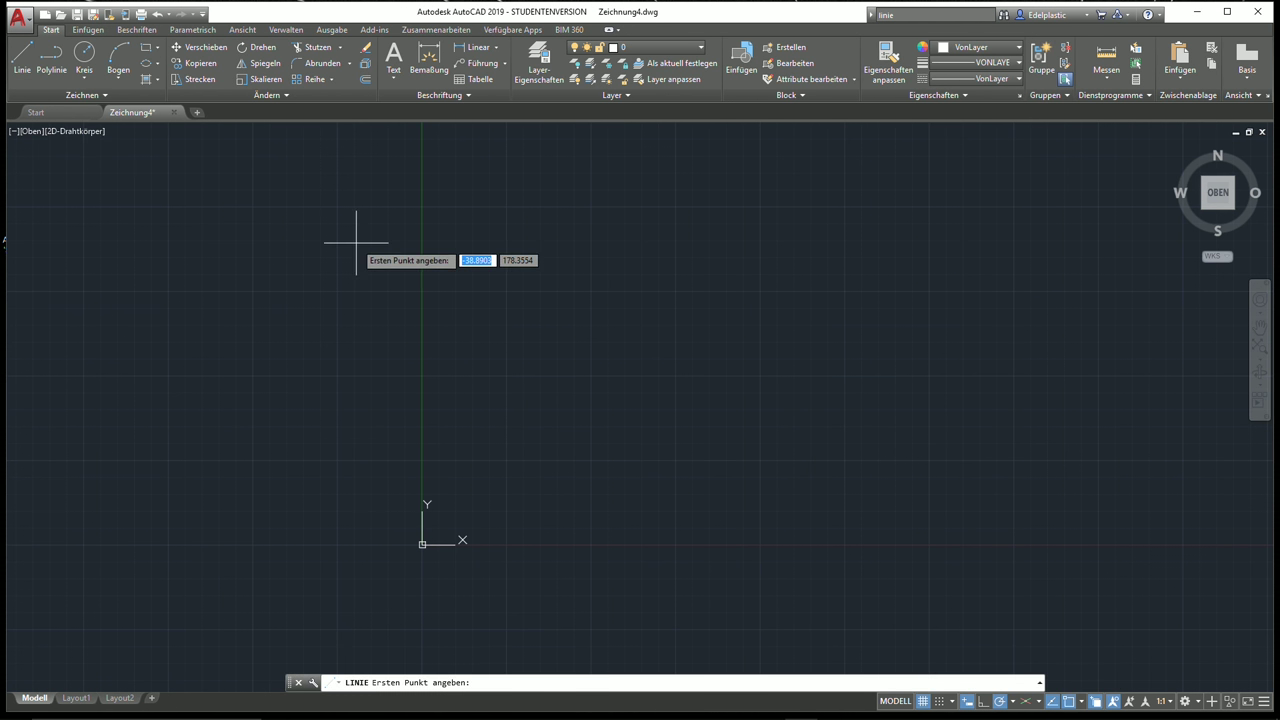
{"action": "left_click", "coordinate": [608, 385]}
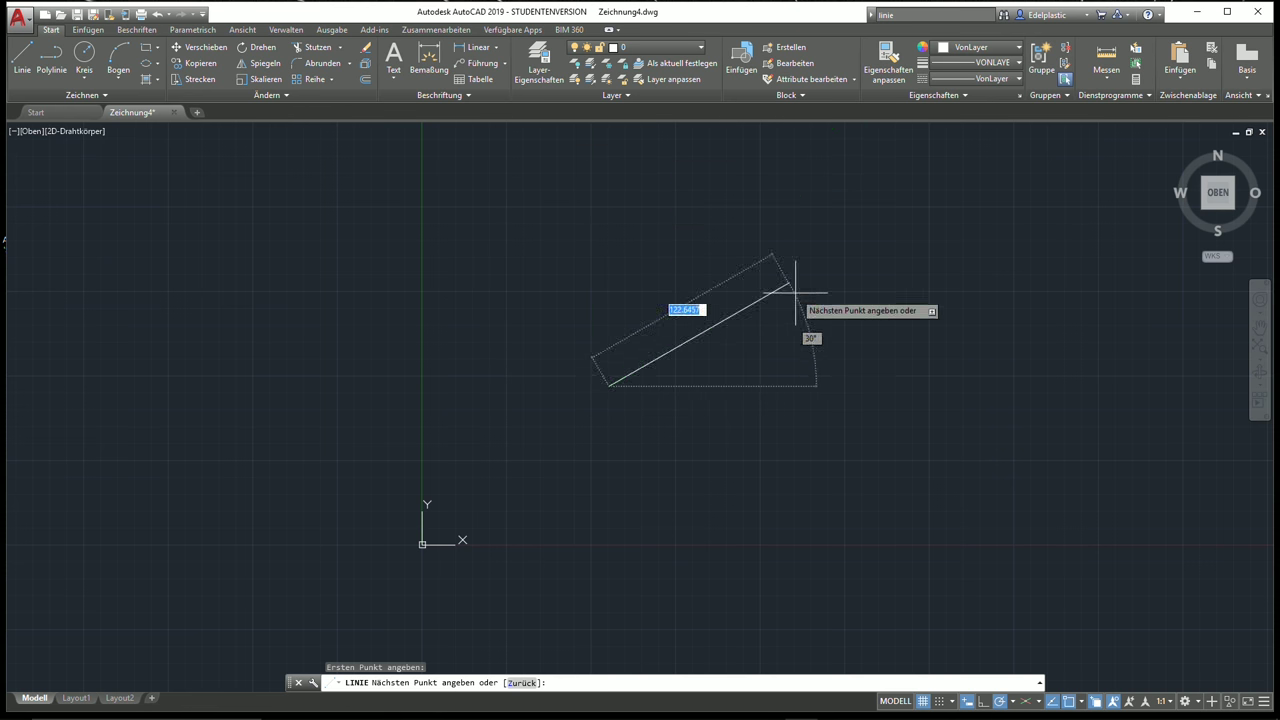
{"action": "key", "text": "Escape"}
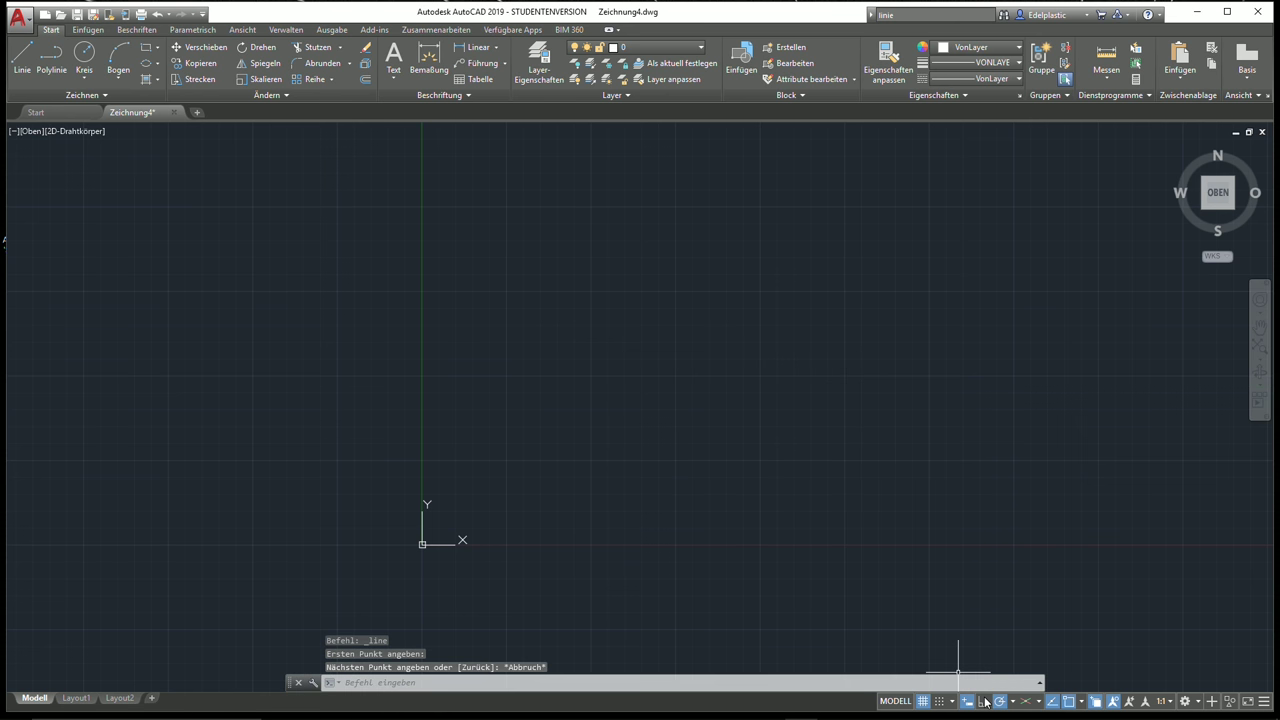
Turn Ortho on and draw five connected right-angled line segments
{"action": "left_click", "coordinate": [984, 701]}
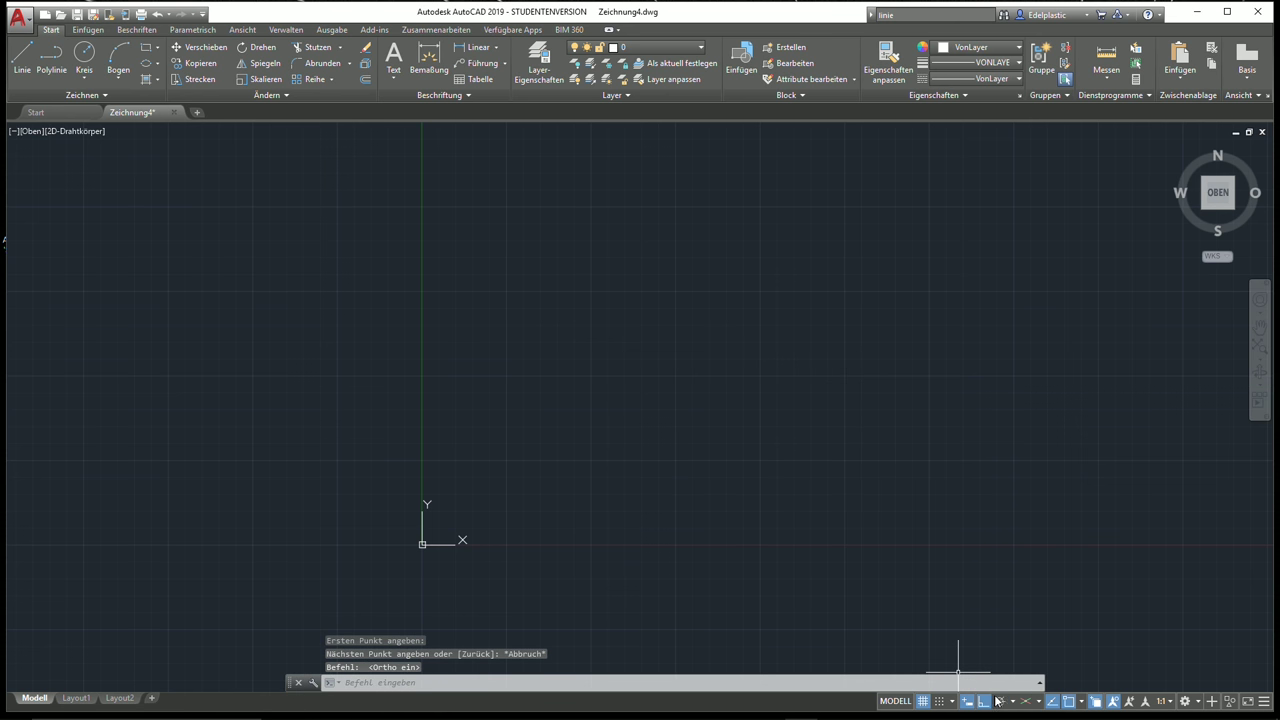
{"action": "left_click", "coordinate": [22, 58]}
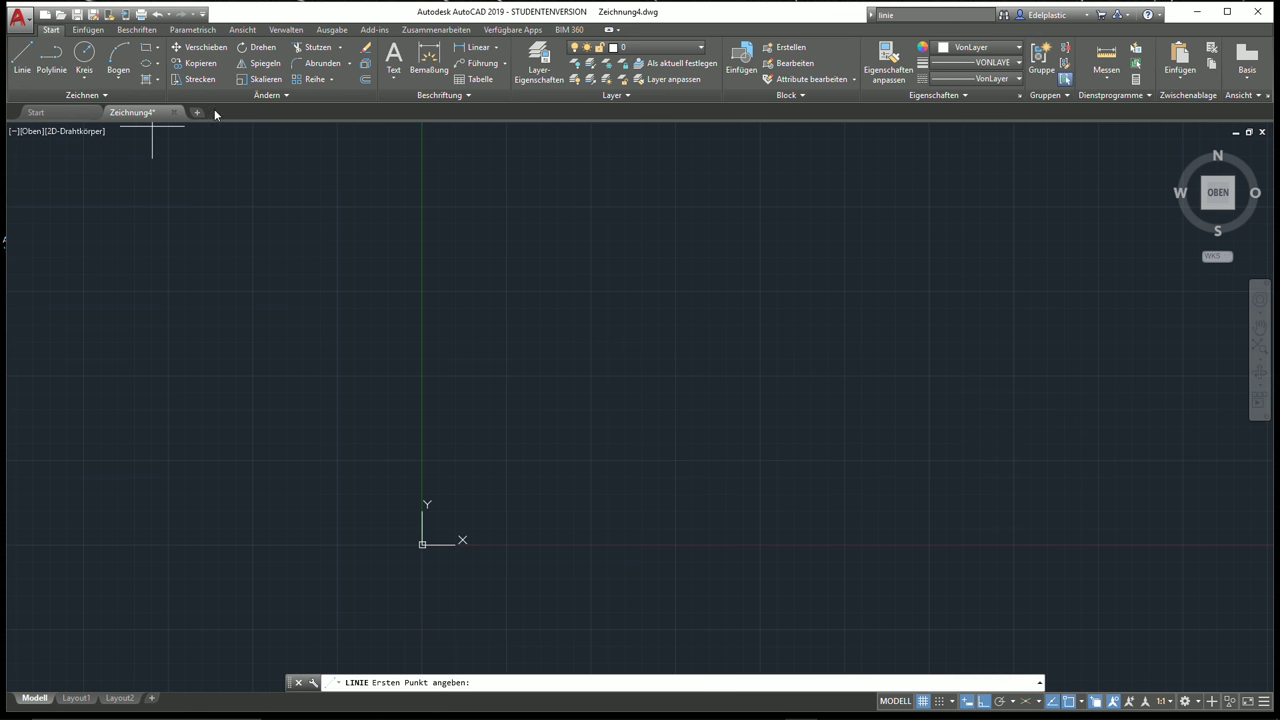
{"action": "left_click", "coordinate": [660, 373]}
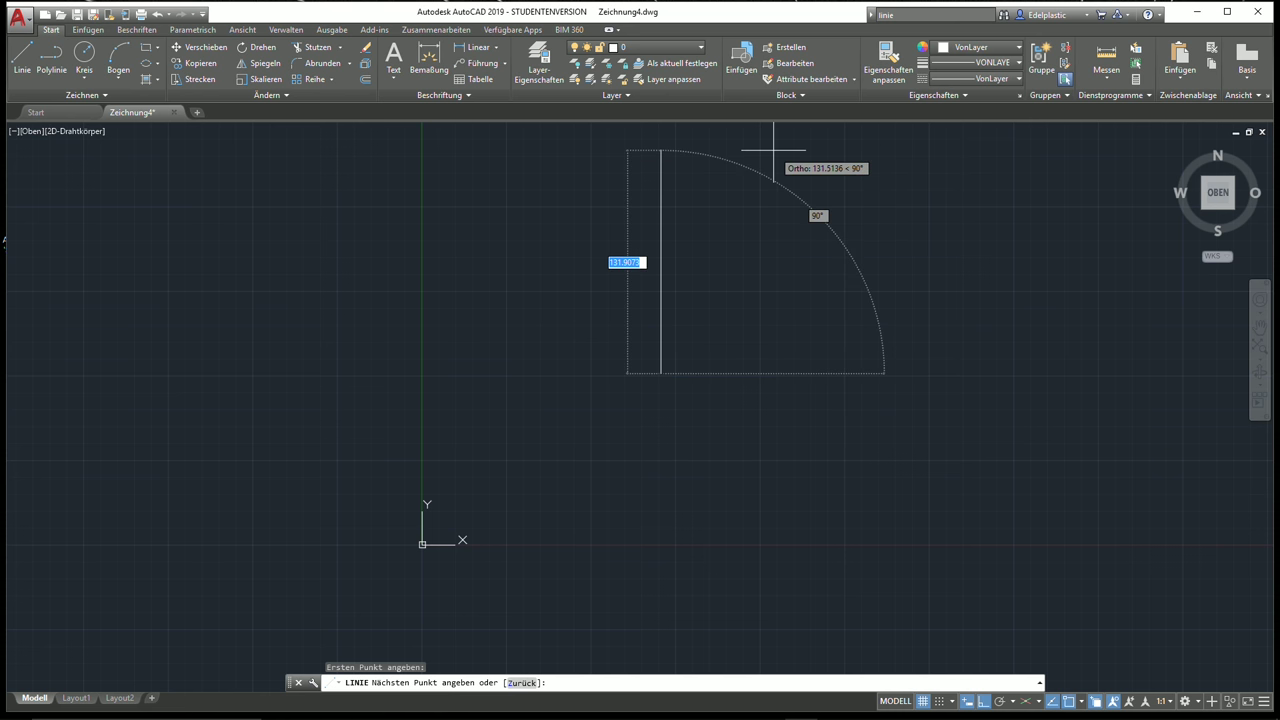
{"action": "left_click", "coordinate": [895, 240]}
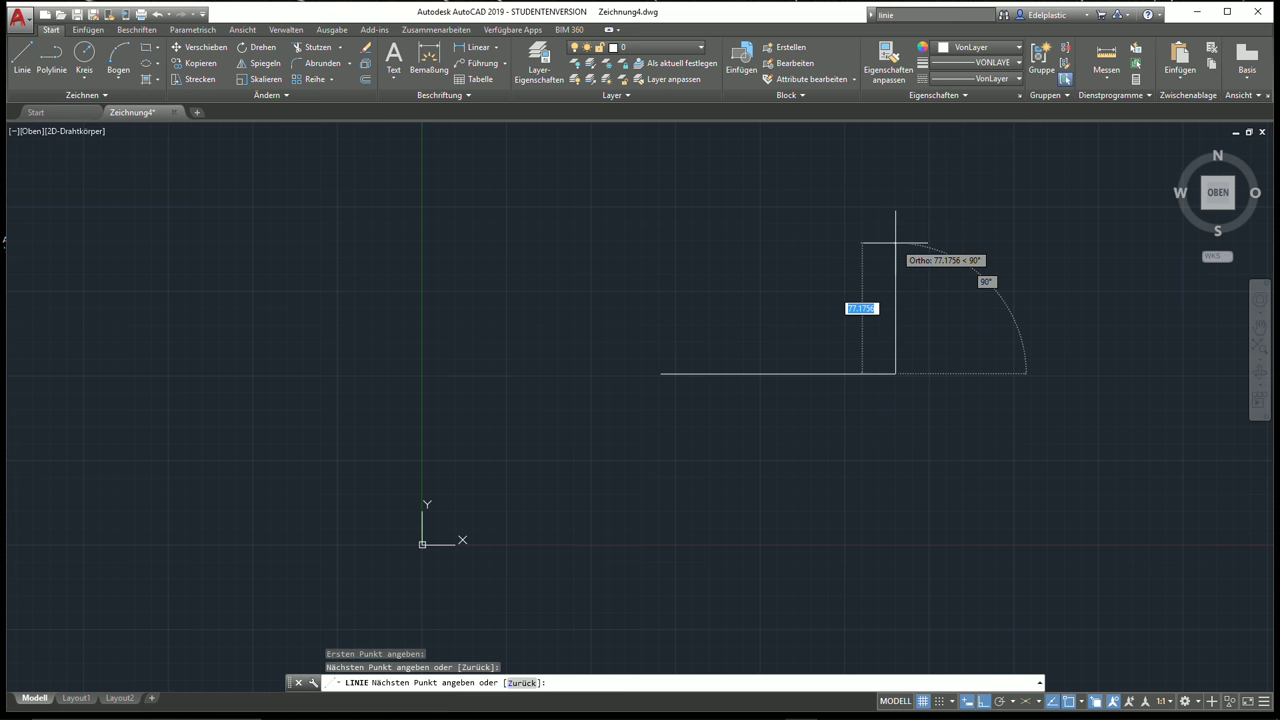
{"action": "left_click", "coordinate": [895, 172]}
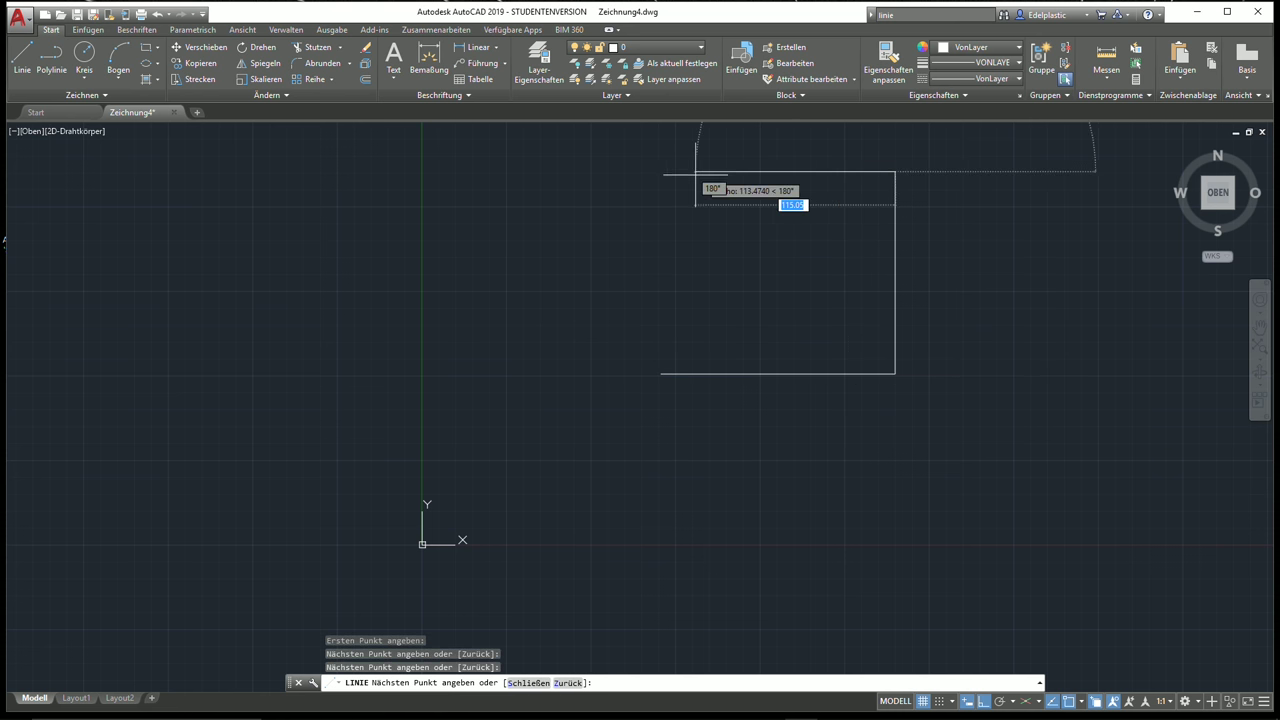
{"action": "left_click", "coordinate": [556, 460]}
{"action": "left_click", "coordinate": [556, 566]}
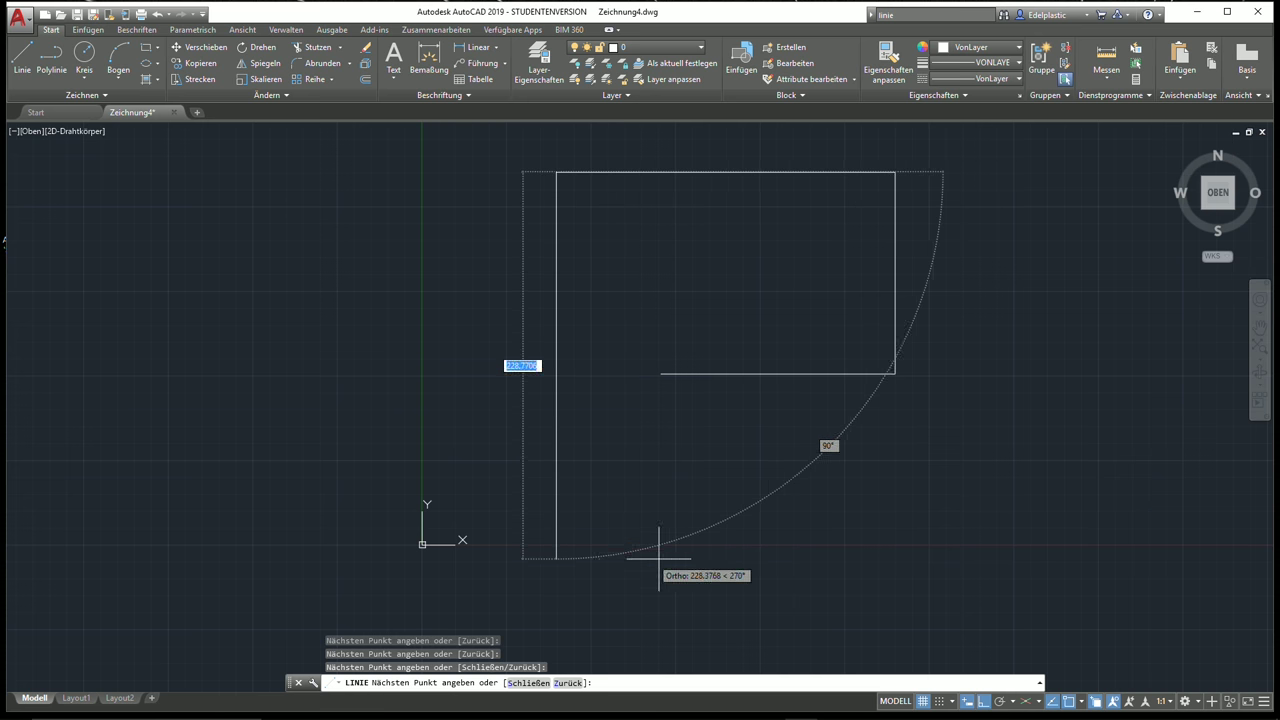
{"action": "left_click", "coordinate": [934, 547]}
Finish the line command and erase all five segments with a crossing selection
{"action": "right_click", "coordinate": [962, 487]}
{"action": "left_click", "coordinate": [995, 497]}
{"action": "left_click_drag", "start_coordinate": [1021, 596], "coordinate": [357, 137]}
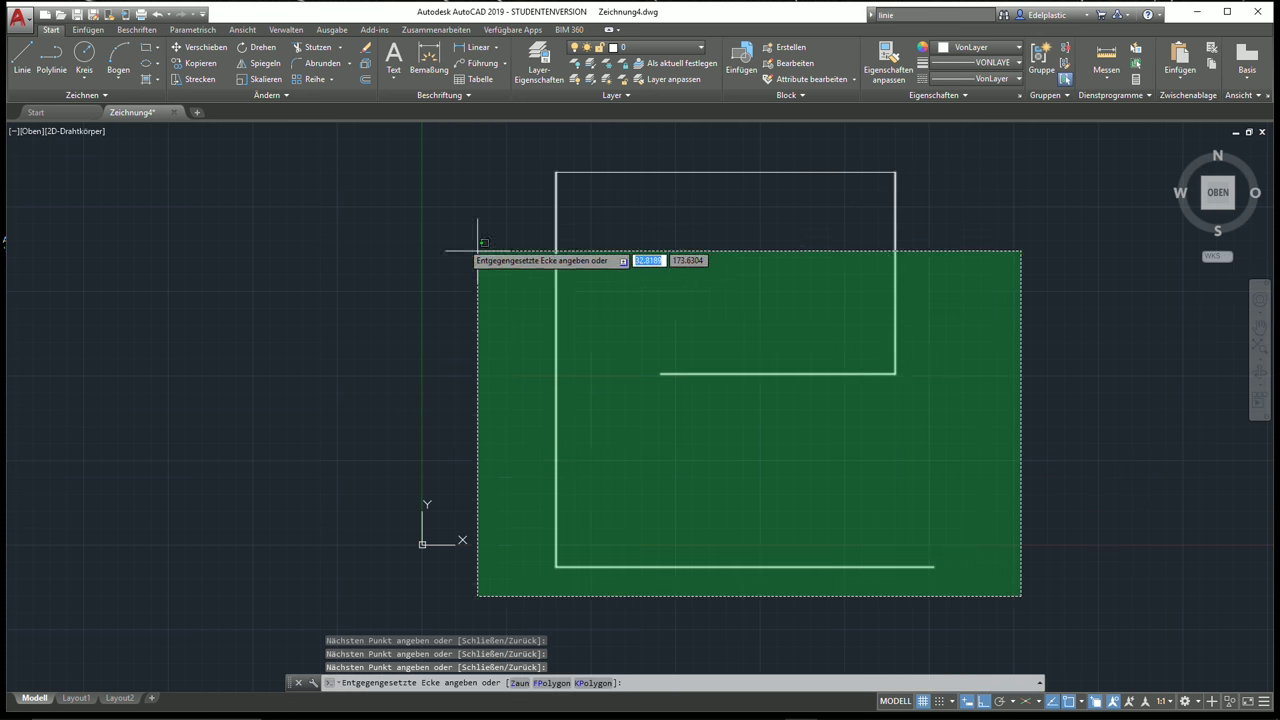
{"action": "key", "text": "Delete"}
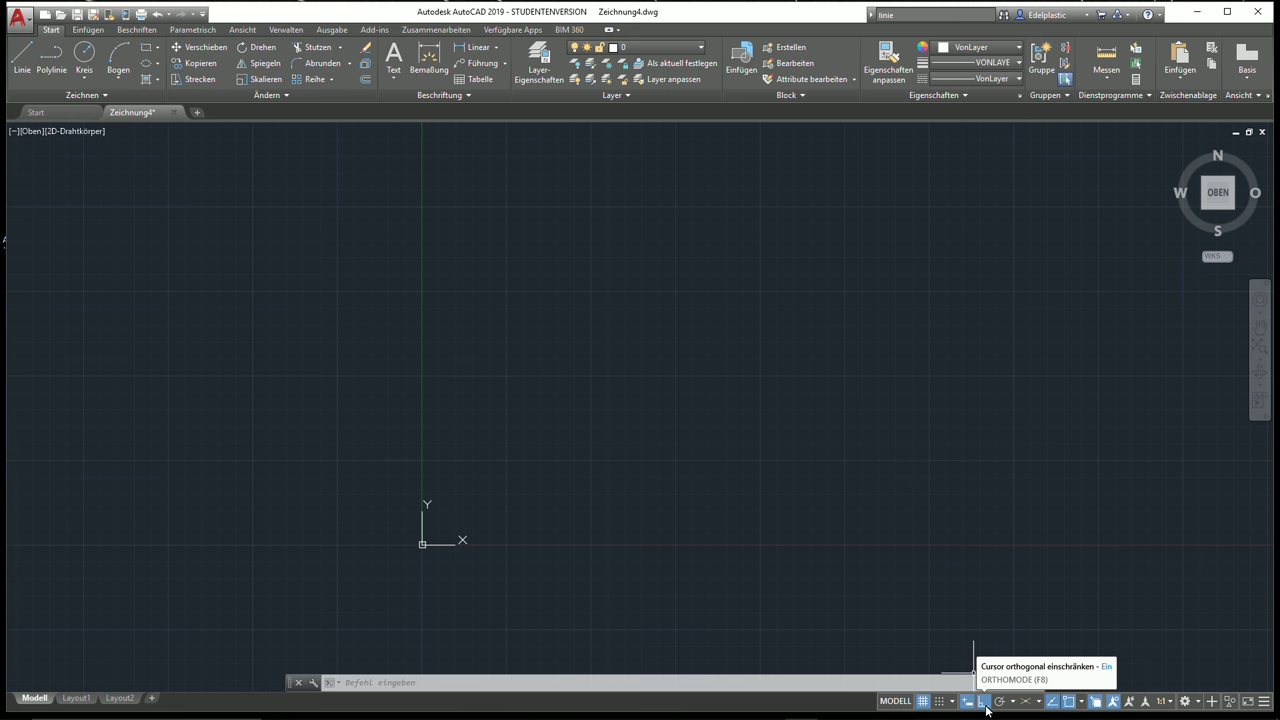
Turn Ortho off, turn Polar Tracking on, and test it with a cancelled line
{"action": "left_click", "coordinate": [985, 706]}
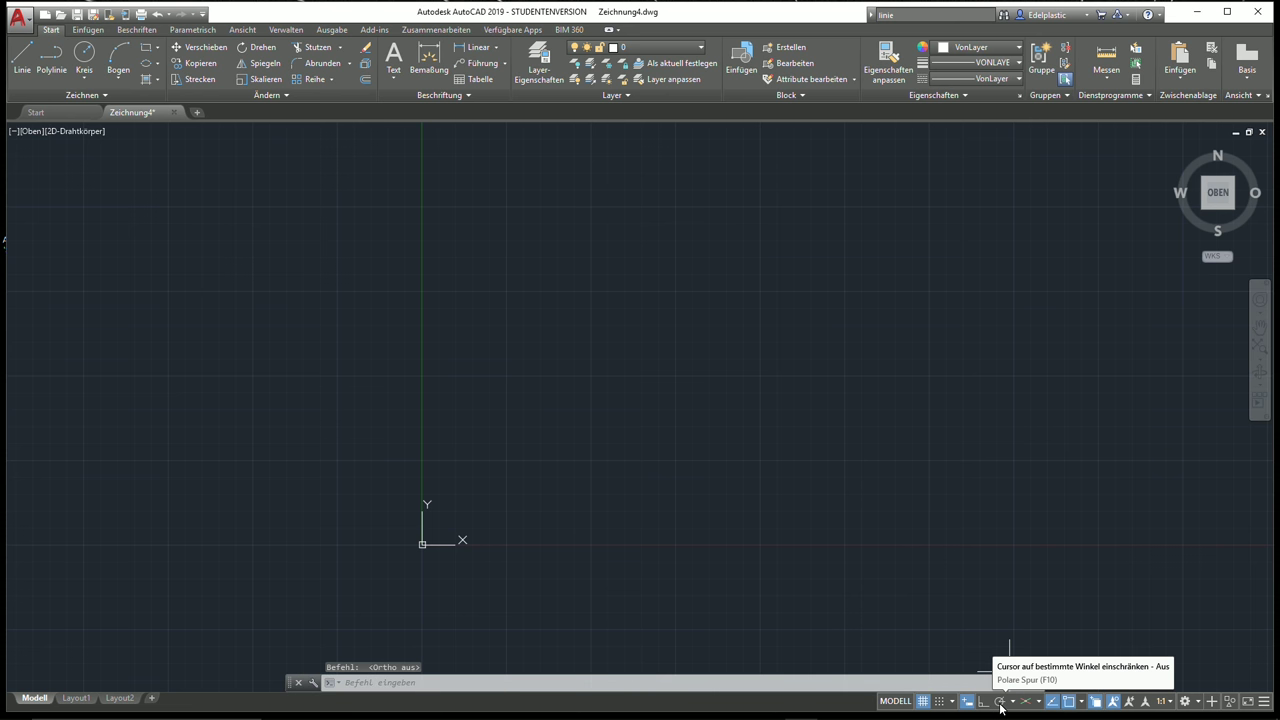
{"action": "left_click", "coordinate": [1000, 703]}
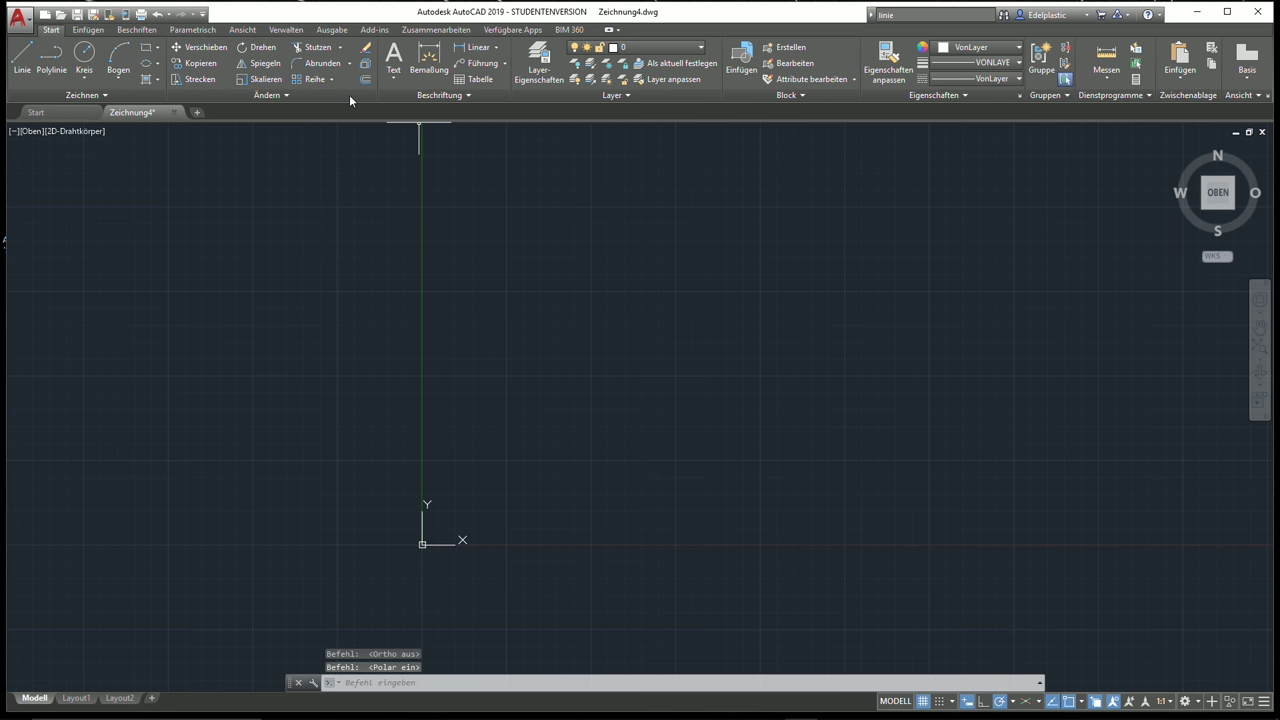
{"action": "left_click", "coordinate": [22, 58]}
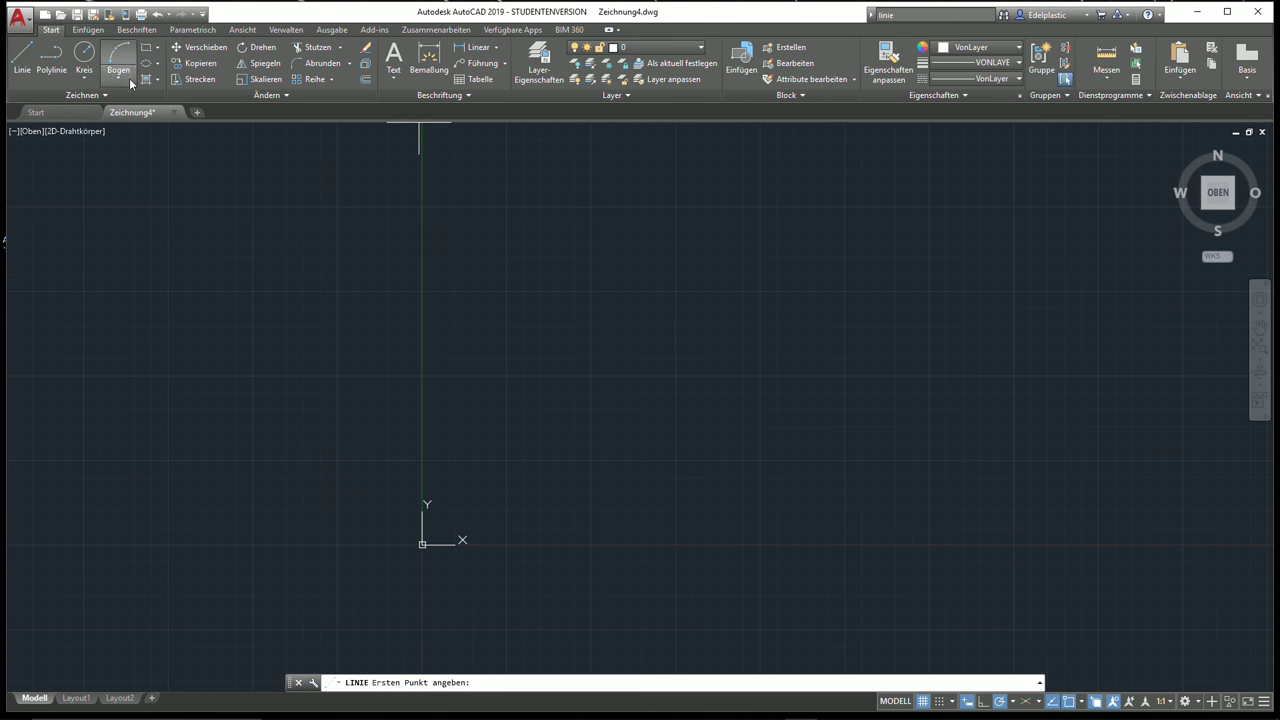
{"action": "left_click", "coordinate": [548, 396]}
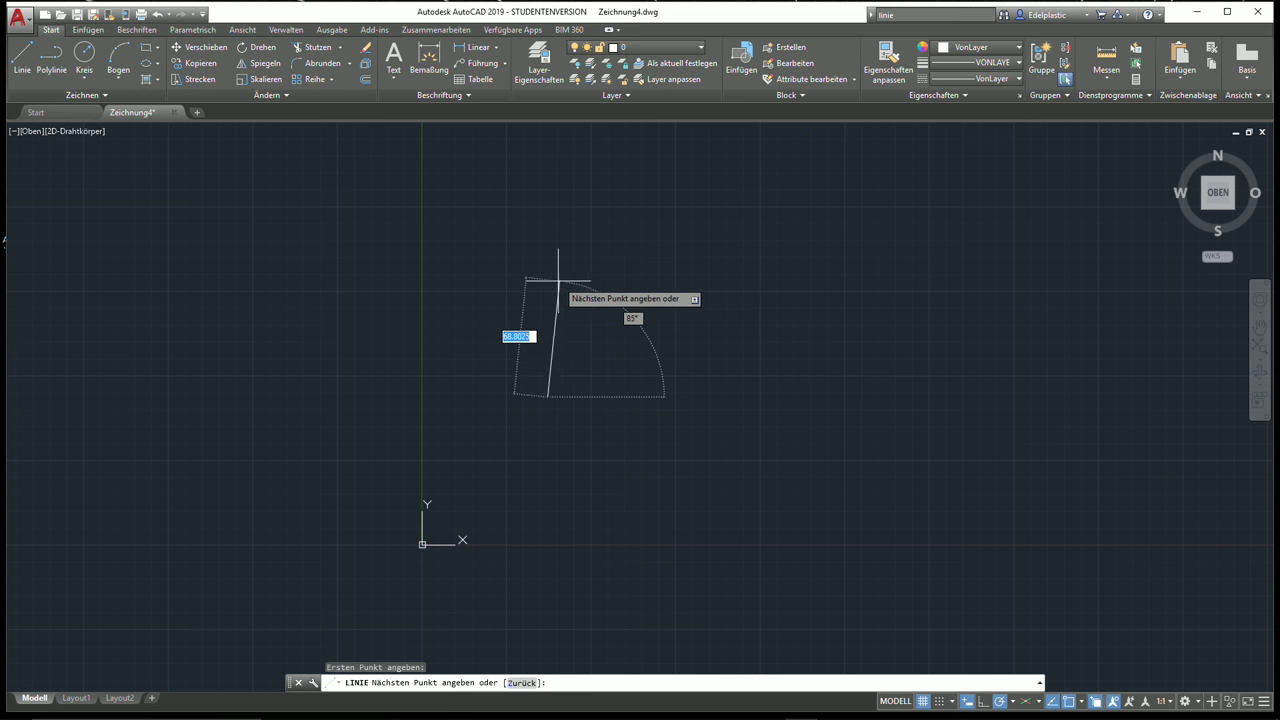
{"action": "key", "text": "Escape"}
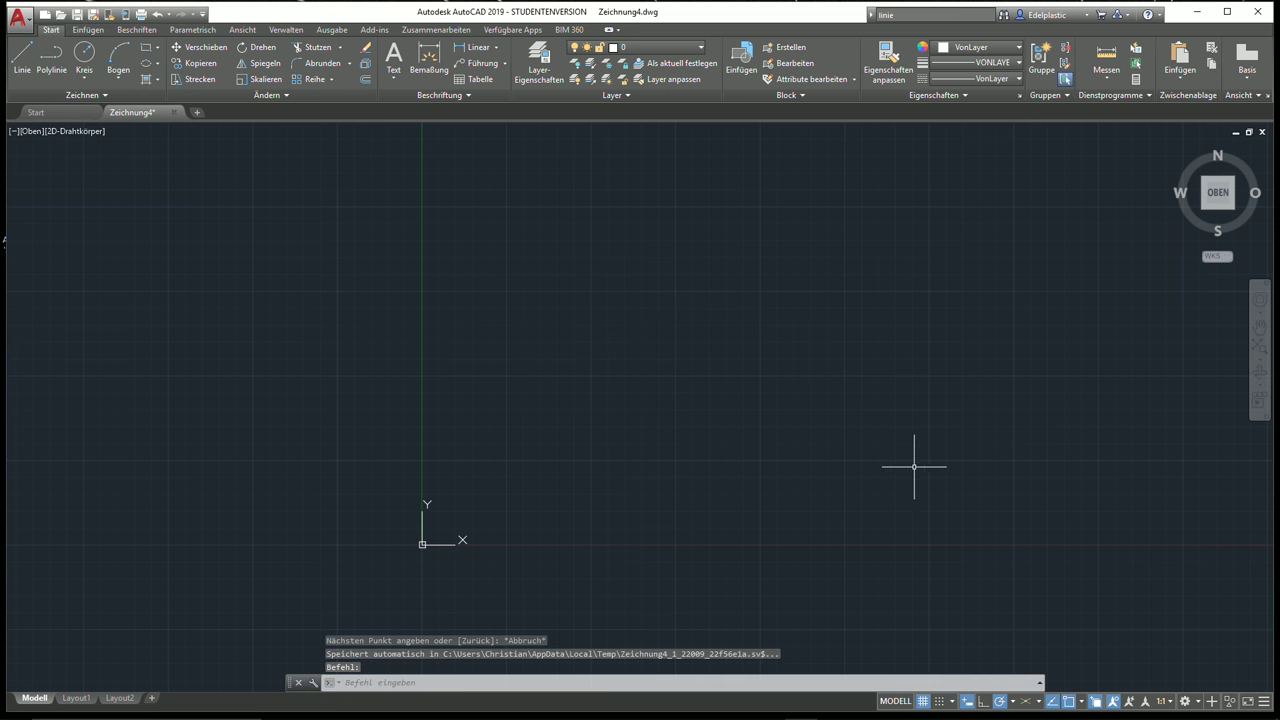
Choose the 45° polar angle increment and test it with another cancelled line
{"action": "left_click", "coordinate": [1014, 702]}
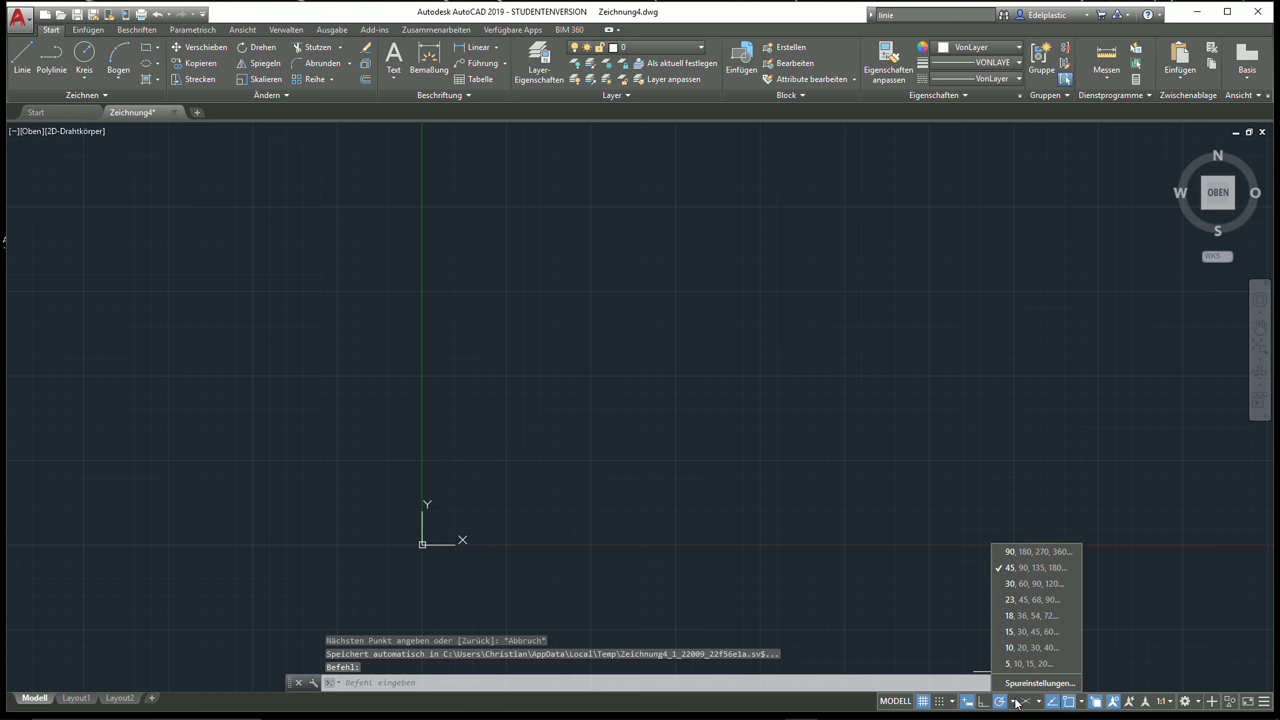
{"action": "left_click", "coordinate": [1034, 569]}
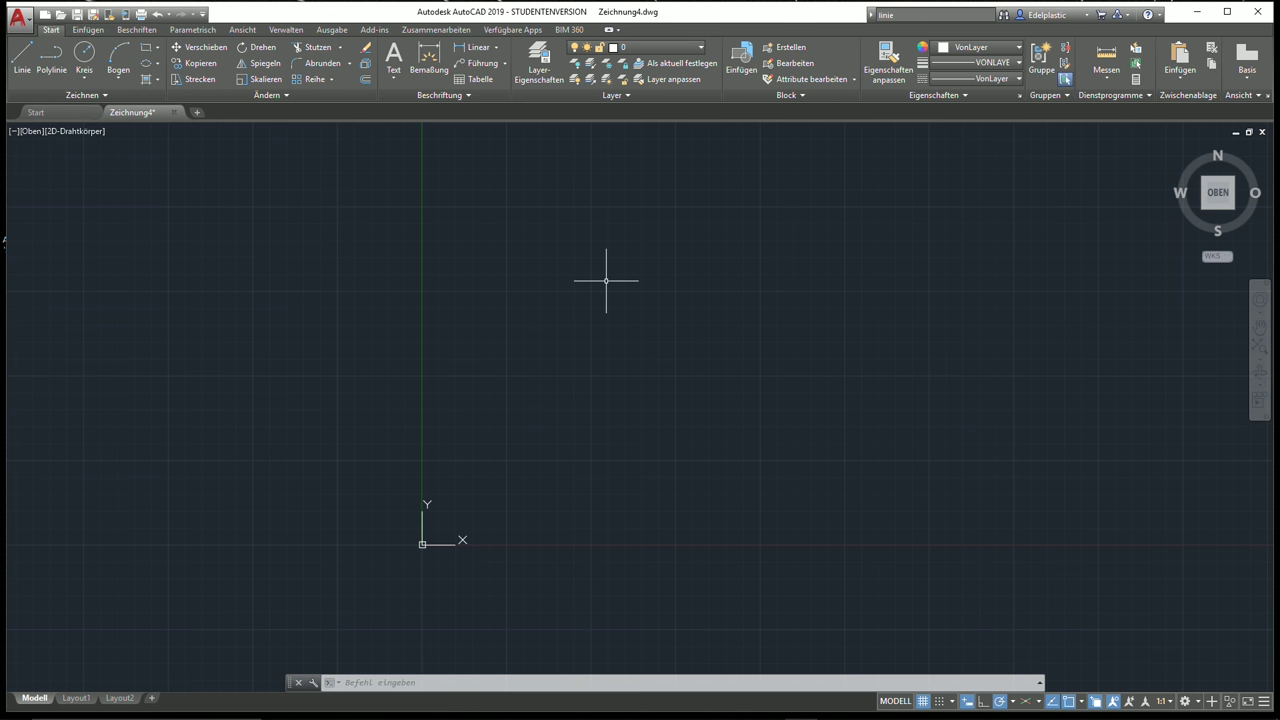
{"action": "left_click", "coordinate": [21, 62]}
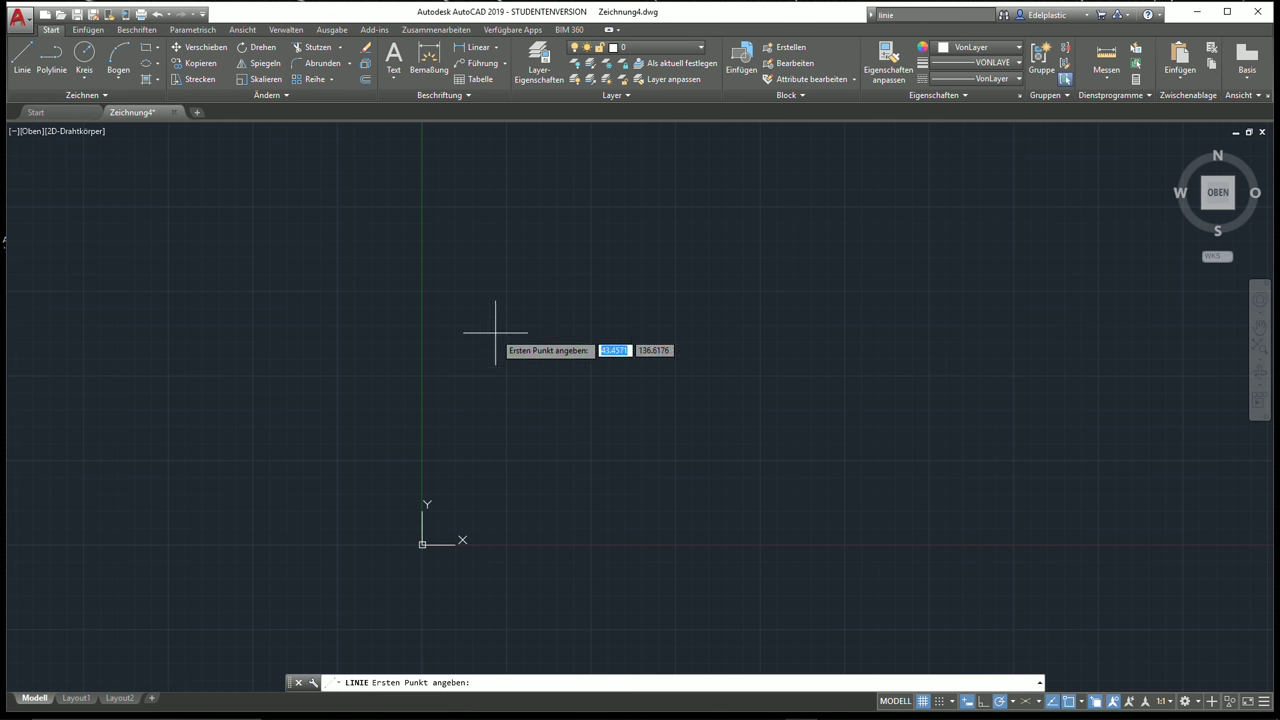
{"action": "left_click", "coordinate": [587, 349]}
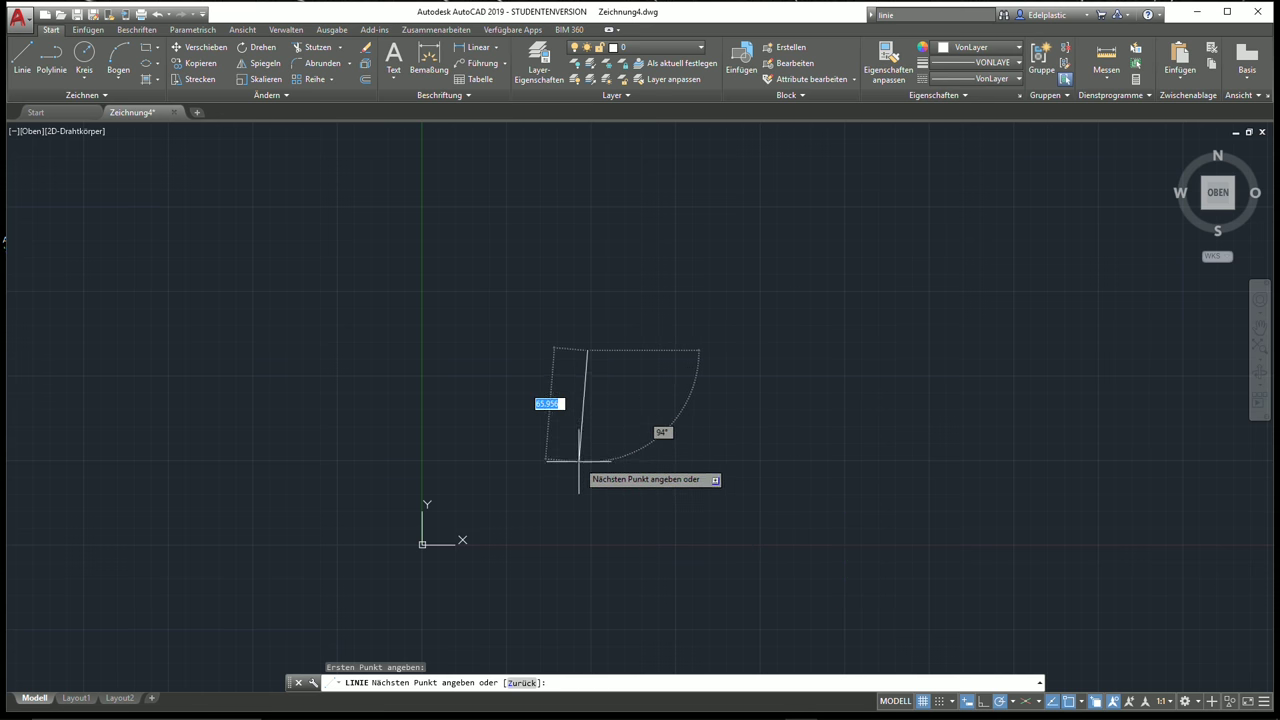
{"action": "key", "text": "Escape"}
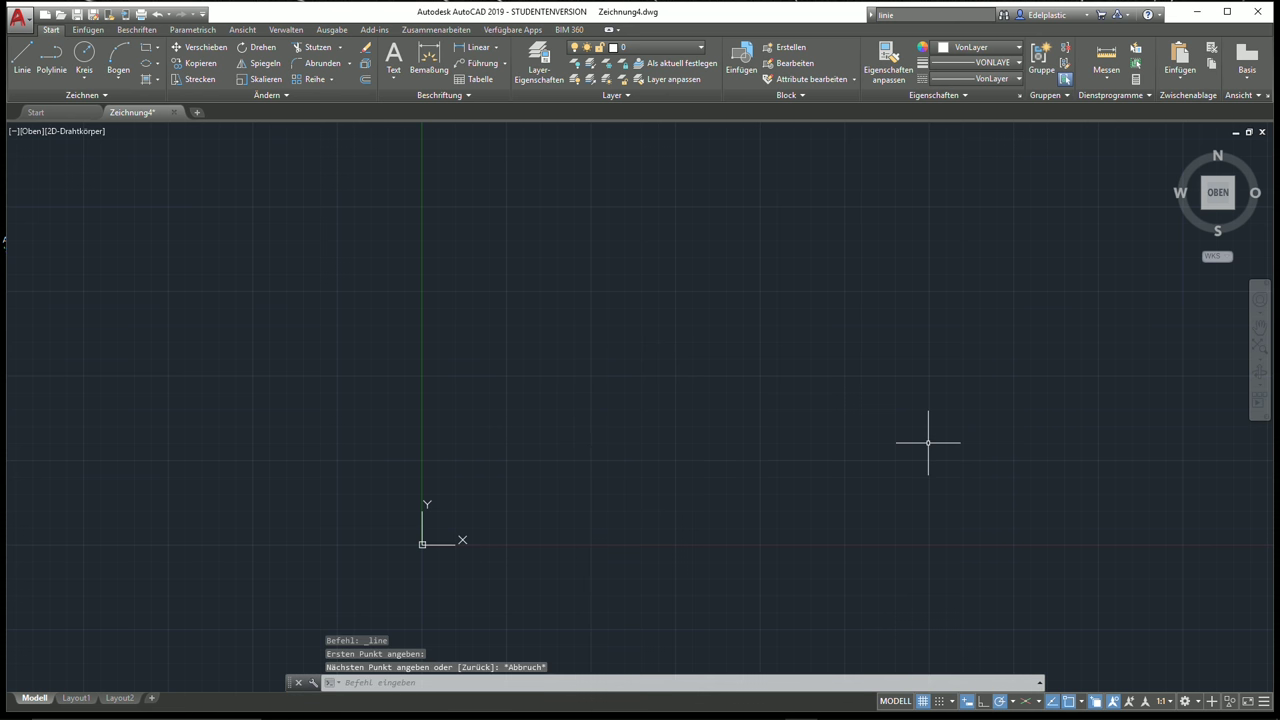
{"action": "left_click", "coordinate": [1013, 702]}
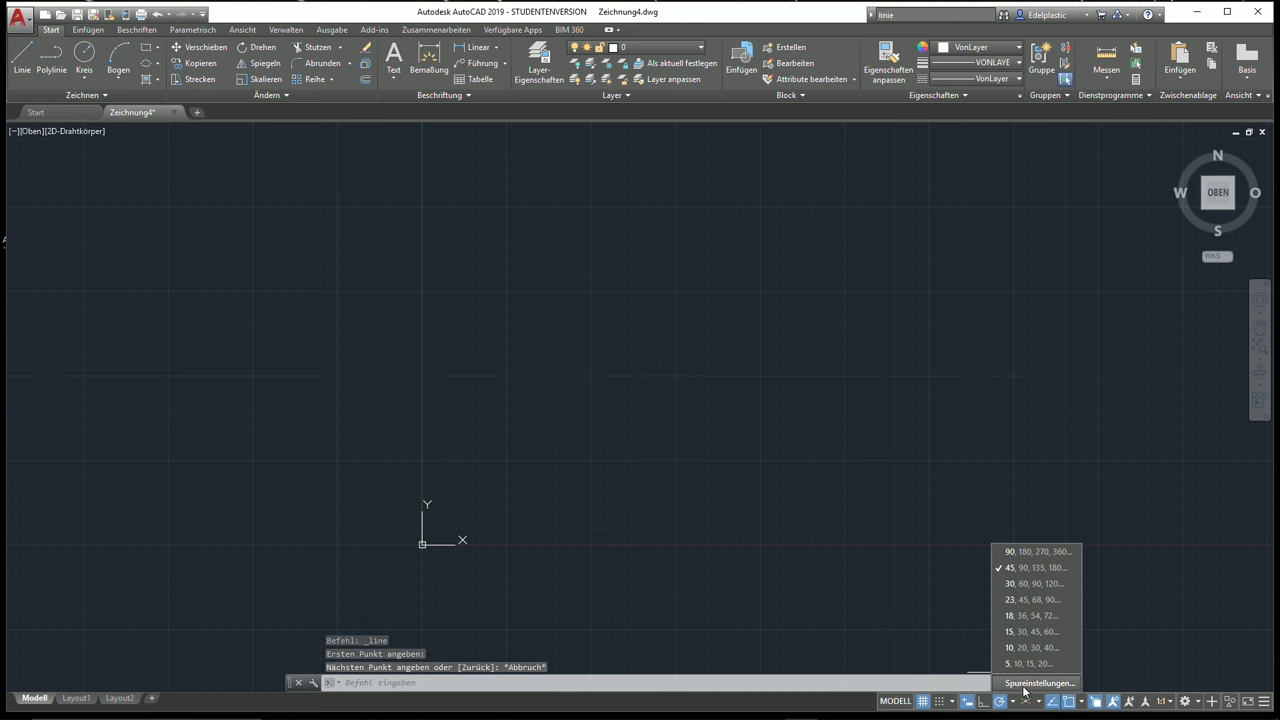
In Tracking Settings, tick Additional angles, add a new 33.3° entry and click OK
{"action": "left_click", "coordinate": [1024, 685]}
{"action": "left_click", "coordinate": [540, 319]}
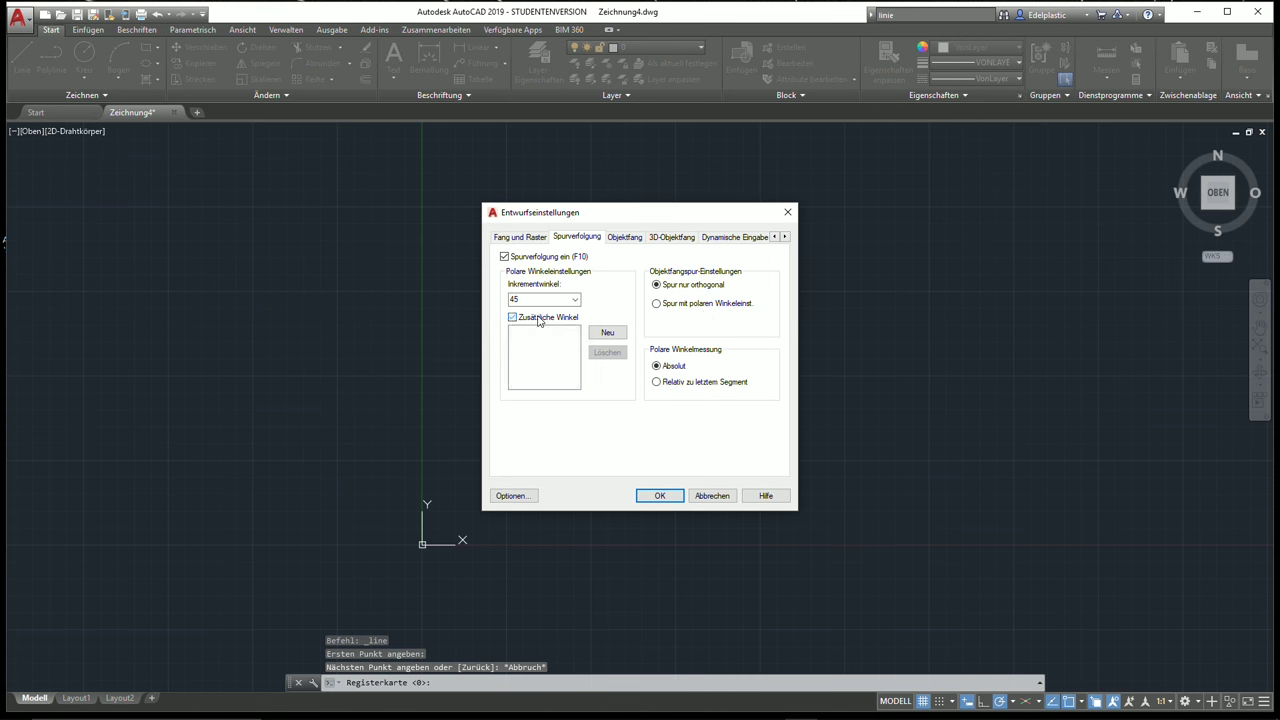
{"action": "left_click", "coordinate": [610, 336]}
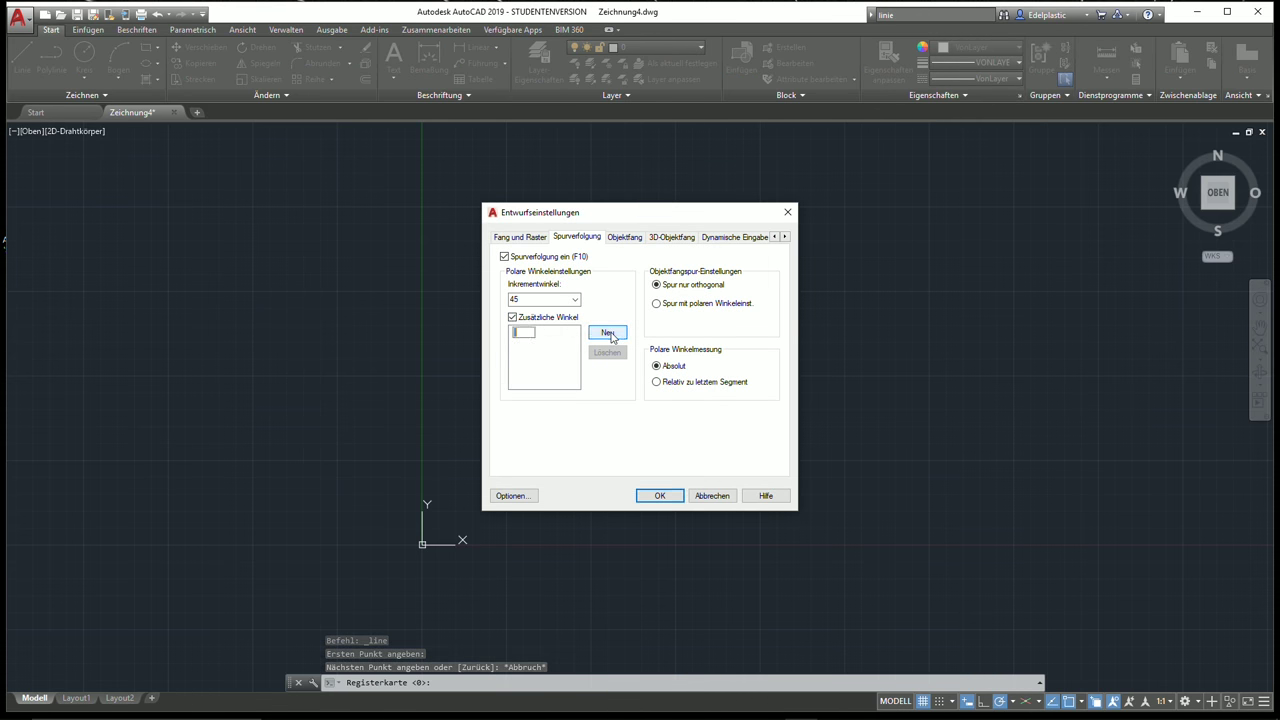
{"action": "type", "text": "33.3"}
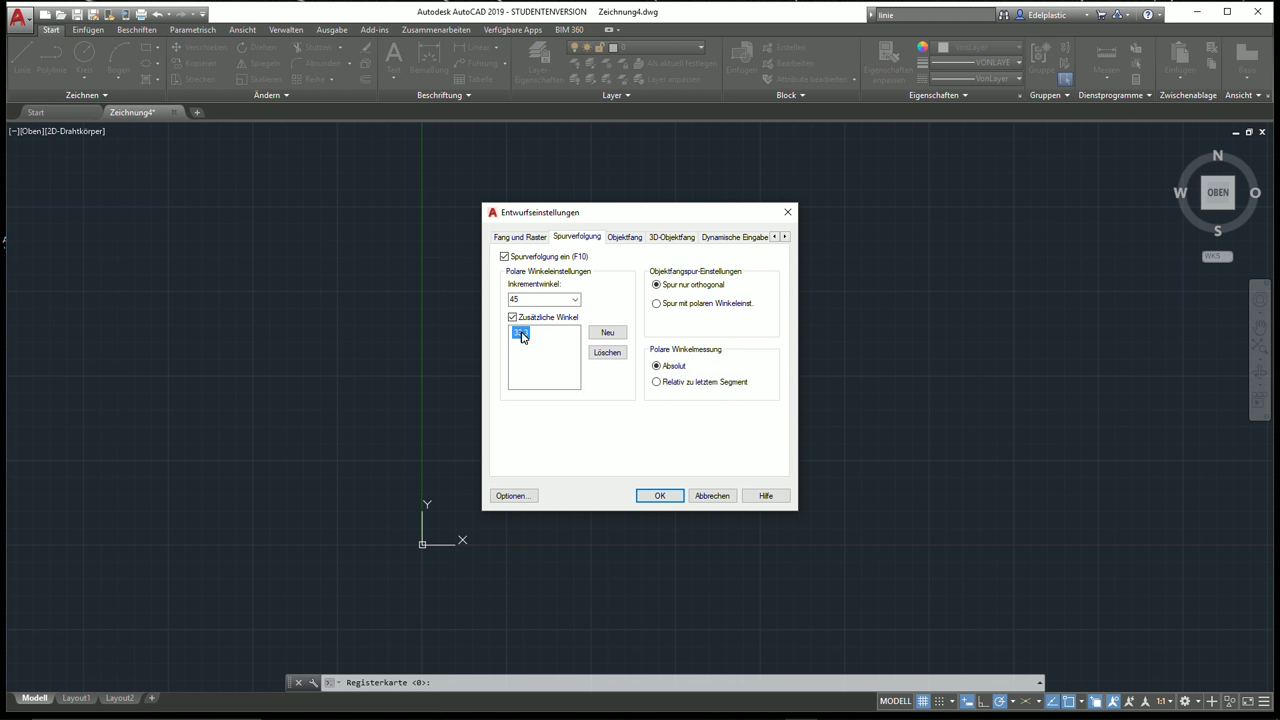
{"action": "left_click", "coordinate": [662, 496]}
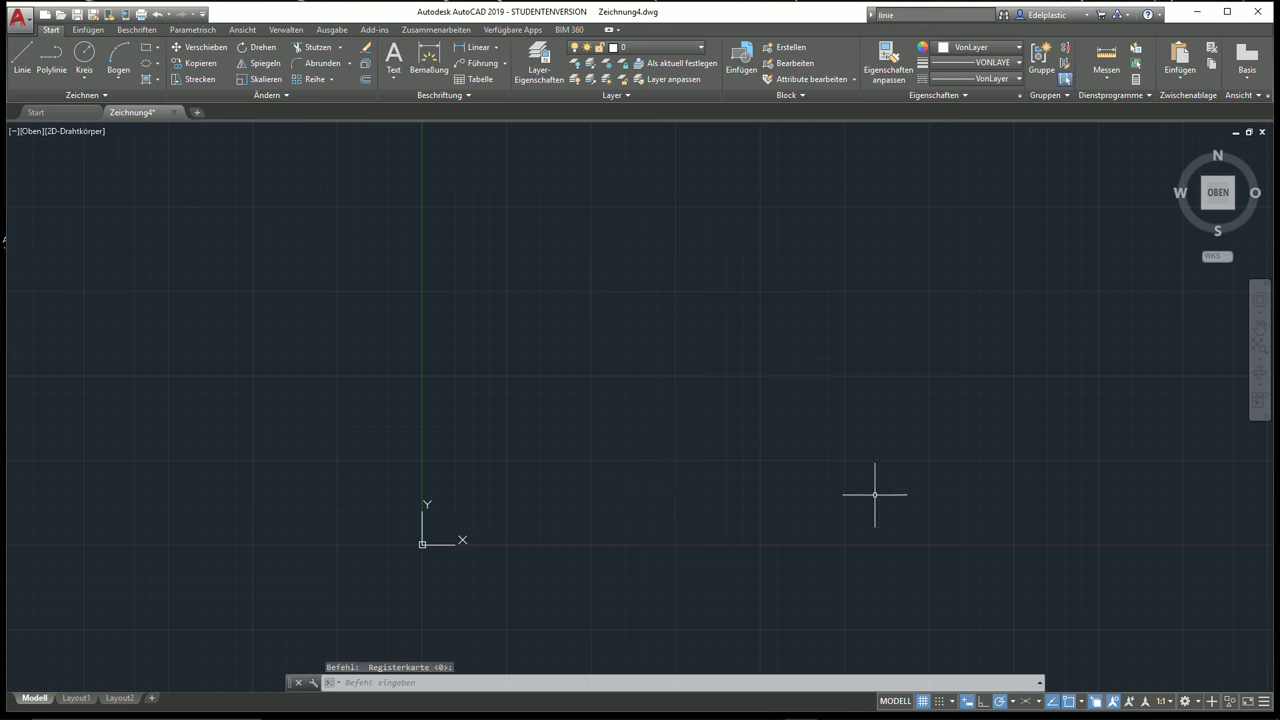
Switch polar increments to 33° and trial a line from a picked point before cancelling
{"action": "left_click", "coordinate": [1012, 701]}
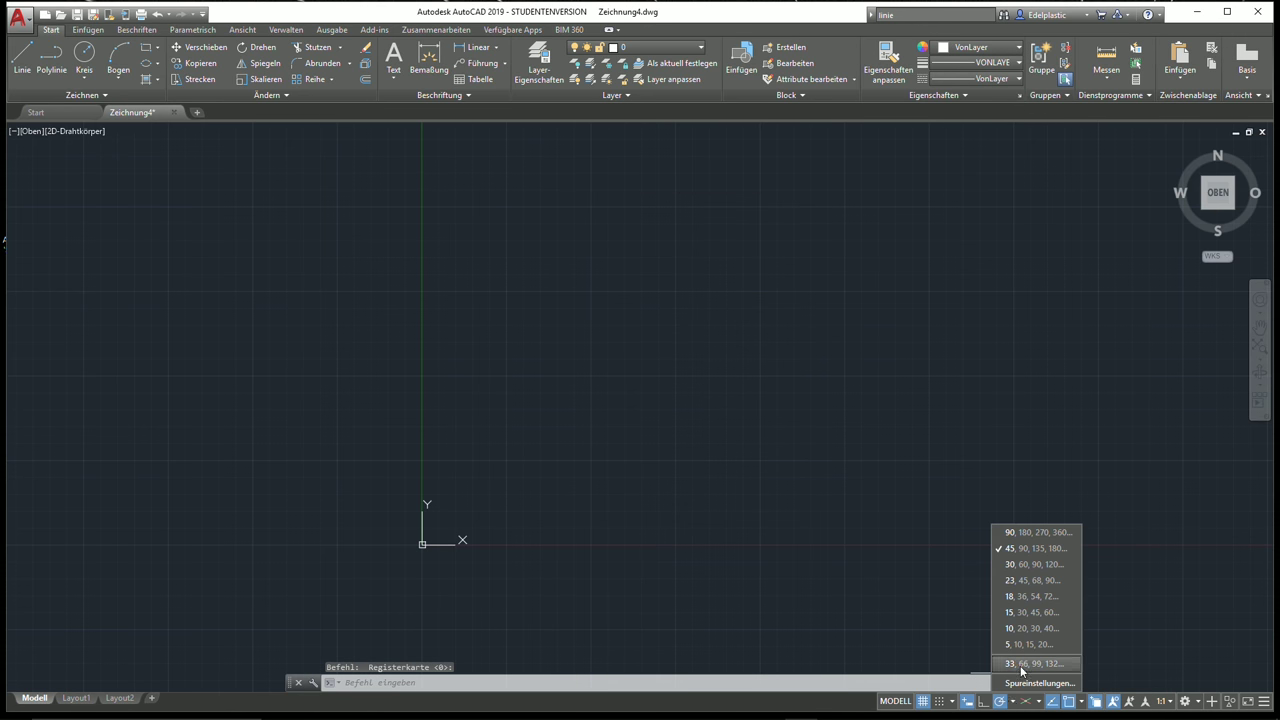
{"action": "left_click", "coordinate": [1025, 664]}
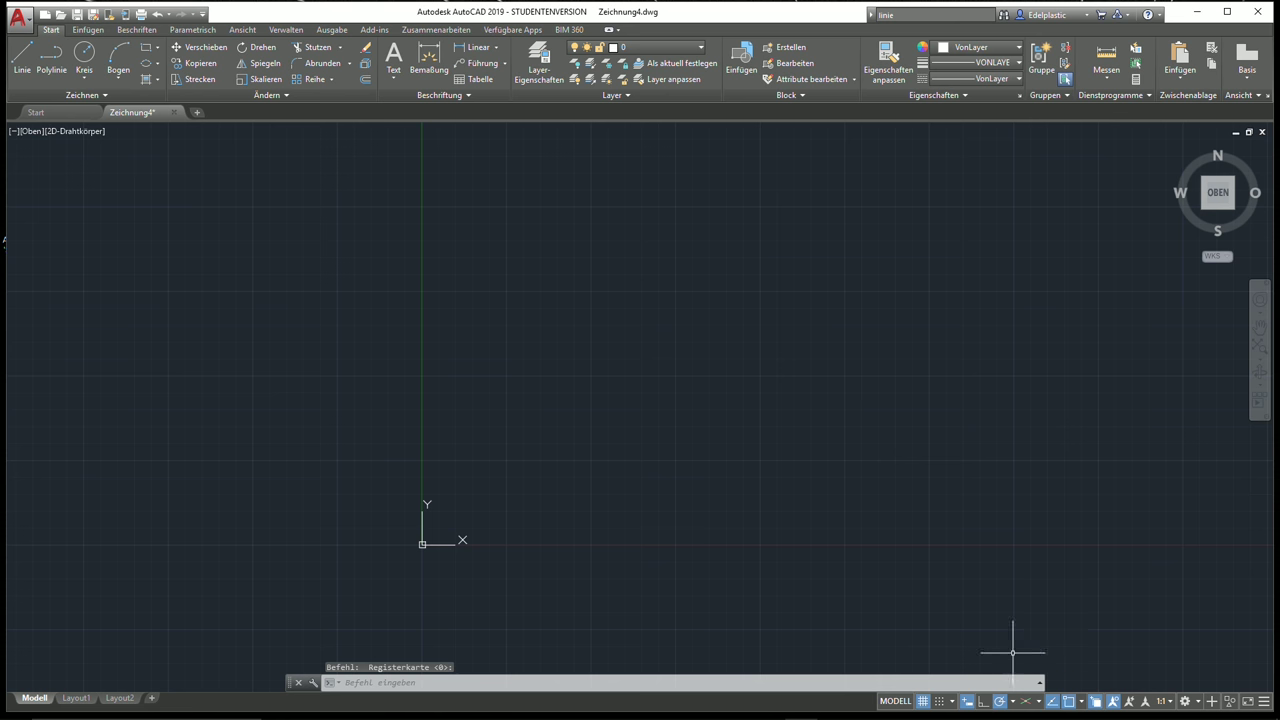
{"action": "left_click", "coordinate": [21, 60]}
{"action": "left_click", "coordinate": [614, 464]}
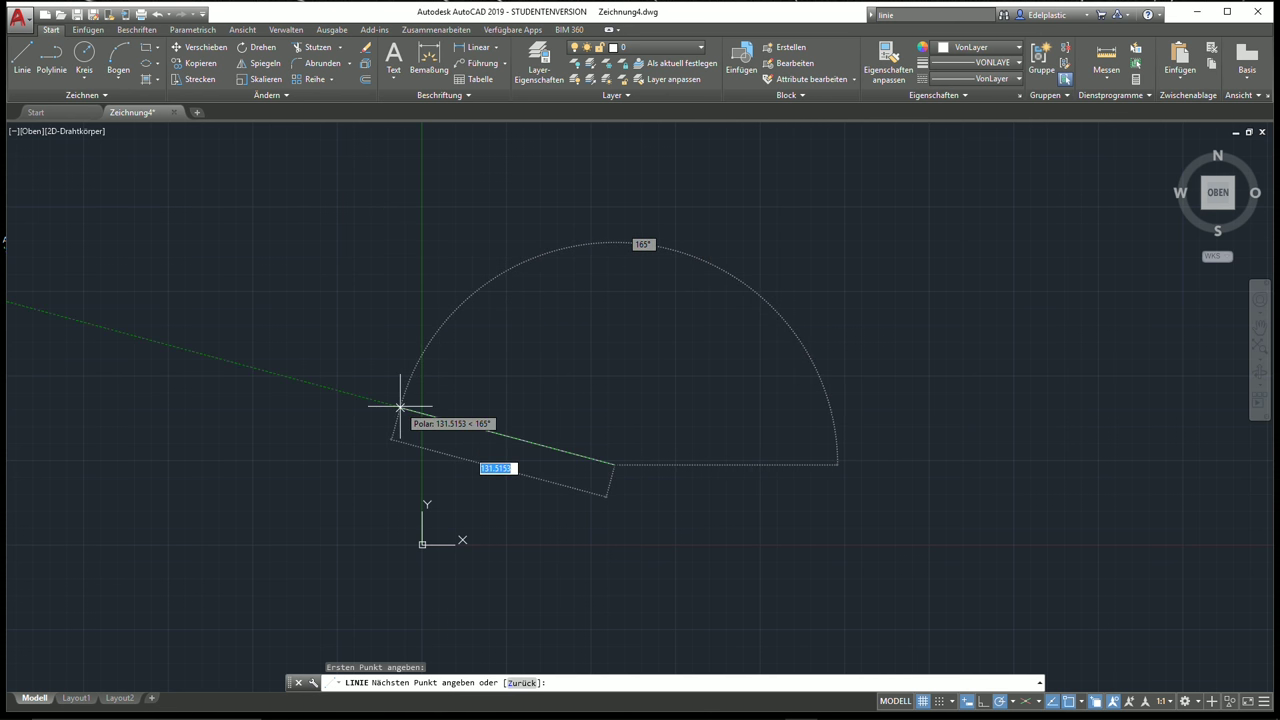
{"action": "key", "text": "Escape"}
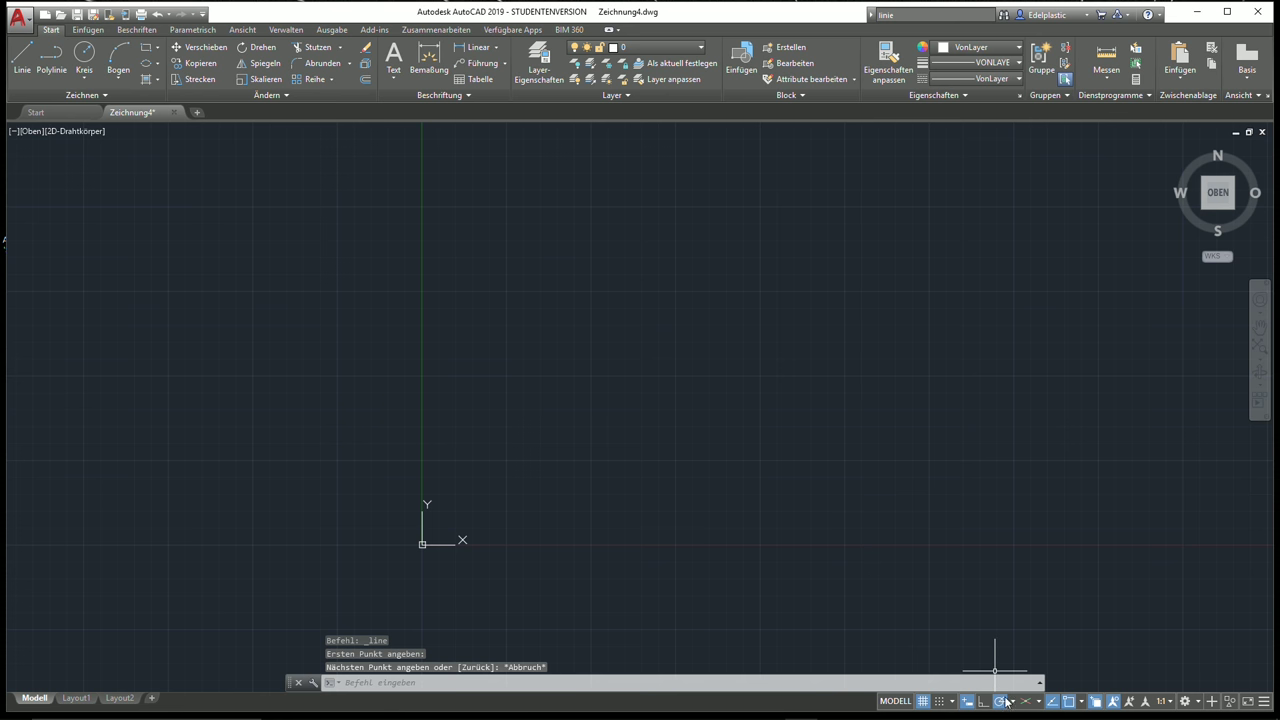
Select the 45° polar increment and untick Additional angles in Tracking Settings
{"action": "left_click", "coordinate": [1011, 707]}
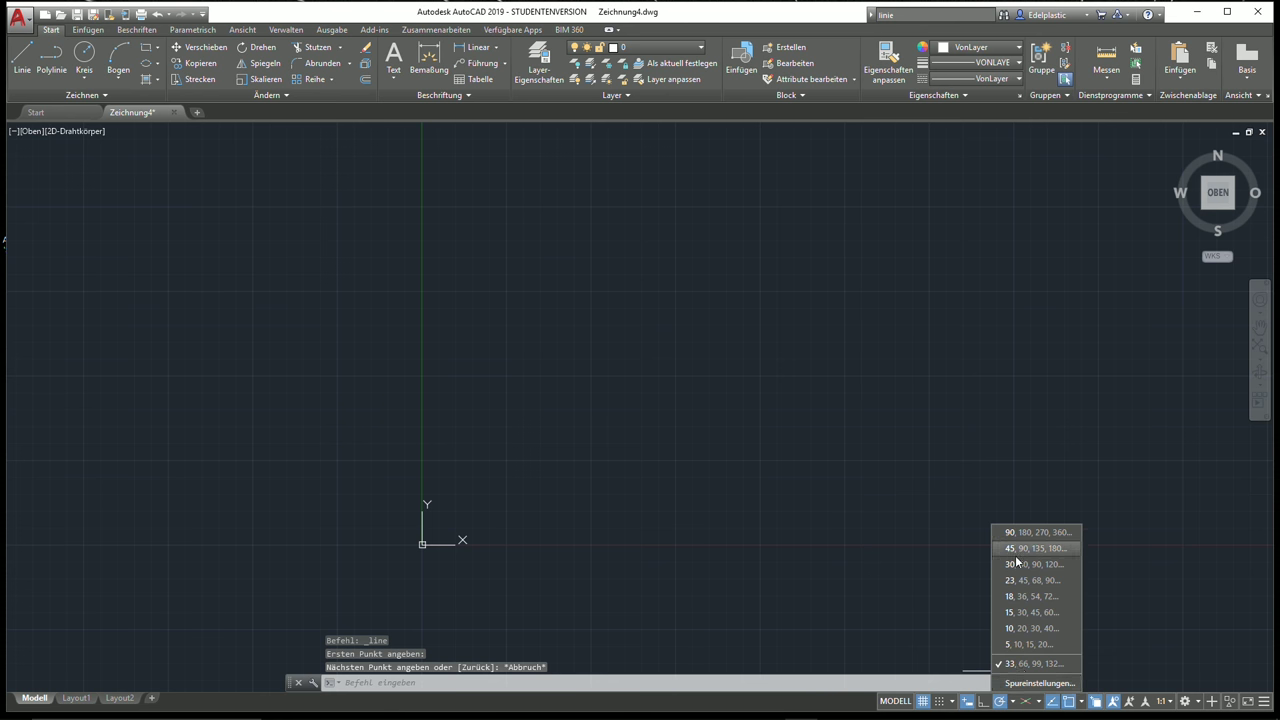
{"action": "left_click", "coordinate": [1018, 549]}
{"action": "left_click", "coordinate": [1012, 707]}
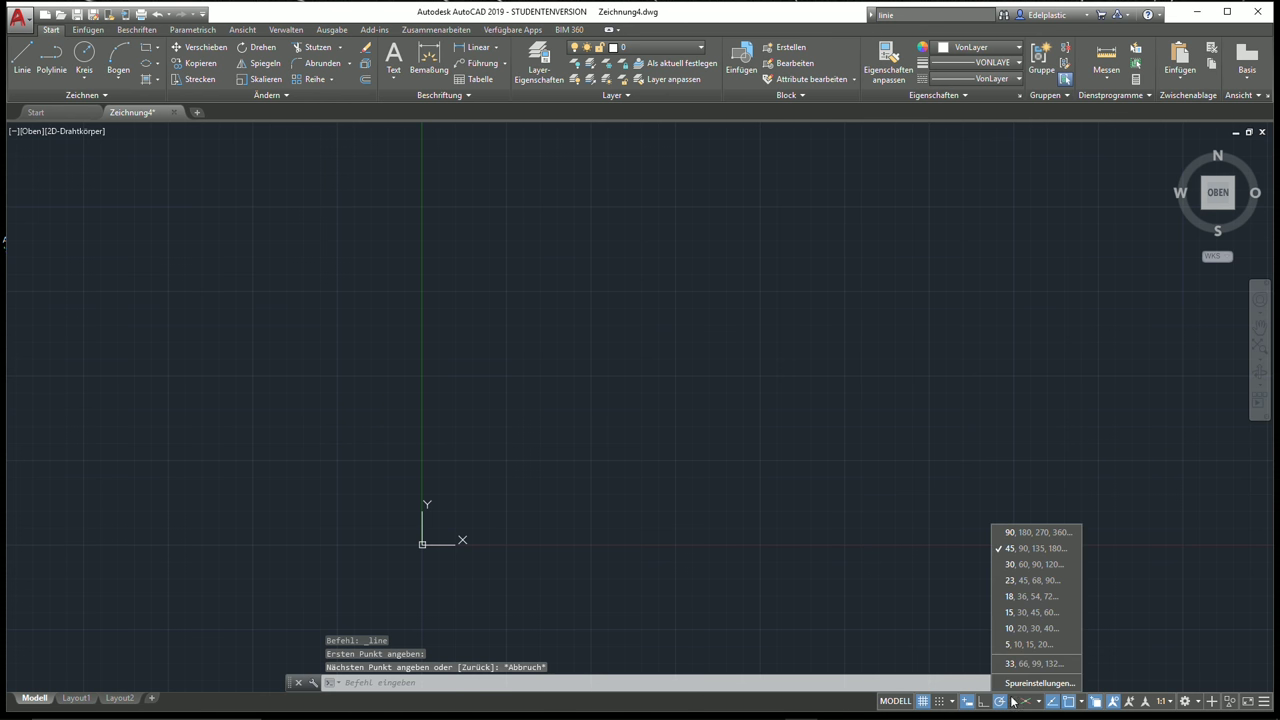
{"action": "left_click", "coordinate": [1030, 683]}
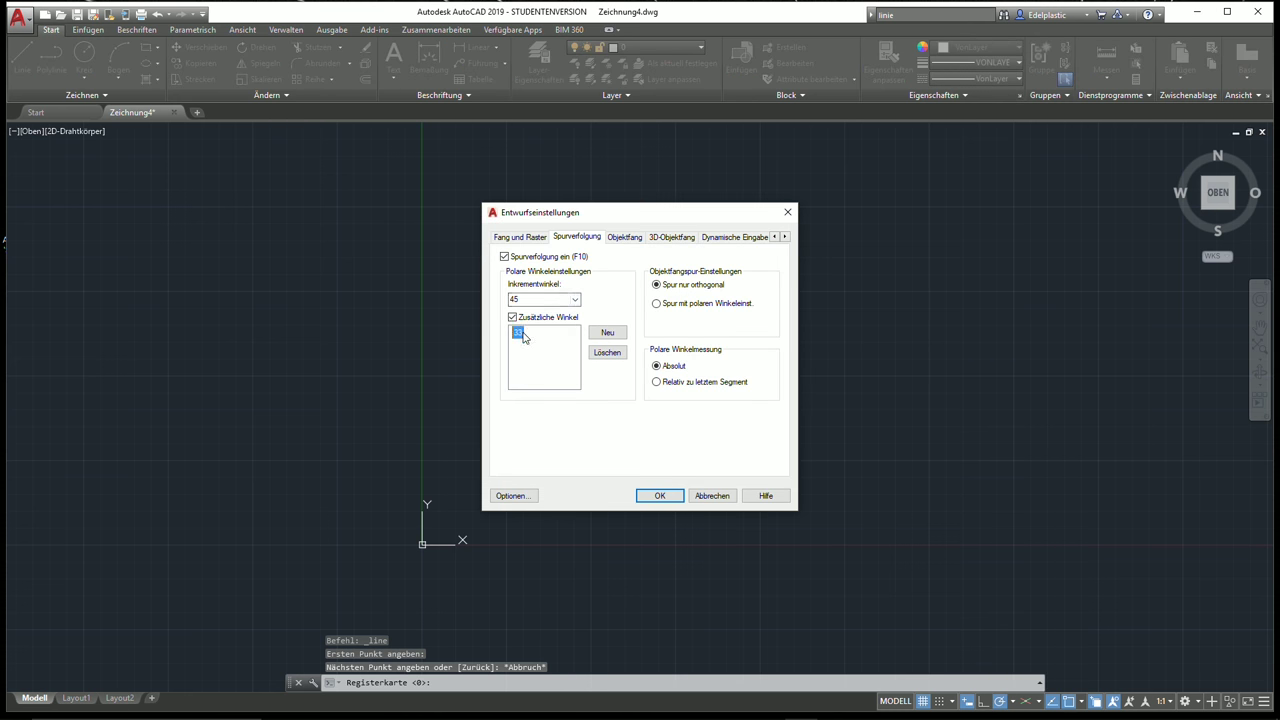
{"action": "left_click", "coordinate": [607, 352]}
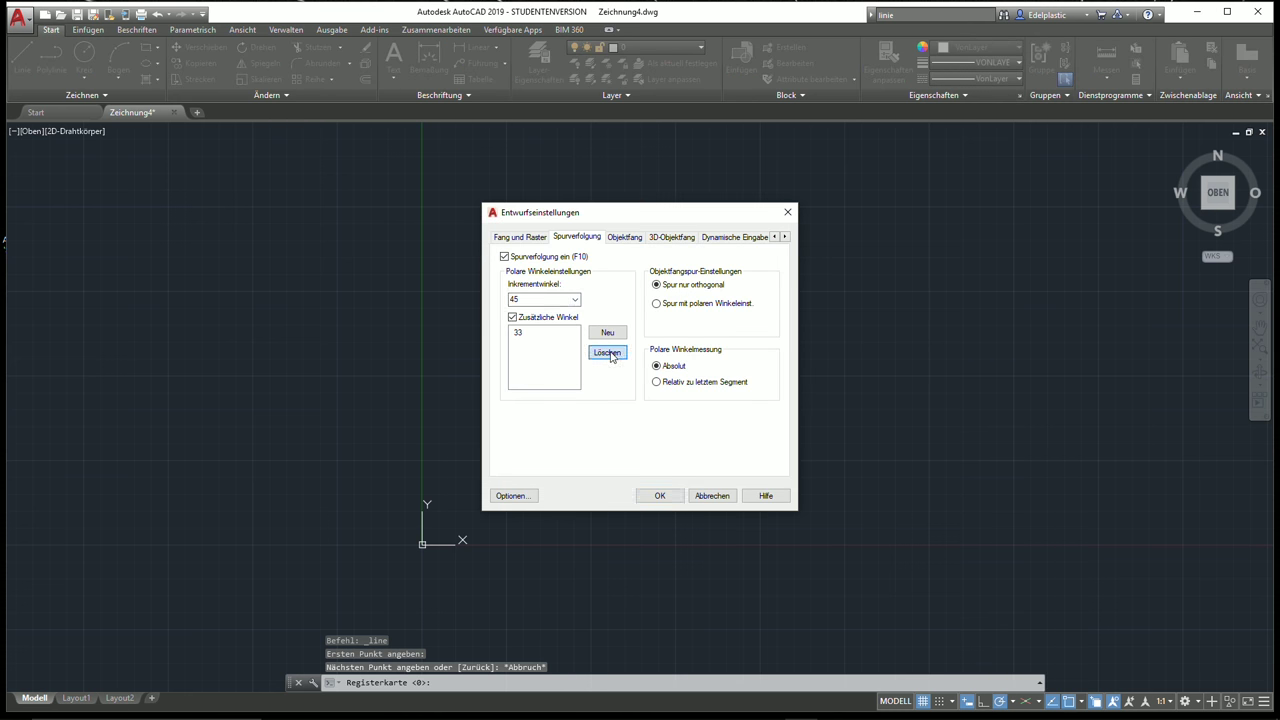
{"action": "left_click", "coordinate": [659, 495]}
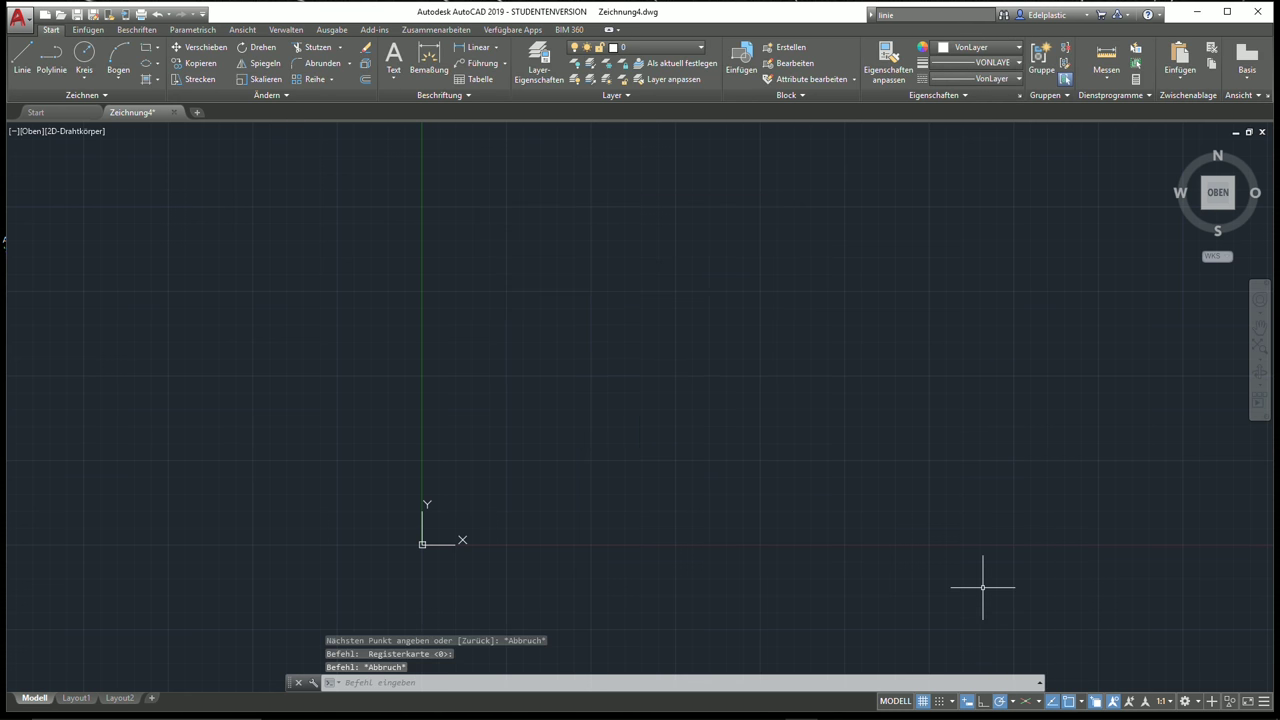
{"action": "left_click", "coordinate": [1013, 703]}
{"action": "left_click", "coordinate": [1014, 704]}
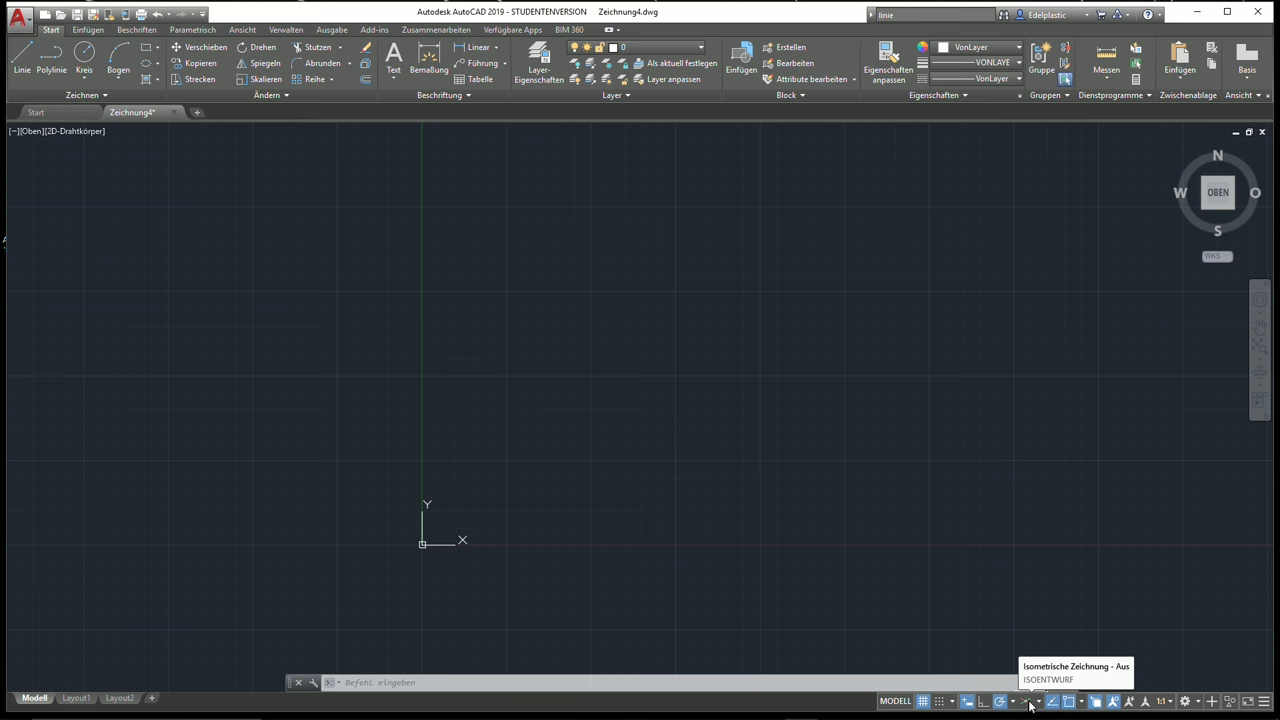
{"action": "left_click", "coordinate": [1030, 703]}
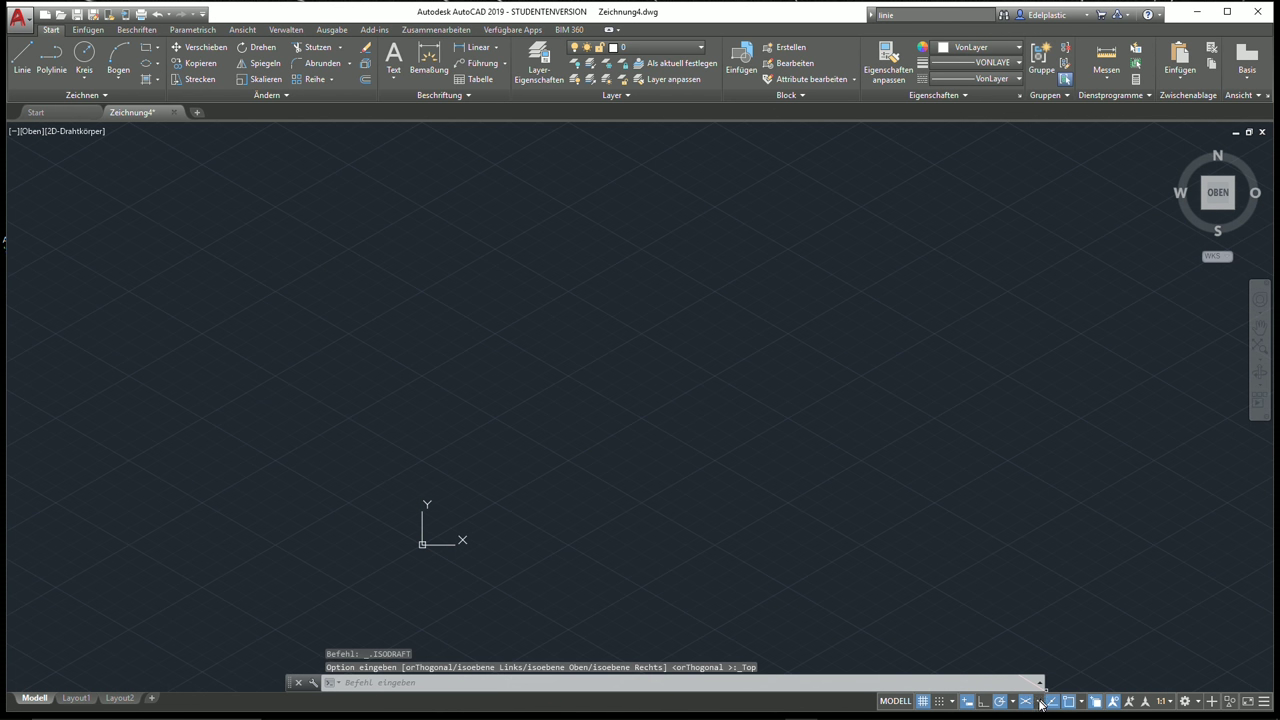
{"action": "left_click", "coordinate": [1040, 703]}
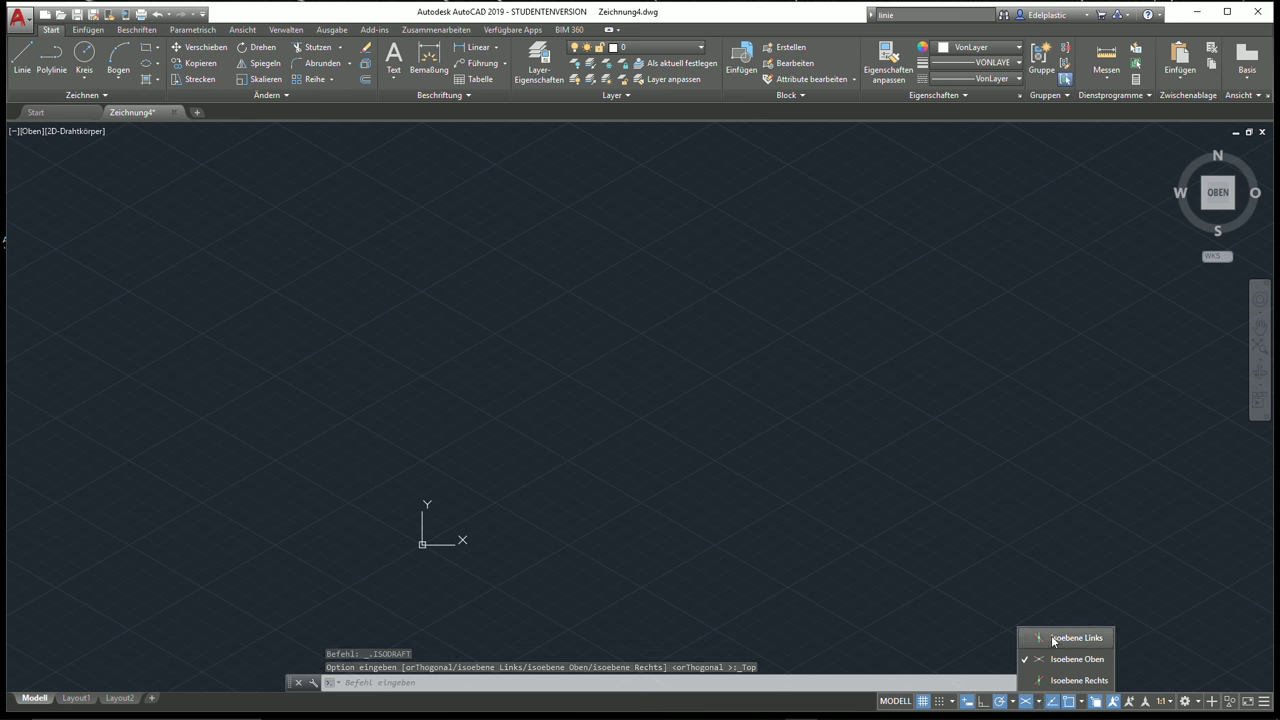
{"action": "left_click", "coordinate": [1058, 635]}
{"action": "left_click", "coordinate": [1041, 703]}
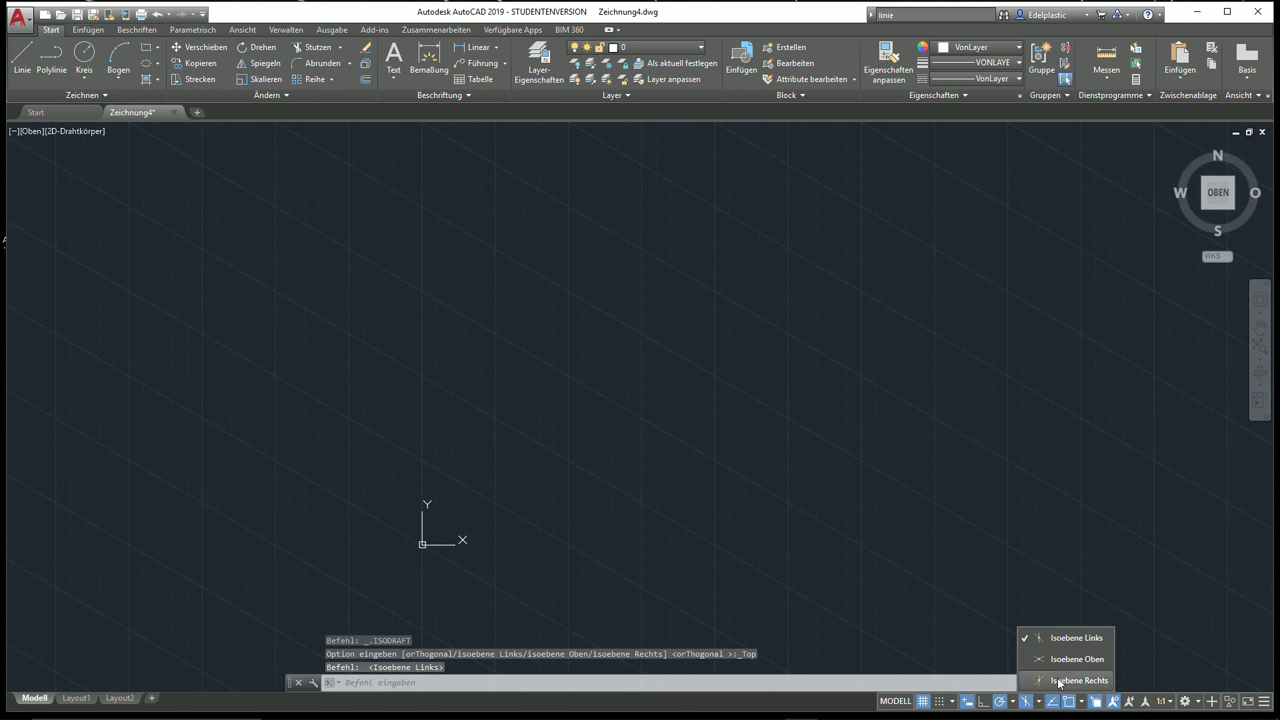
{"action": "left_click", "coordinate": [1060, 681]}
{"action": "scroll", "coordinate": [650, 350], "scroll_direction": "up", "scroll_amount": 2}
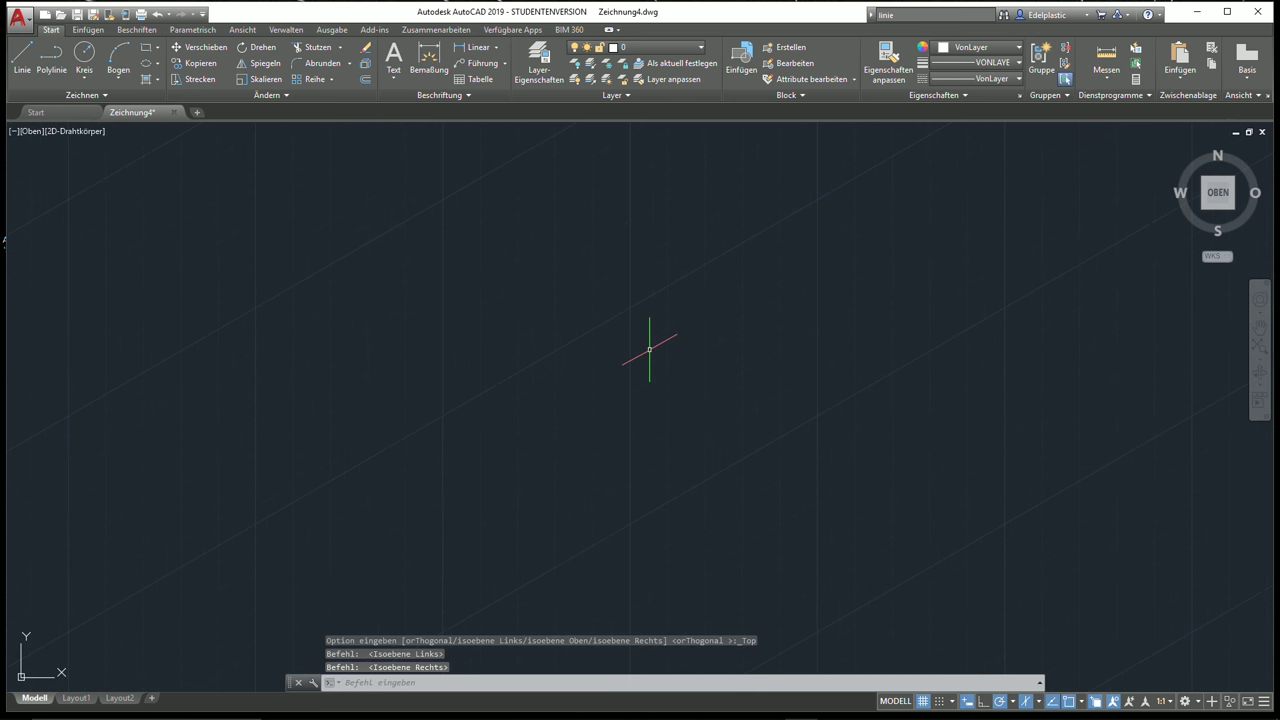
{"action": "scroll", "coordinate": [618, 405], "scroll_direction": "down", "scroll_amount": 2}
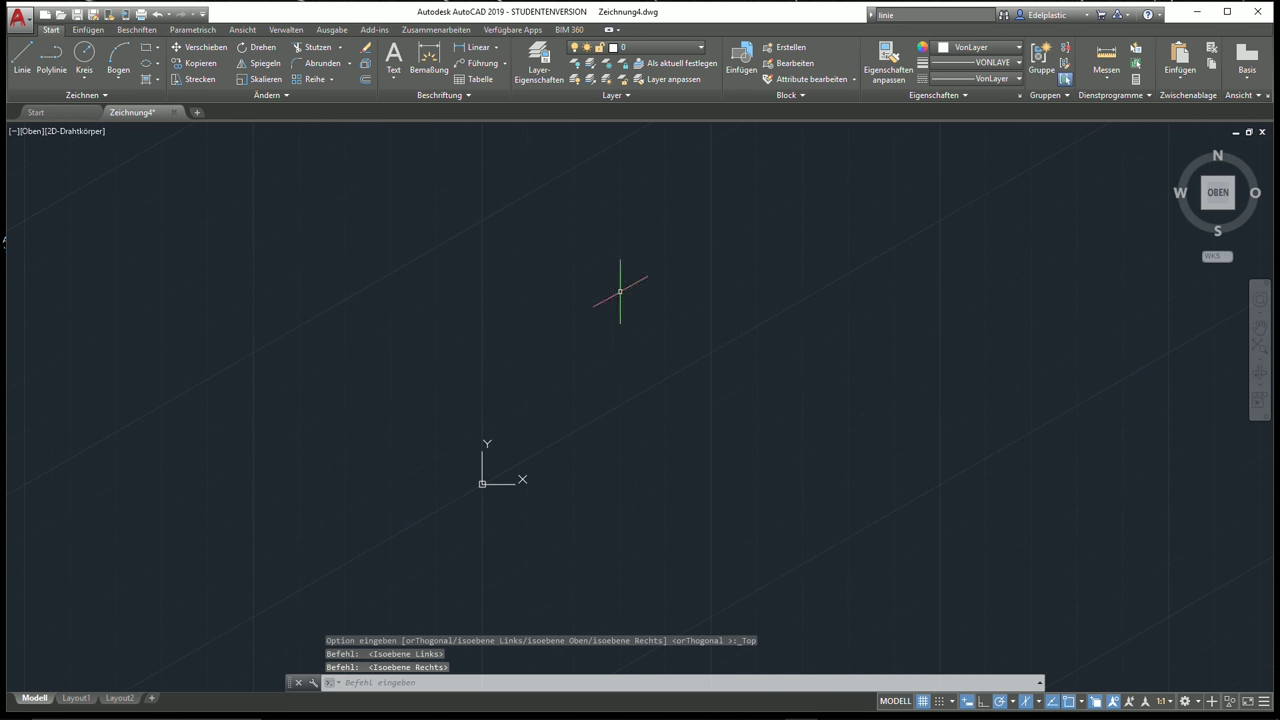
{"action": "left_click", "coordinate": [1041, 703]}
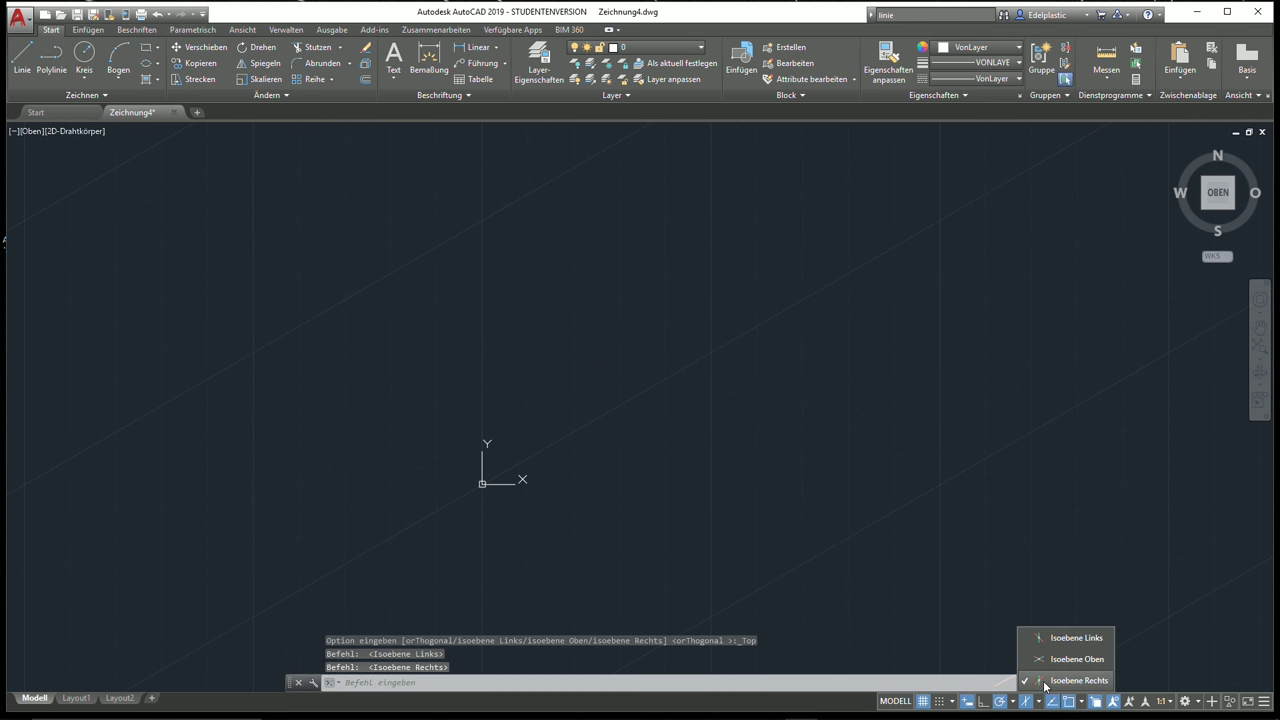
{"action": "left_click", "coordinate": [1054, 661]}
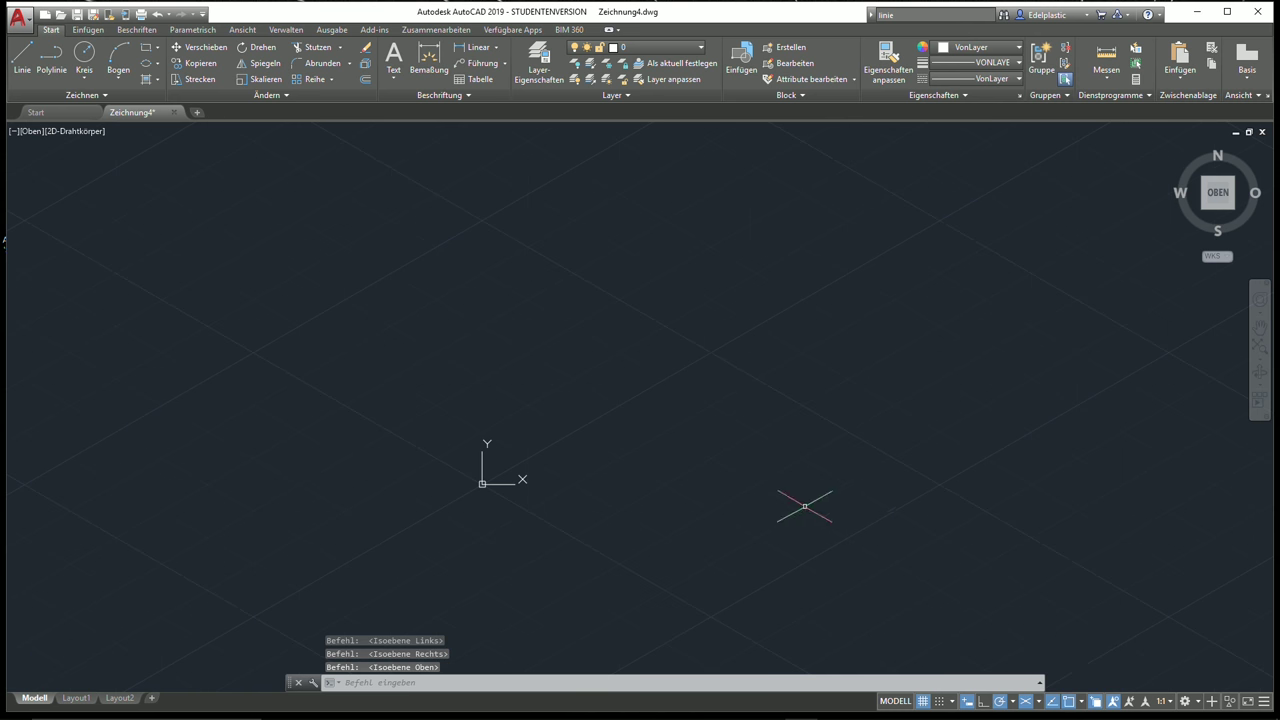
{"action": "scroll", "coordinate": [744, 461], "scroll_direction": "down", "scroll_amount": 1}
{"action": "middle_click_drag", "start_coordinate": [618, 418], "coordinate": [679, 418]}
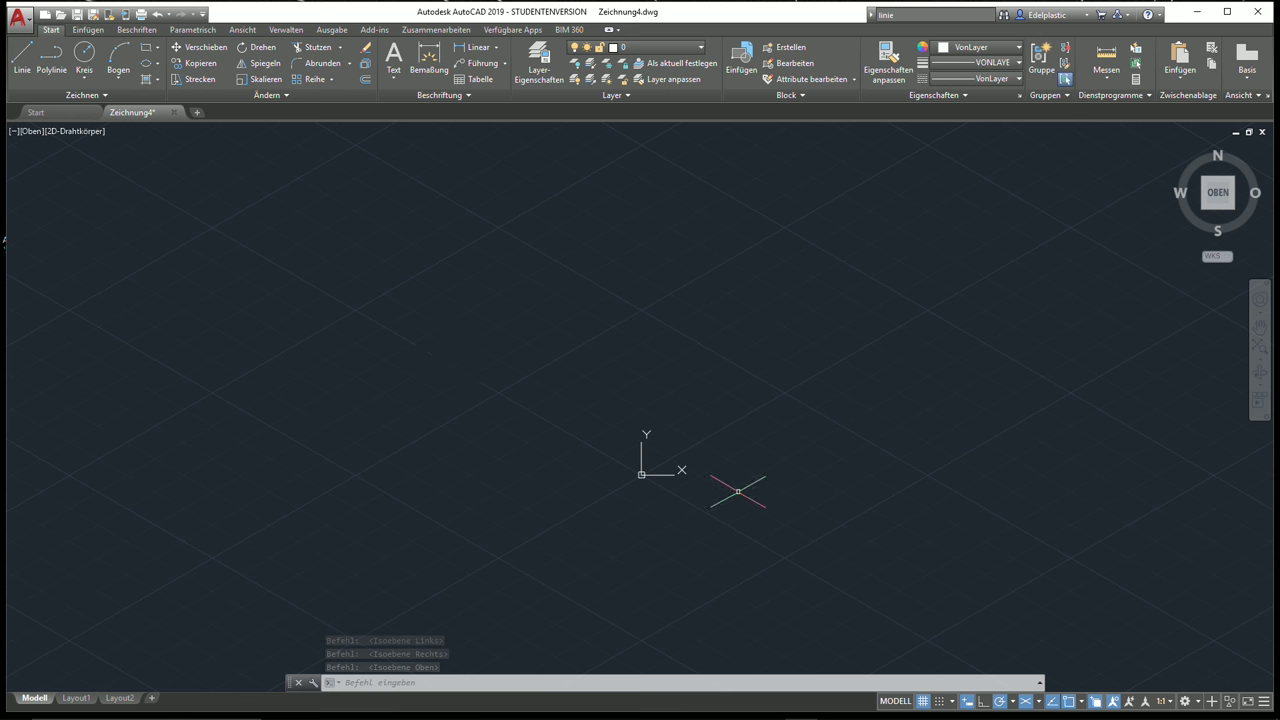
{"action": "left_click", "coordinate": [1028, 702]}
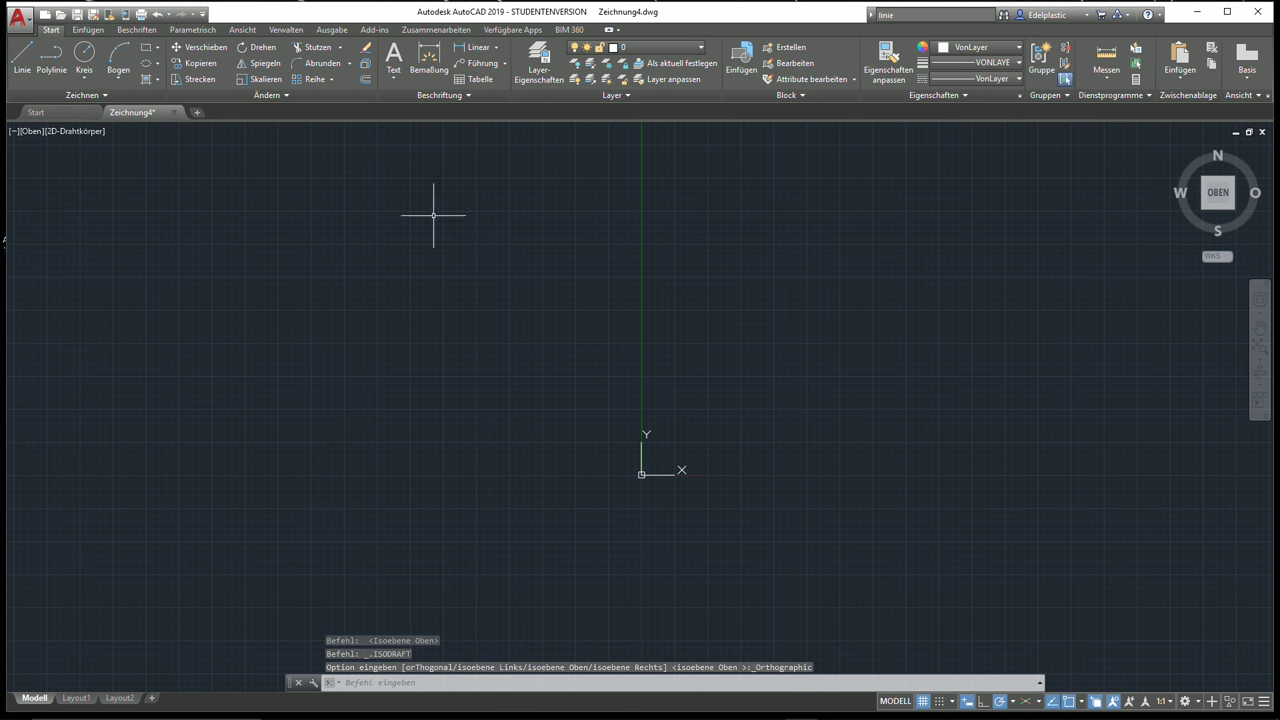
Draw a closed line outline: horizontal top, vertical right side, sloping bottom, vertical left side
{"action": "left_click", "coordinate": [22, 58]}
{"action": "middle_click_drag", "start_coordinate": [634, 268], "coordinate": [148, 405]}
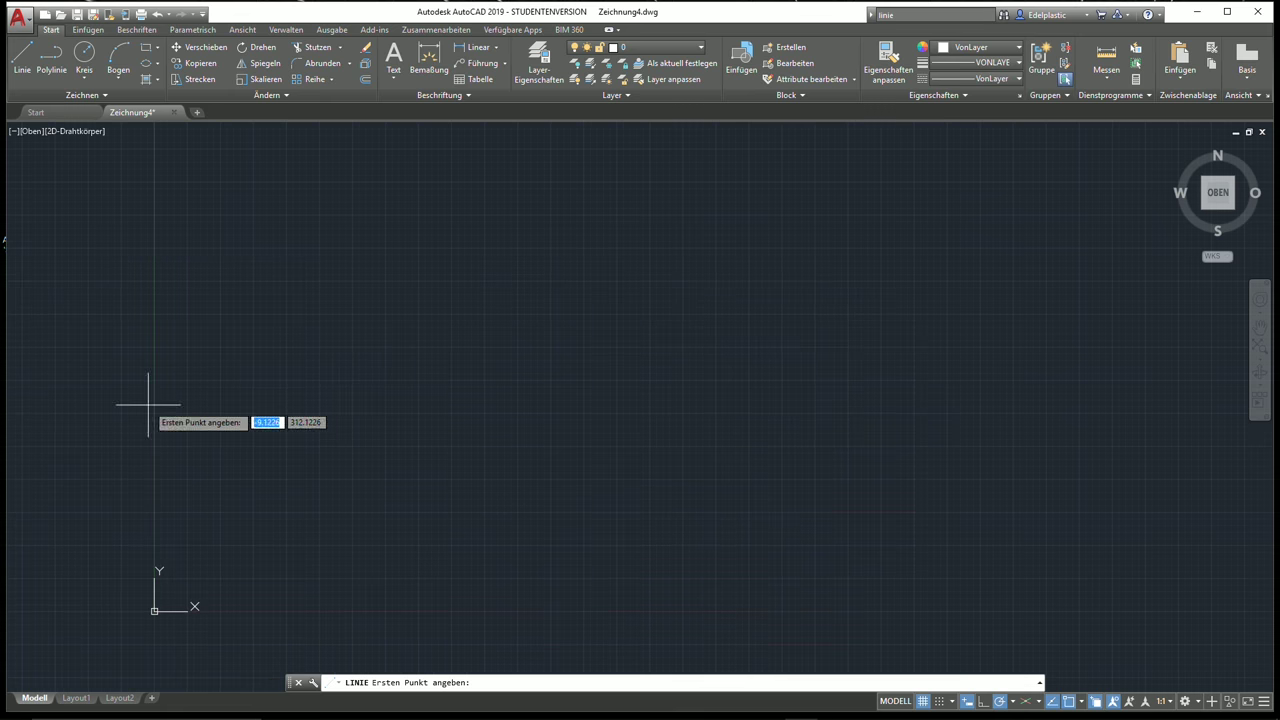
{"action": "left_click", "coordinate": [383, 245]}
{"action": "left_click", "coordinate": [592, 244]}
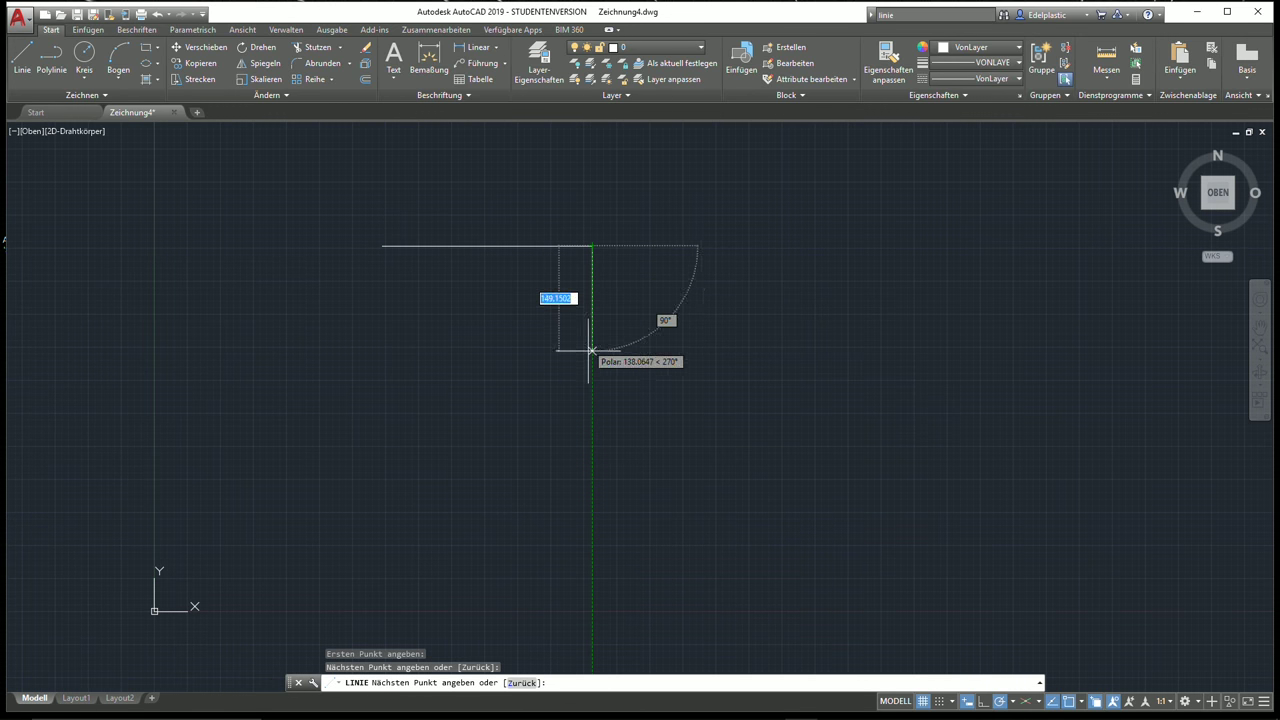
{"action": "left_click", "coordinate": [592, 424]}
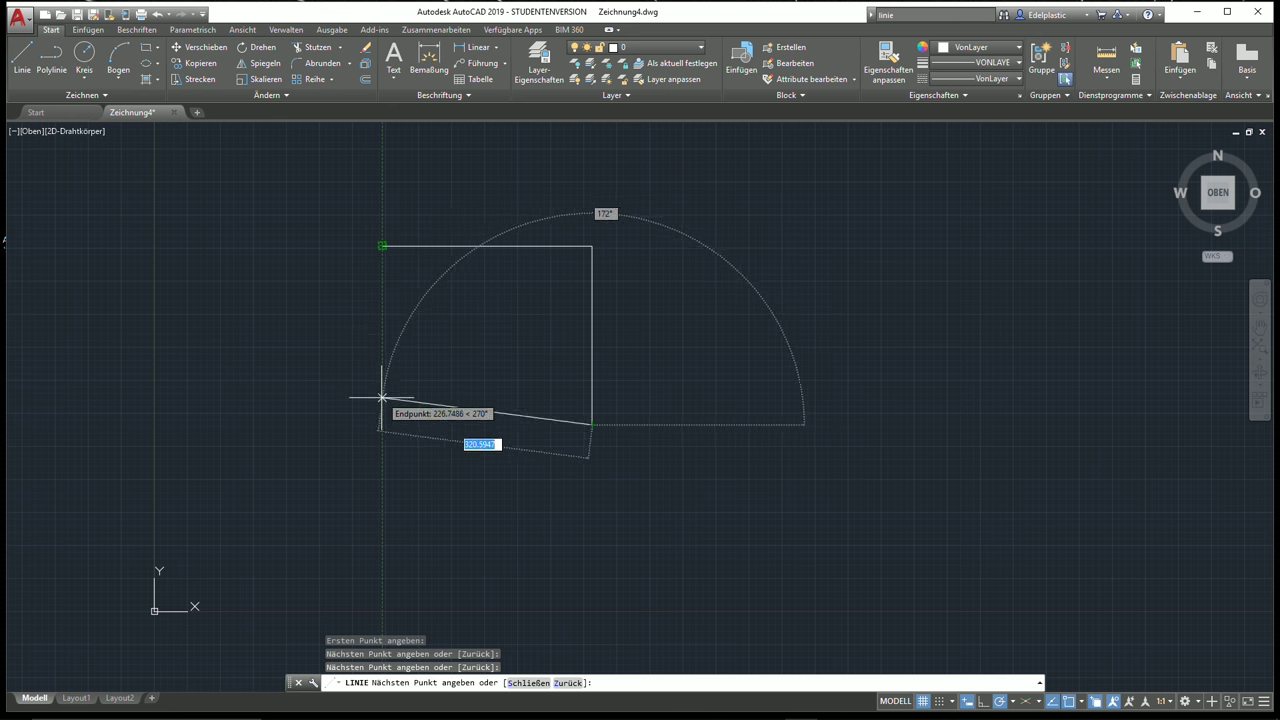
{"action": "left_click", "coordinate": [382, 346]}
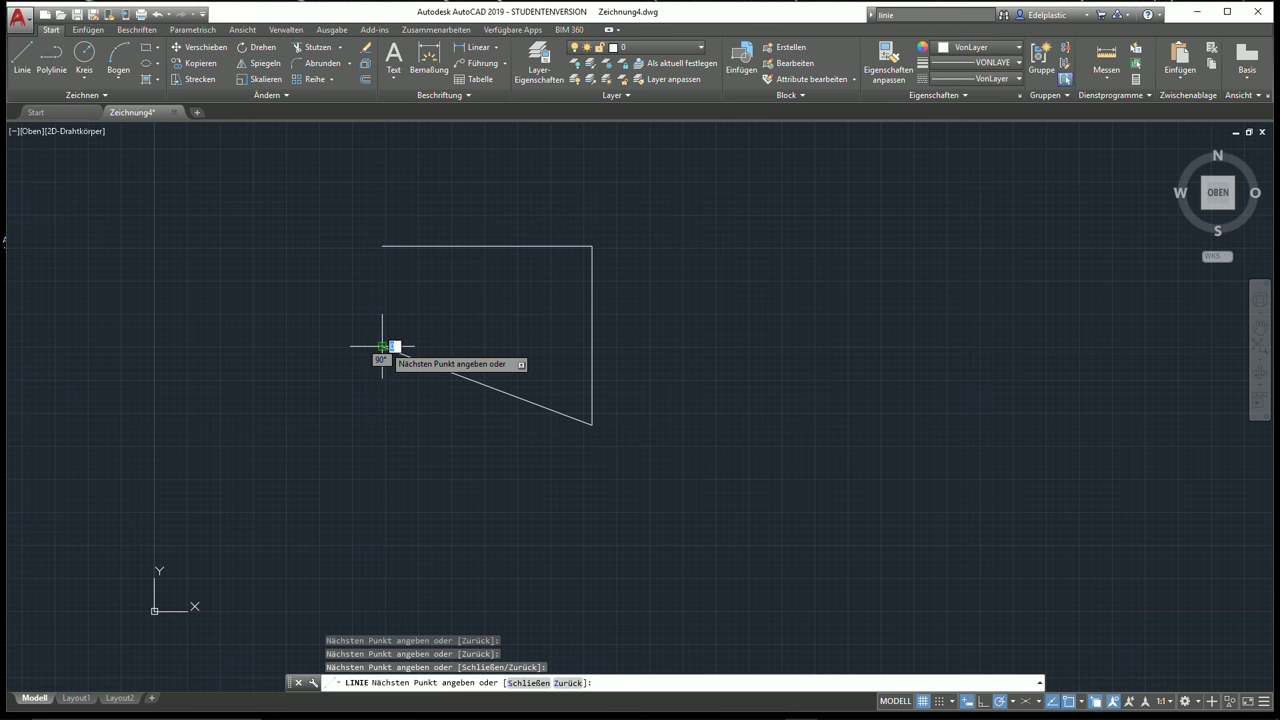
{"action": "left_click", "coordinate": [382, 250]}
{"action": "right_click", "coordinate": [428, 268]}
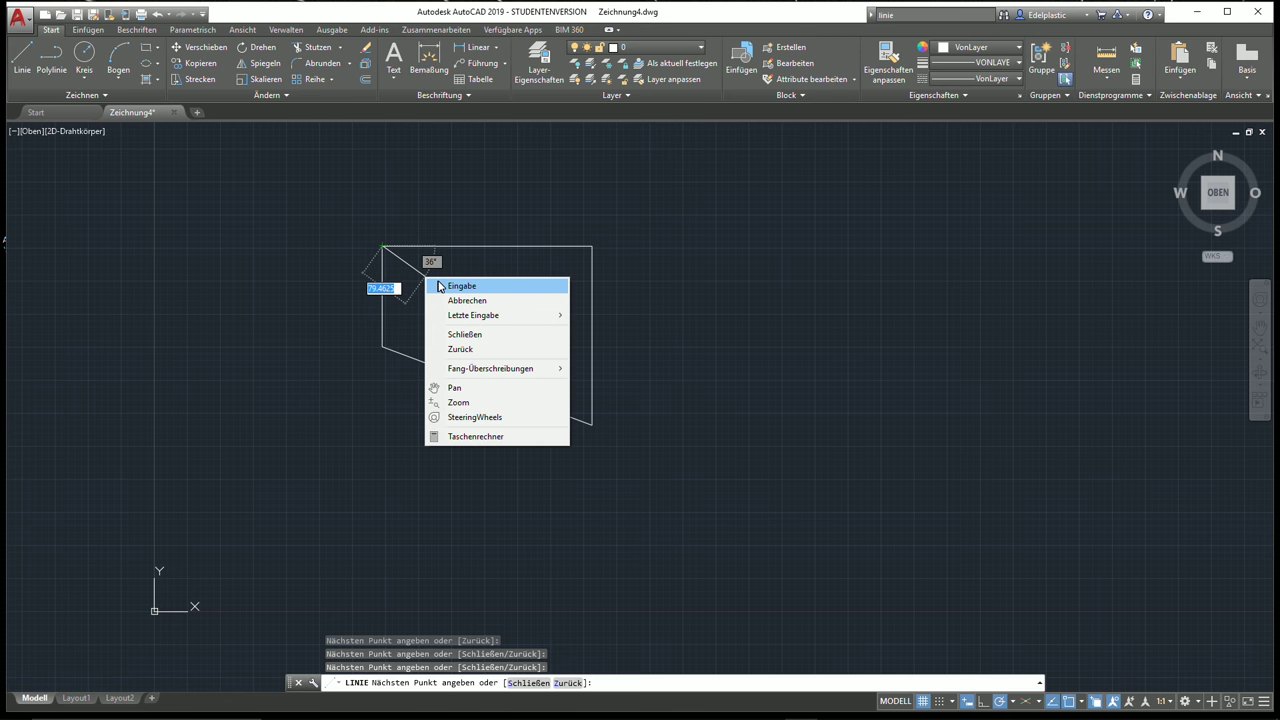
{"action": "left_click", "coordinate": [448, 288]}
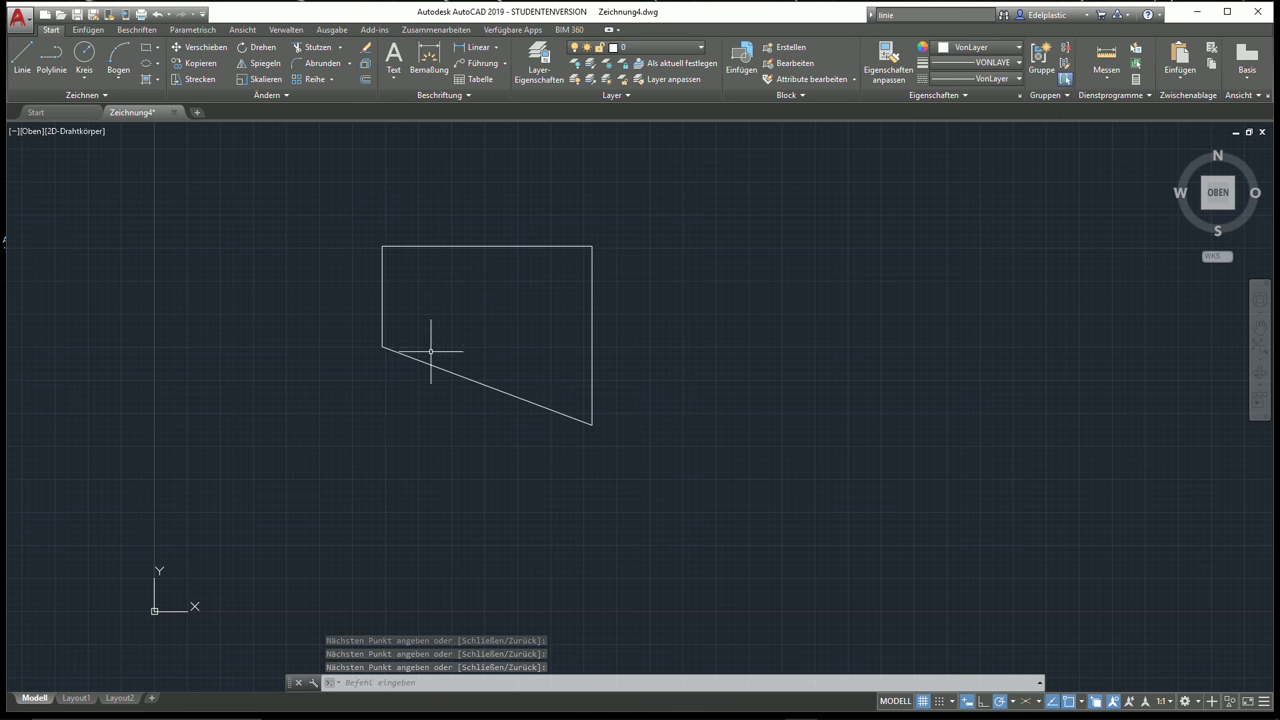
Window-select and delete the four outline lines, then show the Object Snap dropdown list
{"action": "left_click", "coordinate": [419, 245]}
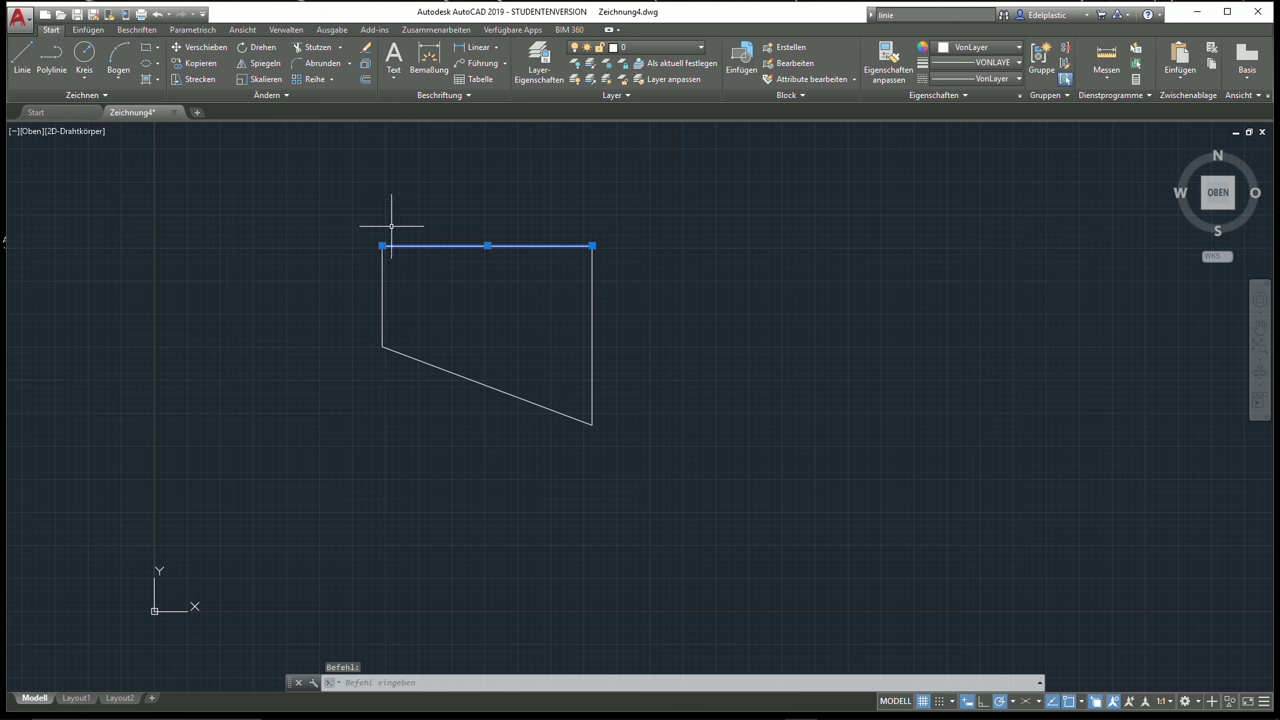
{"action": "key", "text": "Escape"}
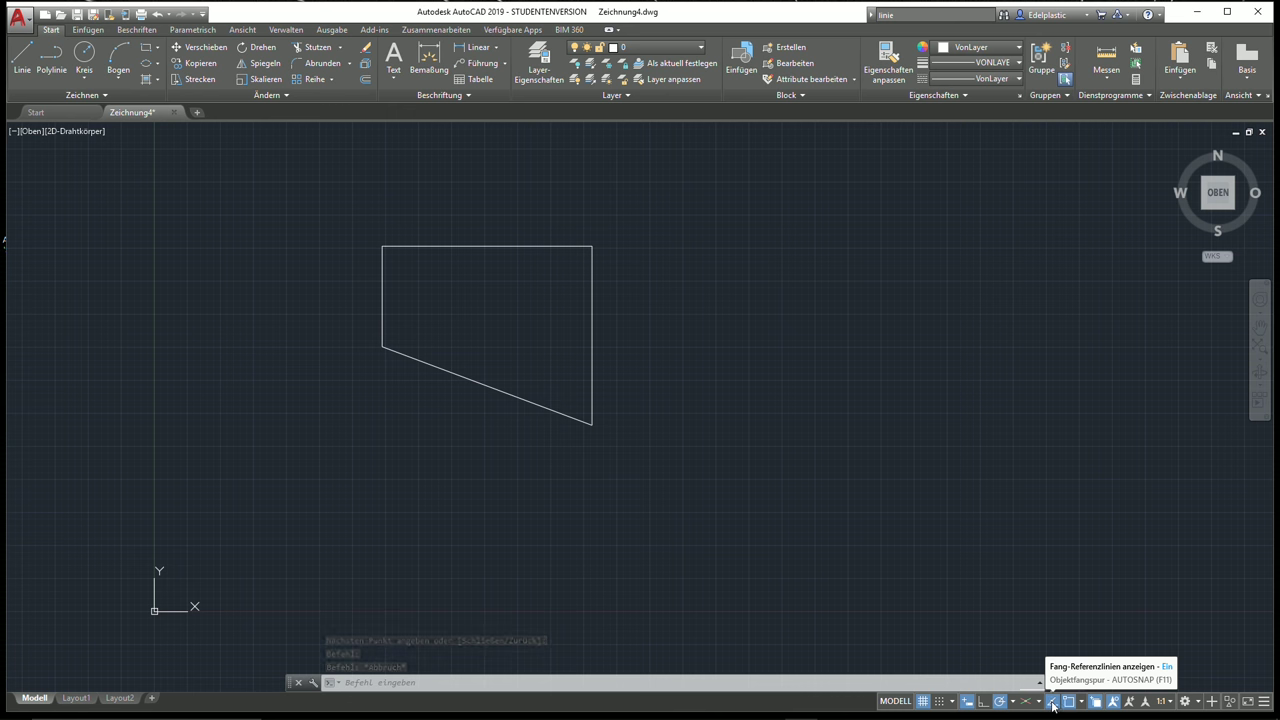
{"action": "left_click", "coordinate": [786, 523]}
{"action": "left_click", "coordinate": [345, 212]}
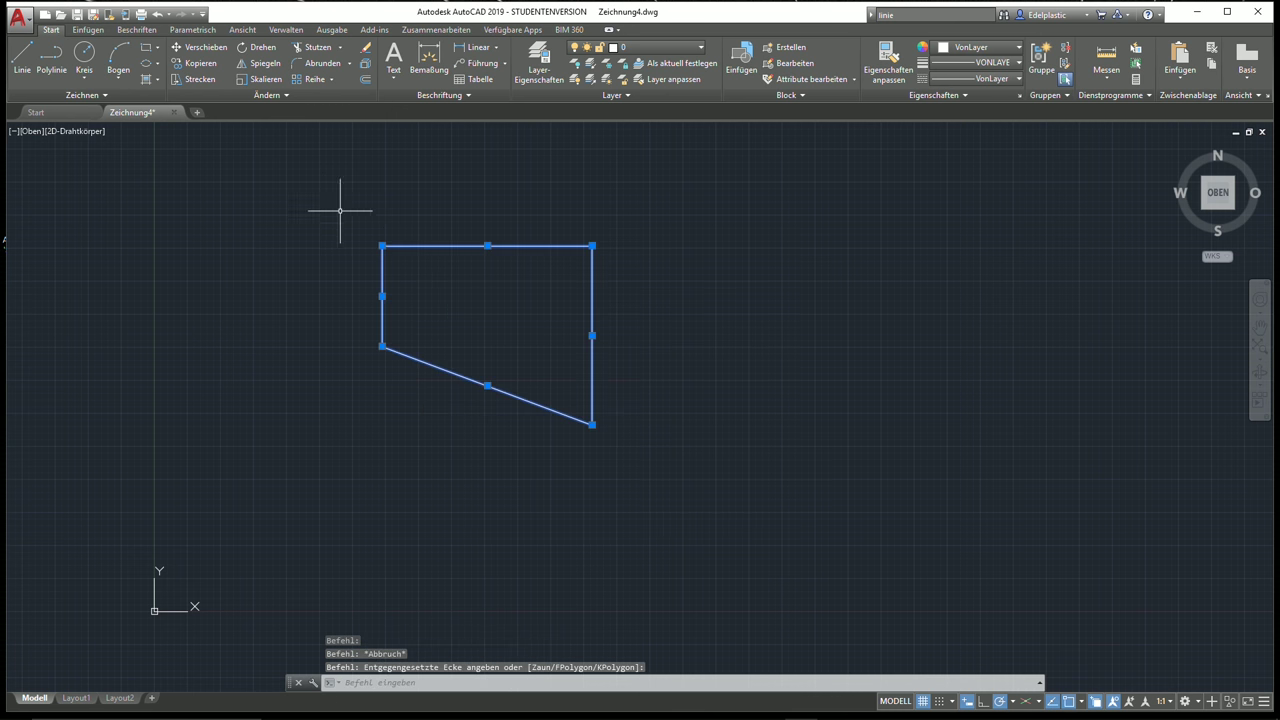
{"action": "key", "text": "Delete"}
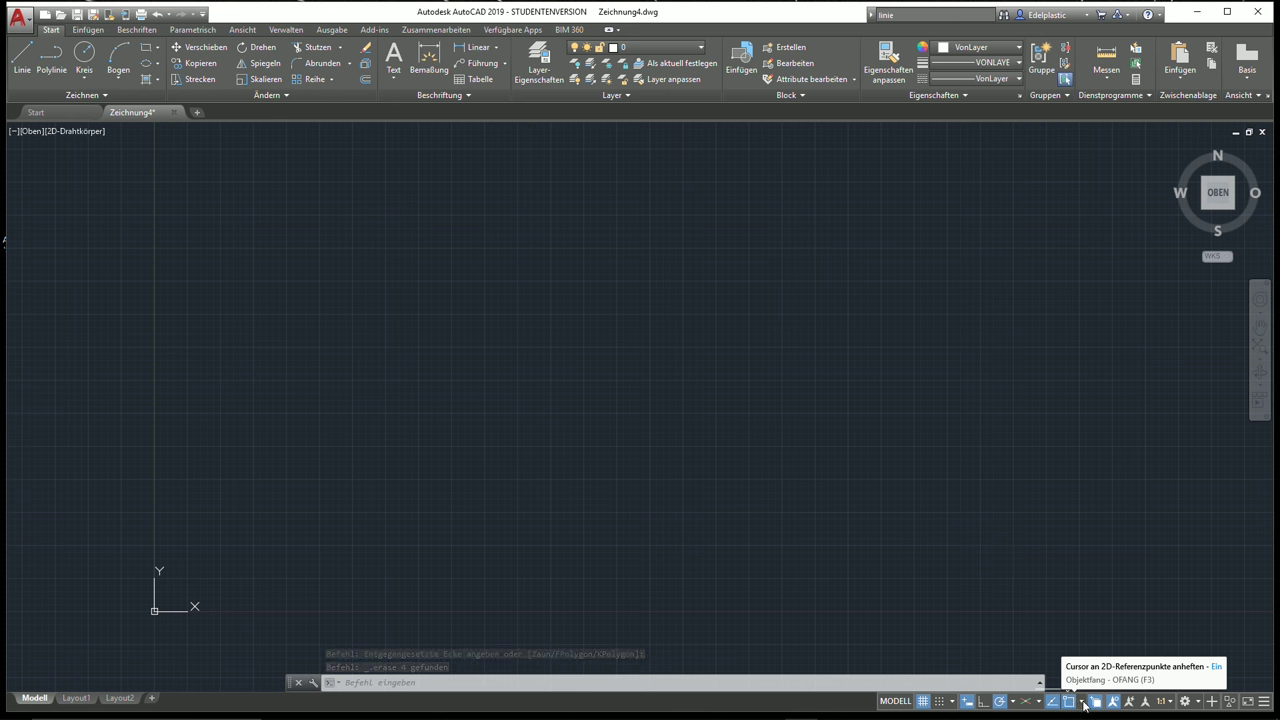
{"action": "left_click", "coordinate": [1084, 704]}
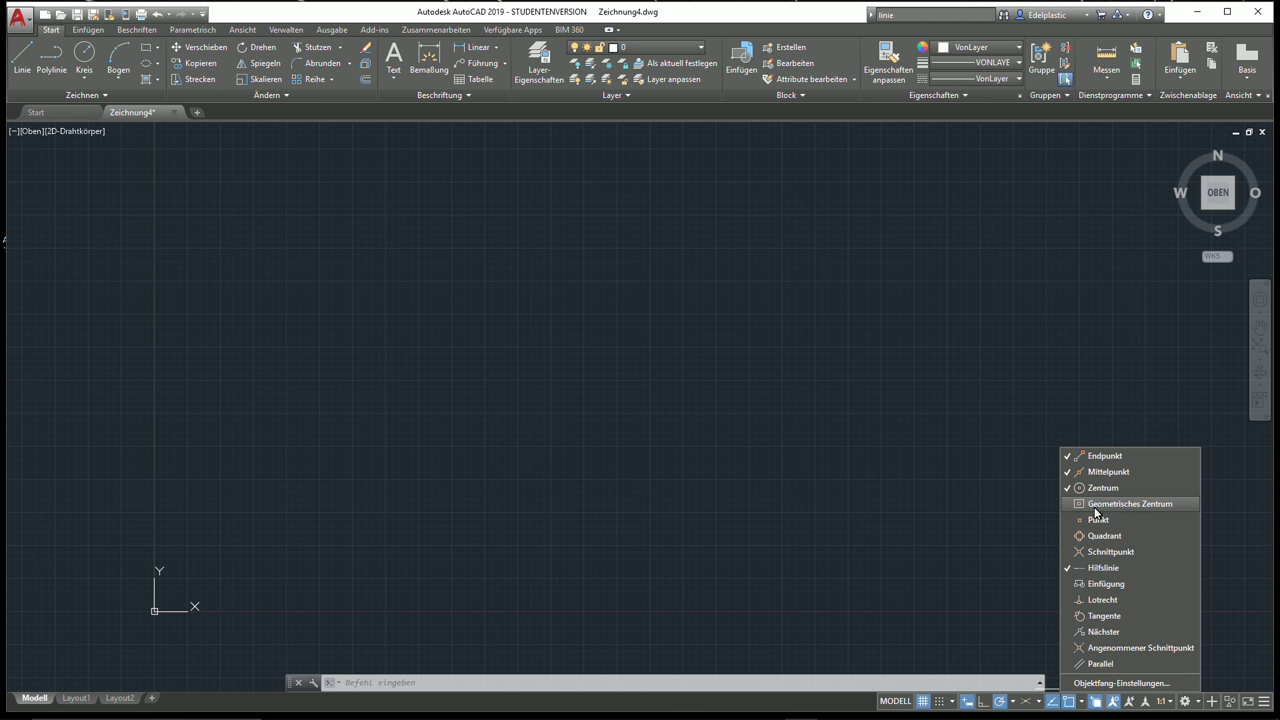
{"action": "left_click", "coordinate": [1105, 683]}
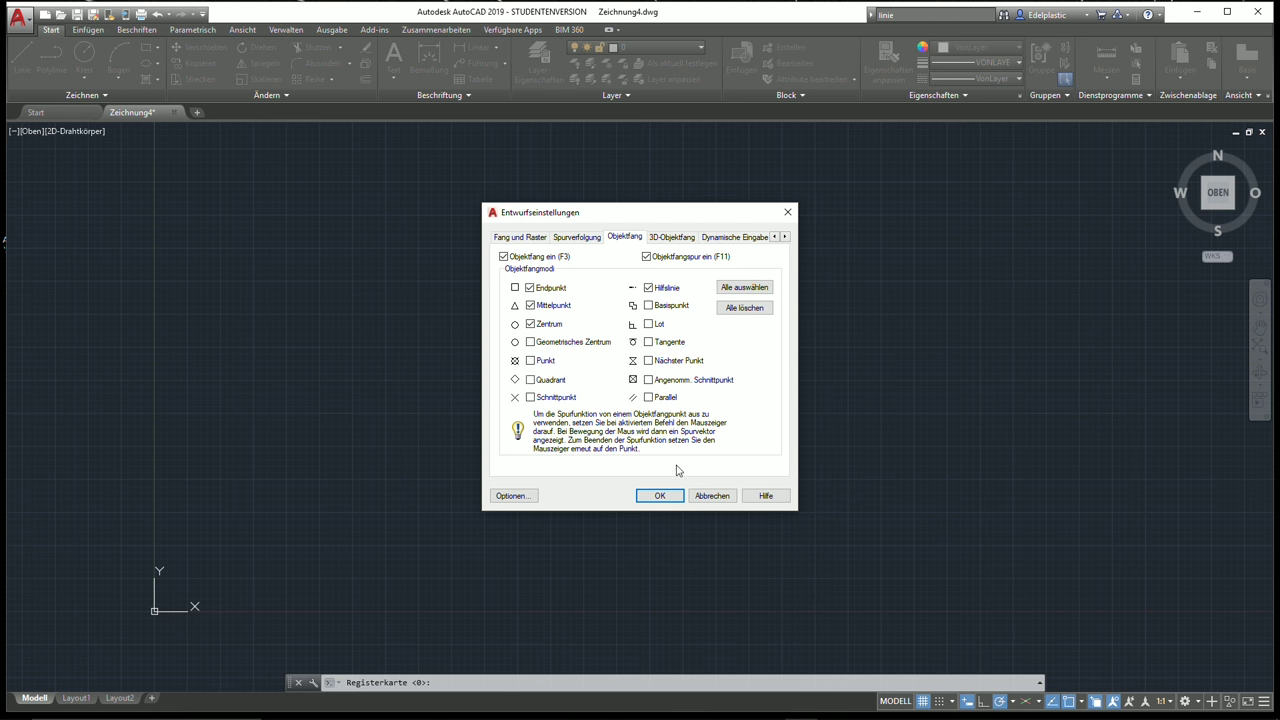
{"action": "left_click", "coordinate": [659, 496]}
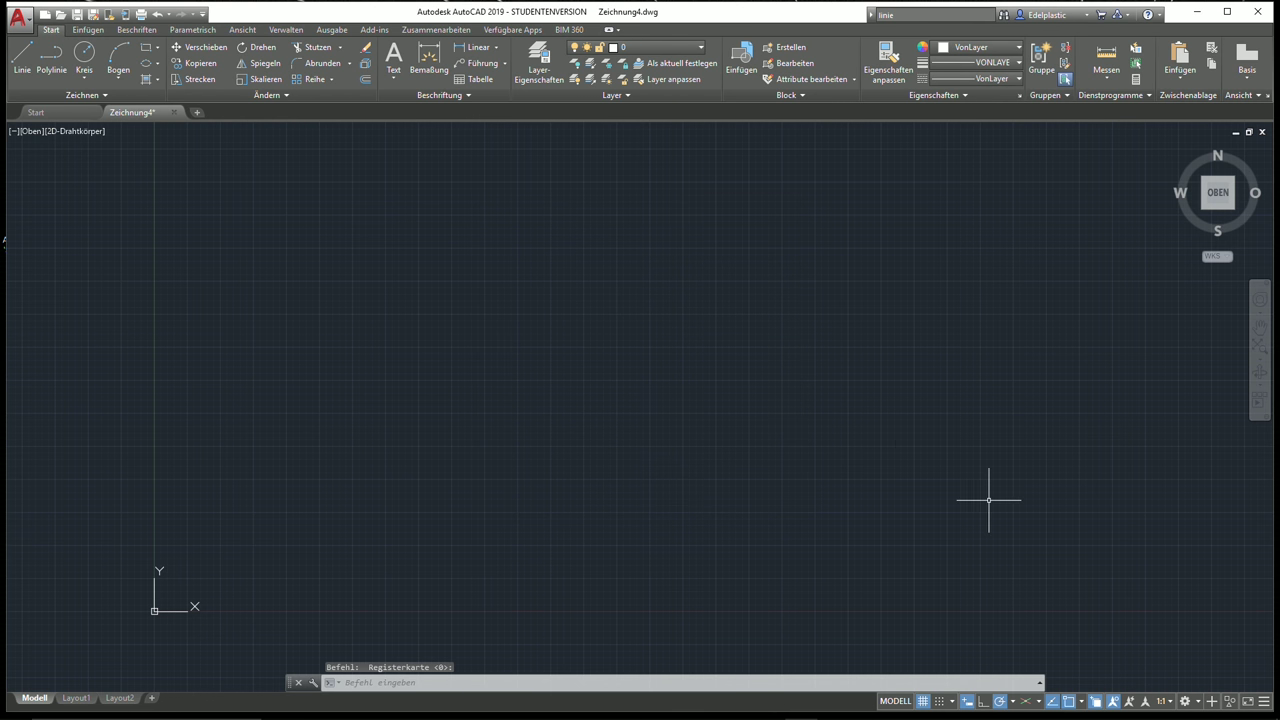
Draw a horizontal test line with LINIE
{"action": "left_click", "coordinate": [1080, 703]}
{"action": "left_click", "coordinate": [1080, 703]}
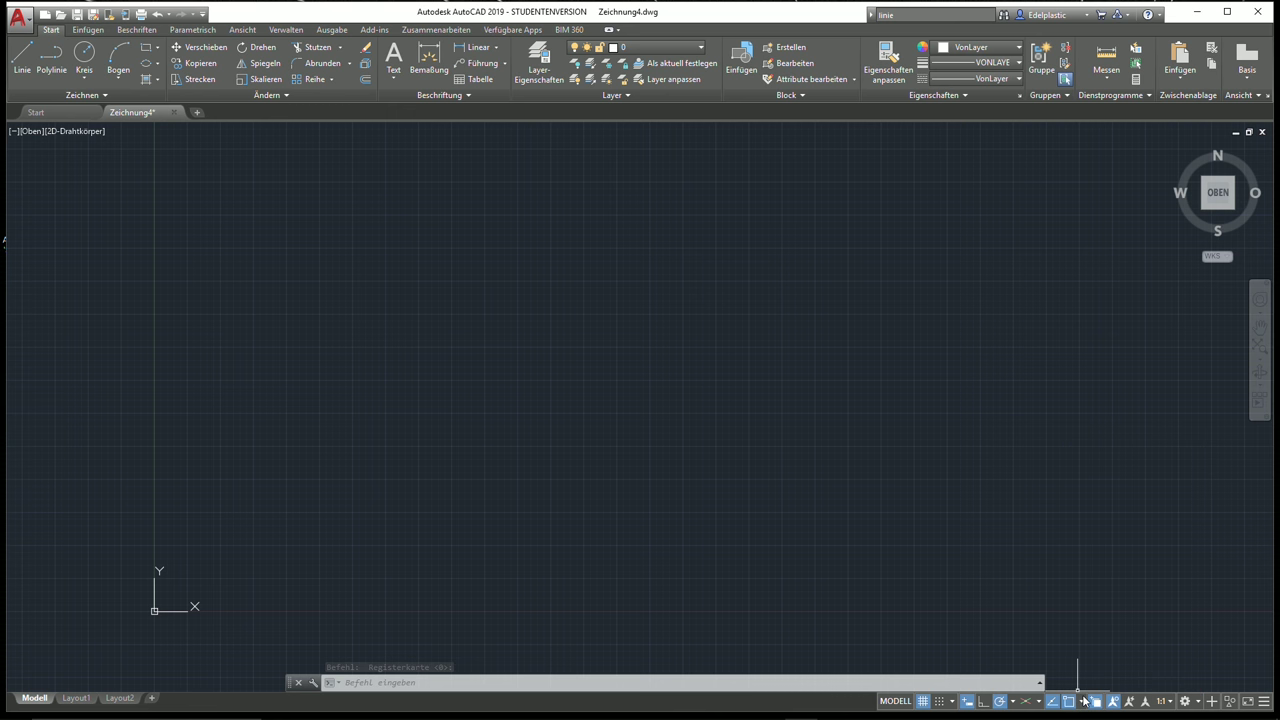
{"action": "left_click", "coordinate": [30, 62]}
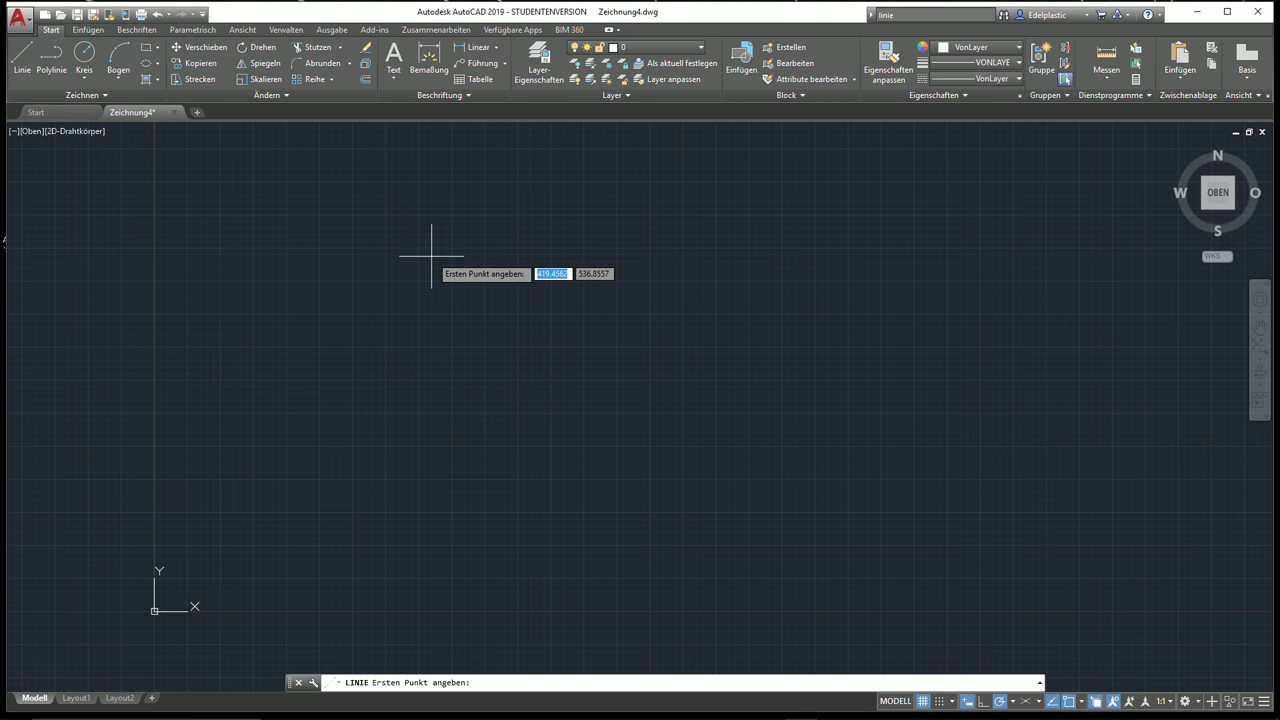
{"action": "left_click", "coordinate": [427, 361]}
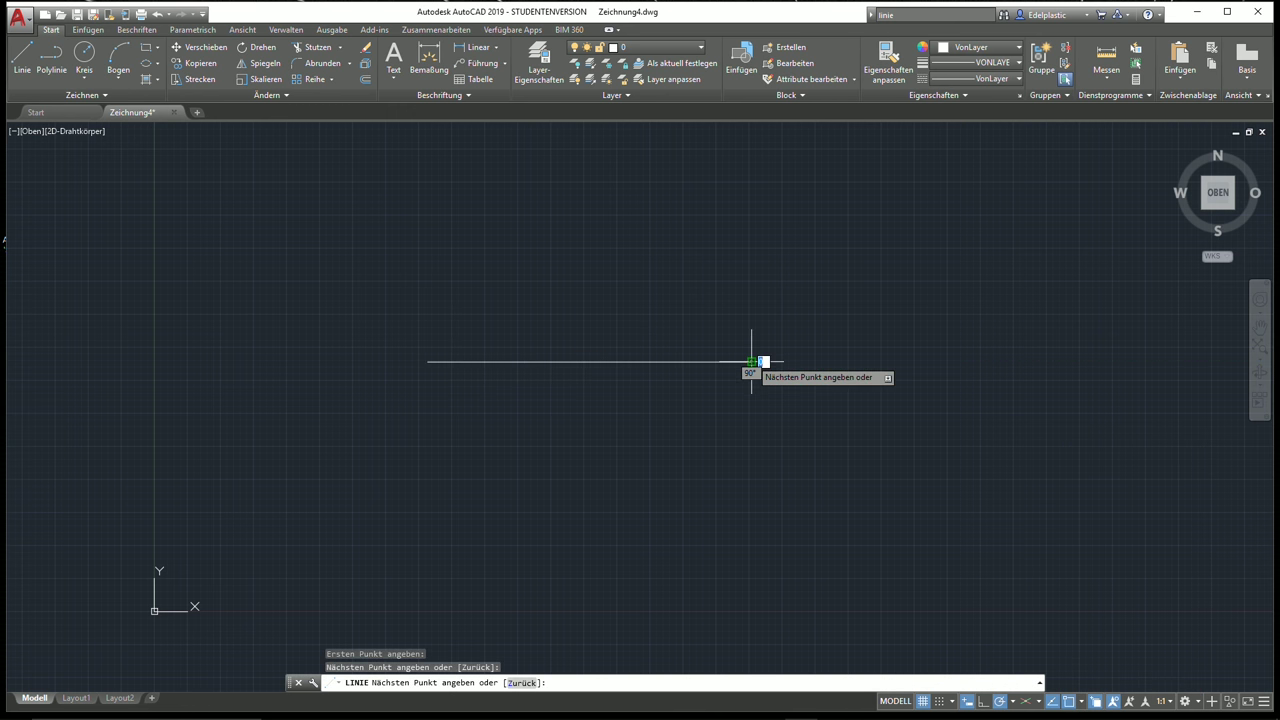
{"action": "right_click", "coordinate": [751, 361]}
{"action": "left_click", "coordinate": [785, 367]}
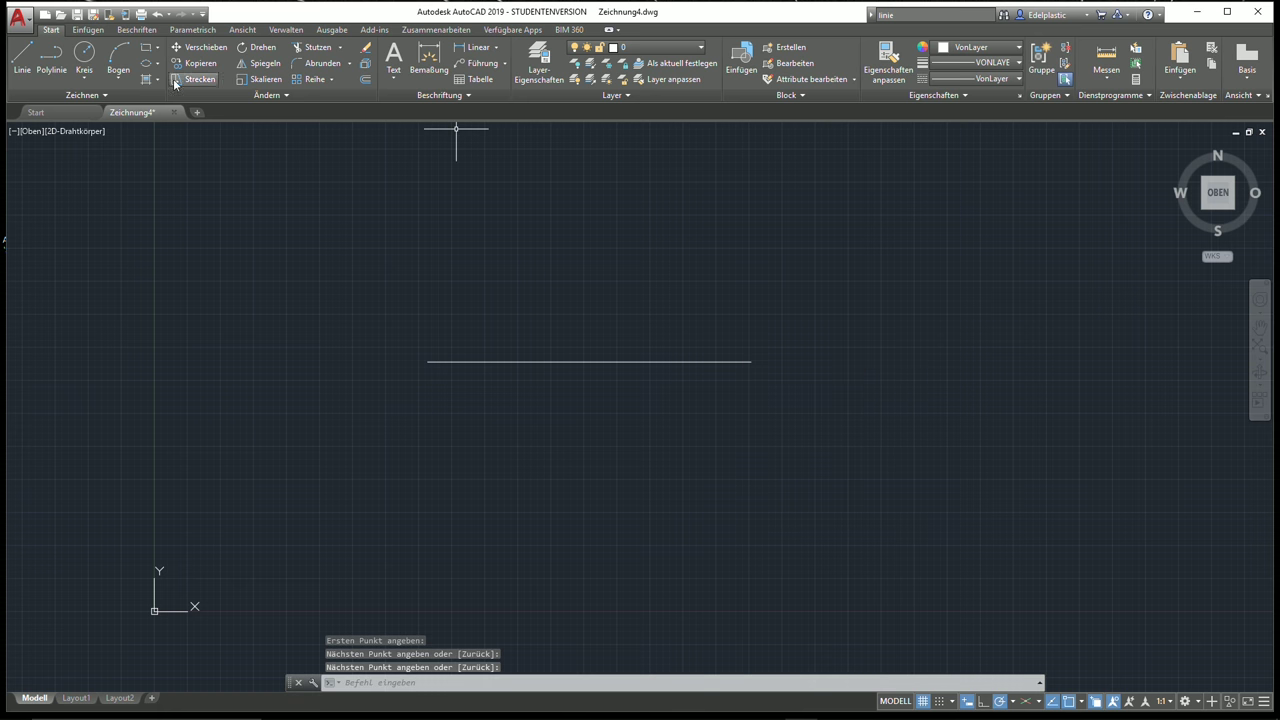
Erase the test line with a selection window and start a KREIS circle
{"action": "left_click", "coordinate": [19, 58]}
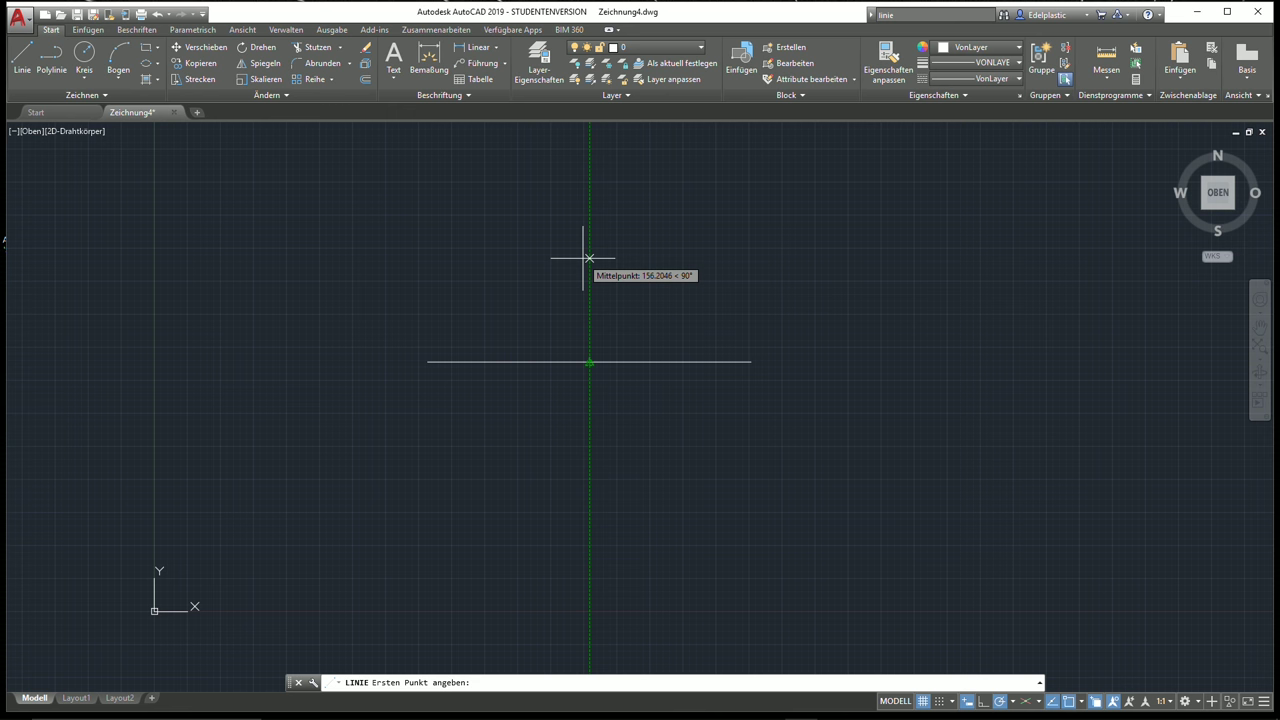
{"action": "key", "text": "Escape"}
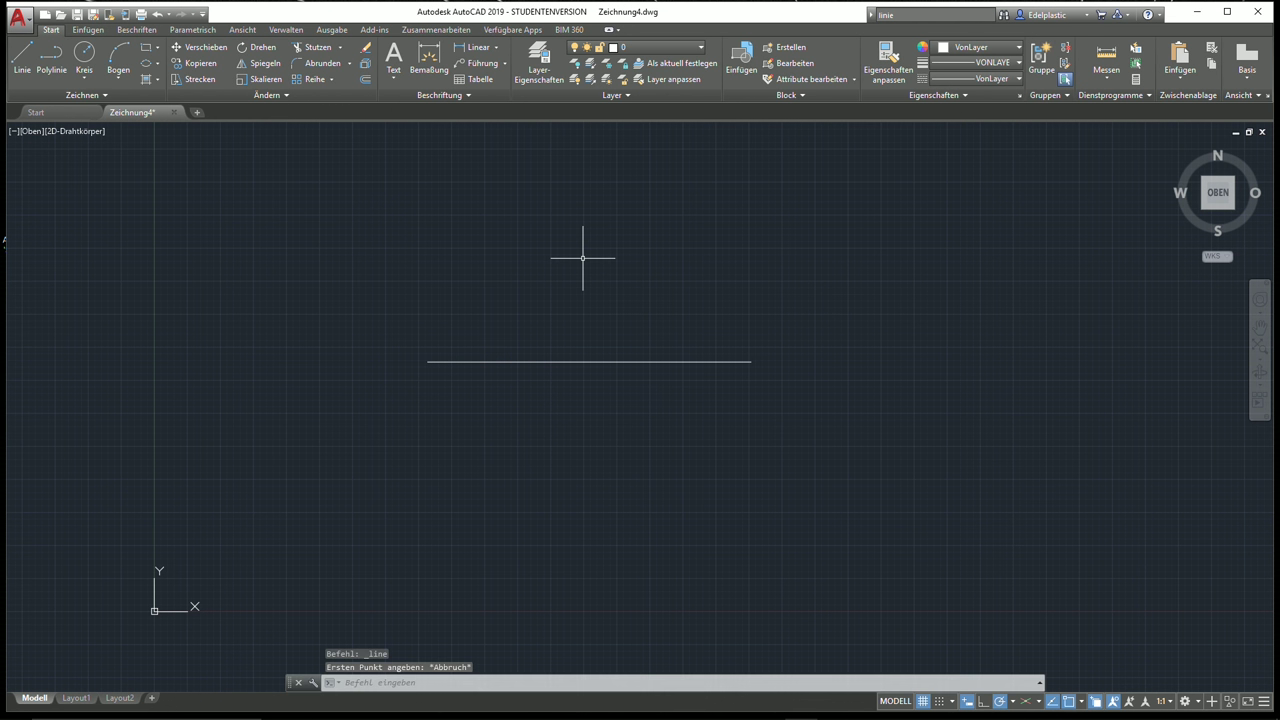
{"action": "left_click", "coordinate": [654, 394]}
{"action": "left_click", "coordinate": [409, 214]}
{"action": "key", "text": "Delete"}
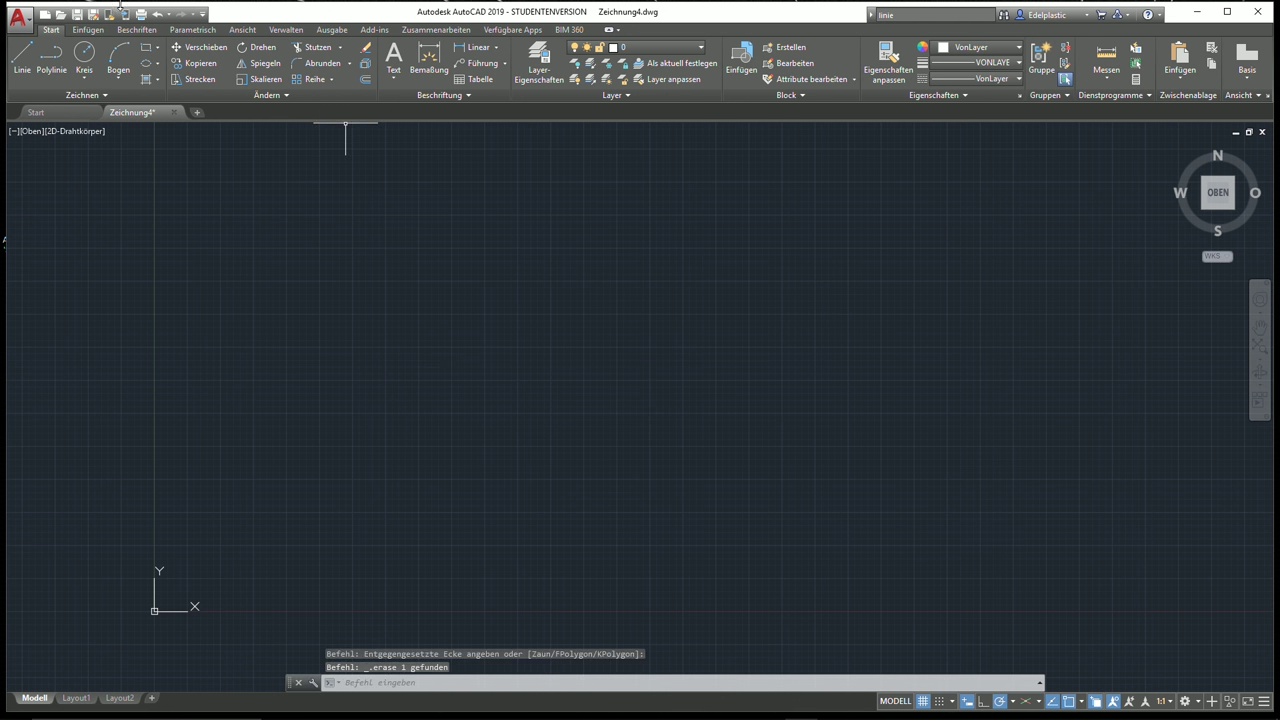
{"action": "left_click", "coordinate": [84, 58]}
Place the circle's centre near the drawing middle and pick its radius
{"action": "left_click", "coordinate": [567, 404]}
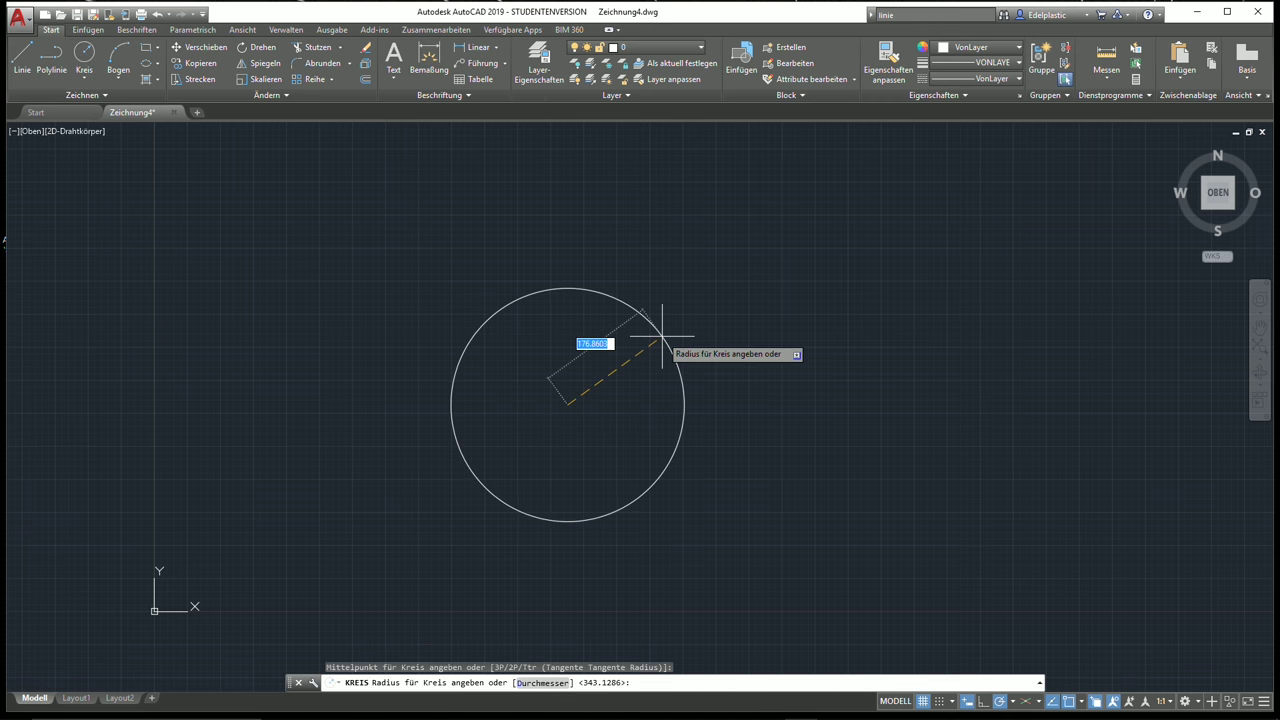
{"action": "left_click", "coordinate": [662, 337]}
{"action": "left_click", "coordinate": [30, 50]}
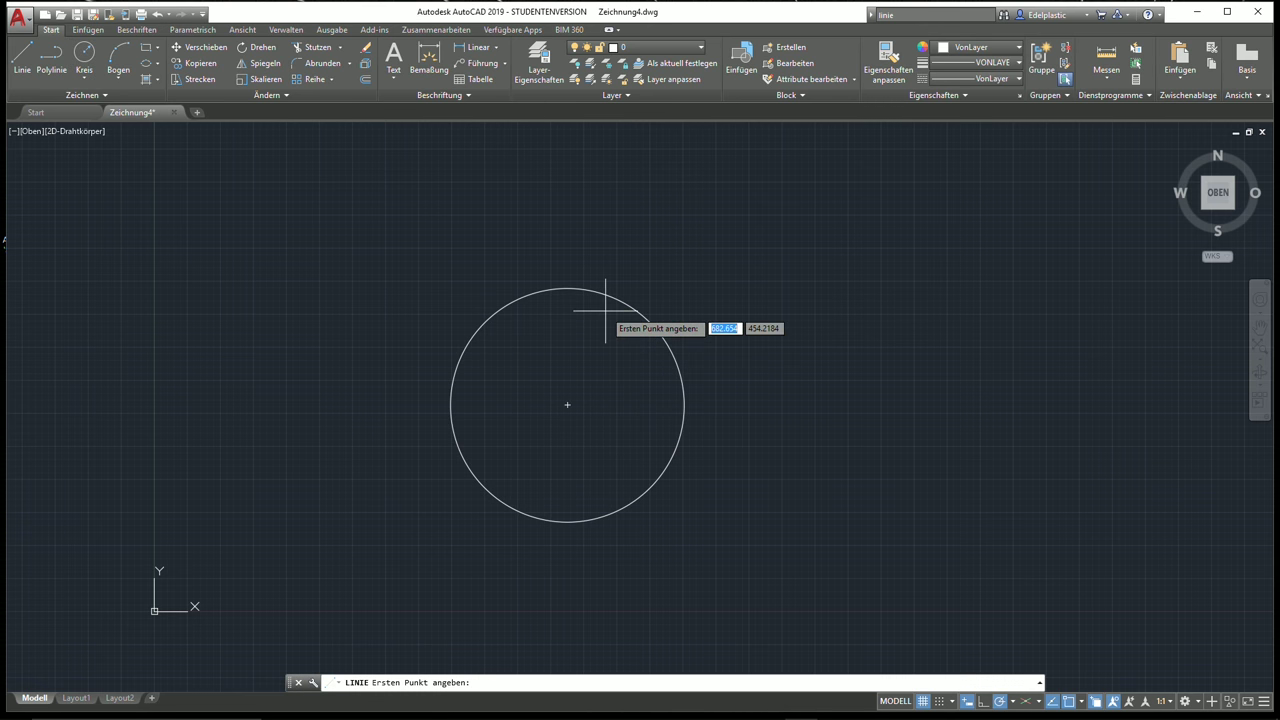
Check the Objektfang snap list, then restart LINIE awaiting its first point
{"action": "left_click", "coordinate": [1079, 702]}
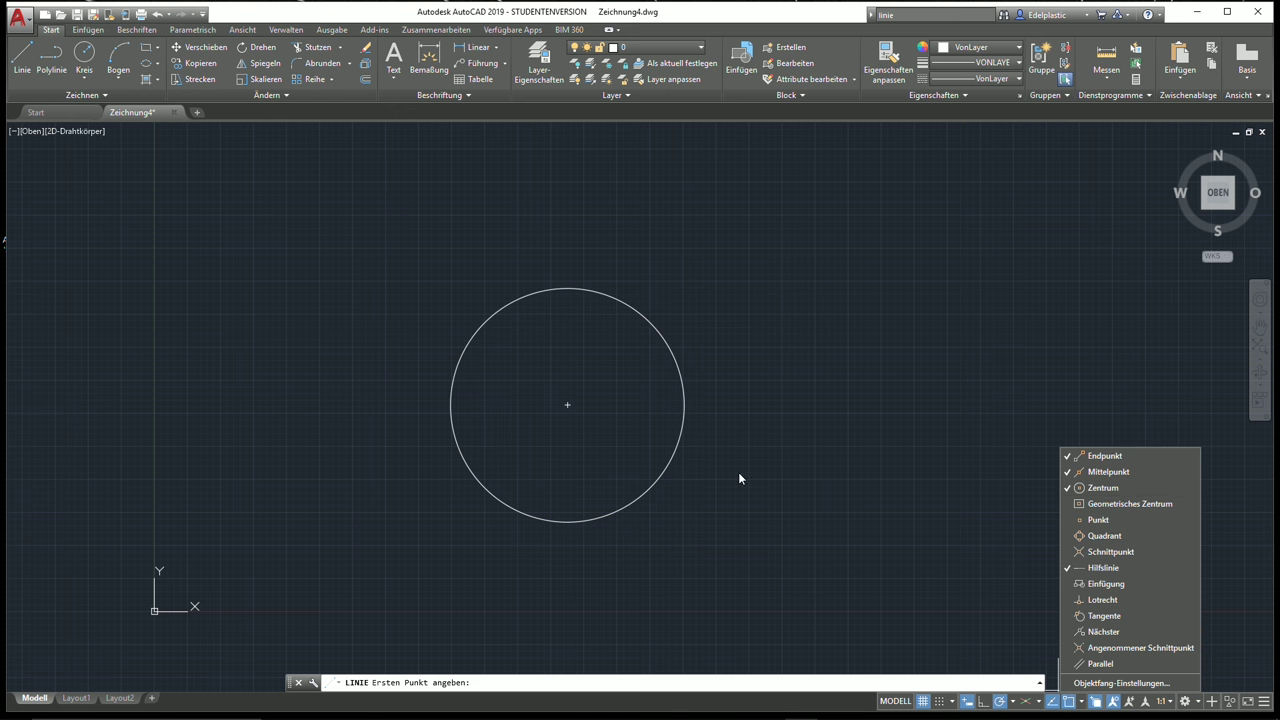
{"action": "key", "text": "Escape"}
{"action": "key", "text": "Escape"}
{"action": "left_click", "coordinate": [711, 459]}
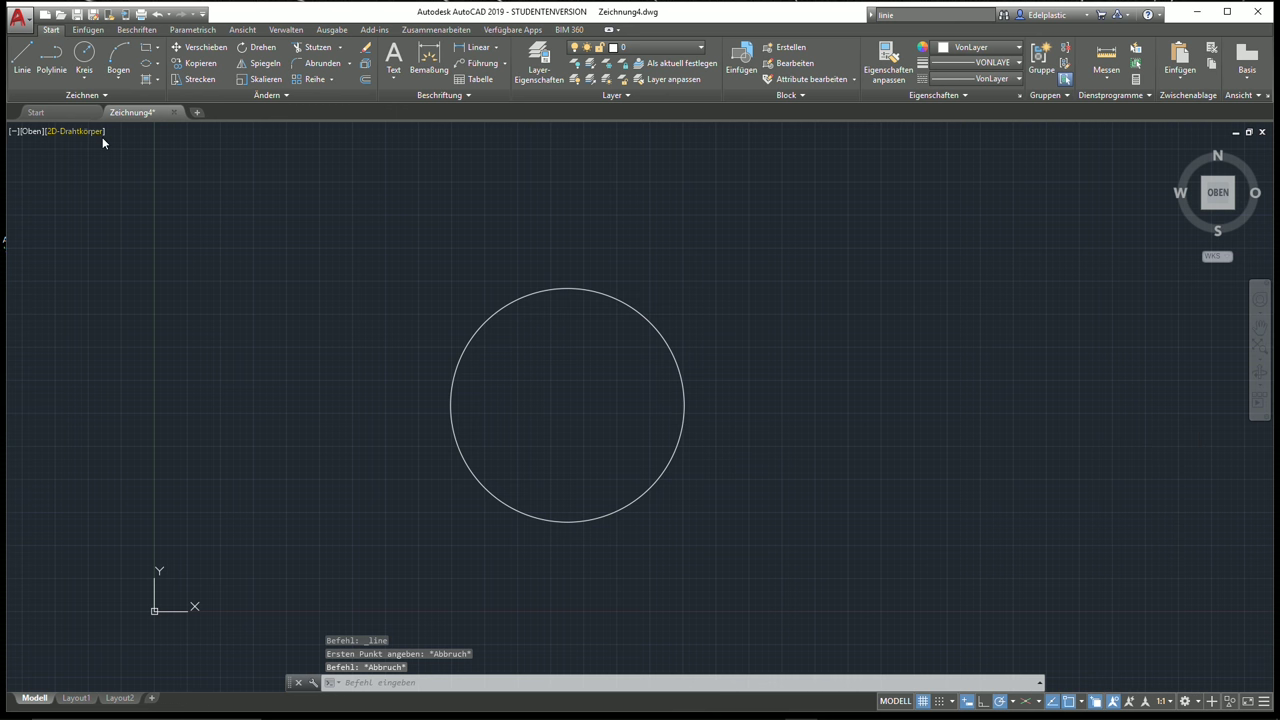
{"action": "key", "text": "Return"}
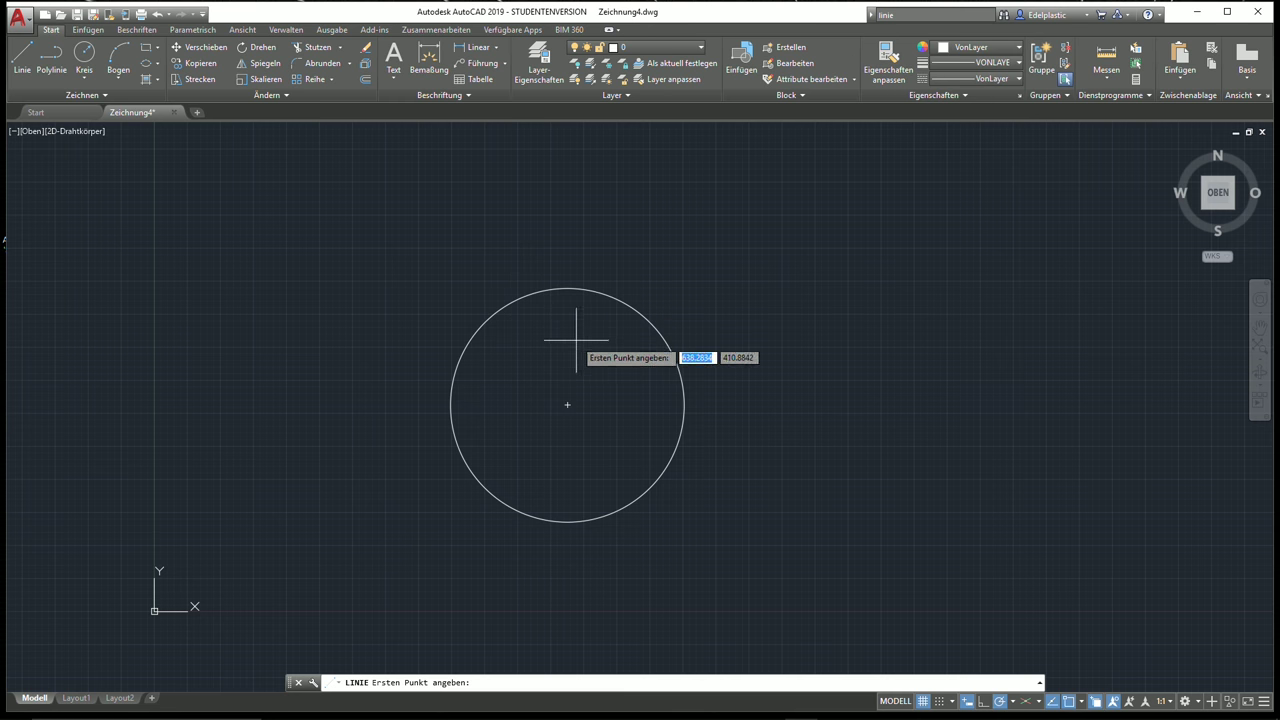
Draw a line from the circle's right quadrant horizontally out to the right
{"action": "right_click", "coordinate": [866, 356], "text": "shift"}
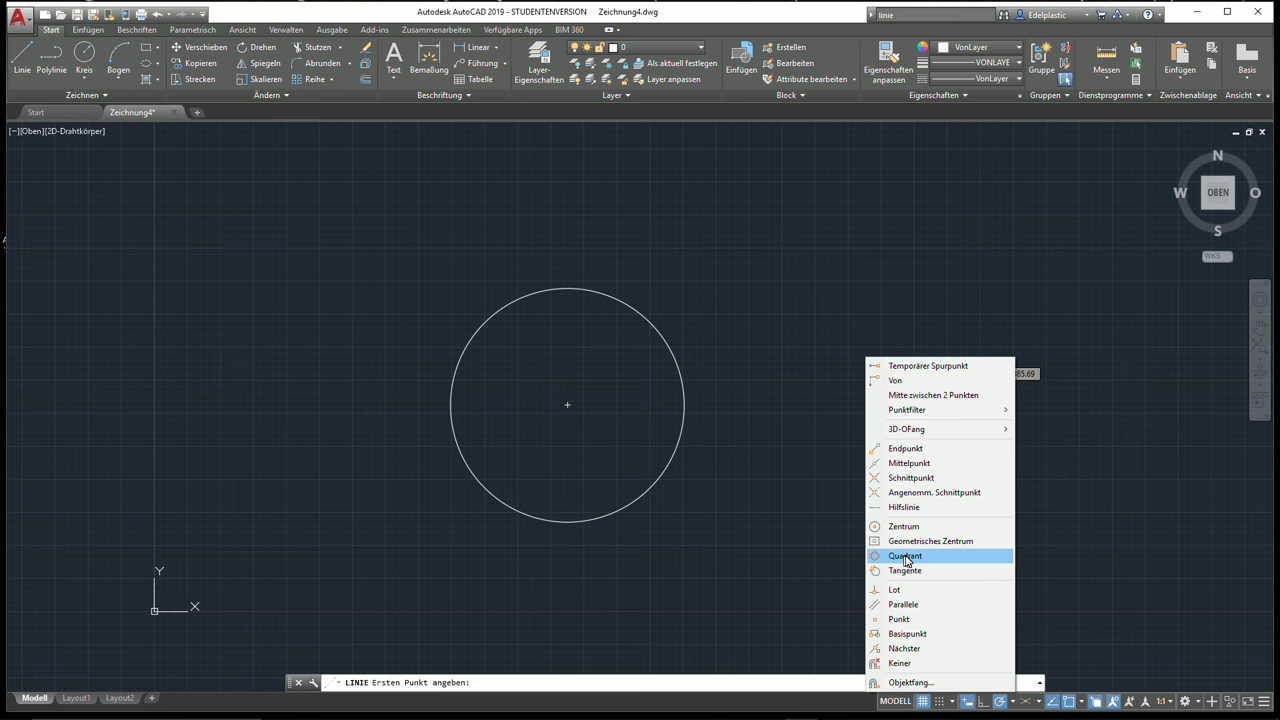
{"action": "left_click", "coordinate": [906, 556]}
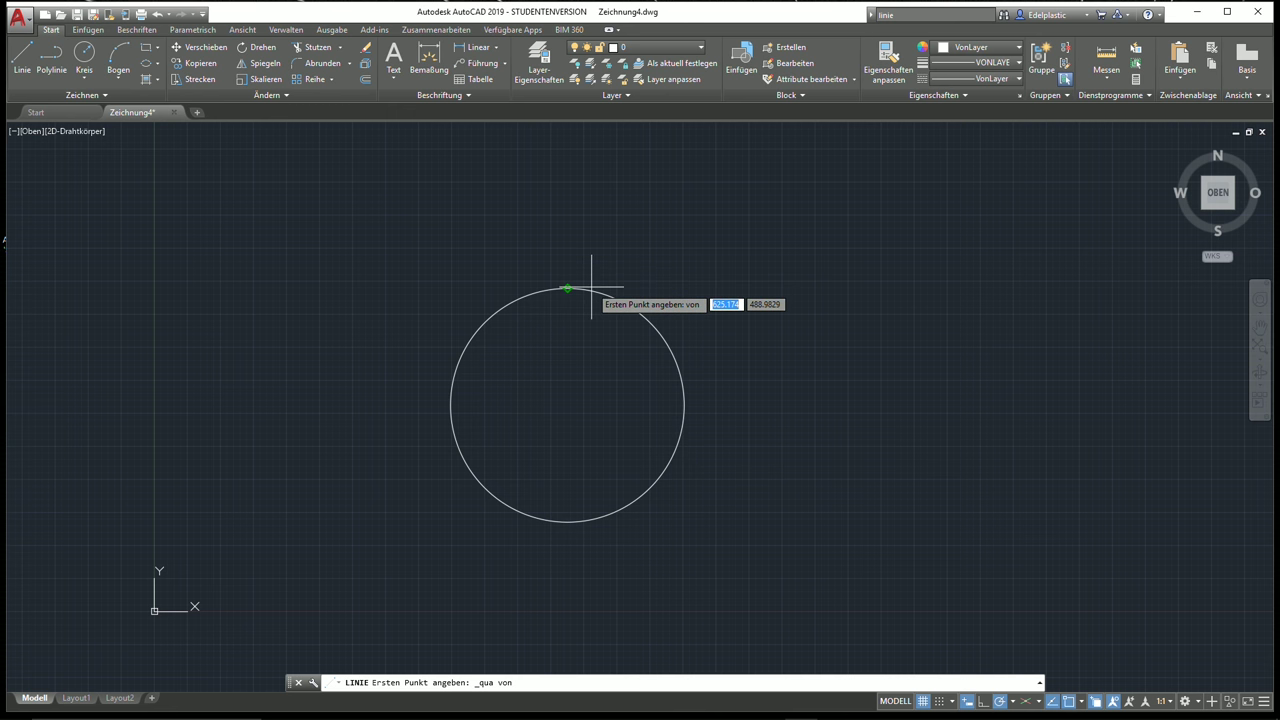
{"action": "left_click", "coordinate": [683, 405]}
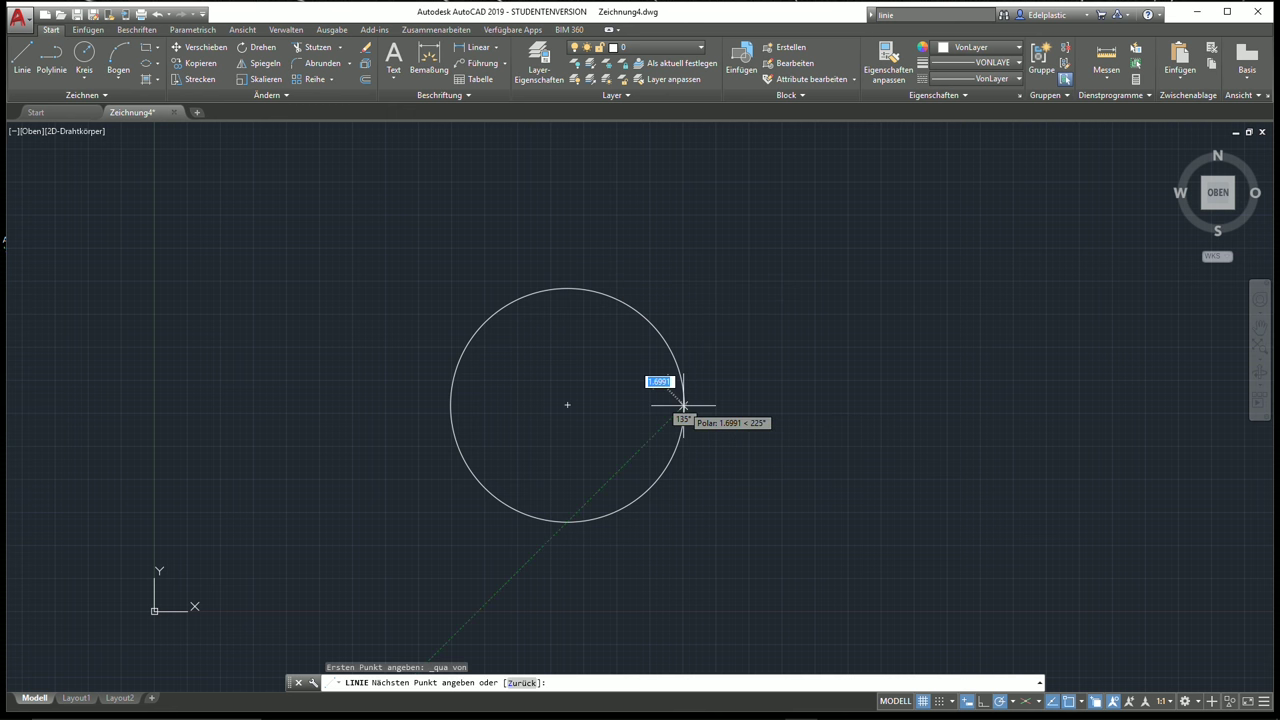
{"action": "left_click", "coordinate": [958, 405]}
{"action": "right_click", "coordinate": [962, 403]}
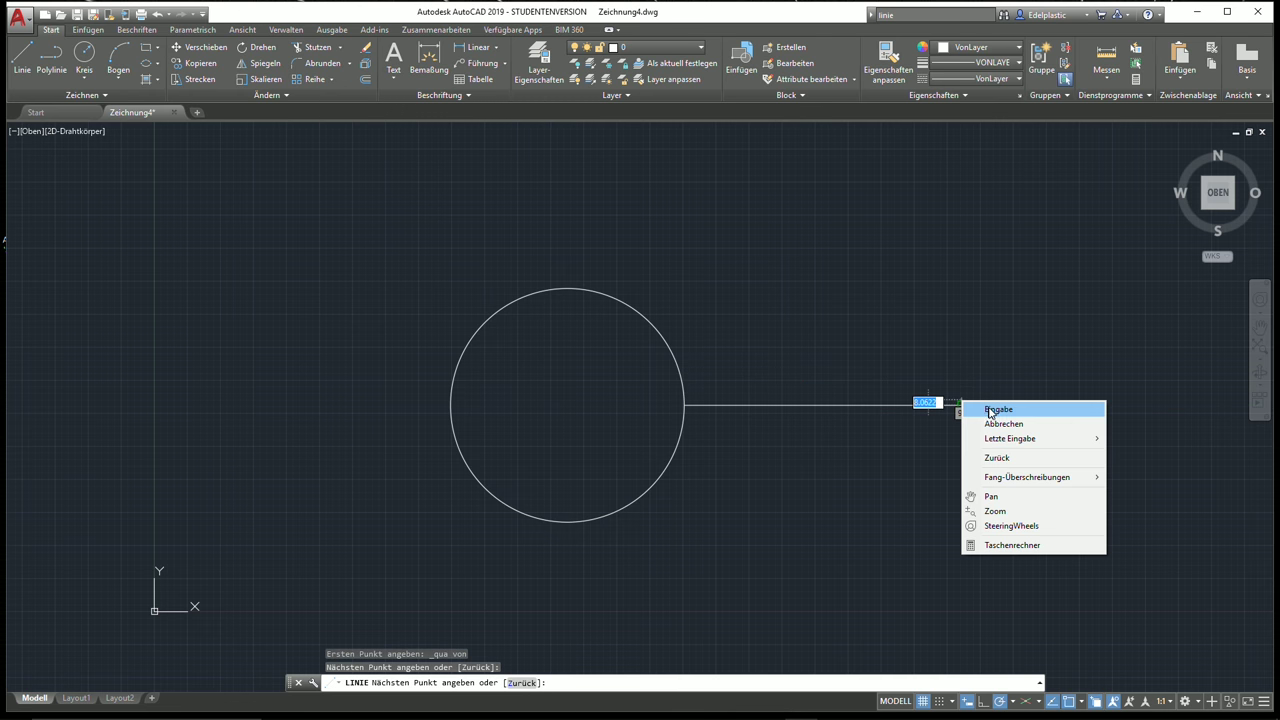
{"action": "left_click", "coordinate": [990, 411]}
{"action": "left_click", "coordinate": [22, 58]}
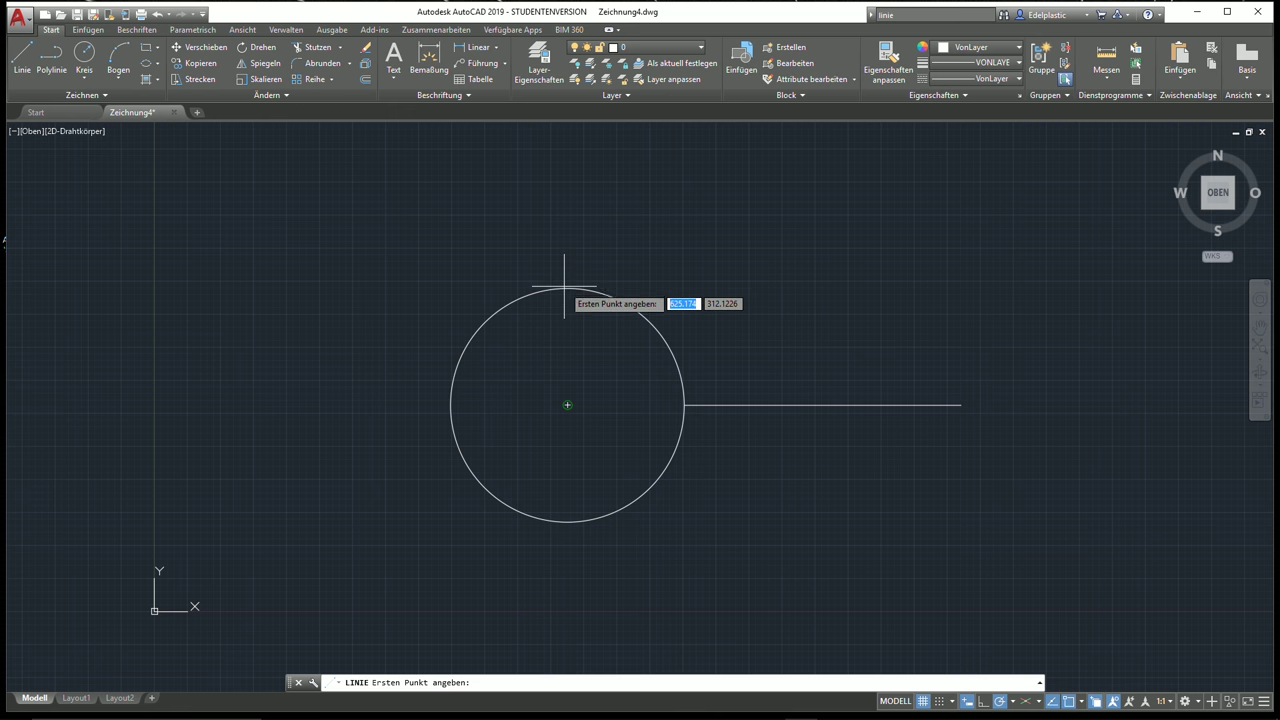
Draw a line from the circle's top quadrant rightward, then perpendicular down onto the horizontal line
{"action": "right_click", "coordinate": [686, 222], "text": "shift"}
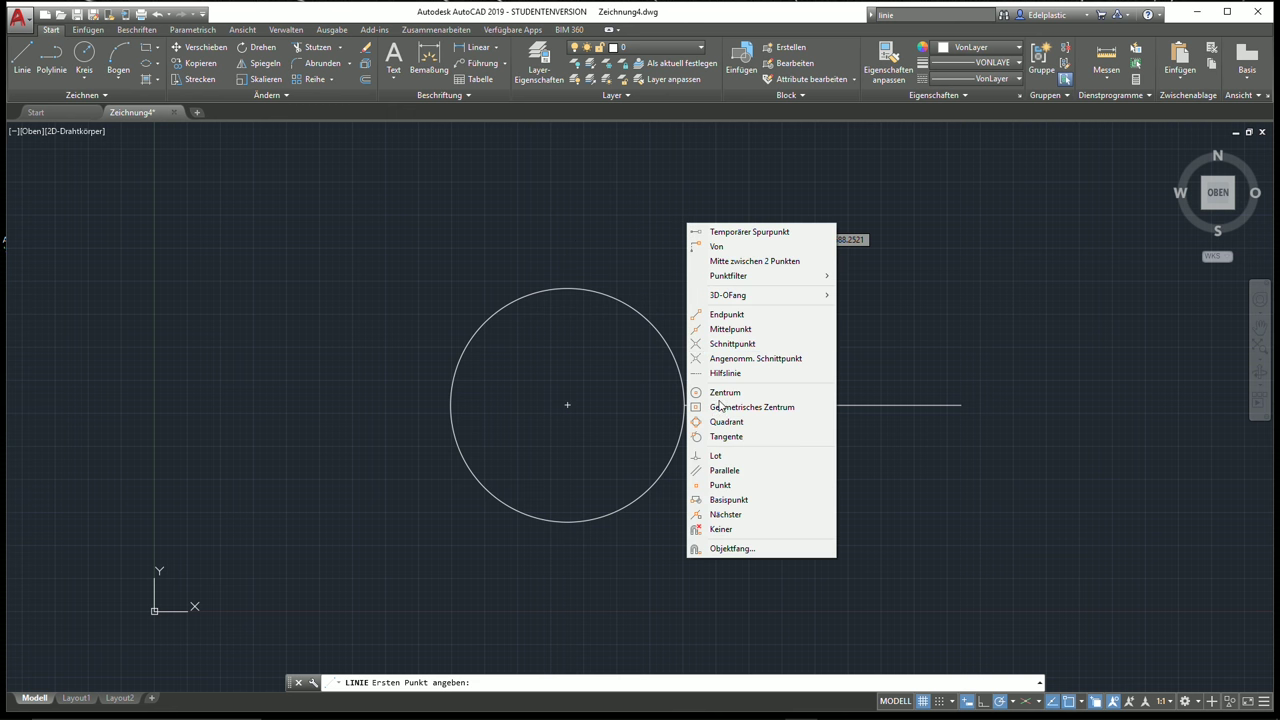
{"action": "left_click", "coordinate": [727, 422]}
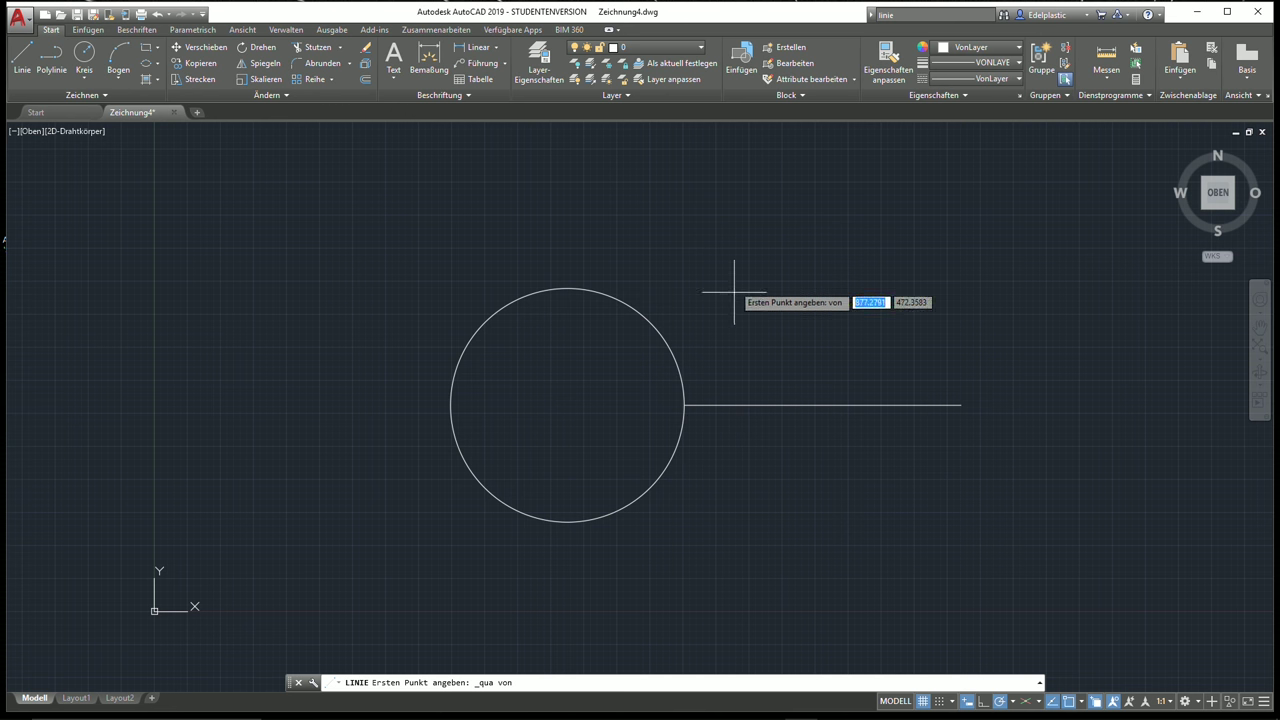
{"action": "left_click", "coordinate": [567, 289]}
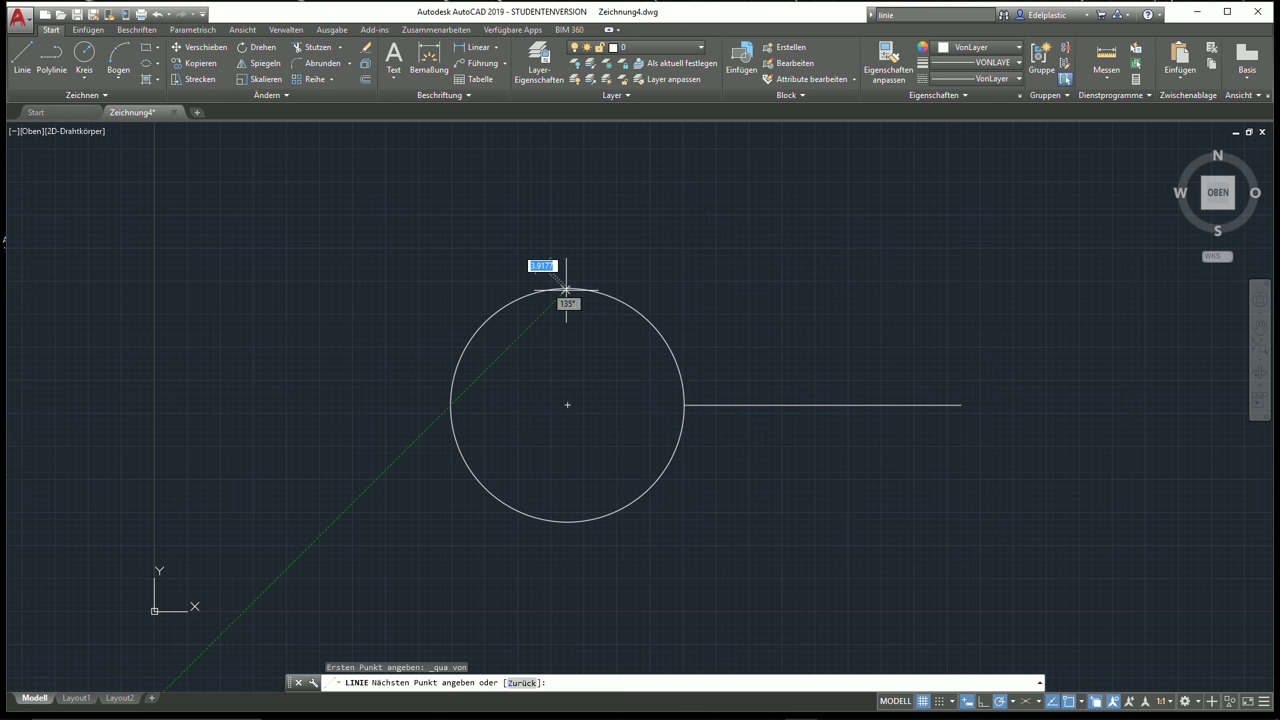
{"action": "left_click", "coordinate": [873, 289]}
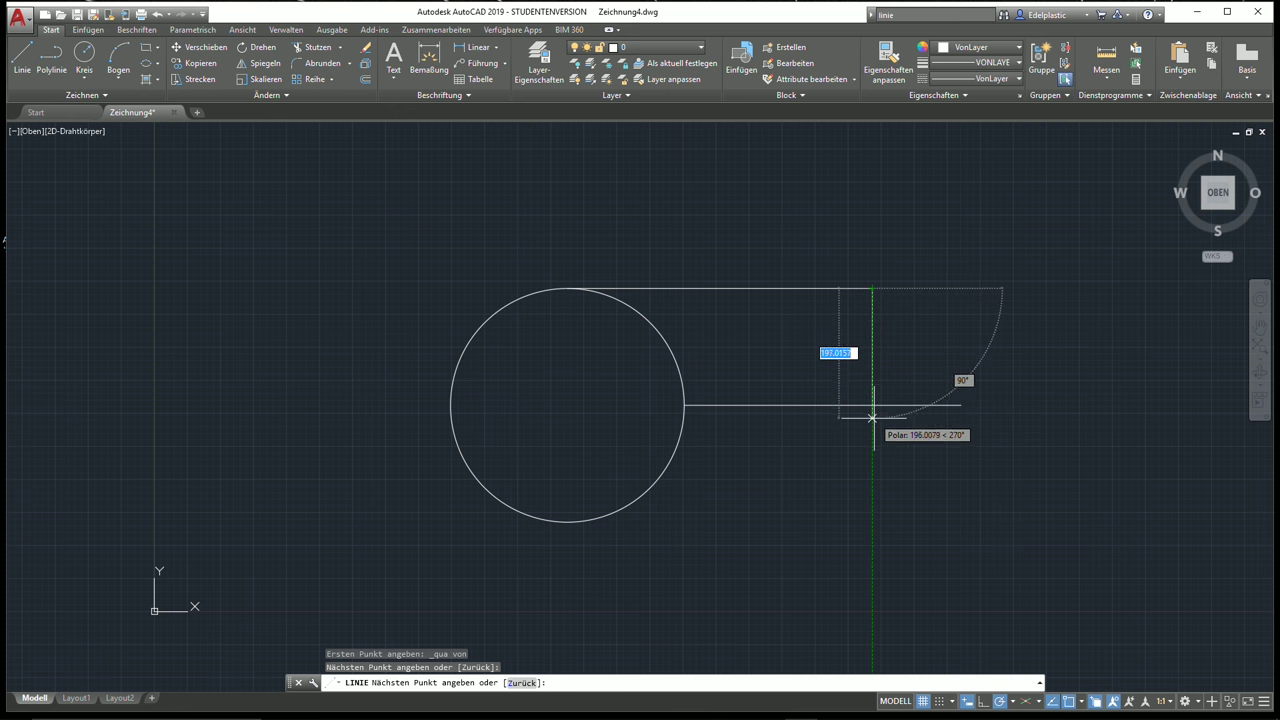
{"action": "right_click", "coordinate": [872, 367], "text": "shift"}
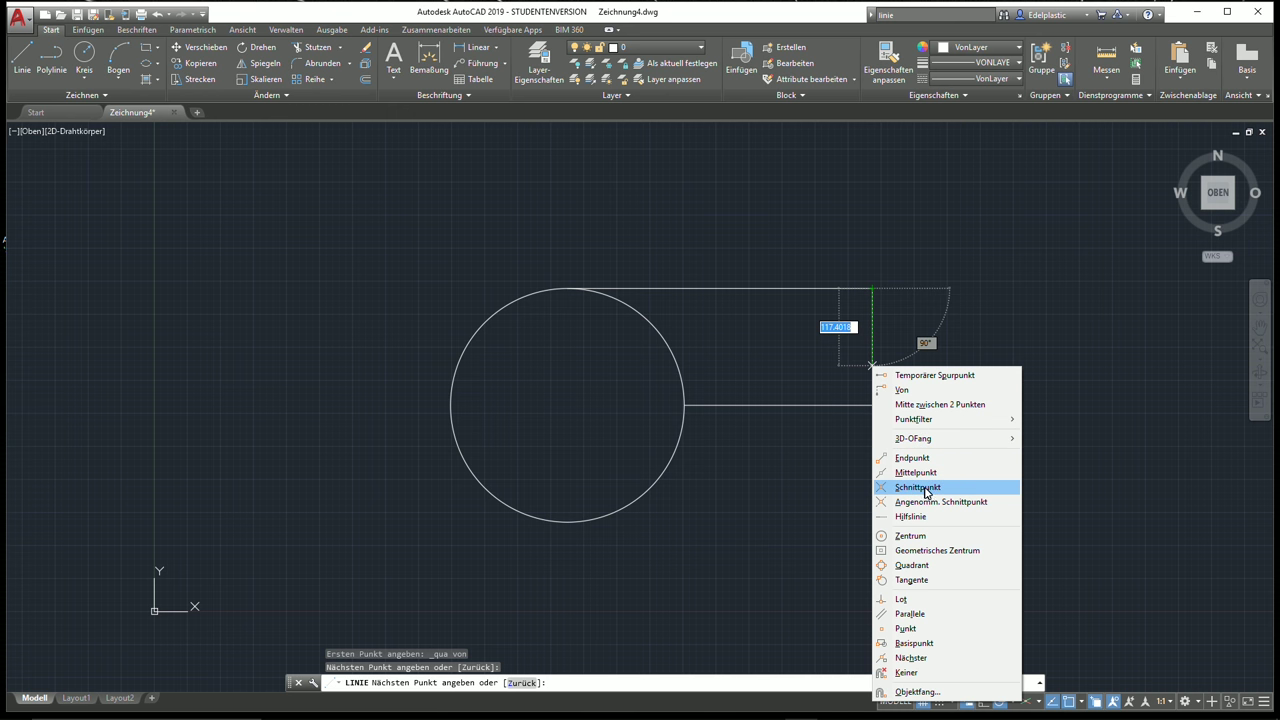
{"action": "left_click", "coordinate": [919, 600]}
{"action": "left_click", "coordinate": [872, 405]}
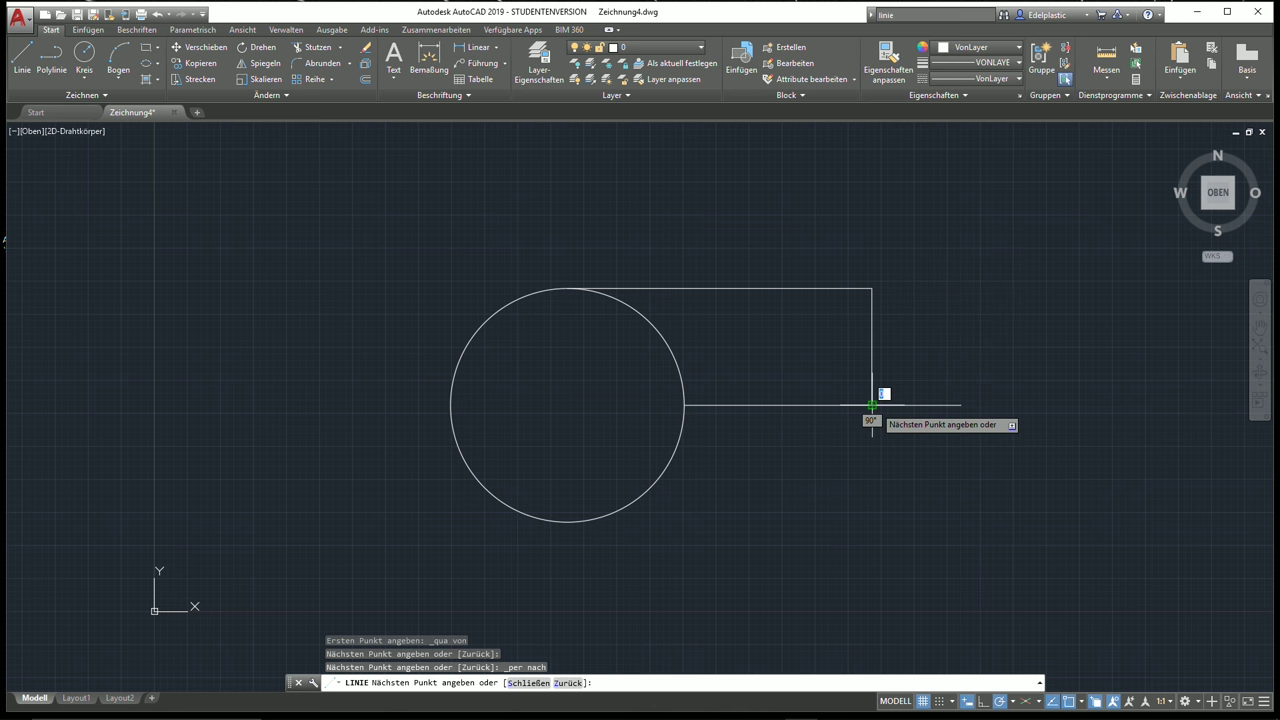
{"action": "right_click", "coordinate": [894, 444]}
{"action": "left_click", "coordinate": [925, 452]}
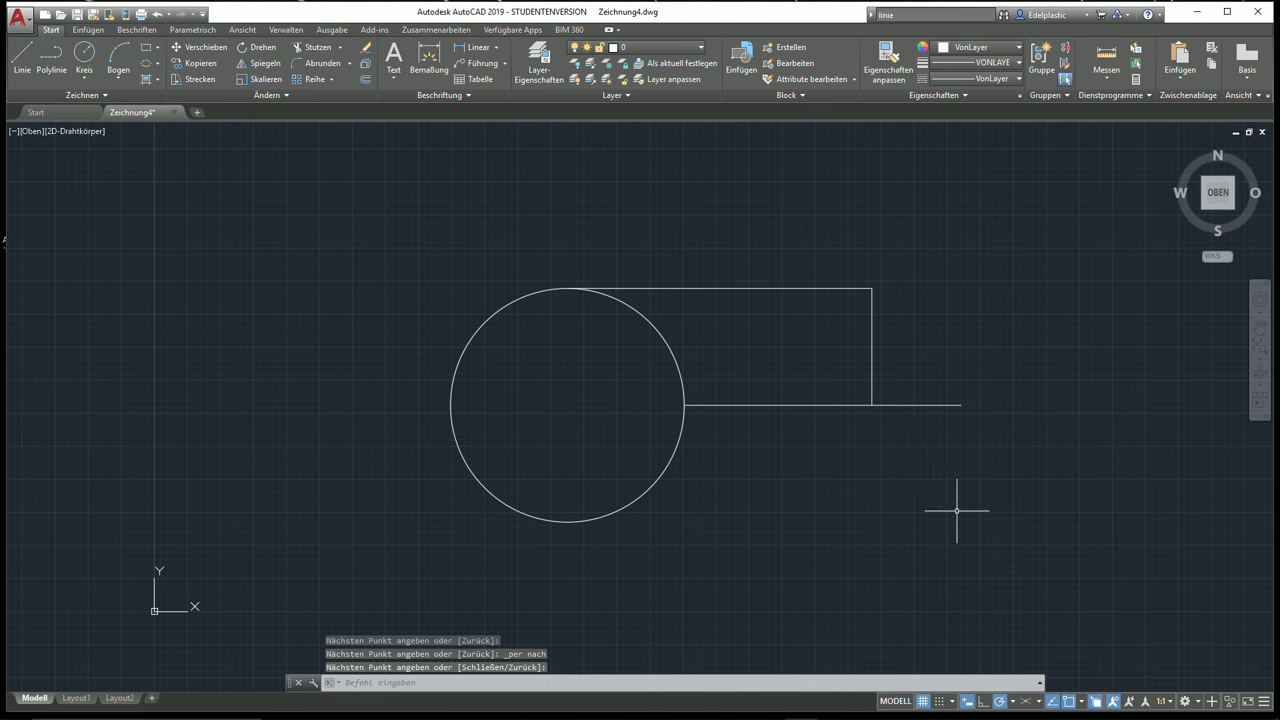
{"action": "right_click", "coordinate": [846, 428], "text": "shift"}
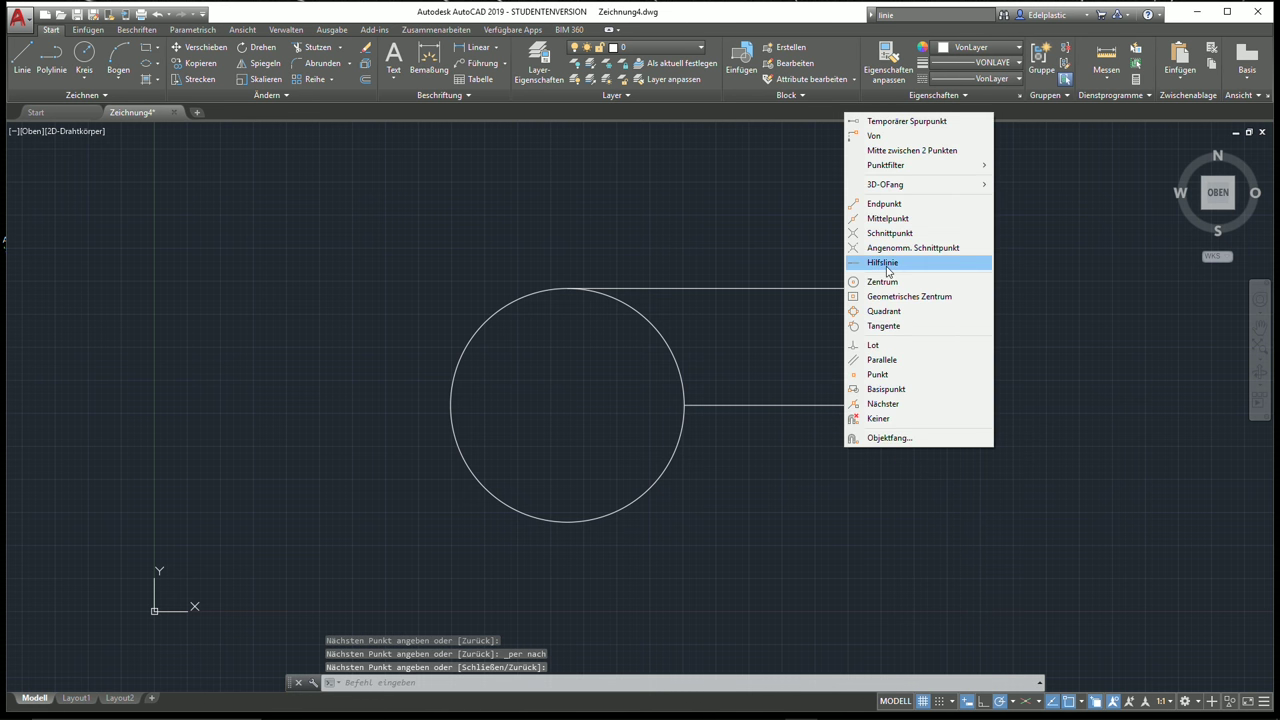
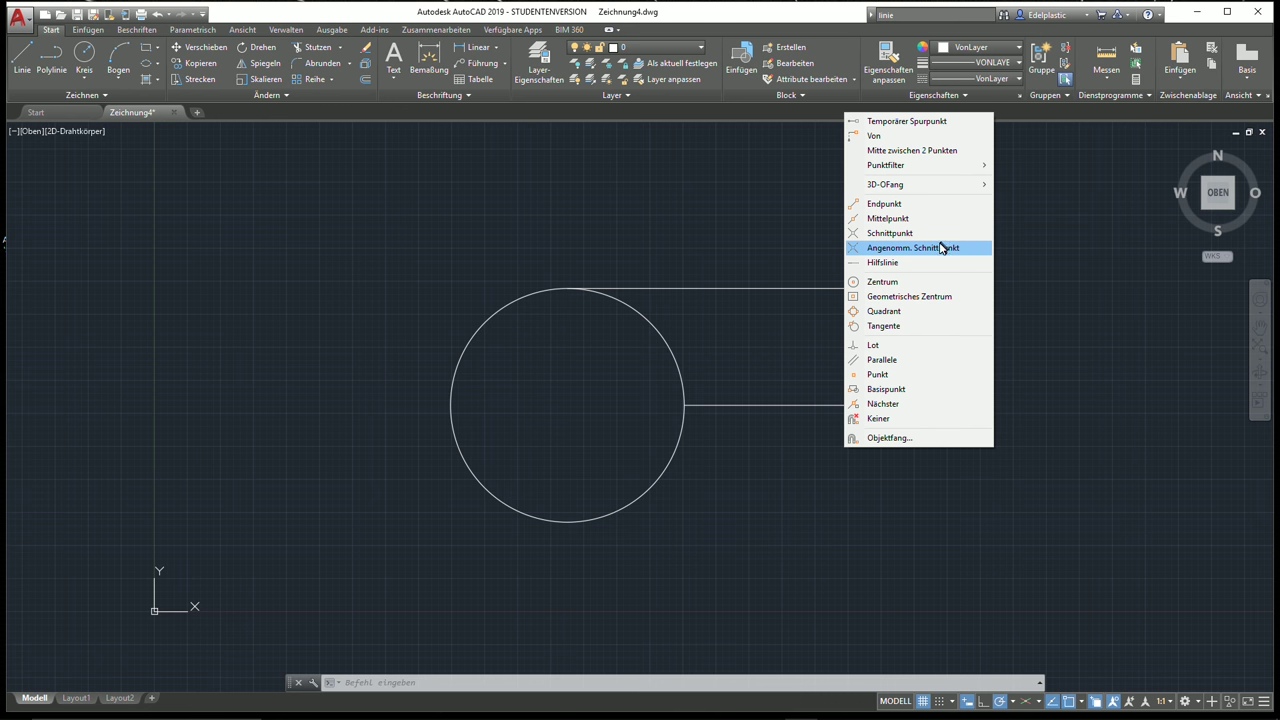
Cancel the pending line command and erase the circle and its three attached lines
{"action": "key", "text": "Escape"}
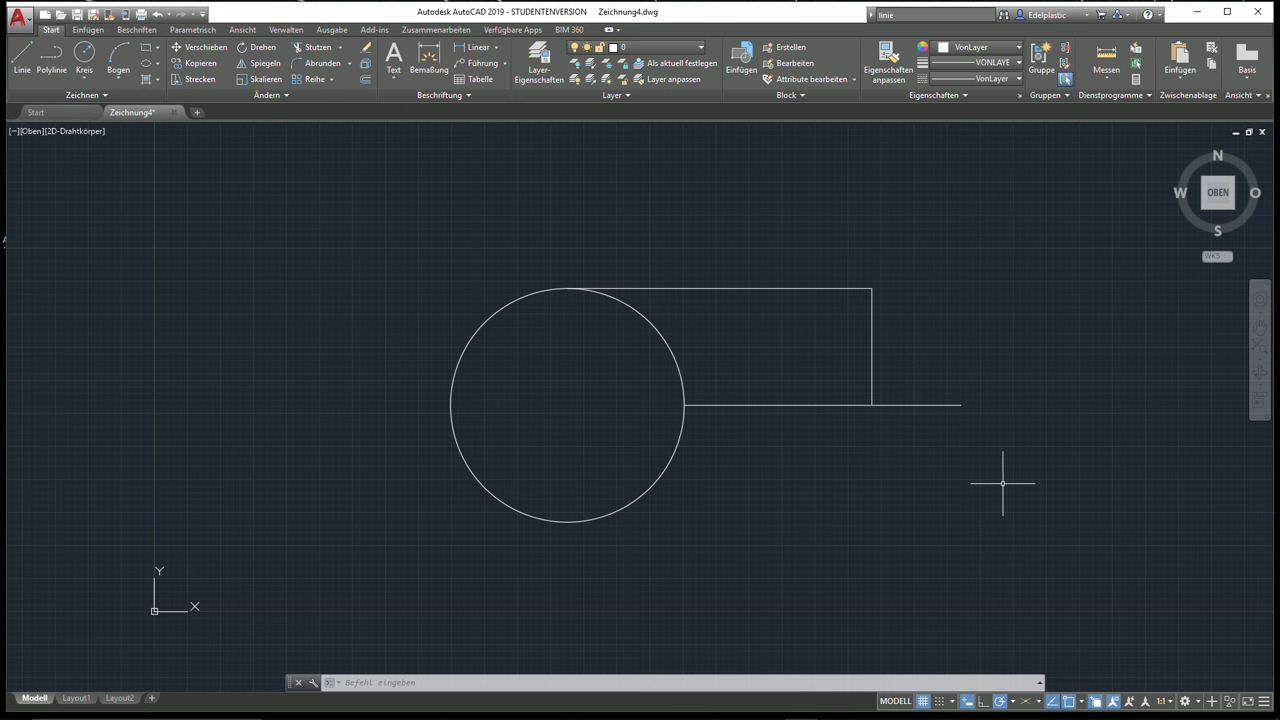
{"action": "left_click", "coordinate": [1081, 703]}
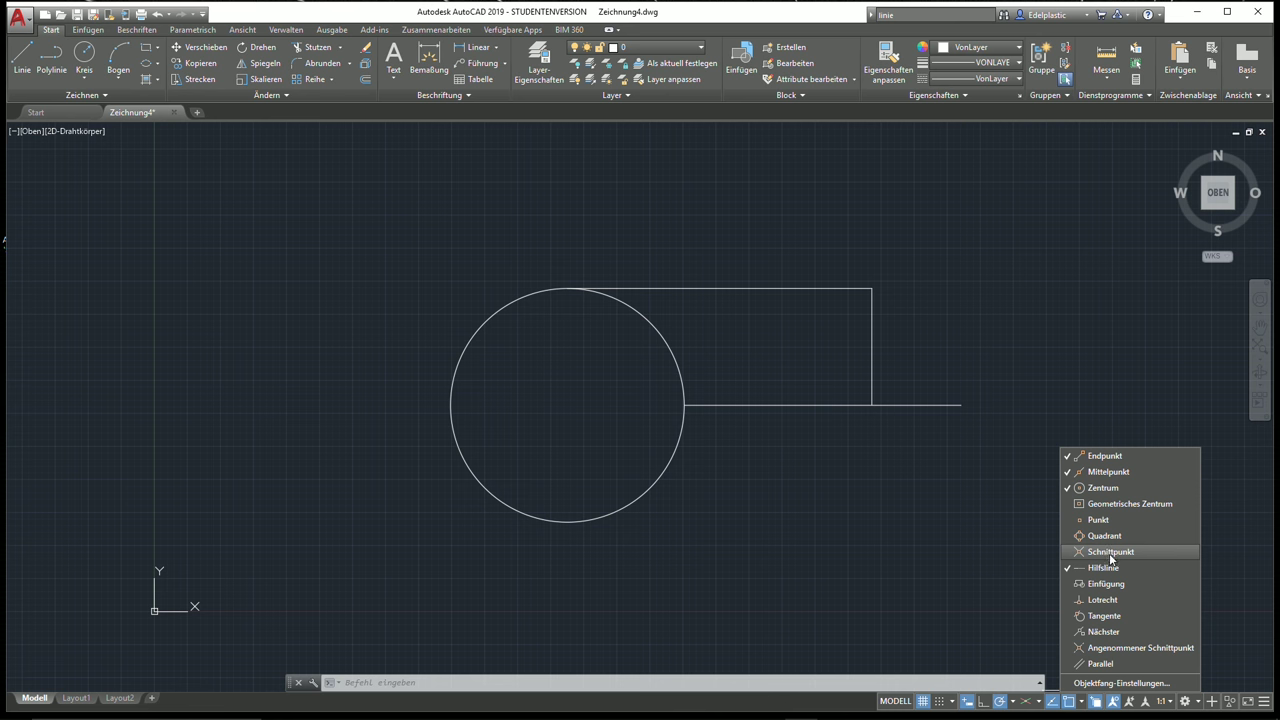
{"action": "key", "text": "Escape"}
{"action": "key", "text": "Escape"}
{"action": "left_click", "coordinate": [992, 530]}
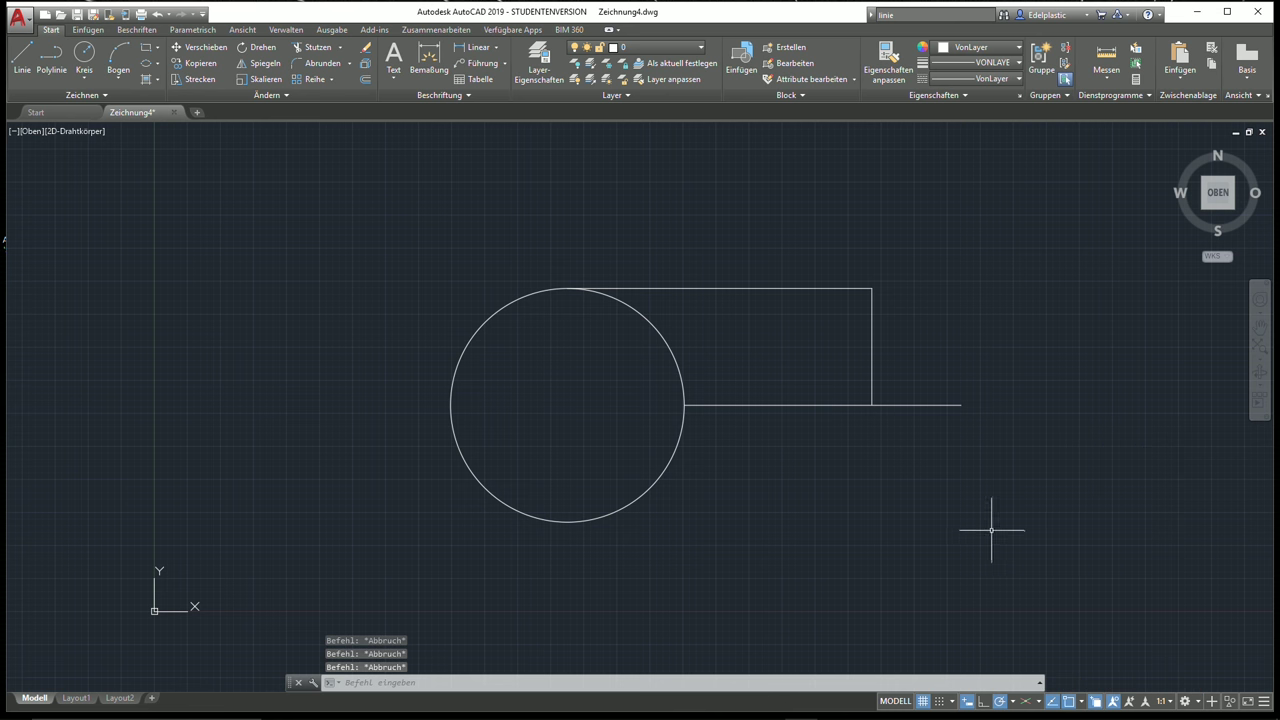
{"action": "left_click", "coordinate": [994, 532]}
{"action": "left_click", "coordinate": [380, 190]}
{"action": "key", "text": "Delete"}
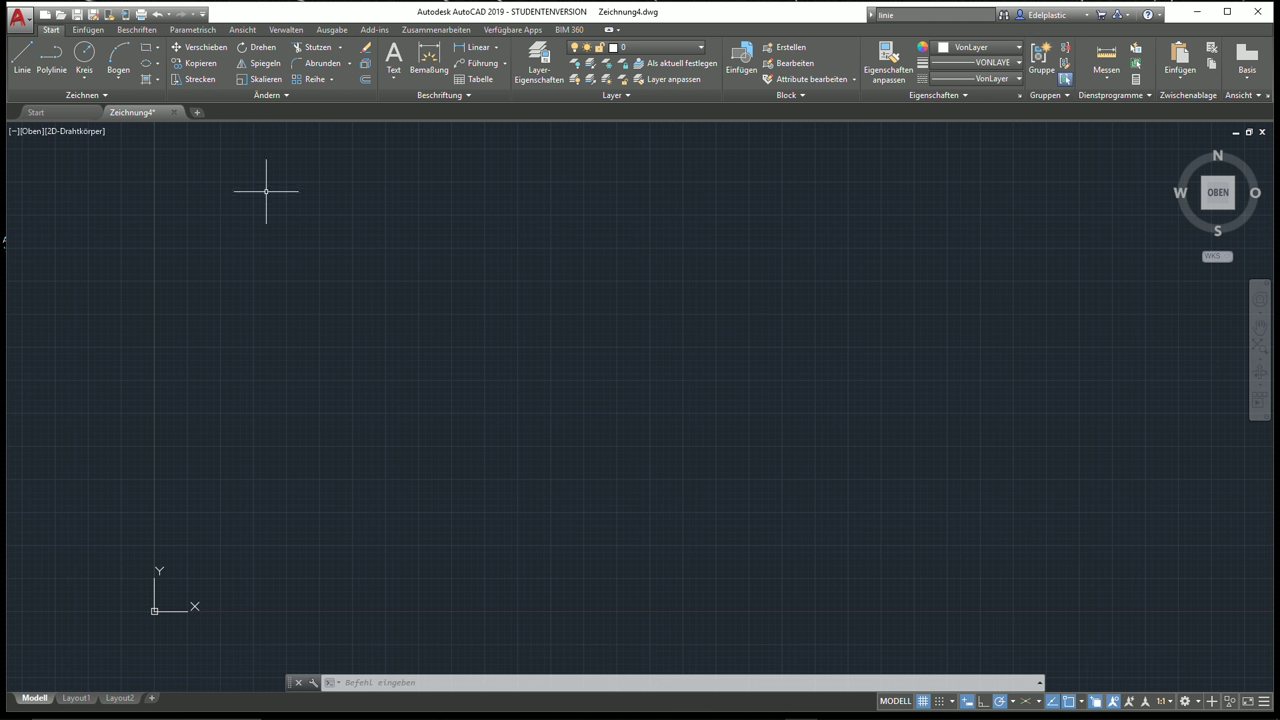
Draw a horizontal line starting near the drawing centre
{"action": "left_click", "coordinate": [26, 68]}
{"action": "left_click", "coordinate": [543, 335]}
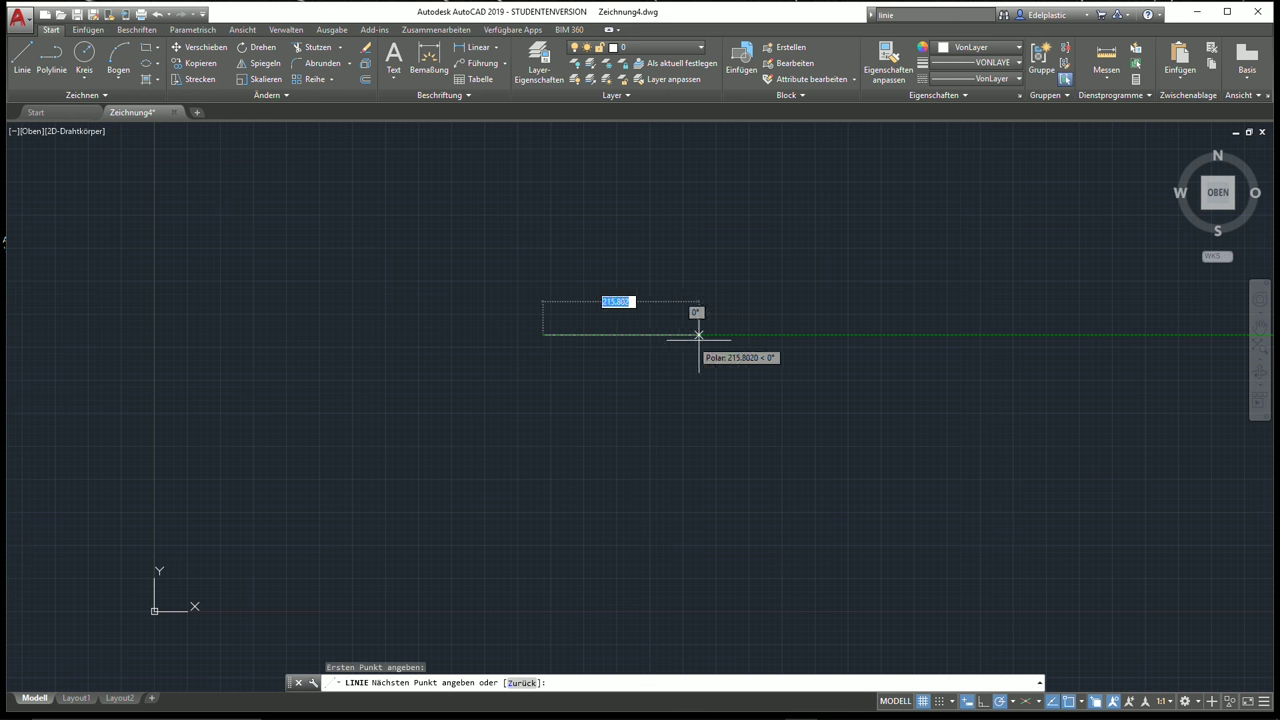
{"action": "right_click", "coordinate": [793, 334]}
{"action": "left_click", "coordinate": [830, 343]}
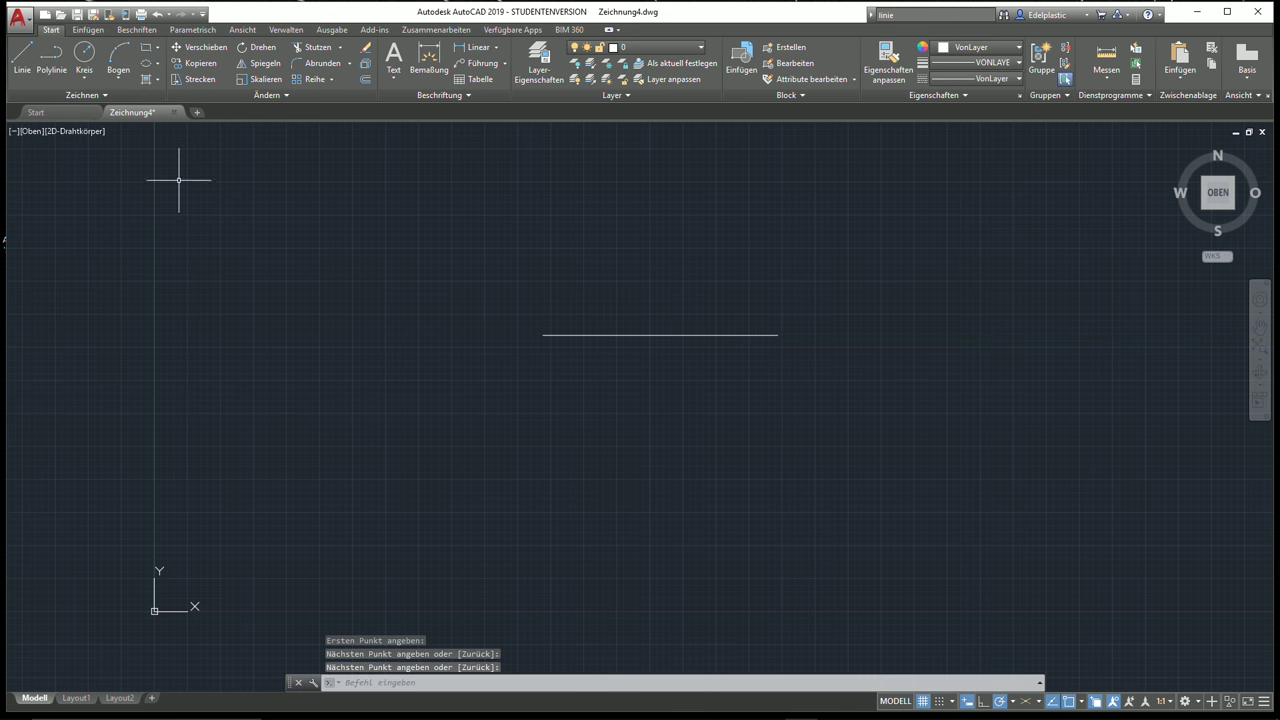
Draw a second line exactly over the first and pick the overlap to list both lines
{"action": "left_click", "coordinate": [23, 62]}
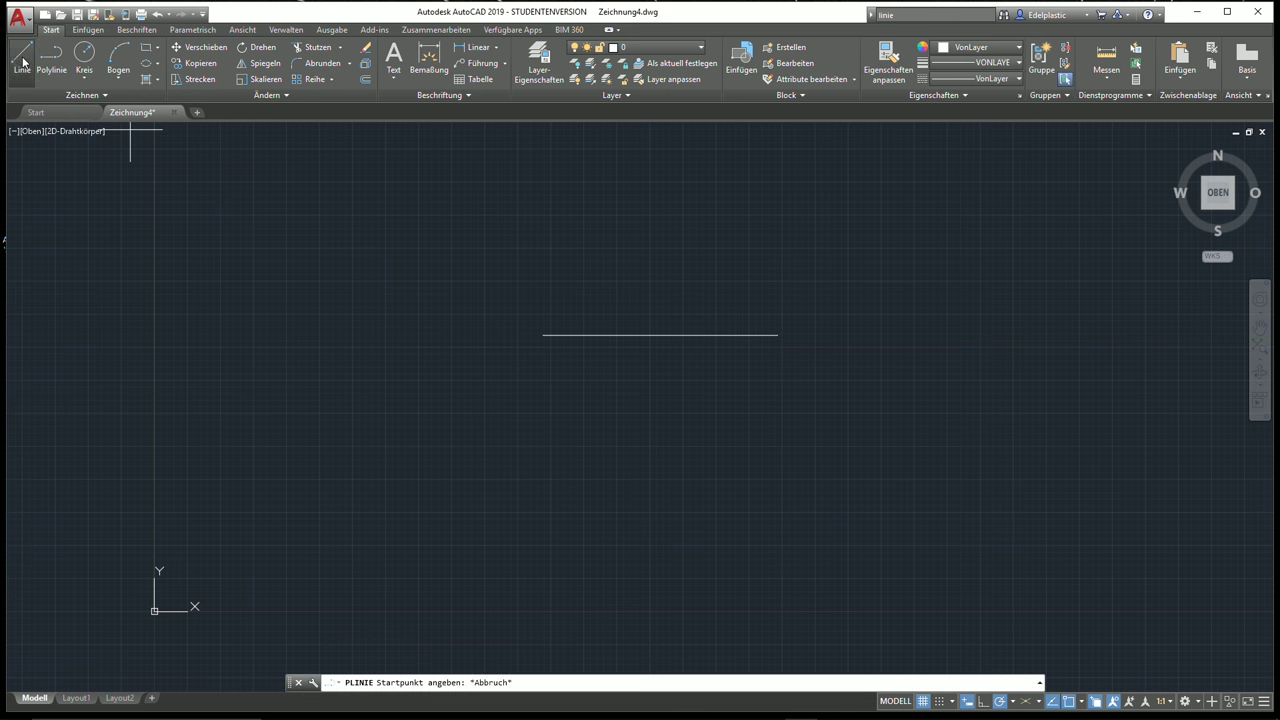
{"action": "left_click", "coordinate": [543, 335]}
{"action": "left_click", "coordinate": [778, 335]}
{"action": "right_click", "coordinate": [777, 335]}
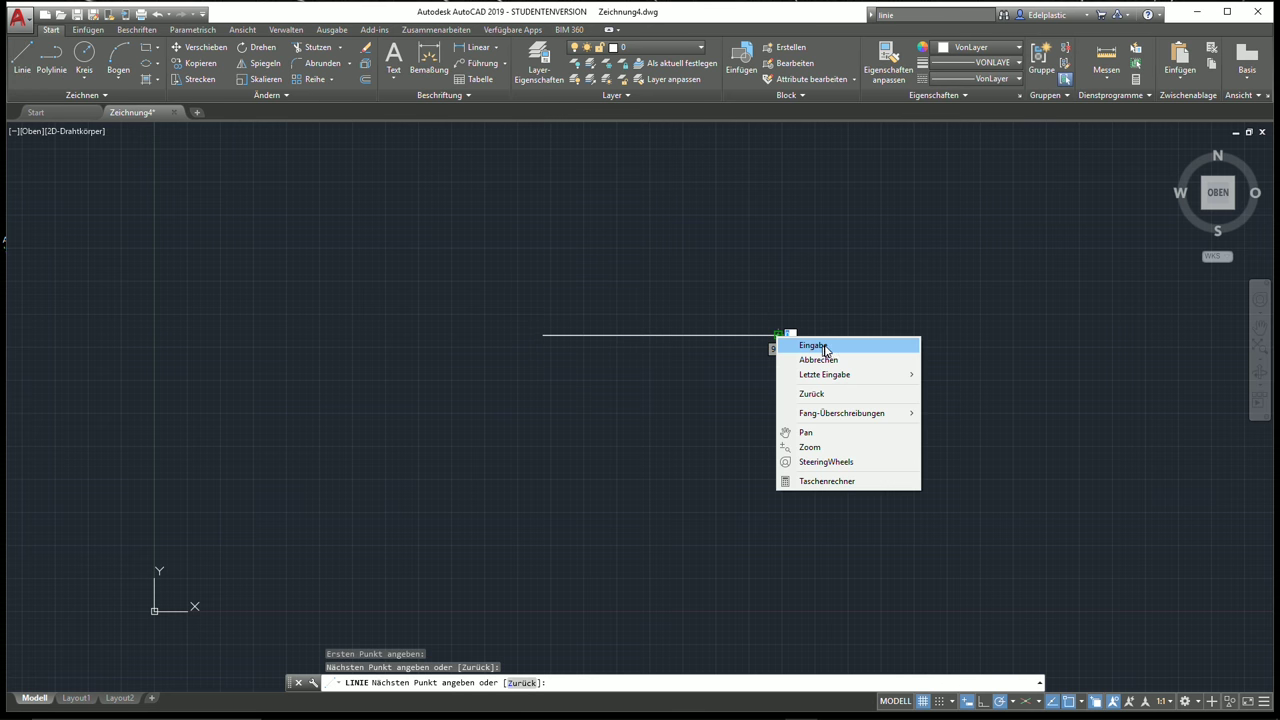
{"action": "left_click", "coordinate": [820, 343]}
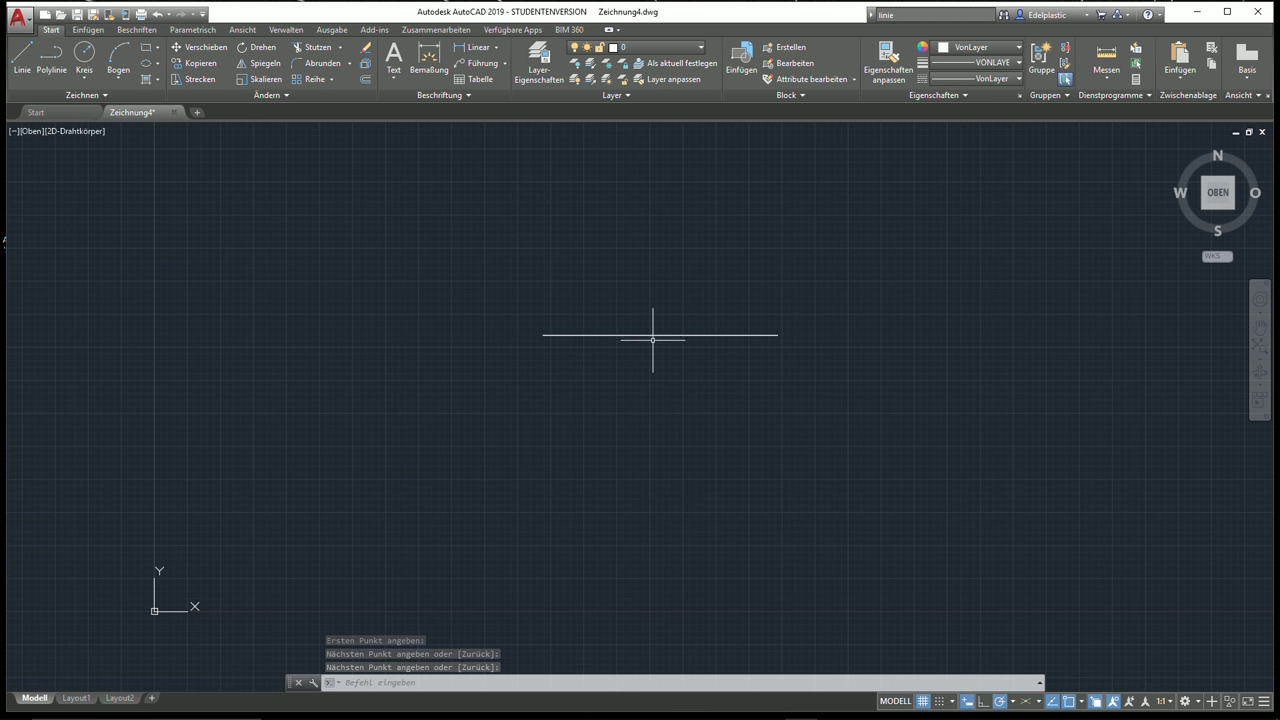
{"action": "mouse_move", "coordinate": [650, 335]}
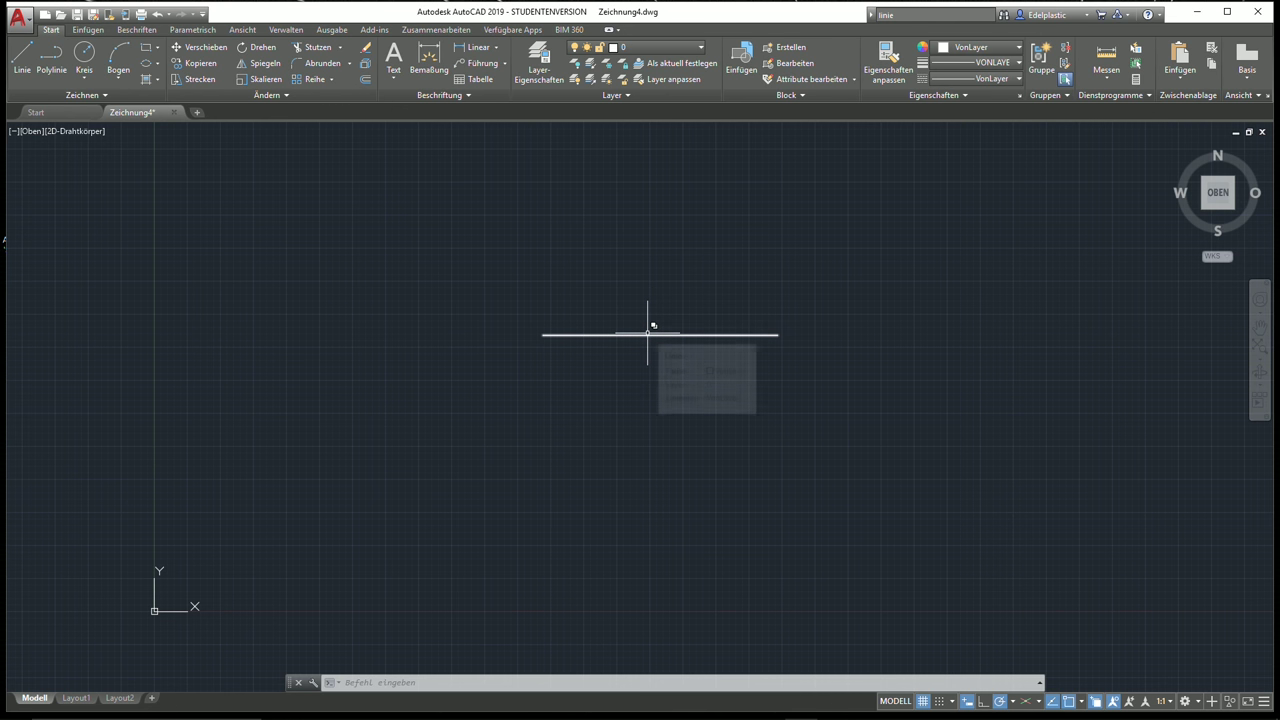
{"action": "left_click", "coordinate": [648, 334]}
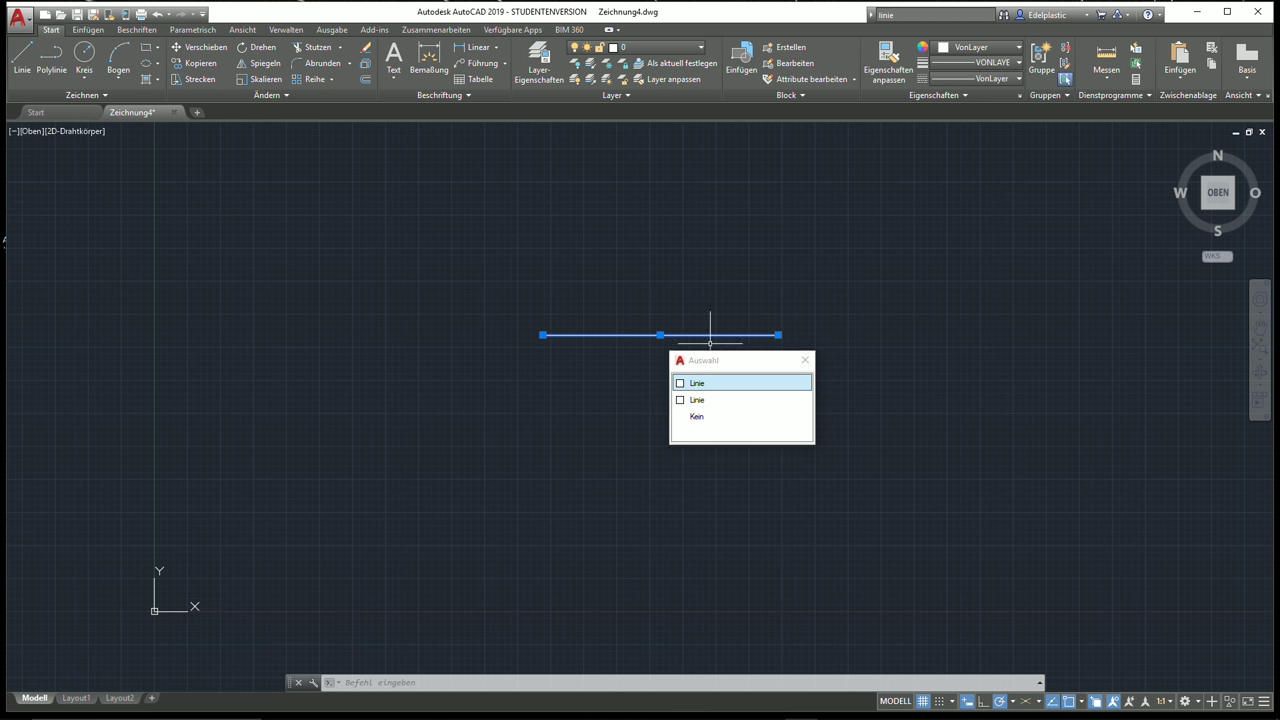
Erase both overlapping lines with a crossing window
{"action": "left_click", "coordinate": [778, 400]}
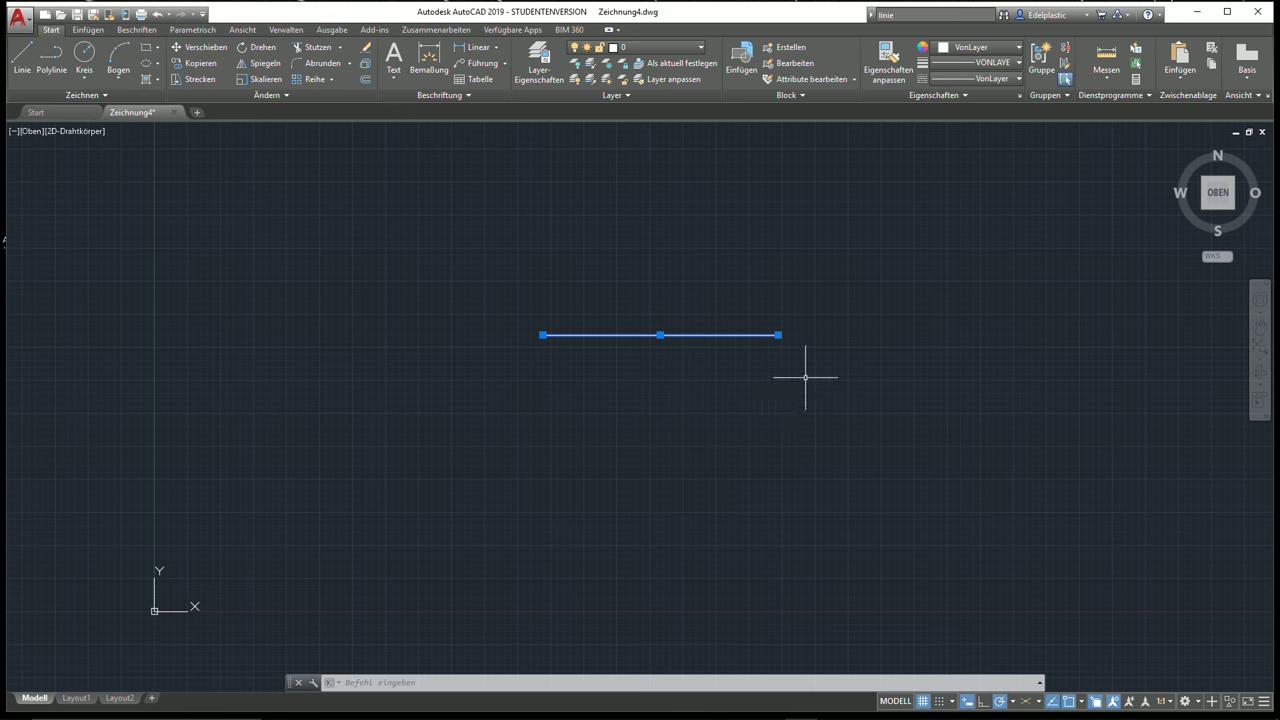
{"action": "left_click", "coordinate": [805, 377]}
{"action": "left_click", "coordinate": [371, 243]}
{"action": "key", "text": "Delete"}
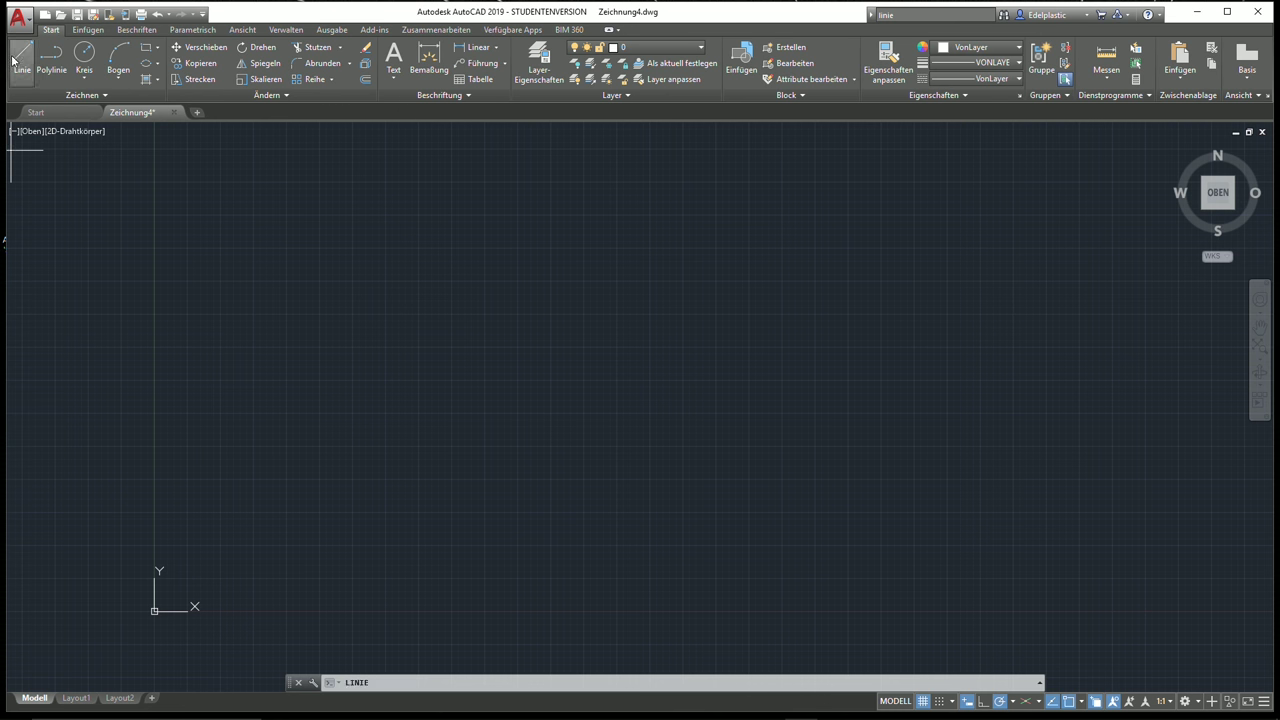
Draw an L-shaped two-segment line, then crossing-select and erase it
{"action": "left_click", "coordinate": [607, 282]}
{"action": "left_click", "coordinate": [785, 282]}
{"action": "left_click", "coordinate": [785, 311]}
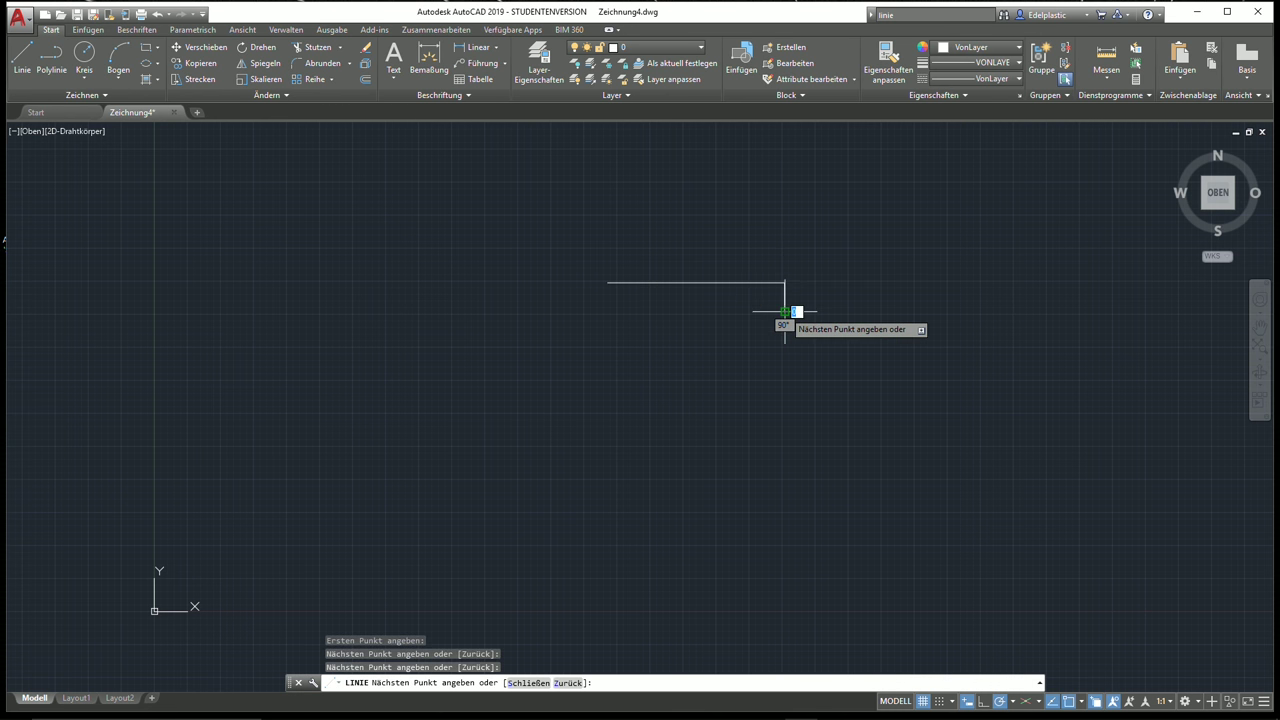
{"action": "right_click", "coordinate": [785, 311]}
{"action": "left_click", "coordinate": [805, 317]}
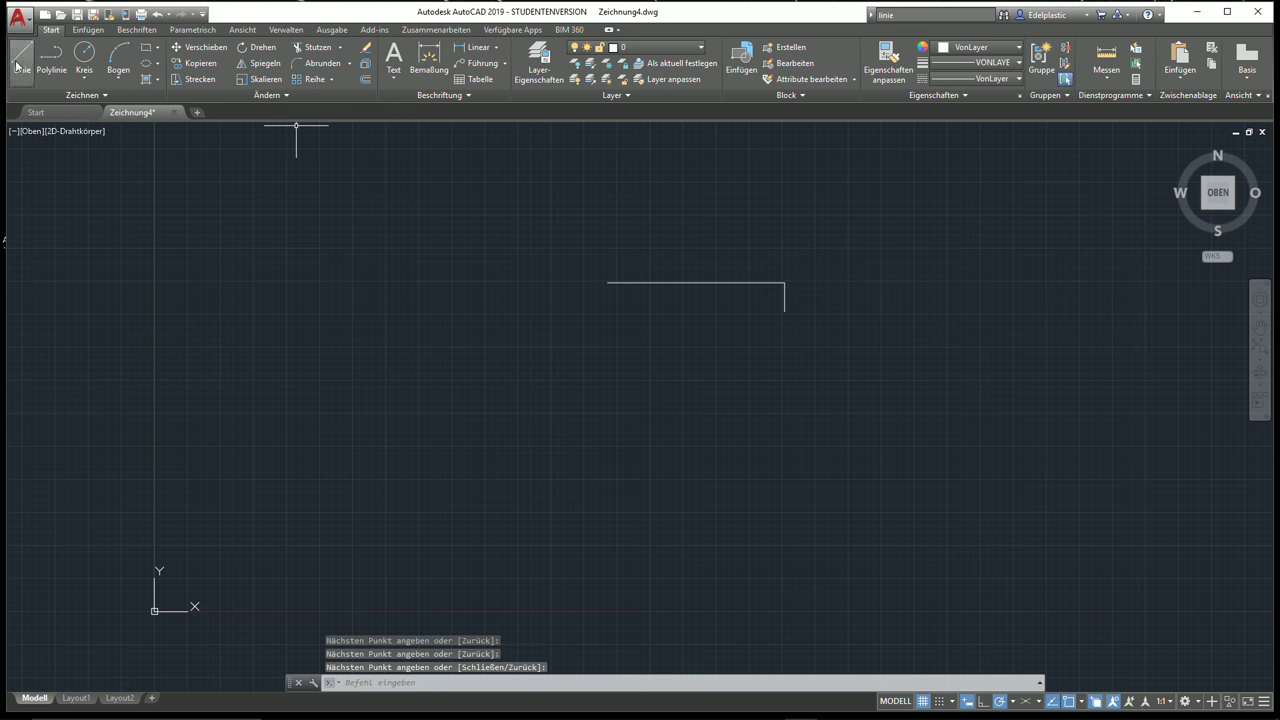
{"action": "left_click_drag", "start_coordinate": [848, 327], "coordinate": [538, 232]}
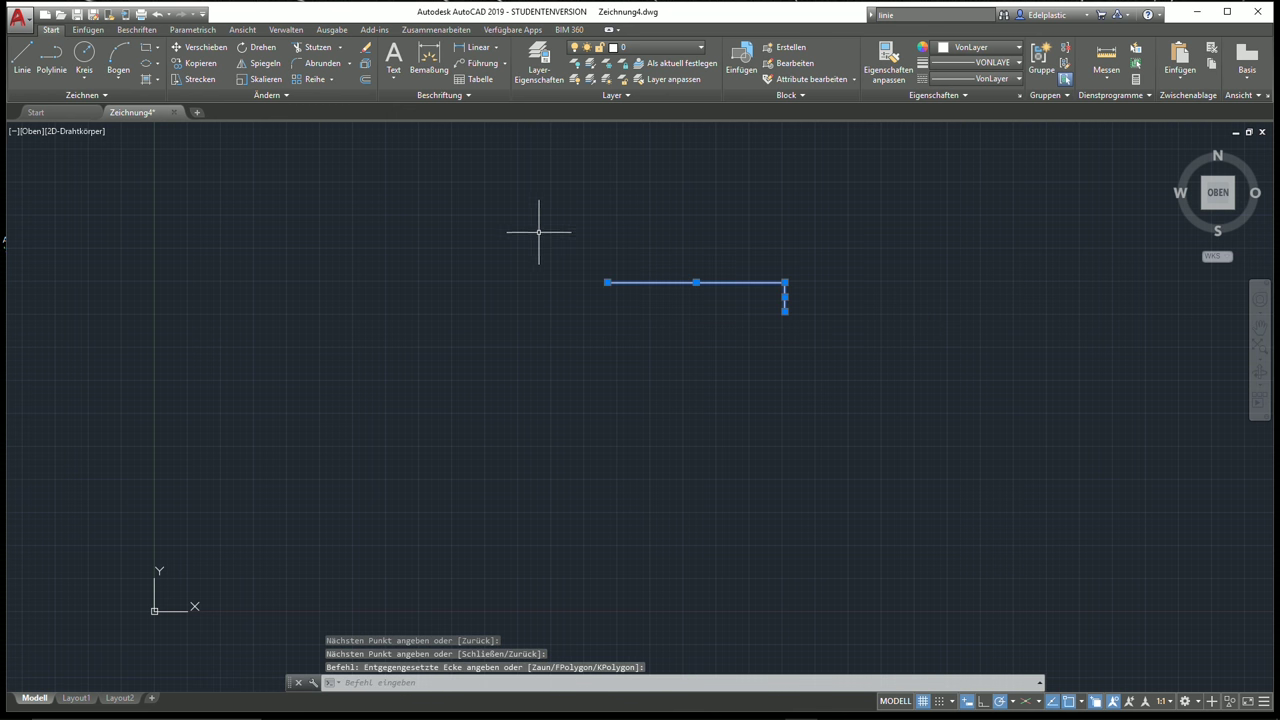
{"action": "key", "text": "Delete"}
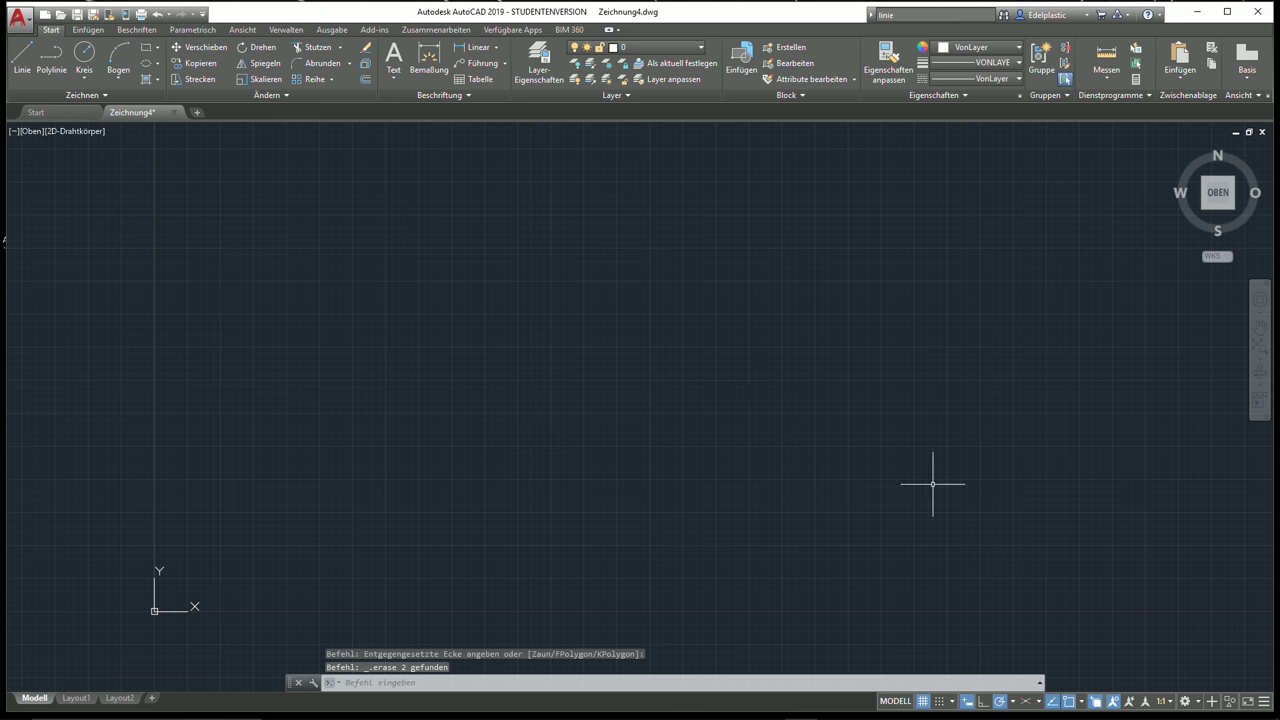
Turn selection cycling off and draw a horizontal line
{"action": "left_click", "coordinate": [1068, 701]}
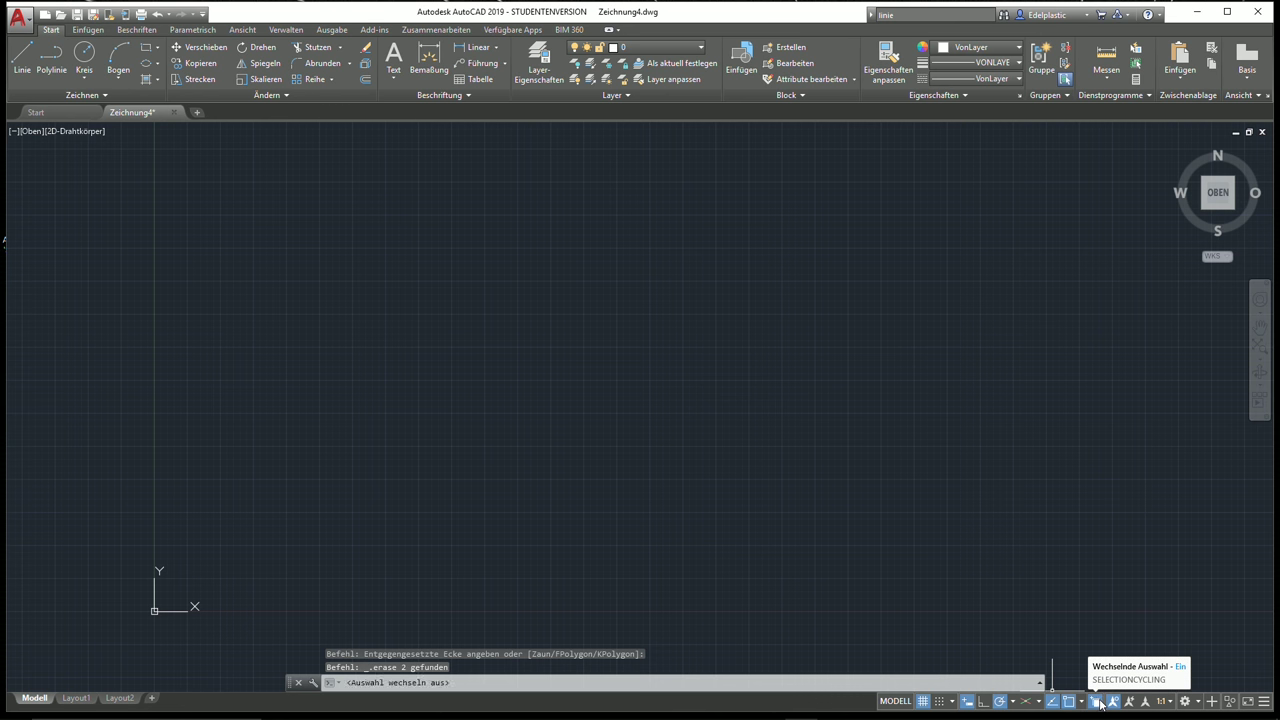
{"action": "left_click", "coordinate": [21, 62]}
{"action": "left_click", "coordinate": [517, 314]}
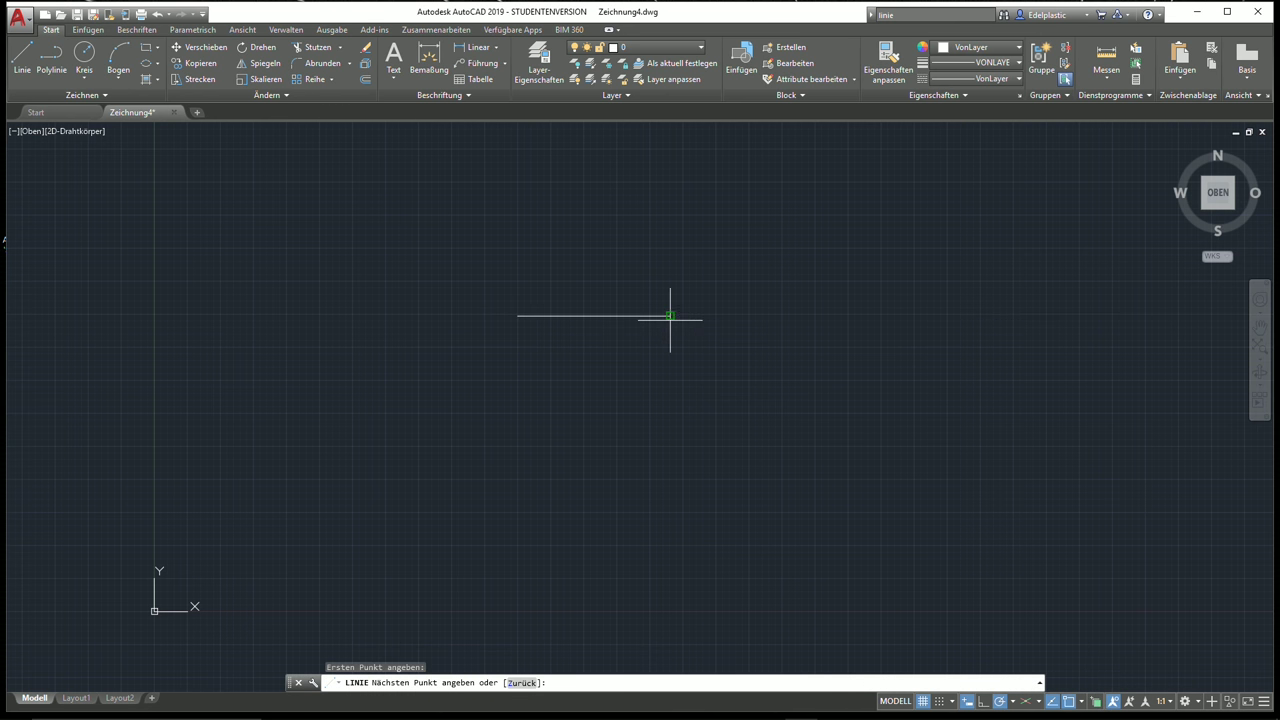
{"action": "left_click", "coordinate": [660, 314]}
{"action": "right_click", "coordinate": [662, 320]}
{"action": "left_click", "coordinate": [690, 331]}
Repeat the line command to draw a second line over the first one
{"action": "right_click", "coordinate": [507, 235]}
{"action": "left_click", "coordinate": [531, 242]}
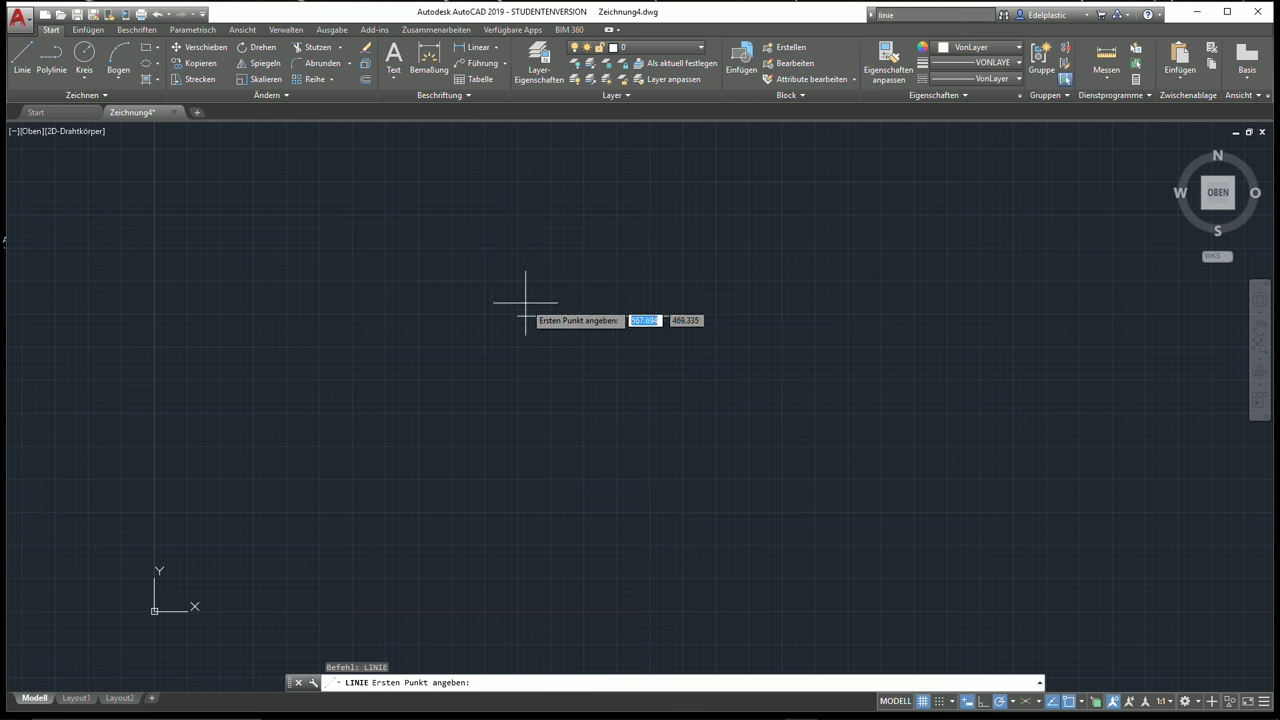
{"action": "left_click", "coordinate": [517, 315]}
{"action": "left_click", "coordinate": [670, 315]}
{"action": "right_click", "coordinate": [672, 320]}
{"action": "left_click", "coordinate": [690, 331]}
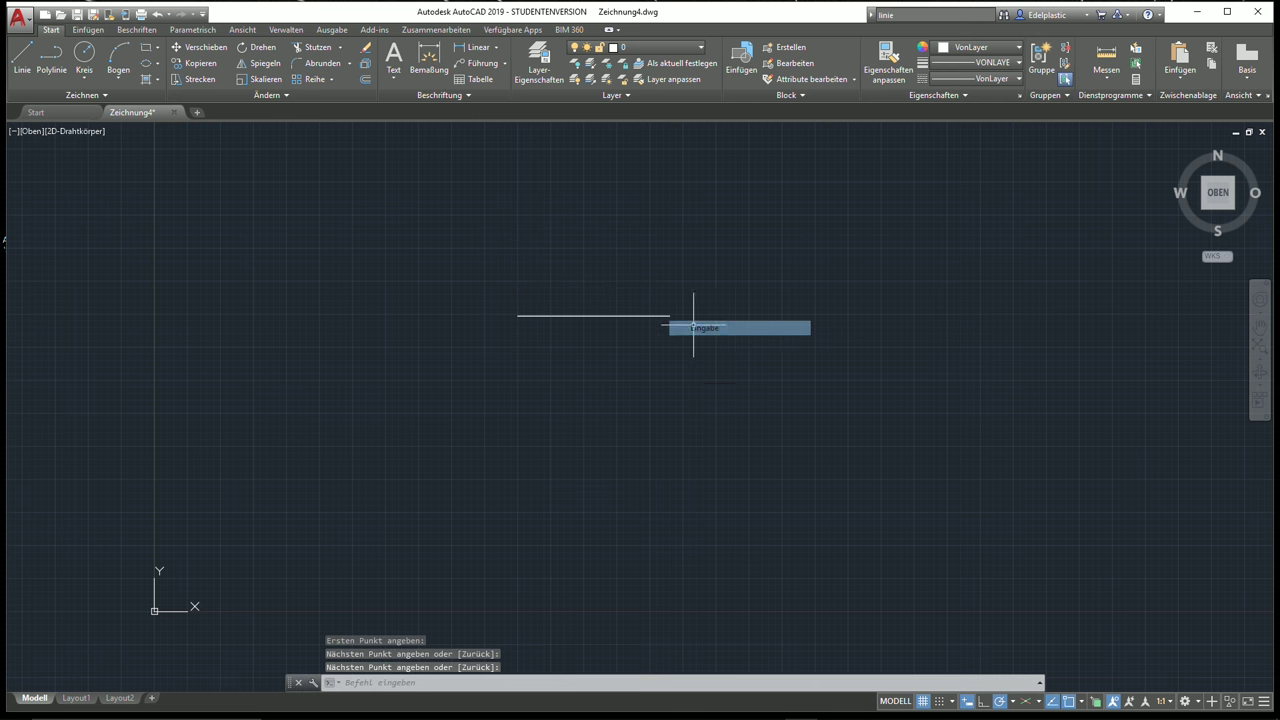
{"action": "left_click", "coordinate": [600, 315]}
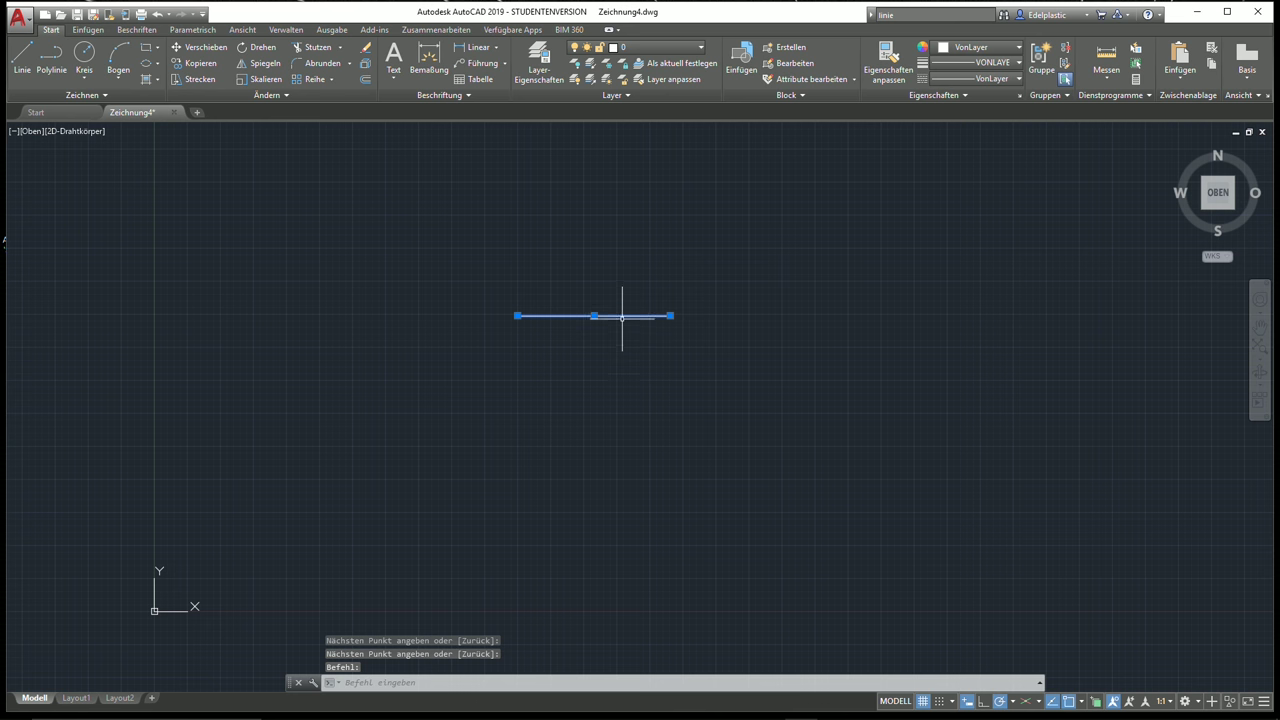
Window-select and erase the lines, then turn selection cycling back on
{"action": "left_click_drag", "start_coordinate": [637, 347], "coordinate": [521, 249]}
{"action": "key", "text": "Delete"}
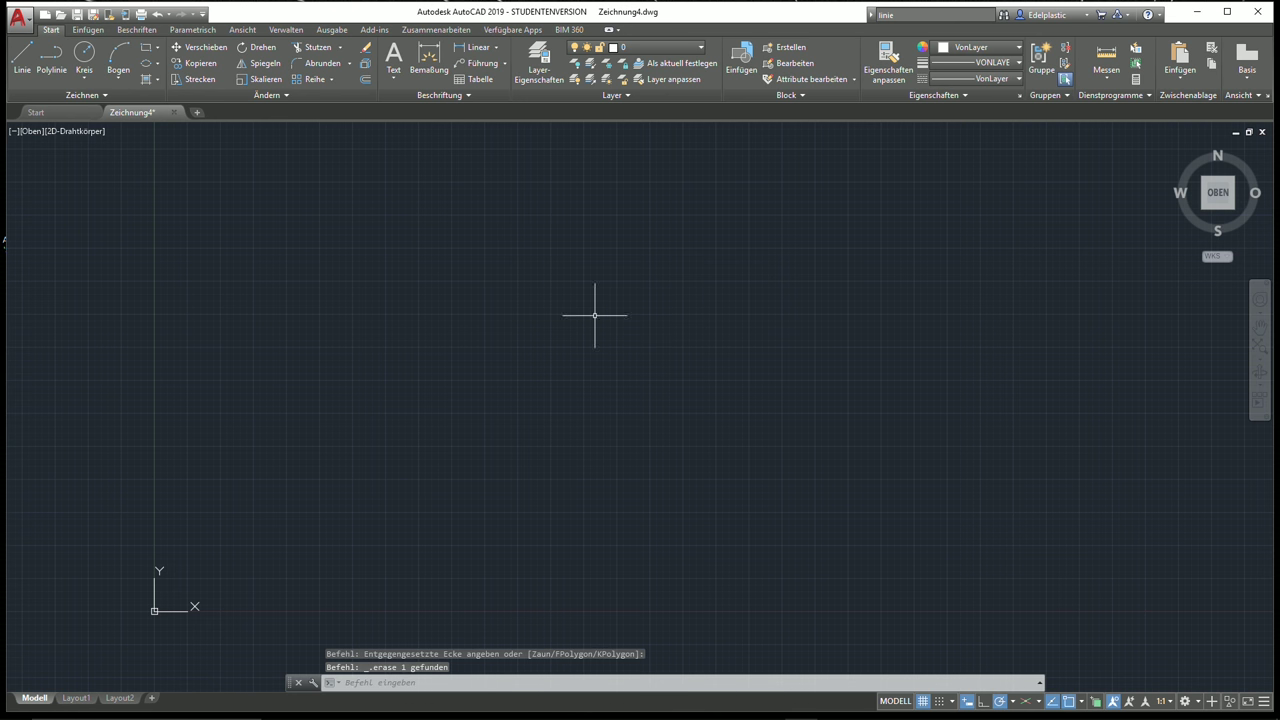
{"action": "left_click", "coordinate": [1097, 703]}
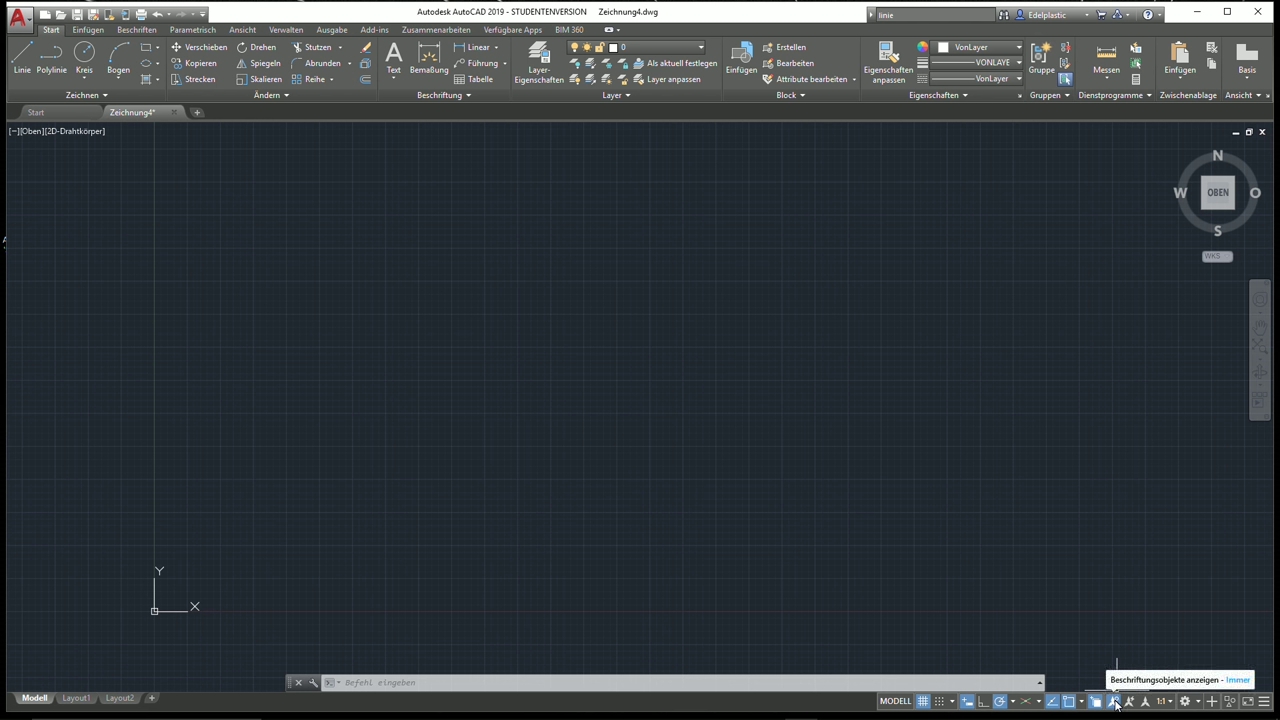
Check the annotation scale list, leaving the scale at 1:1
{"action": "left_click", "coordinate": [429, 62]}
{"action": "left_click", "coordinate": [396, 58]}
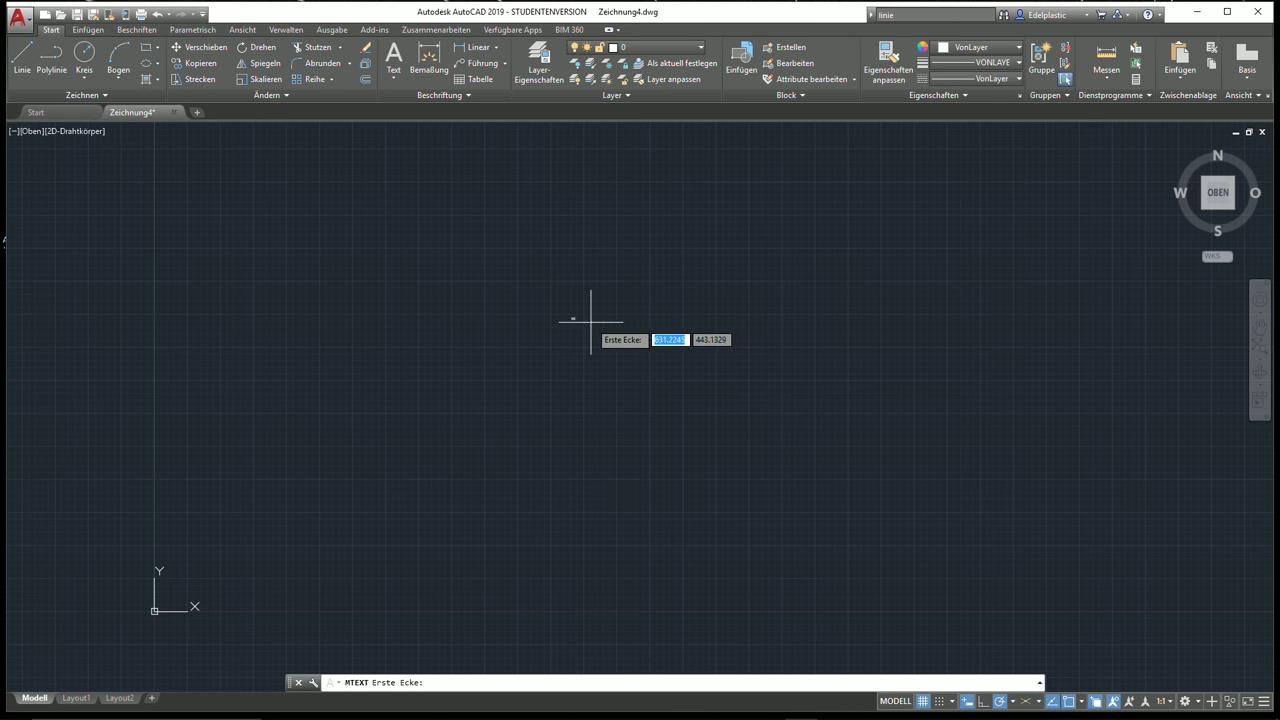
{"action": "key", "text": "Escape"}
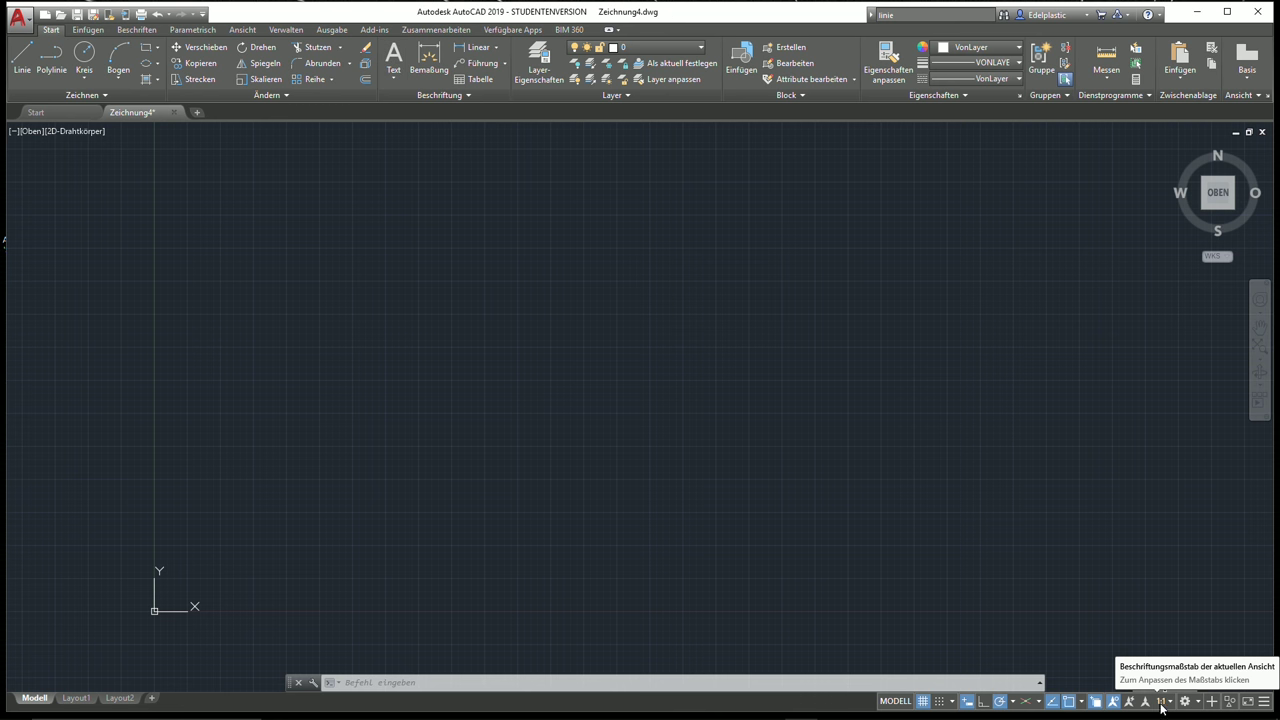
{"action": "left_click", "coordinate": [1162, 703]}
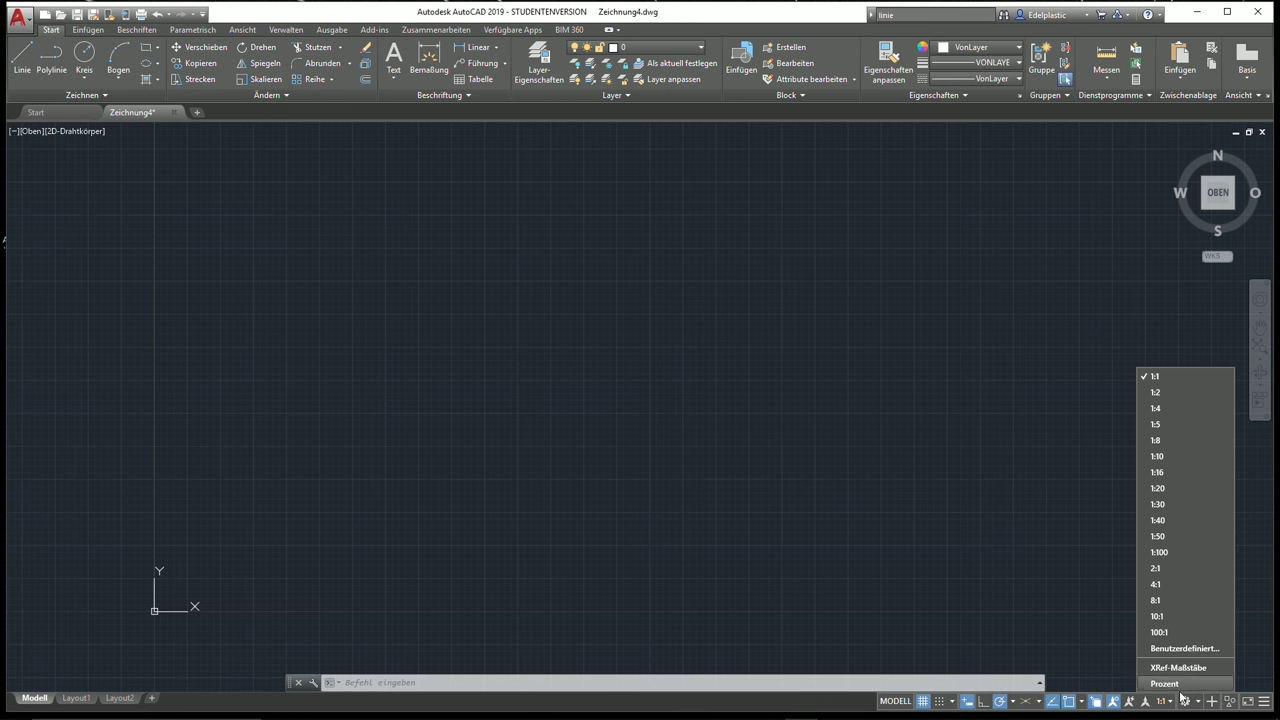
{"action": "left_click", "coordinate": [1168, 705]}
{"action": "left_click", "coordinate": [31, 57]}
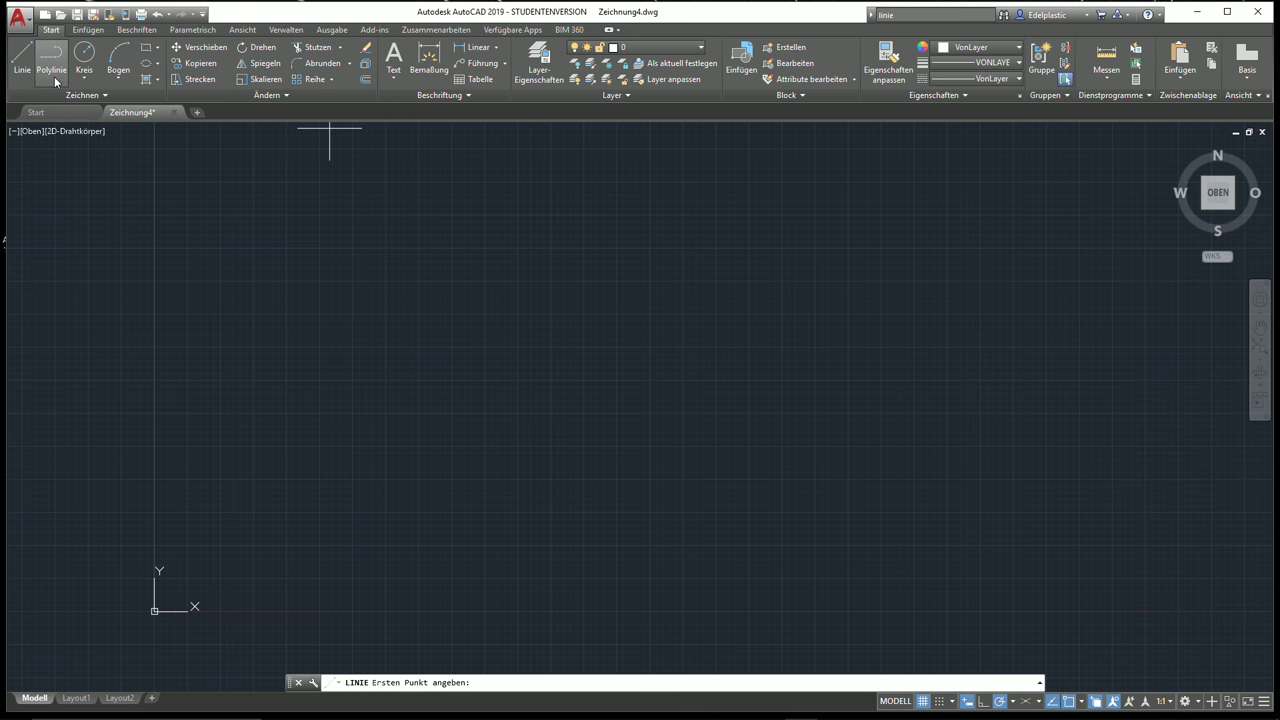
{"action": "key", "text": "Escape"}
Create a multiline text box reading ABC and zoom in on it
{"action": "left_click", "coordinate": [389, 57]}
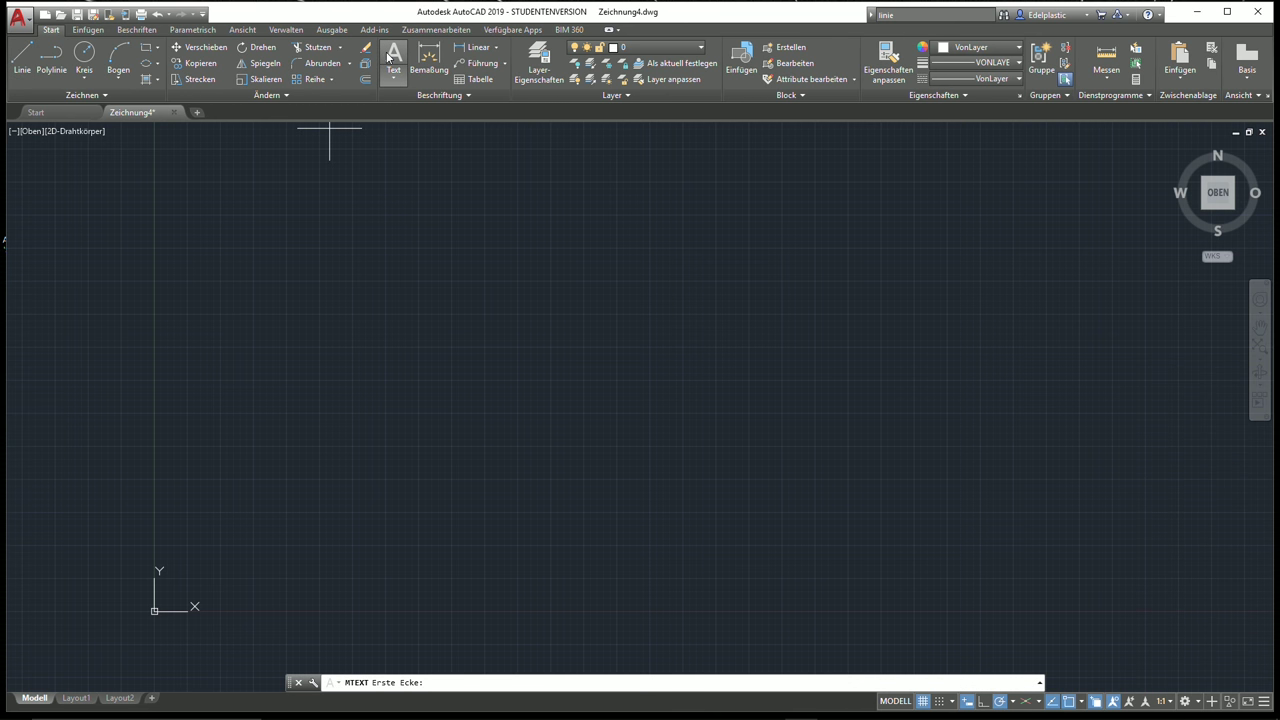
{"action": "left_click", "coordinate": [379, 317]}
{"action": "left_click", "coordinate": [679, 332]}
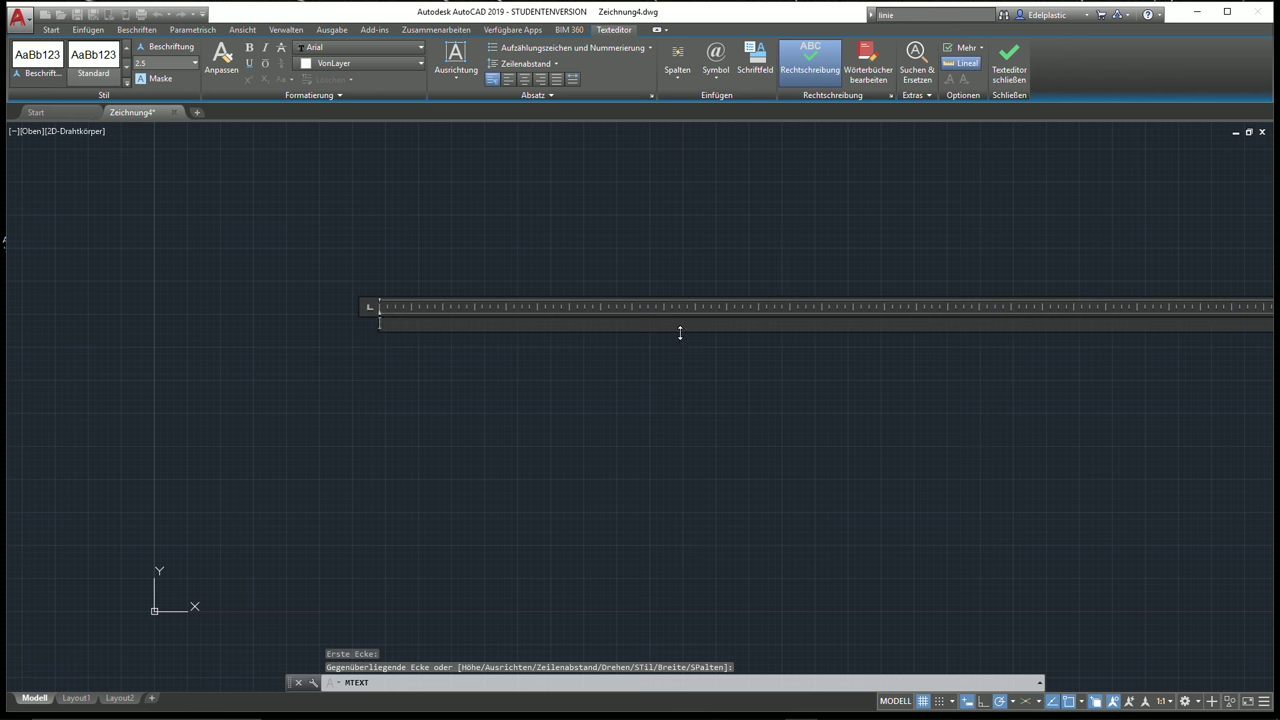
{"action": "type", "text": "ABC"}
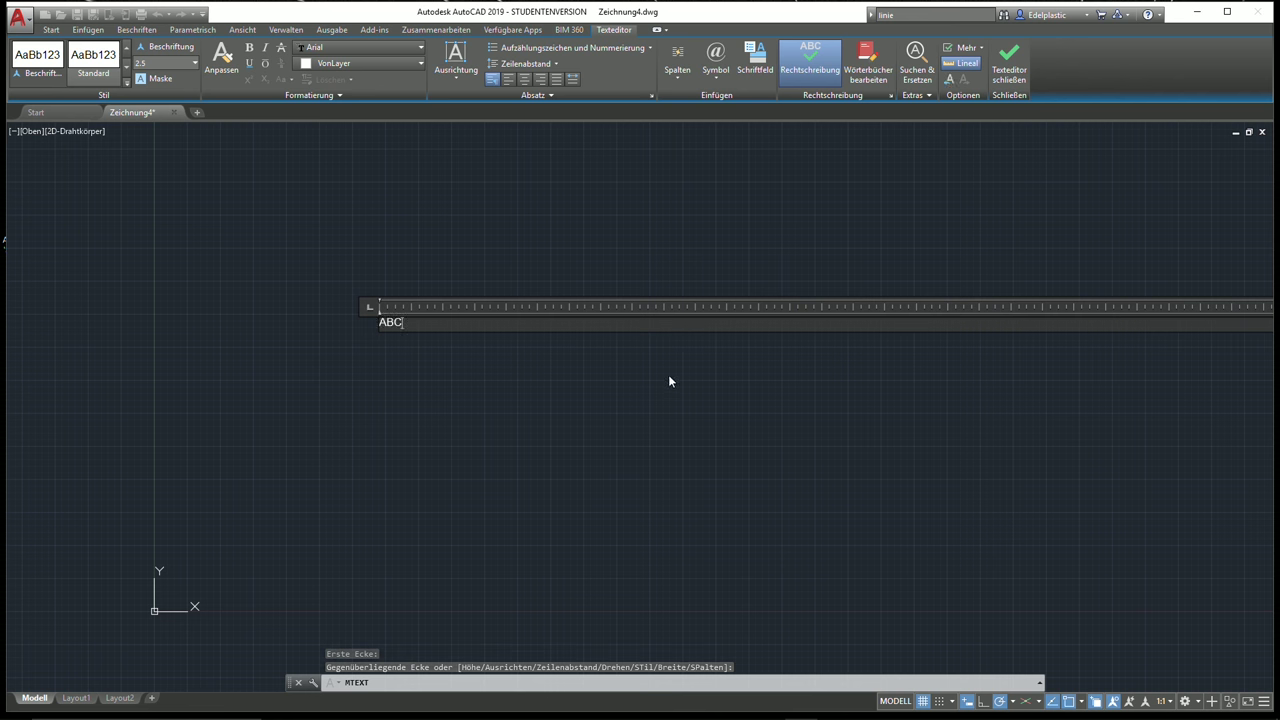
{"action": "left_click", "coordinate": [668, 374]}
{"action": "scroll", "coordinate": [377, 438], "scroll_direction": "up", "scroll_amount": 2}
{"action": "scroll", "coordinate": [377, 438], "scroll_direction": "up", "scroll_amount": 3}
{"action": "mouse_move", "coordinate": [377, 438]}
{"action": "middle_mouse_down"}
{"action": "mouse_move", "coordinate": [531, 366]}
{"action": "mouse_move", "coordinate": [586, 374]}
{"action": "middle_mouse_up"}
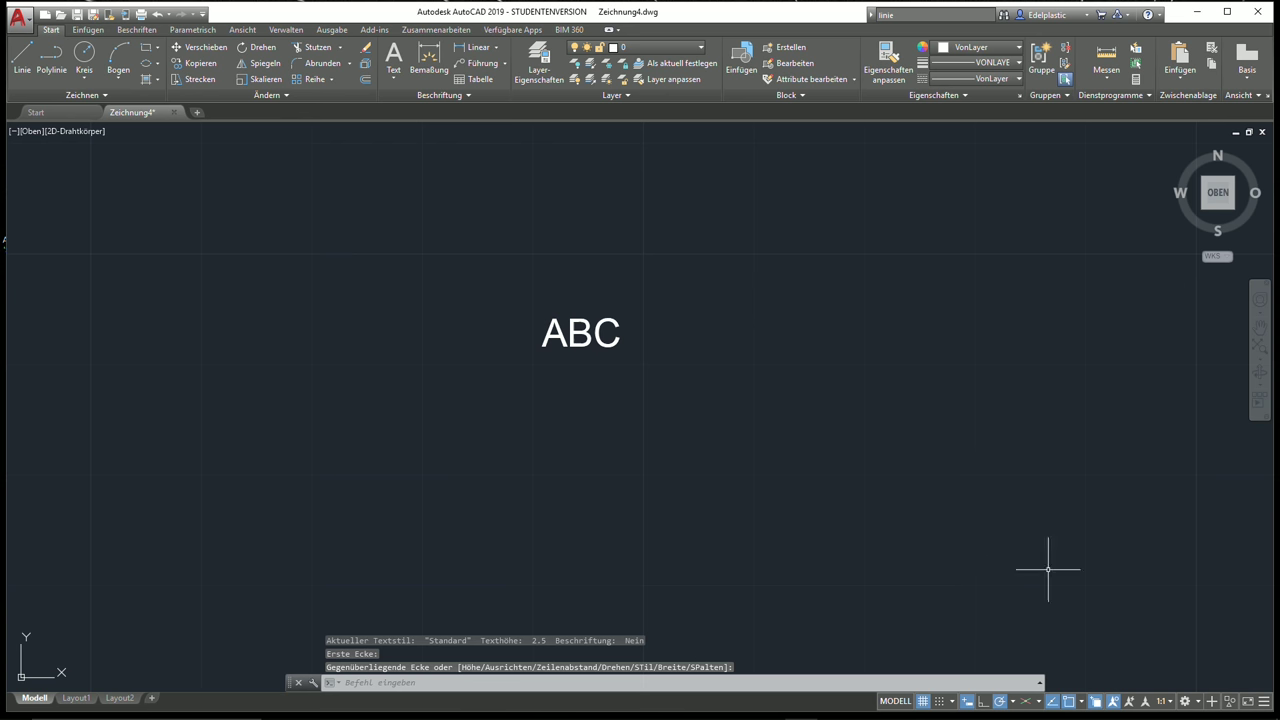
Set the annotation scale to 1:20 and toggle Annotation Autoscale on, then off
{"action": "left_click", "coordinate": [1160, 702]}
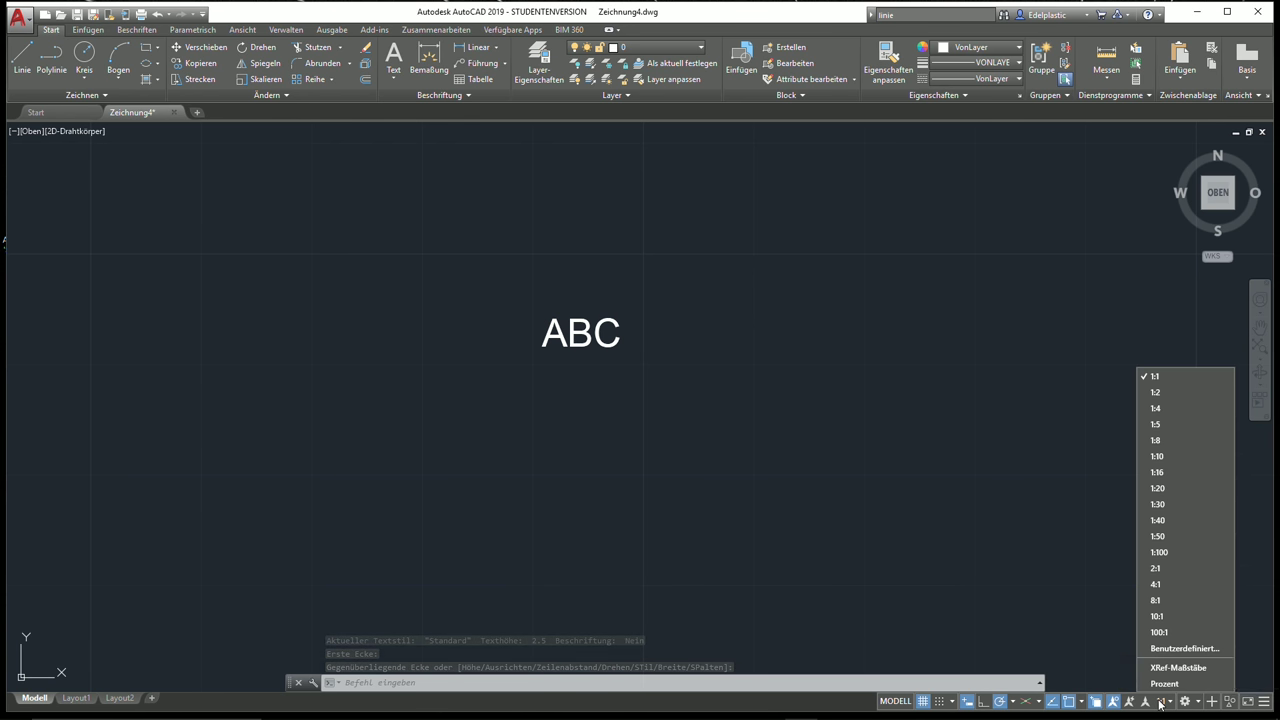
{"action": "left_click", "coordinate": [1158, 488]}
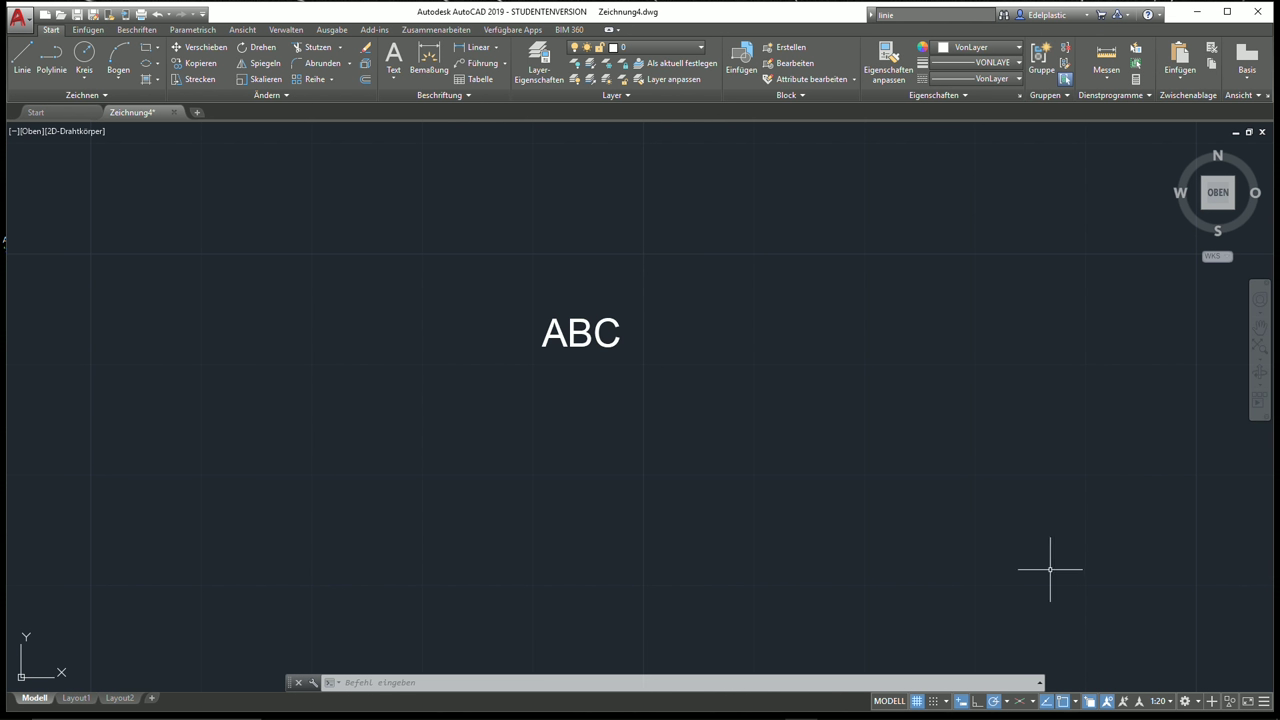
{"action": "left_click", "coordinate": [1124, 703]}
{"action": "left_click", "coordinate": [1164, 704]}
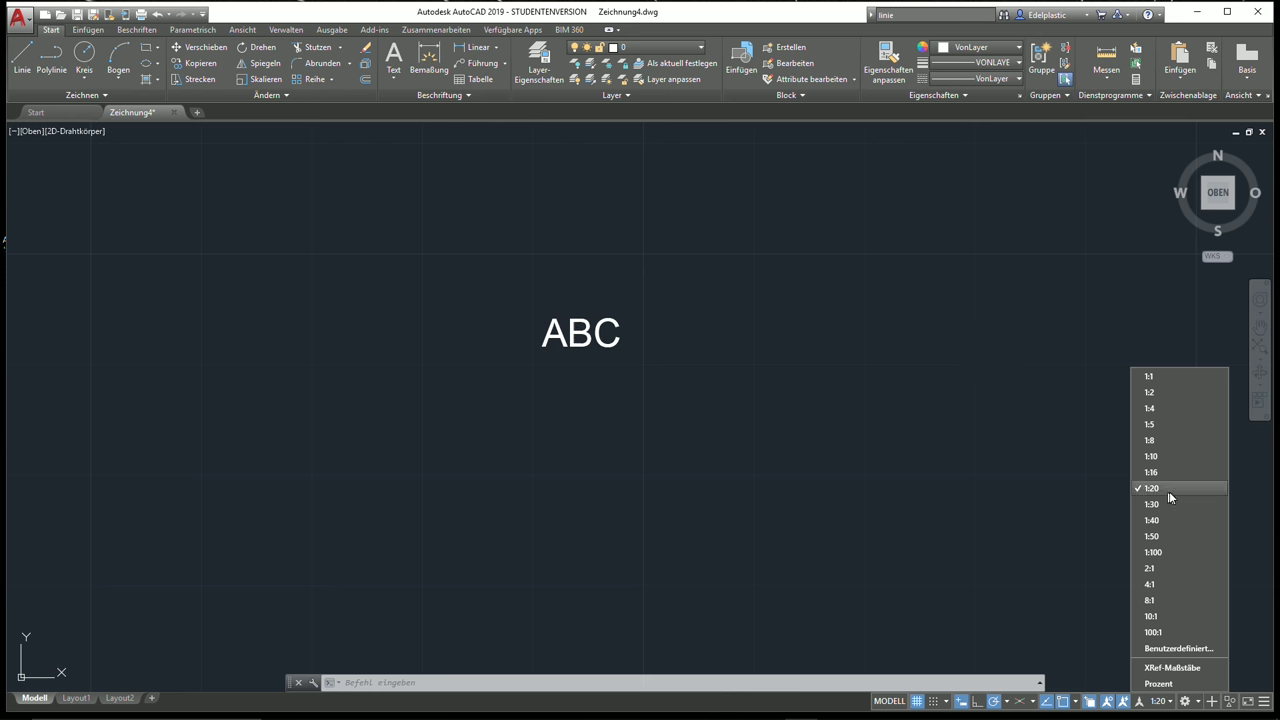
{"action": "left_click", "coordinate": [1121, 703]}
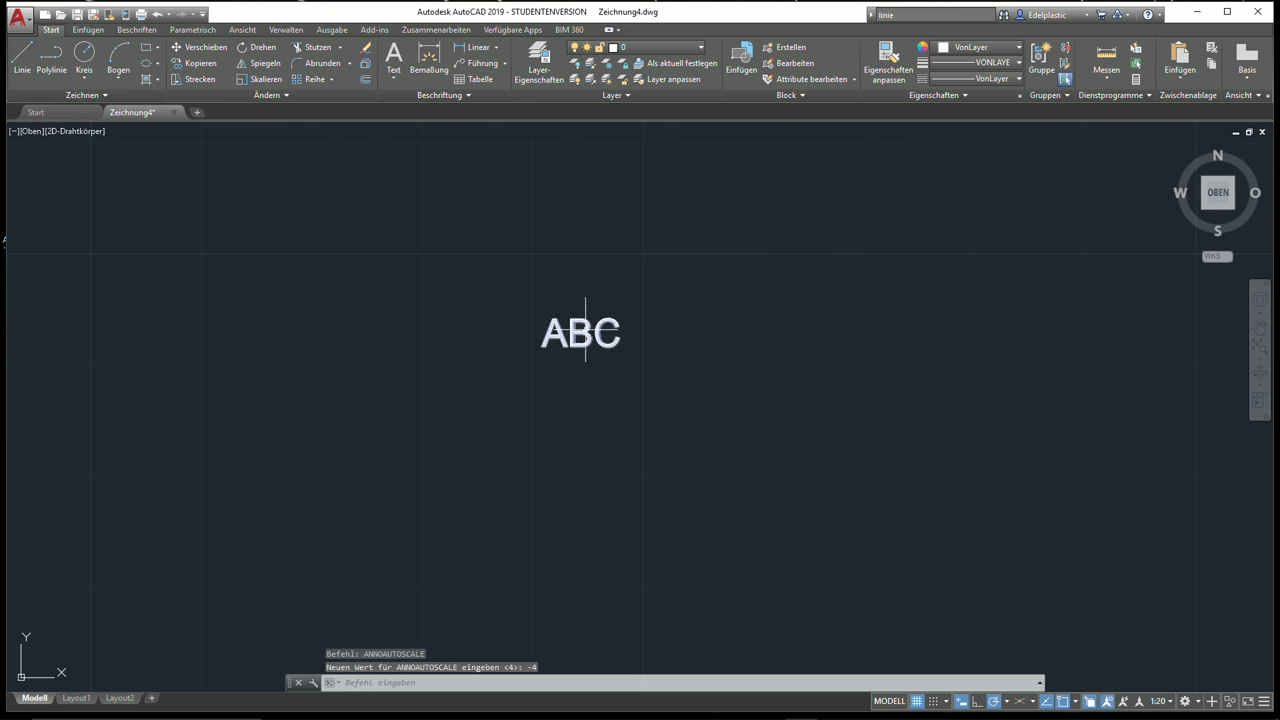
Select the ABC text and set the annotation scale back to 1:1
{"action": "left_click", "coordinate": [585, 330]}
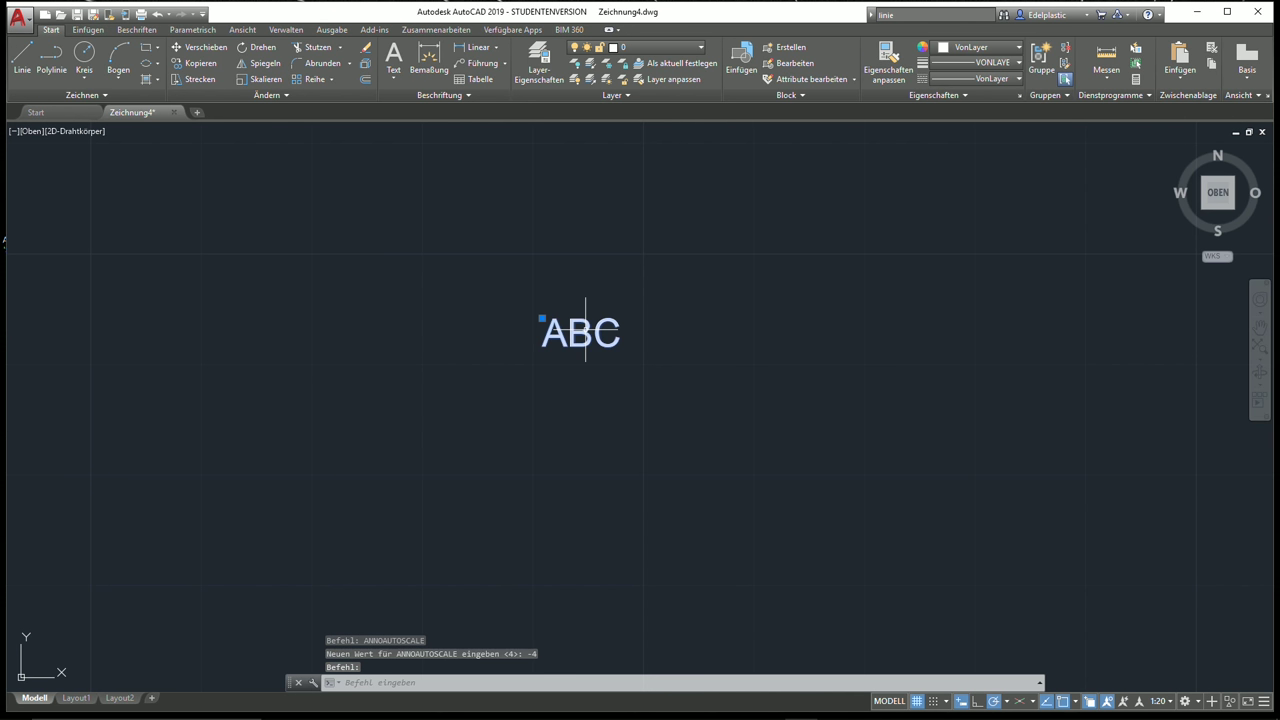
{"action": "left_click", "coordinate": [1158, 701]}
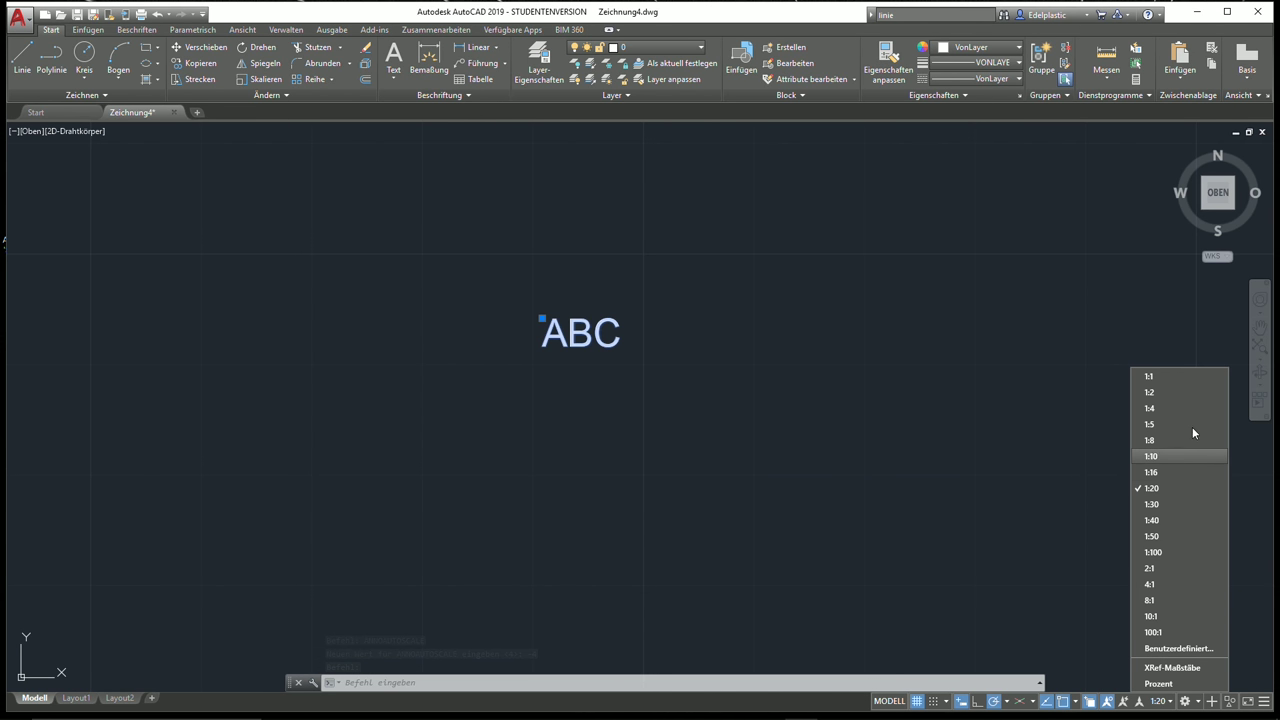
{"action": "left_click", "coordinate": [1178, 380]}
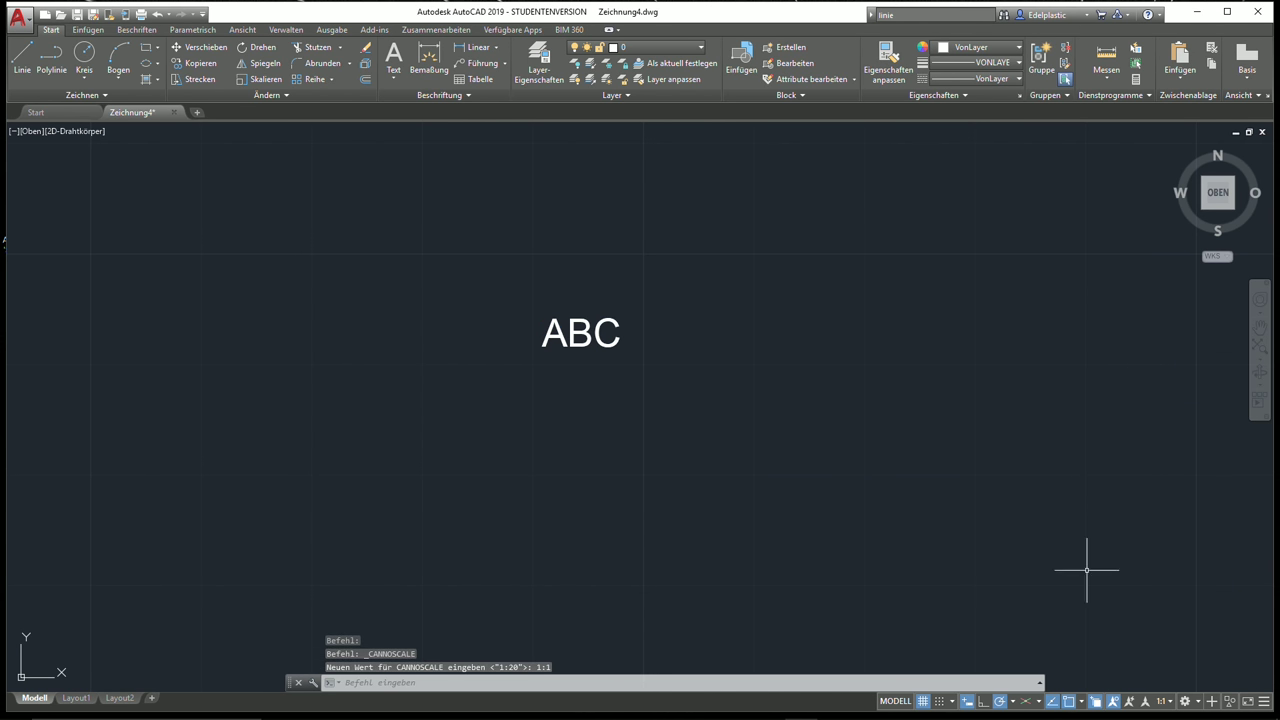
{"action": "left_click", "coordinate": [1150, 704]}
{"action": "left_click", "coordinate": [1158, 704]}
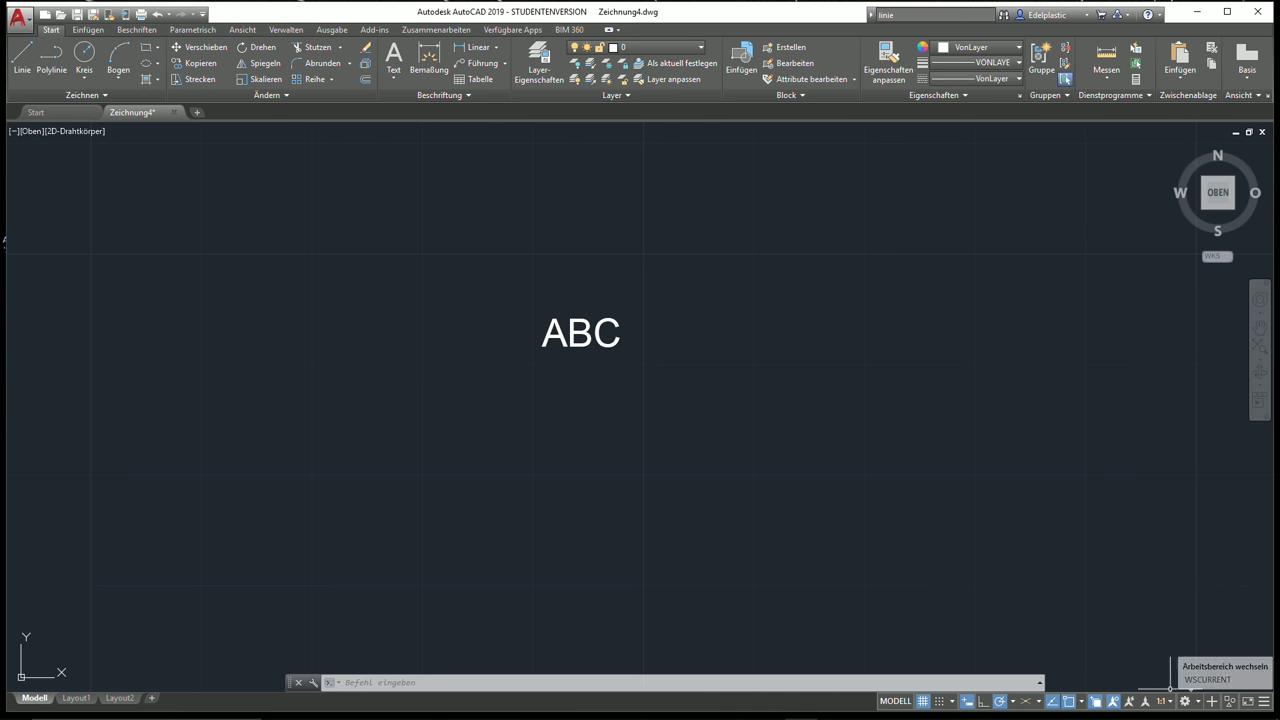
{"action": "left_click", "coordinate": [1163, 703]}
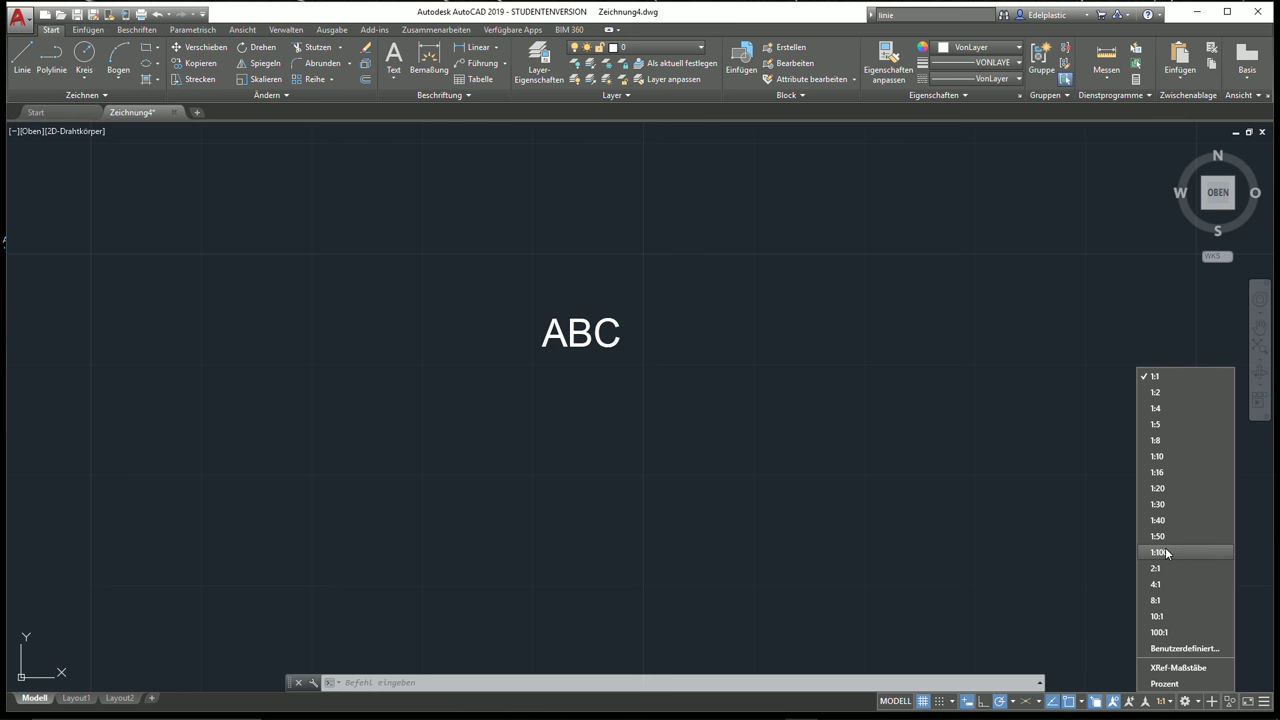
{"action": "left_click", "coordinate": [1170, 667]}
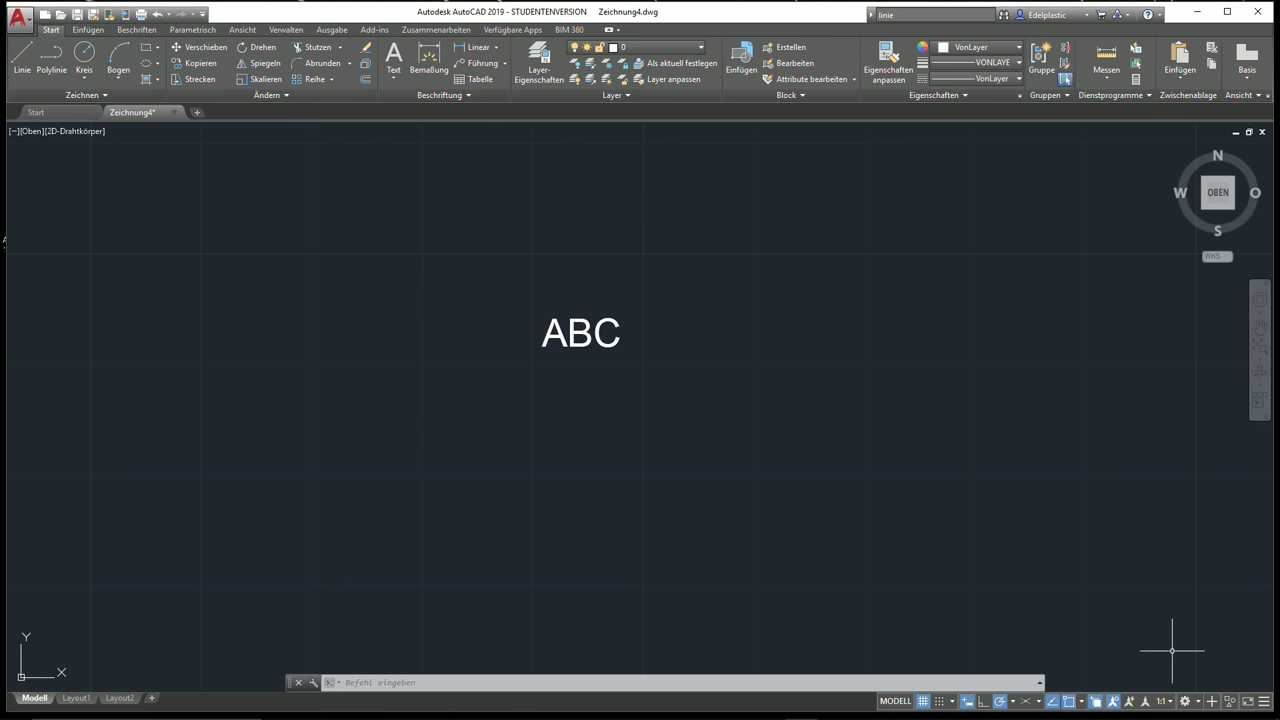
{"action": "left_click", "coordinate": [1165, 702]}
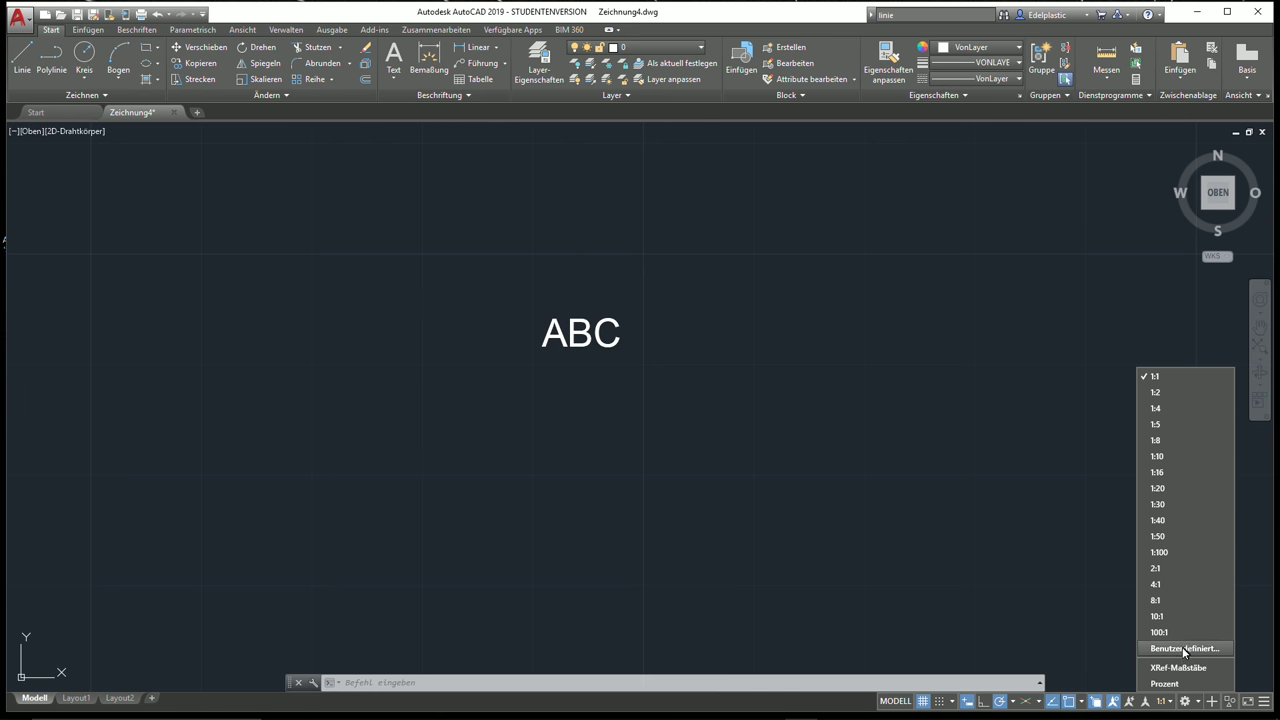
Add a custom '1 : 100 m' scale to the drawing's scale list
{"action": "left_click", "coordinate": [1183, 649]}
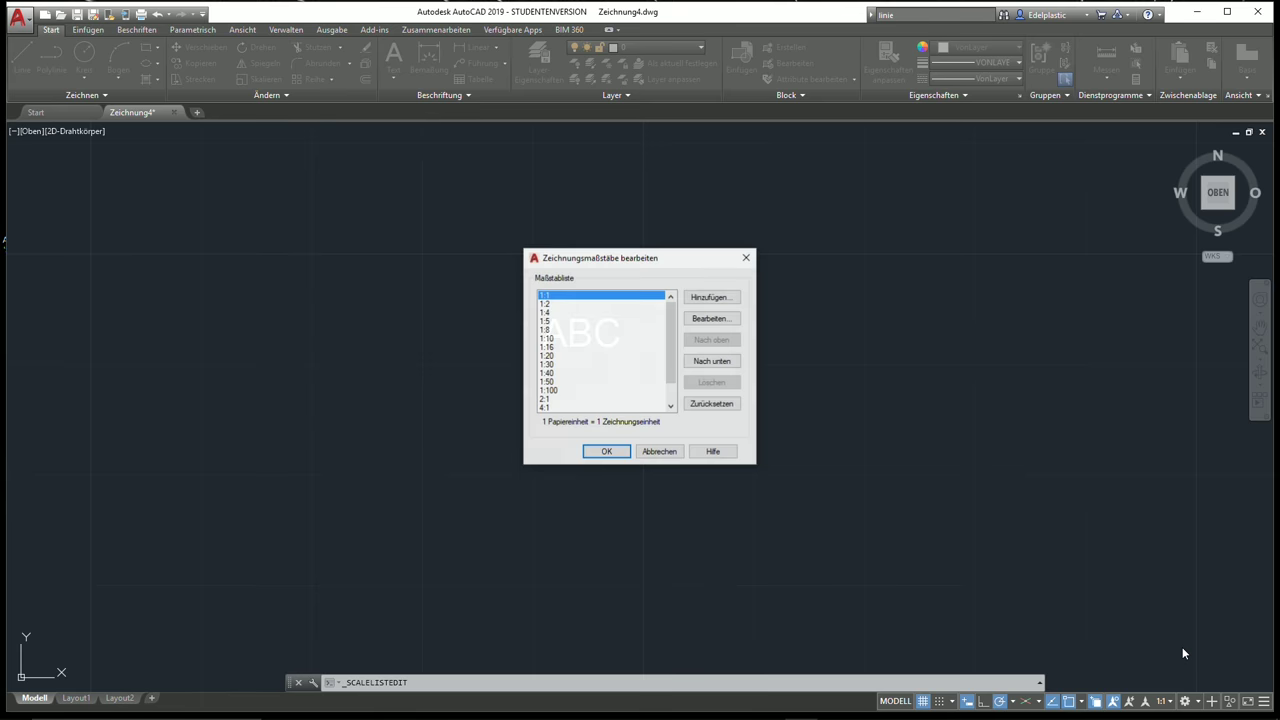
{"action": "left_click", "coordinate": [712, 299]}
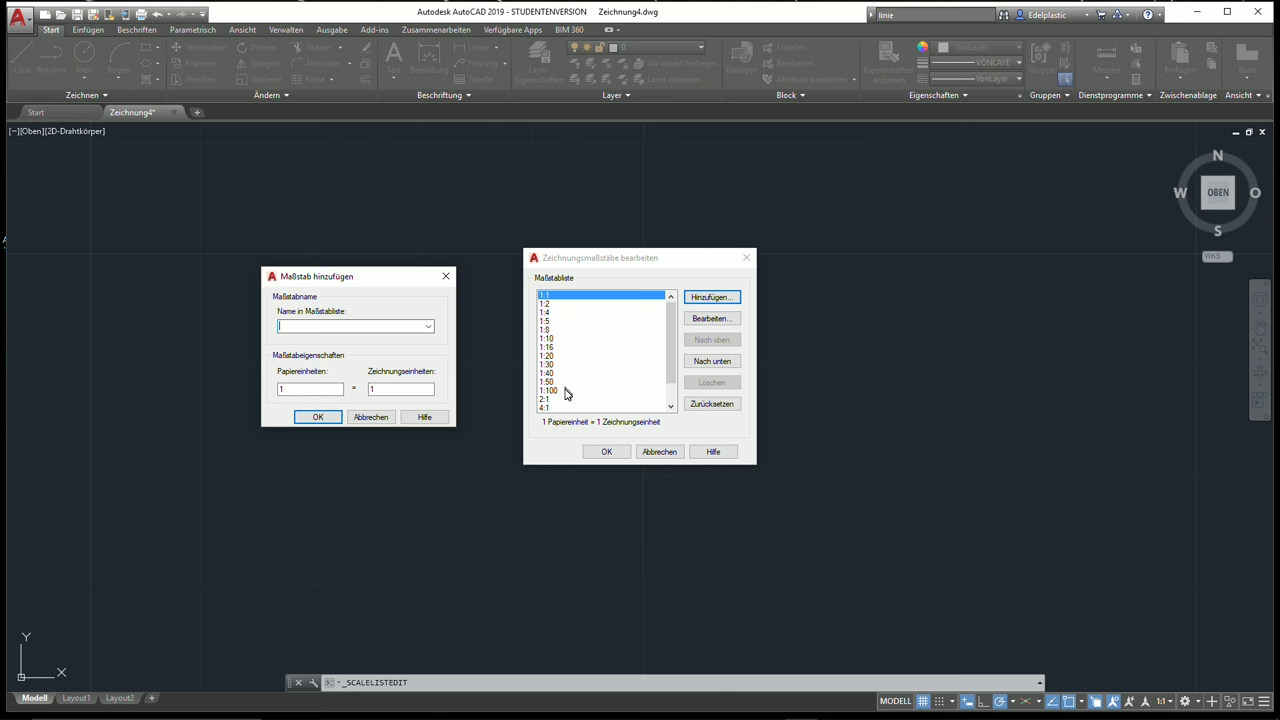
{"action": "left_click_drag", "start_coordinate": [369, 282], "coordinate": [418, 279]}
{"action": "type", "text": "1 : 100 m"}
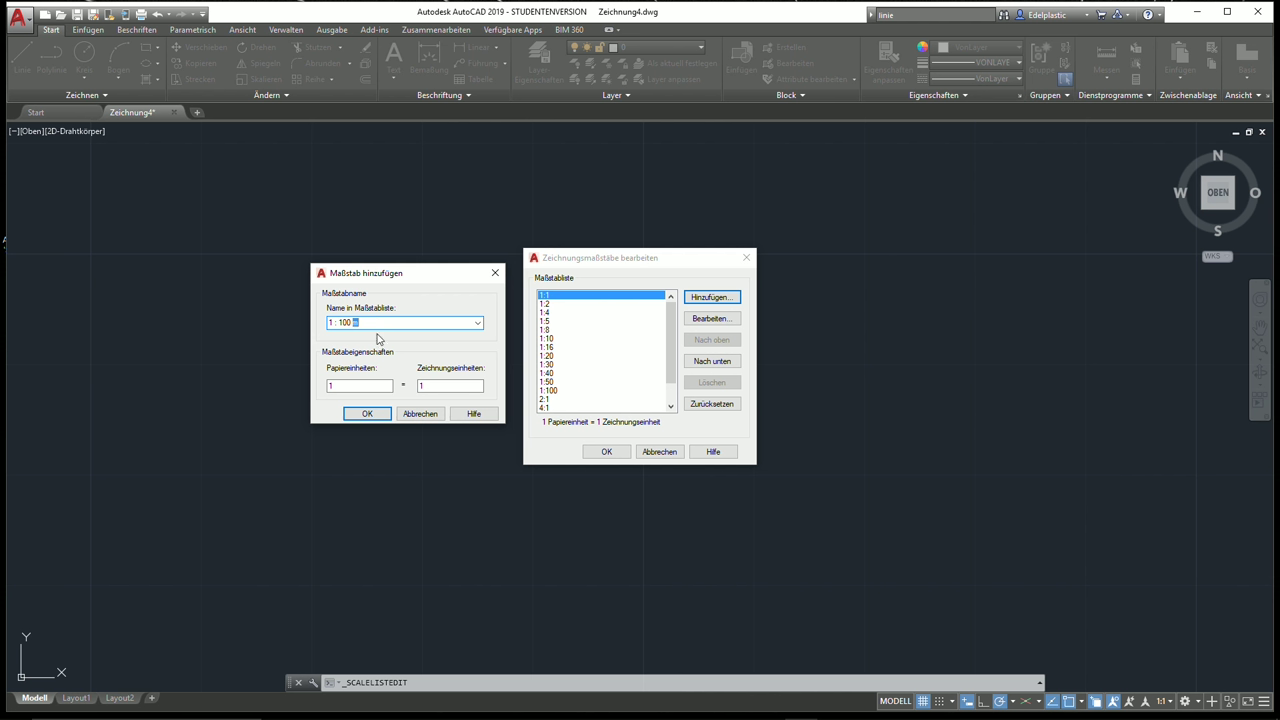
{"action": "left_click_drag", "start_coordinate": [330, 323], "coordinate": [368, 324]}
{"action": "left_click", "coordinate": [368, 323]}
{"action": "left_click", "coordinate": [352, 385]}
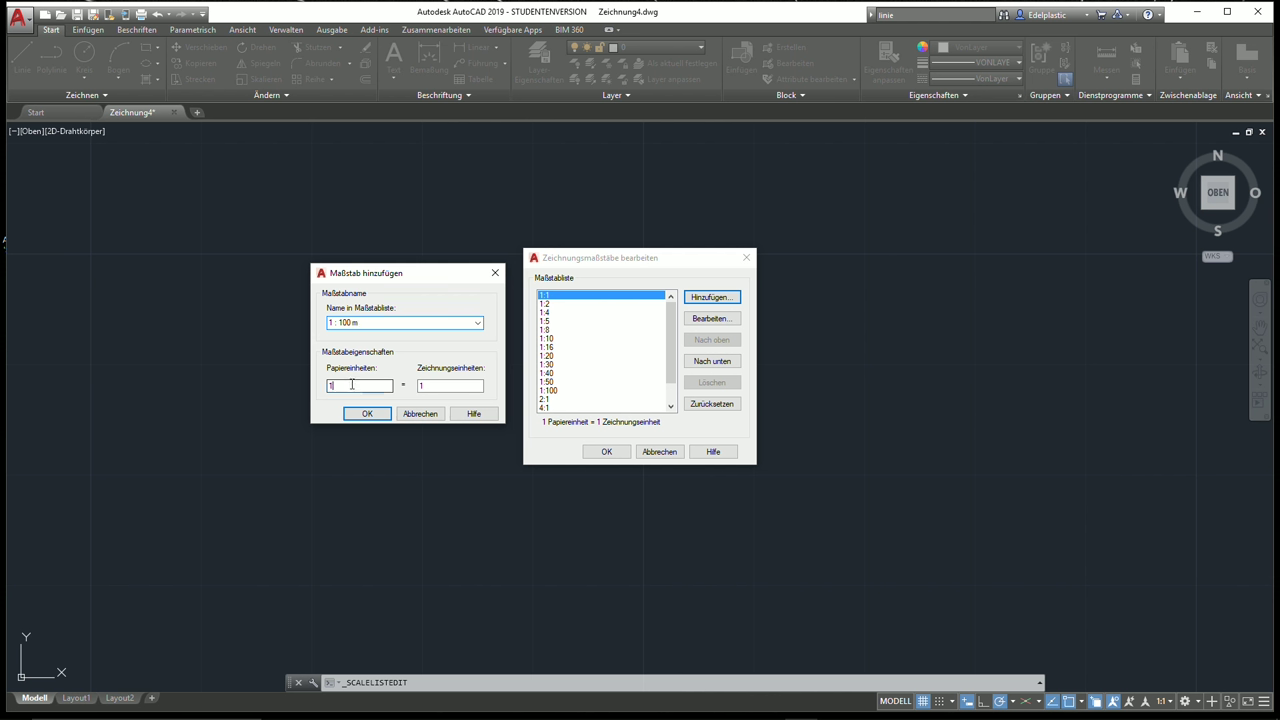
{"action": "left_click", "coordinate": [339, 322]}
{"action": "left_click", "coordinate": [338, 322]}
{"action": "key", "text": "Tab"}
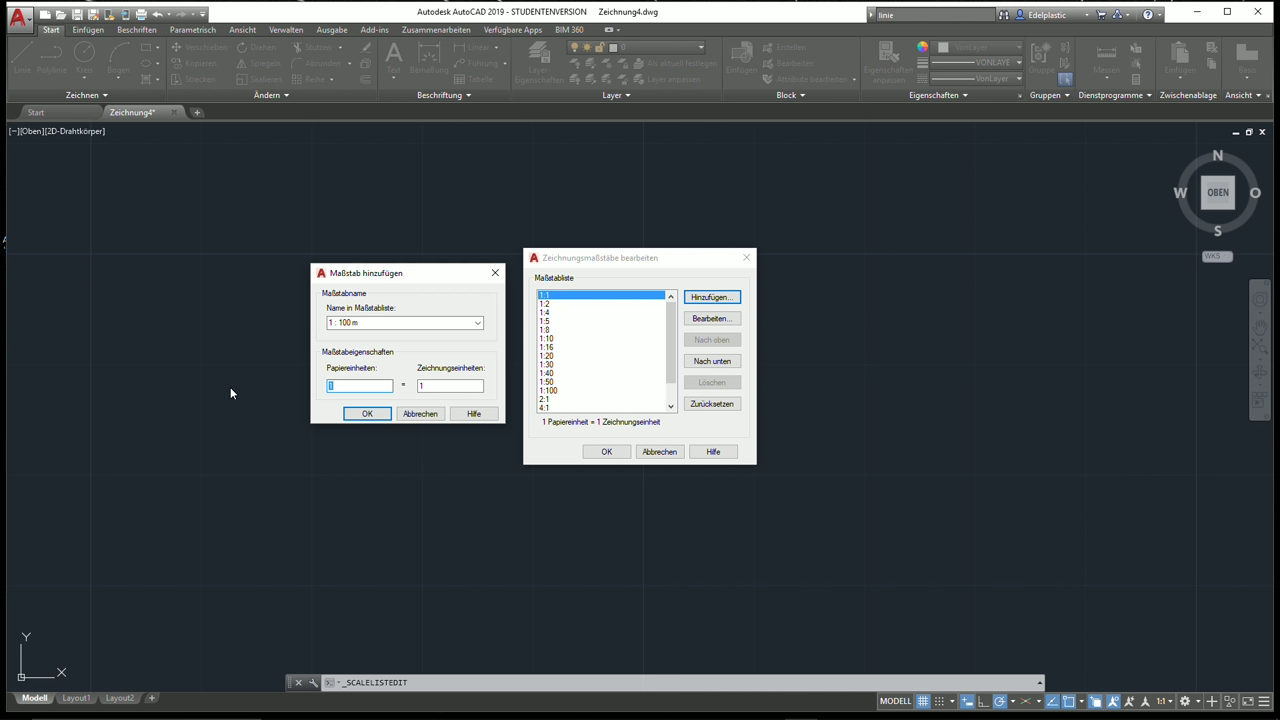
{"action": "left_click", "coordinate": [368, 414]}
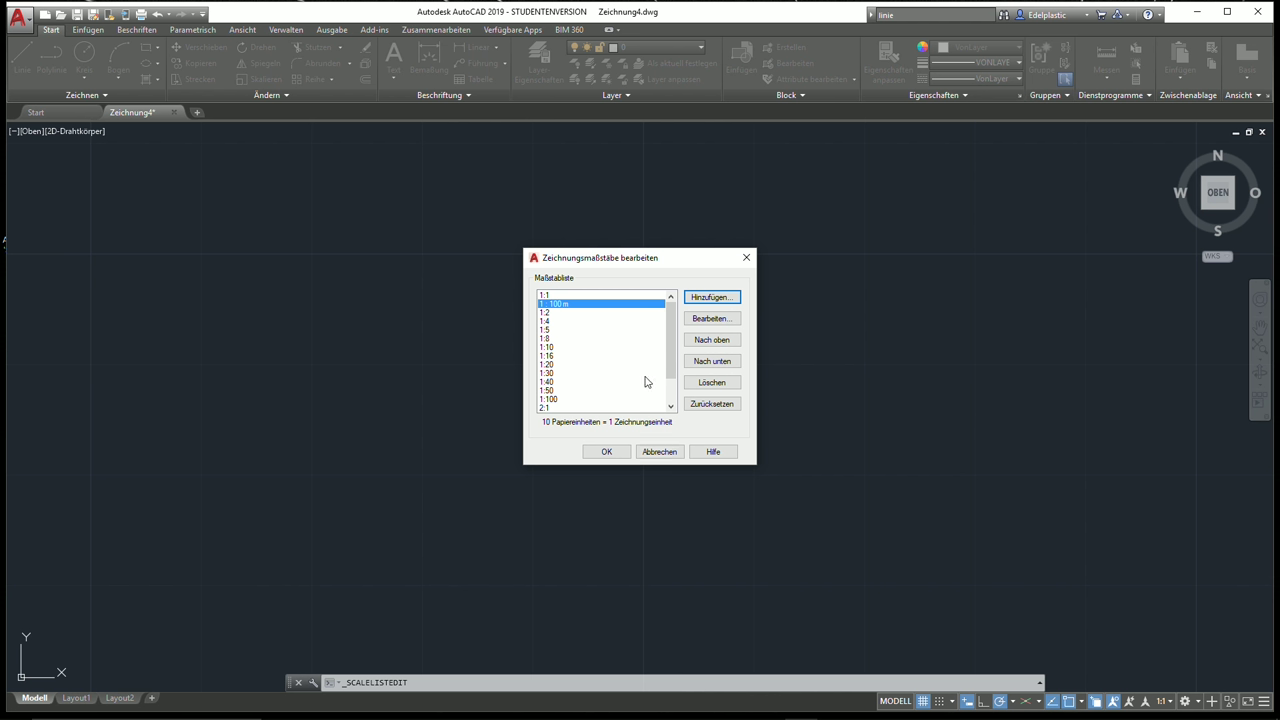
Delete the 1 : 100 m scale, confirm the scale list, and show the workspace choices
{"action": "left_click", "coordinate": [711, 381]}
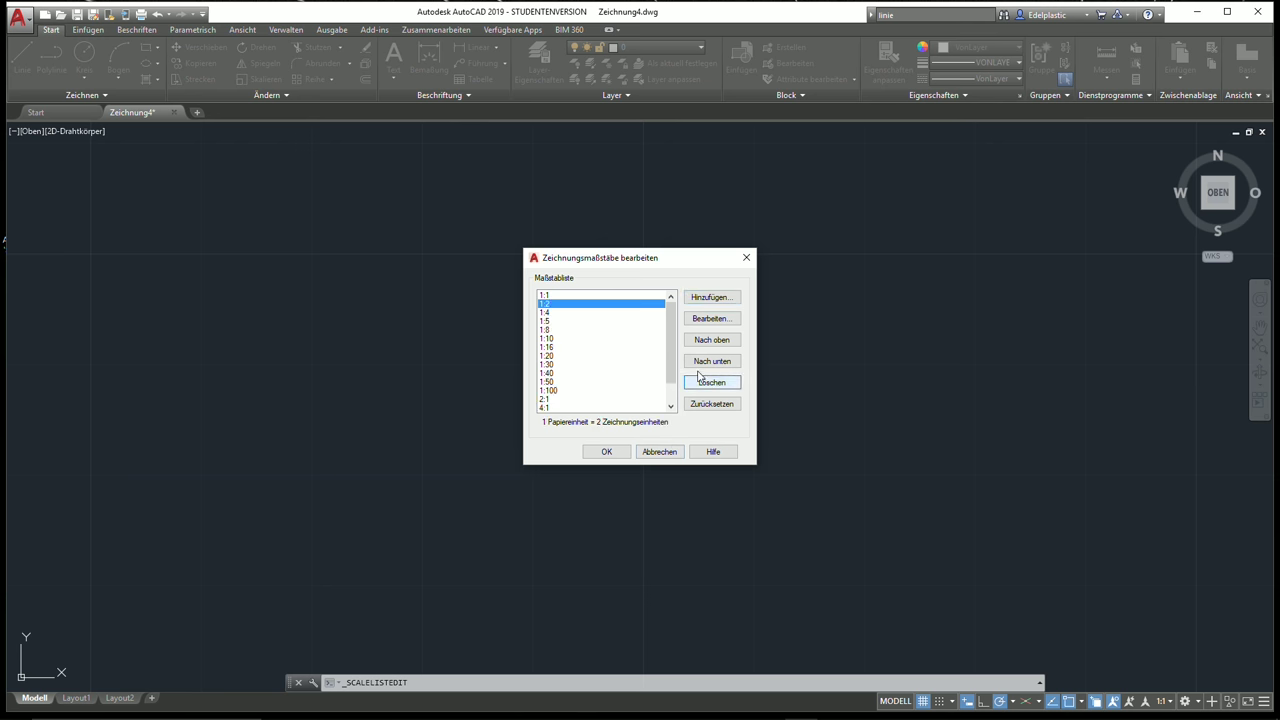
{"action": "left_click", "coordinate": [607, 452]}
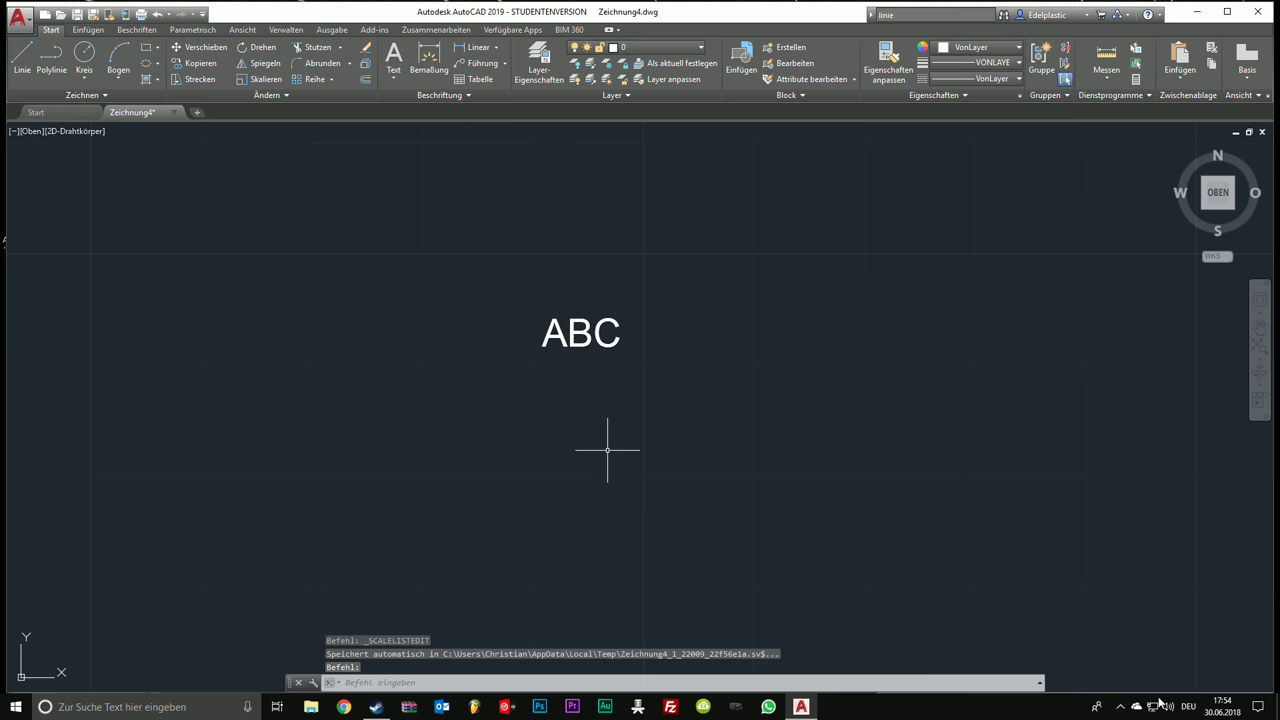
{"action": "left_click", "coordinate": [1005, 513]}
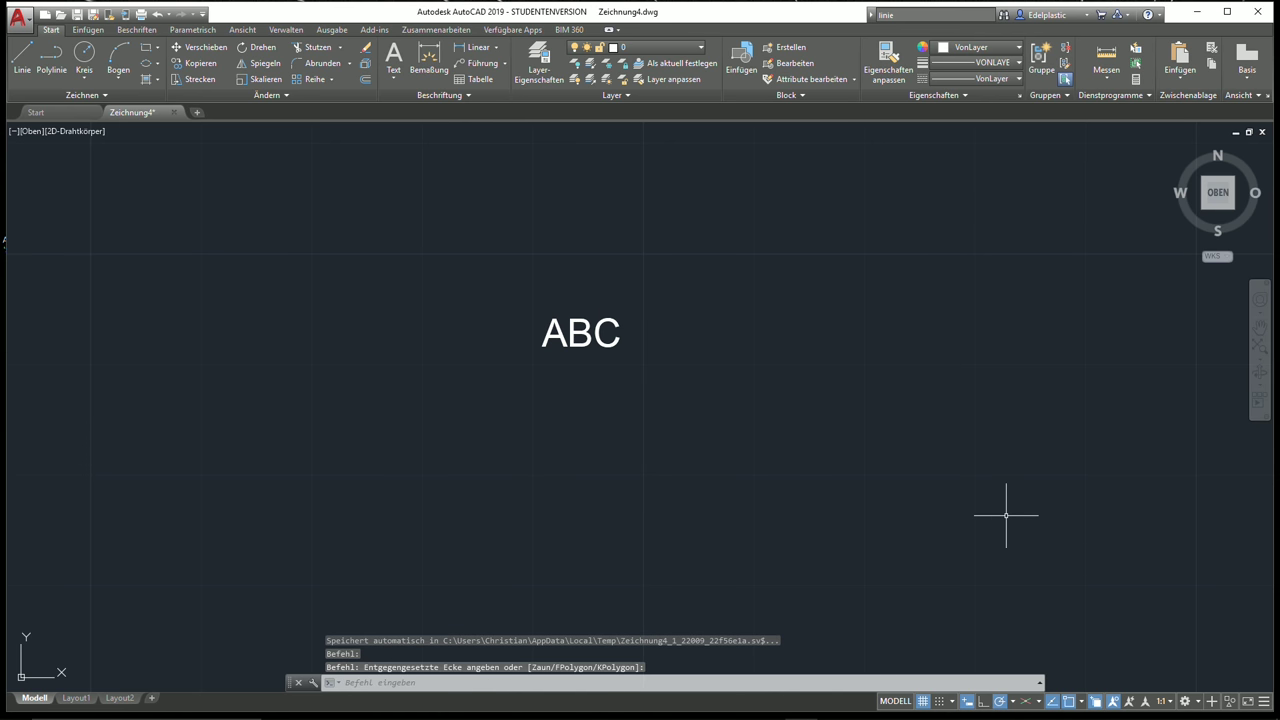
{"action": "left_click", "coordinate": [1187, 701]}
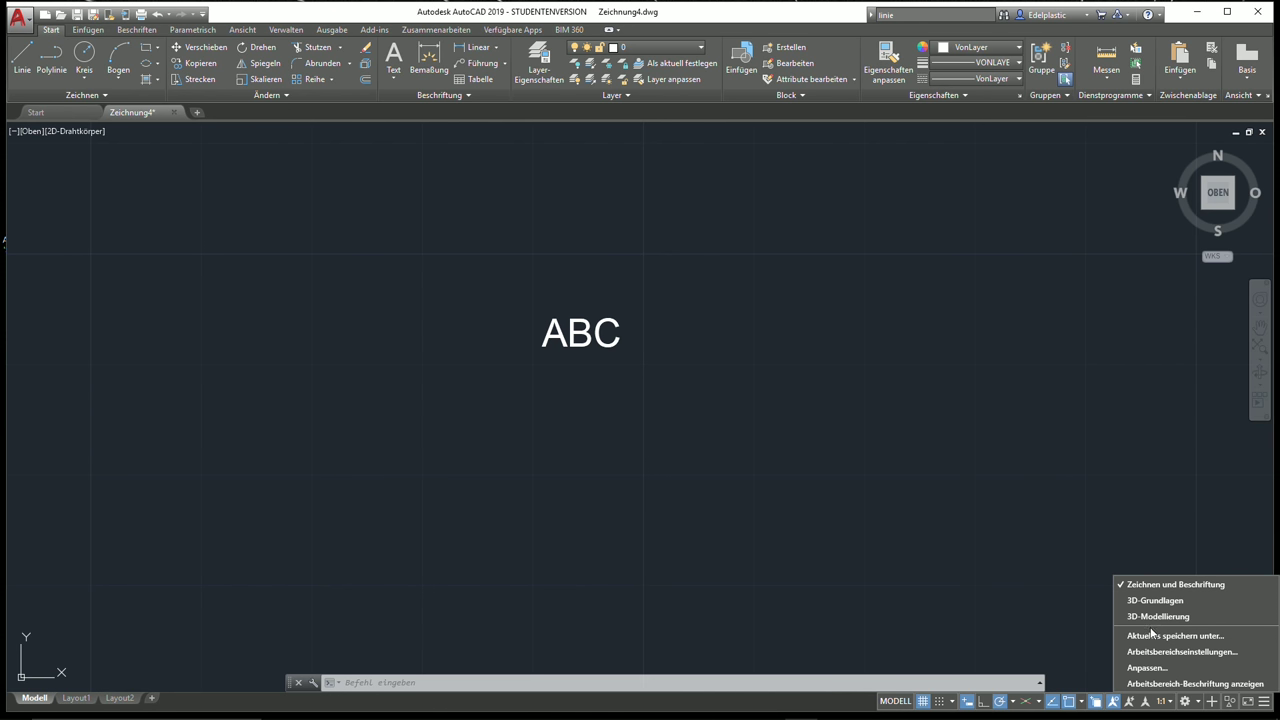
{"action": "left_click", "coordinate": [710, 28]}
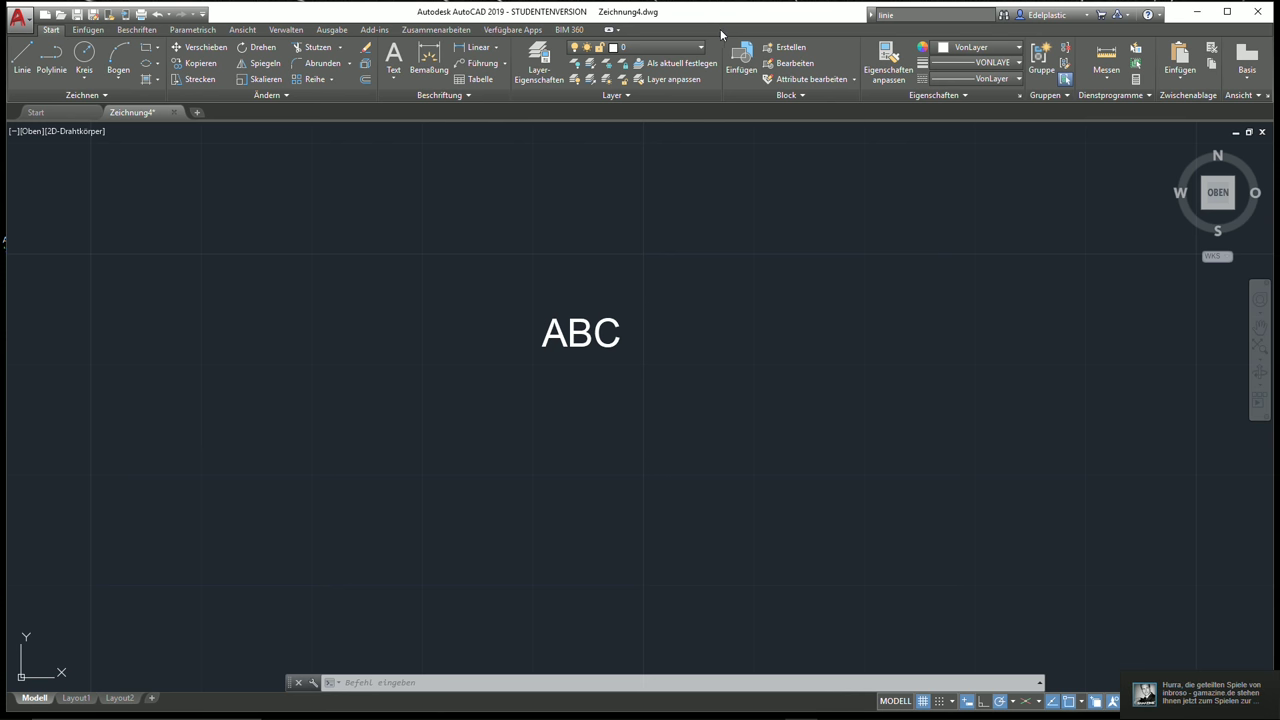
{"action": "mouse_move", "coordinate": [1217, 192]}
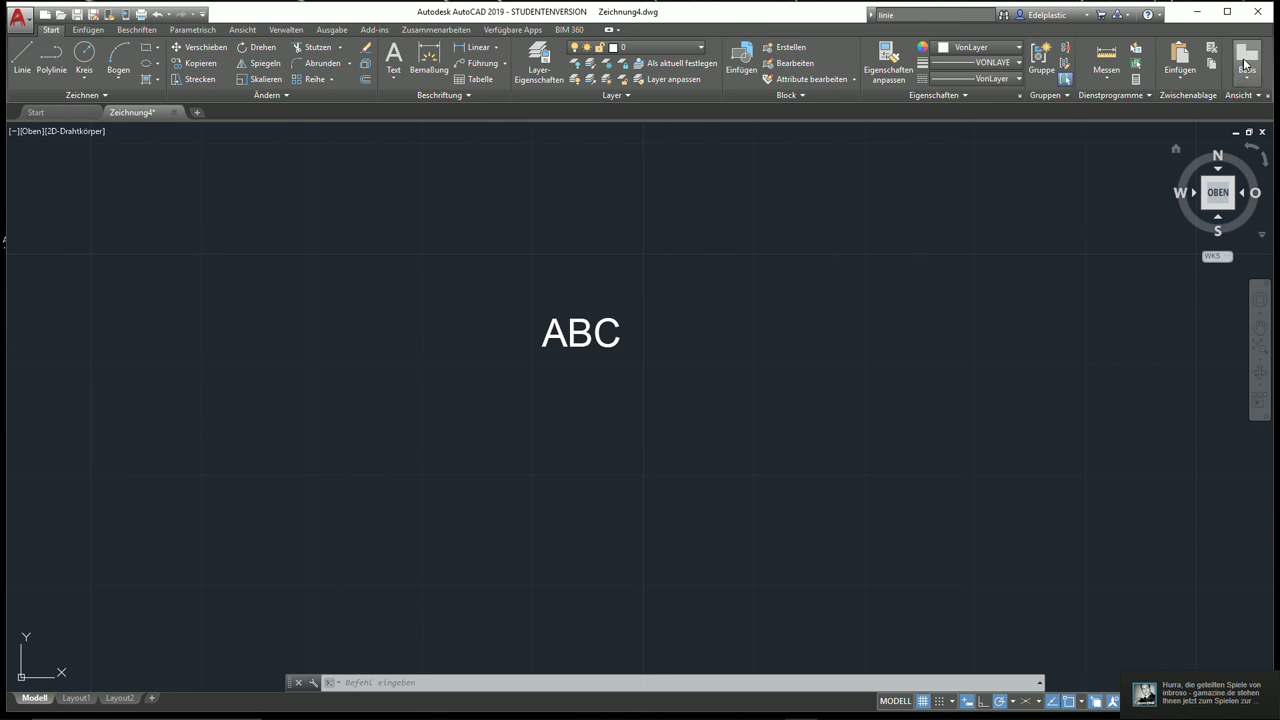
{"action": "right_click", "coordinate": [1262, 78]}
{"action": "mouse_move", "coordinate": [1208, 90]}
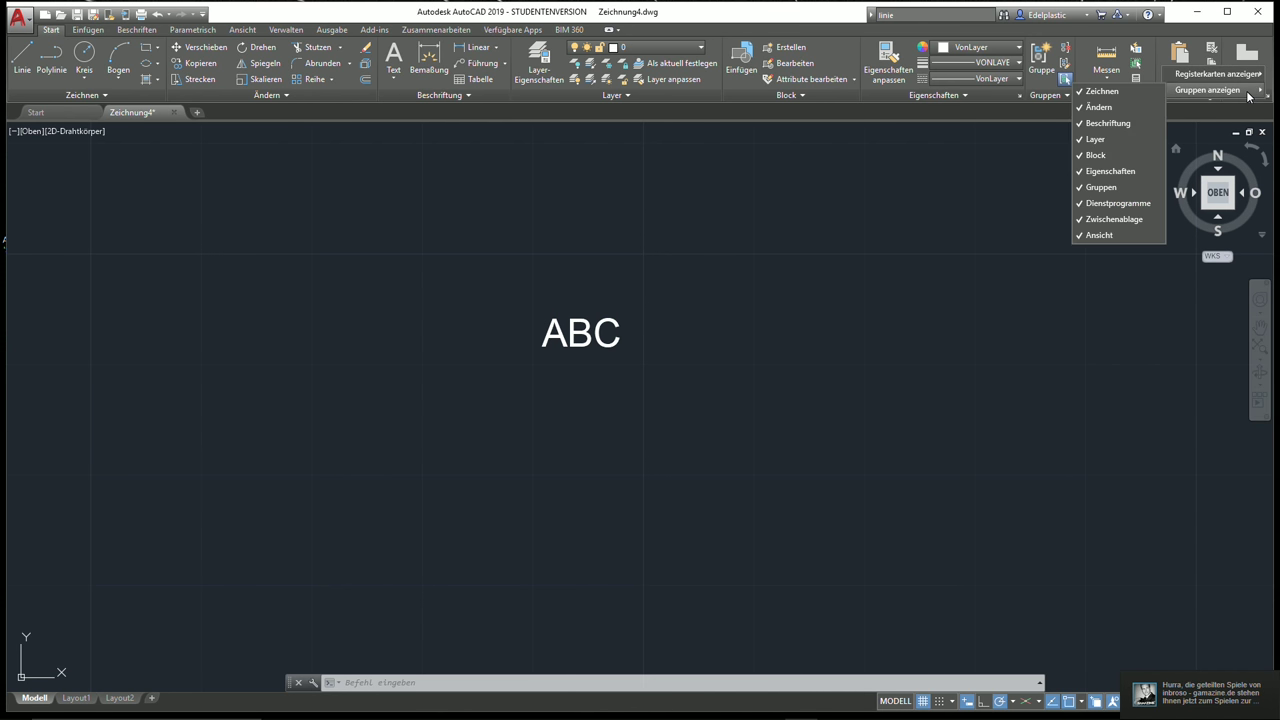
{"action": "left_click", "coordinate": [1106, 93]}
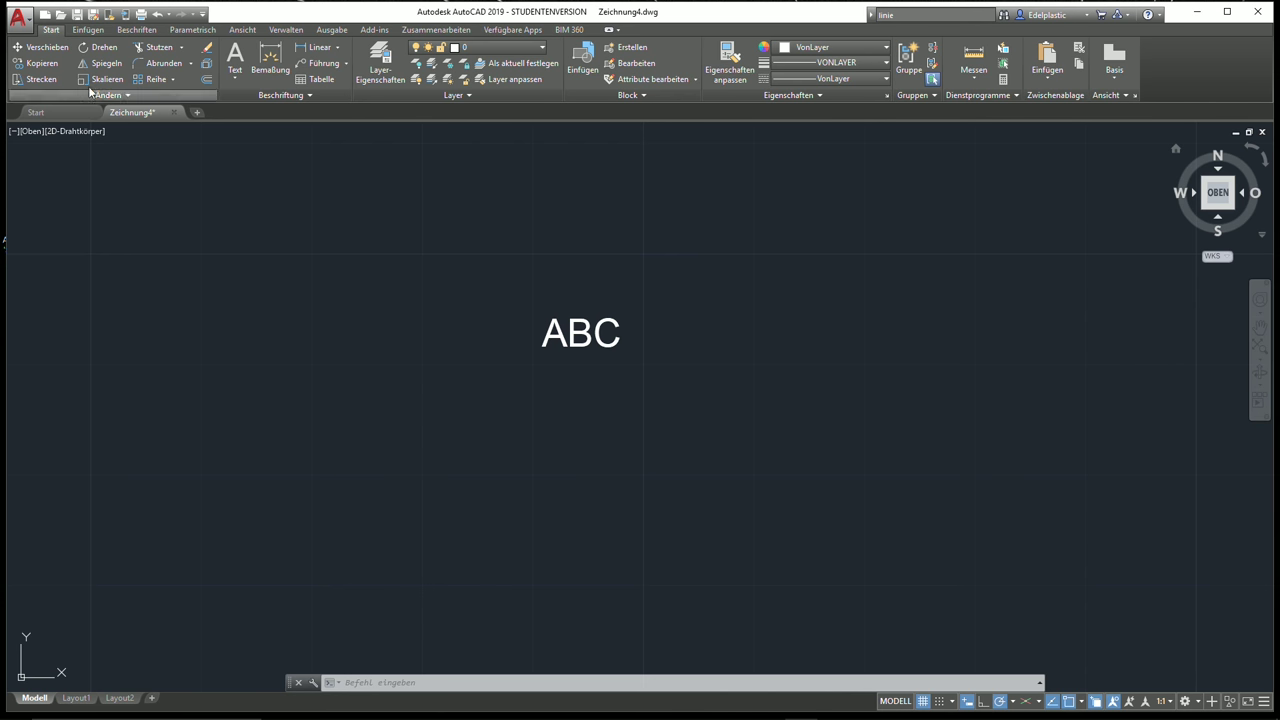
{"action": "left_click", "coordinate": [1191, 704]}
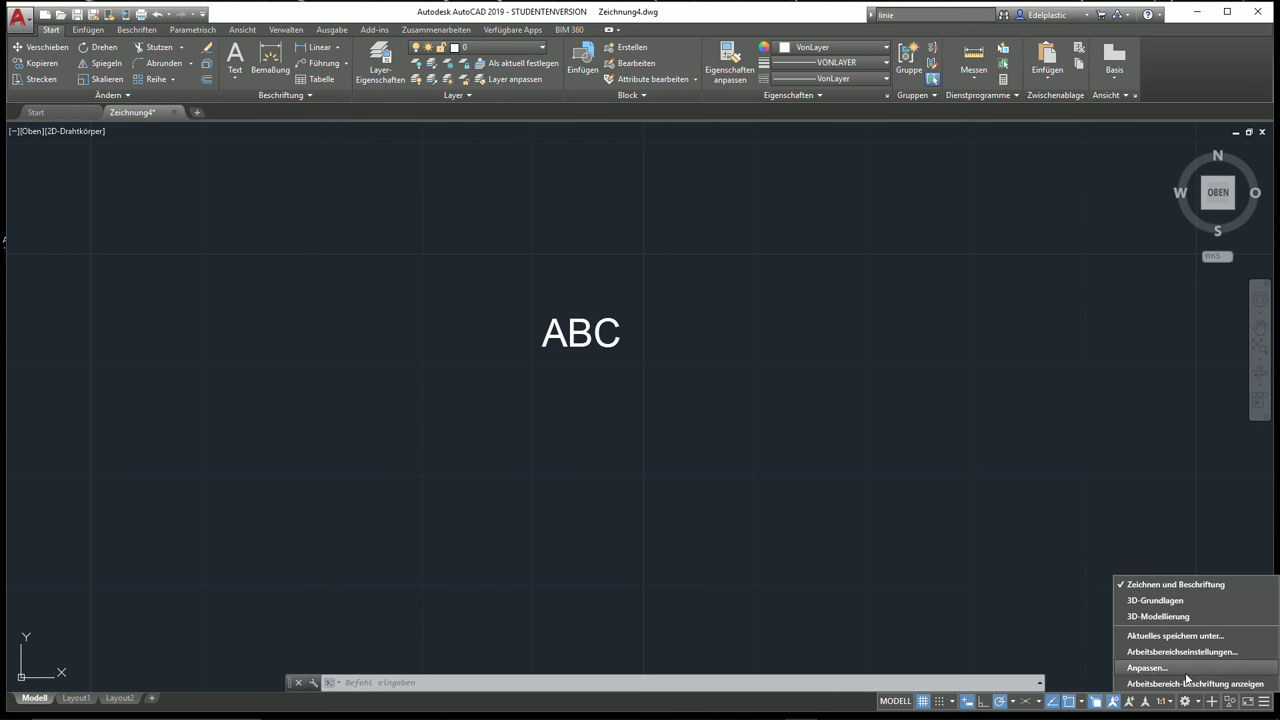
{"action": "left_click", "coordinate": [1149, 637]}
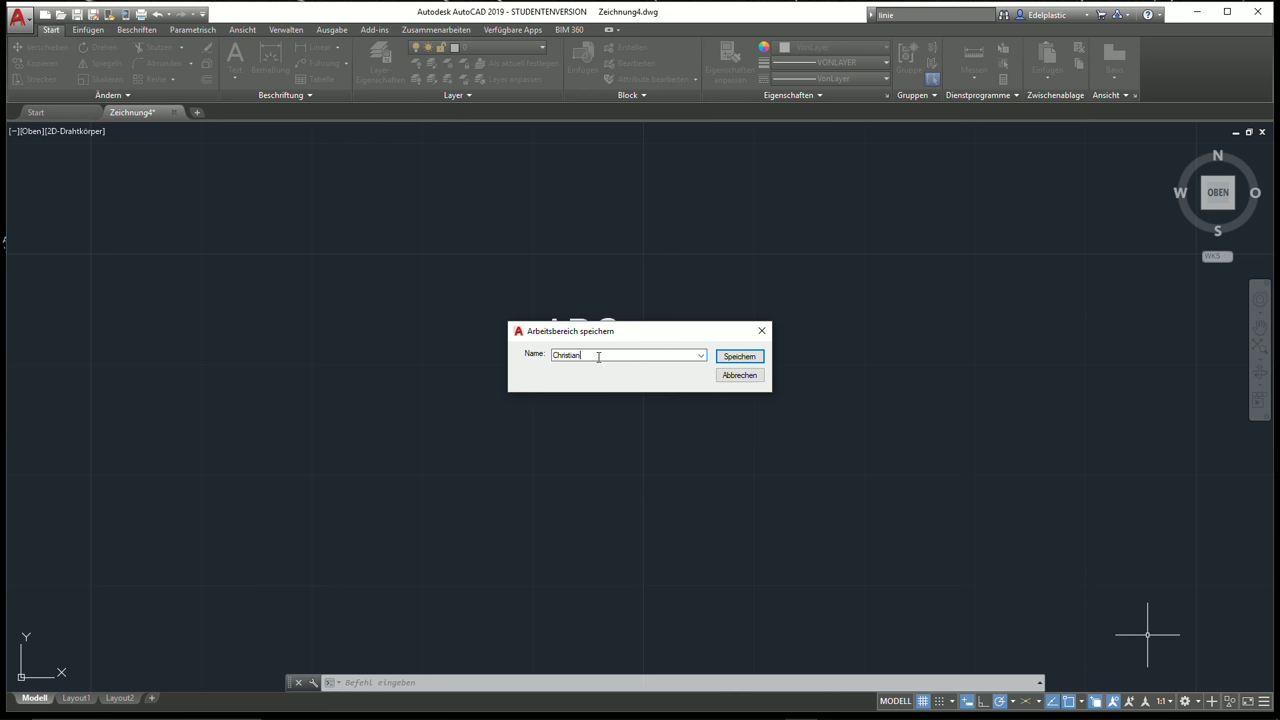
{"action": "left_click", "coordinate": [740, 375]}
{"action": "left_click", "coordinate": [1185, 701]}
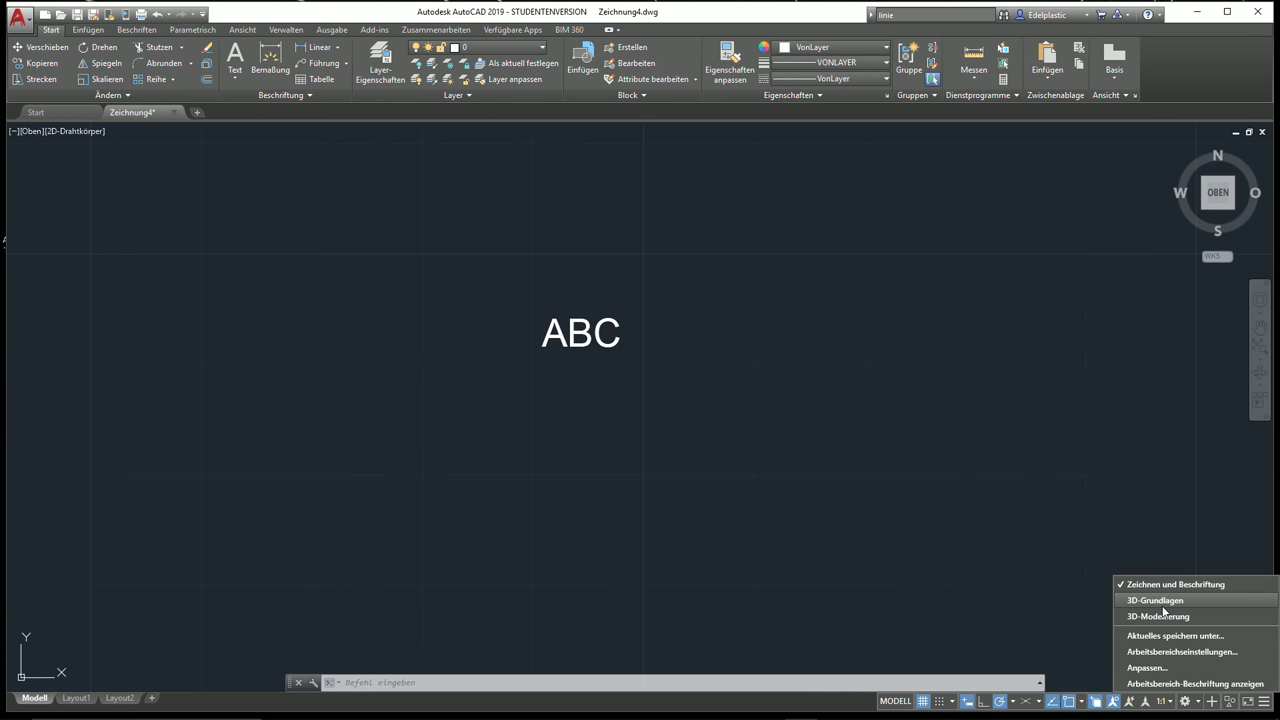
{"action": "right_click", "coordinate": [1196, 61]}
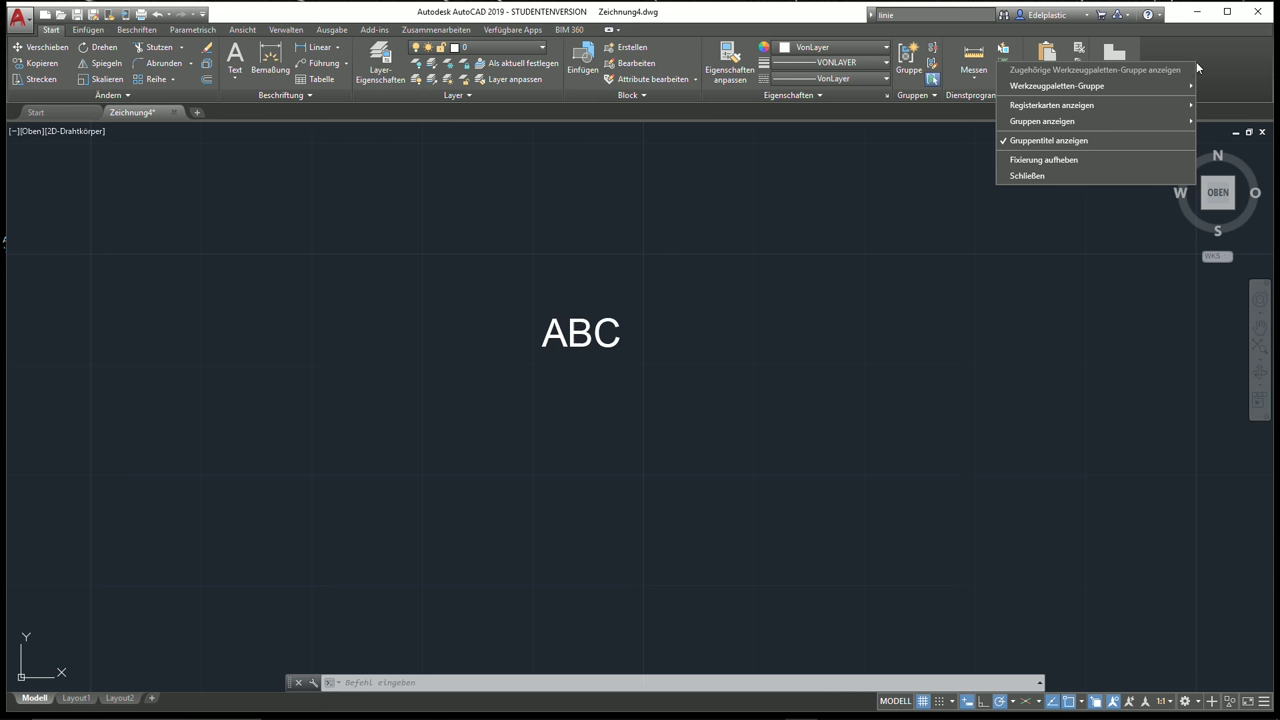
{"action": "mouse_move", "coordinate": [1042, 121]}
{"action": "left_click", "coordinate": [974, 120]}
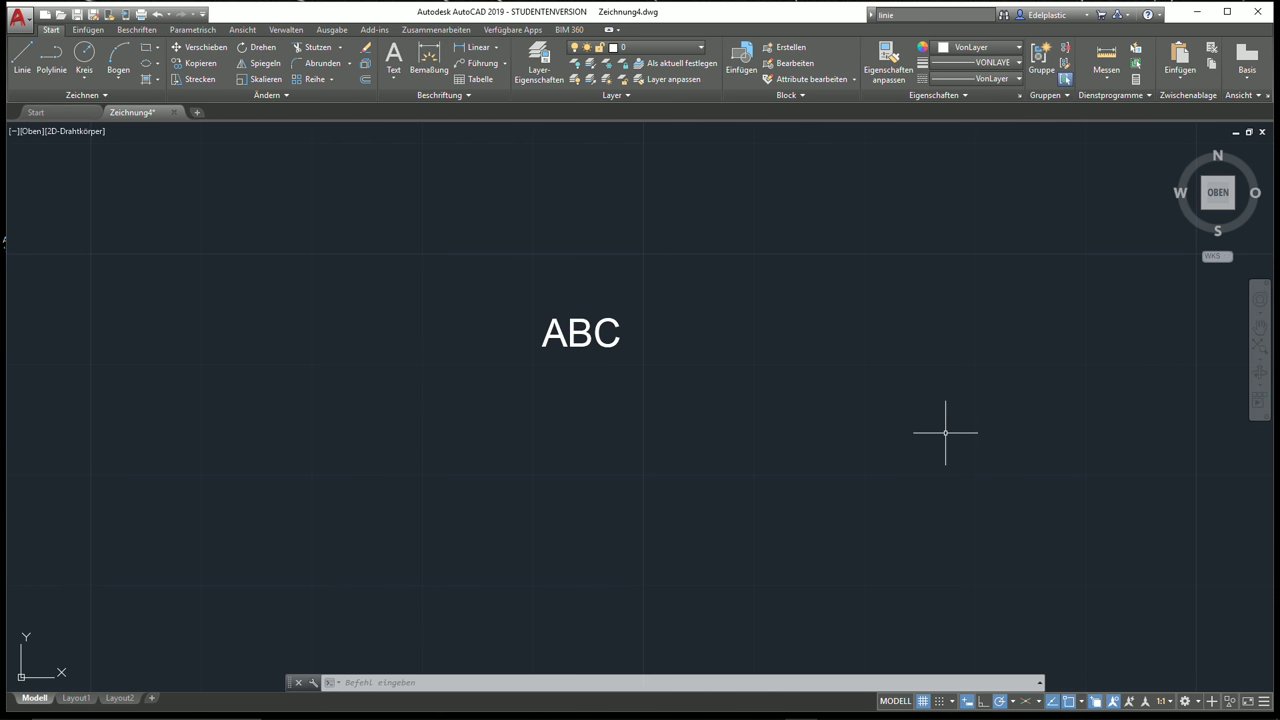
Delete the ABC text, toggling annotation monitoring on and off
{"action": "left_click", "coordinate": [1213, 703]}
{"action": "left_click", "coordinate": [794, 471]}
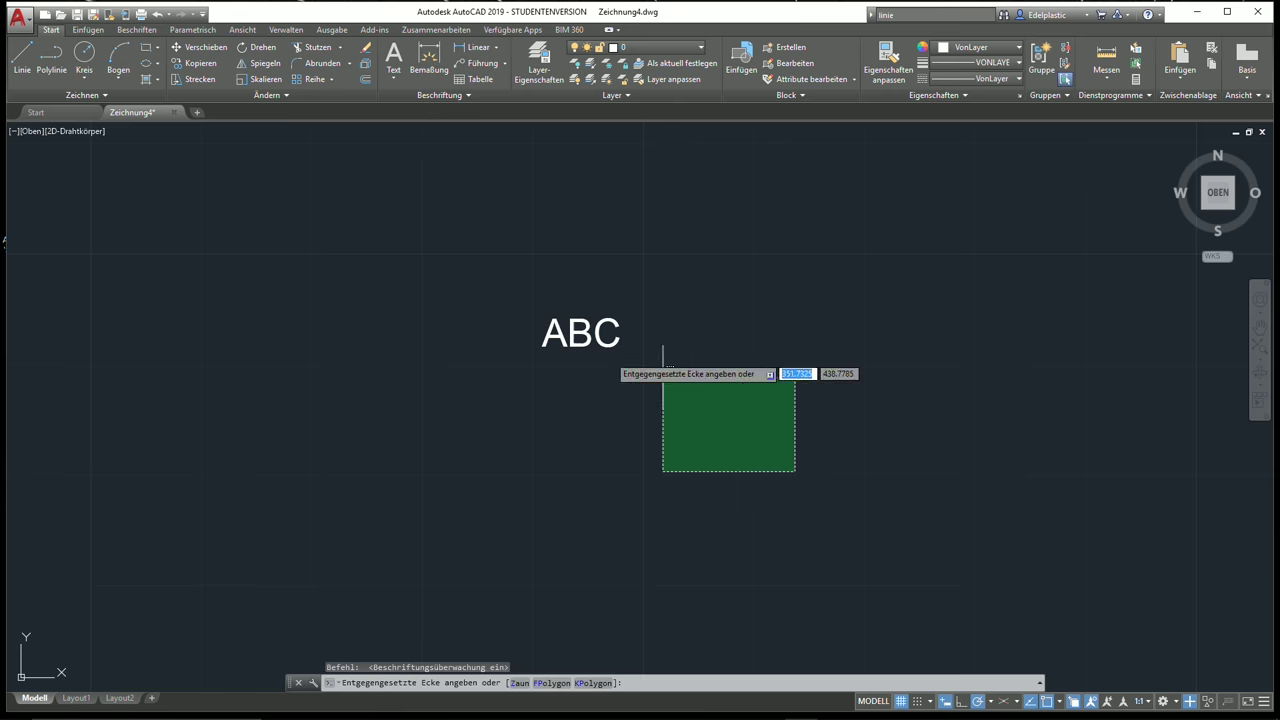
{"action": "left_click", "coordinate": [374, 250]}
{"action": "key", "text": "Delete"}
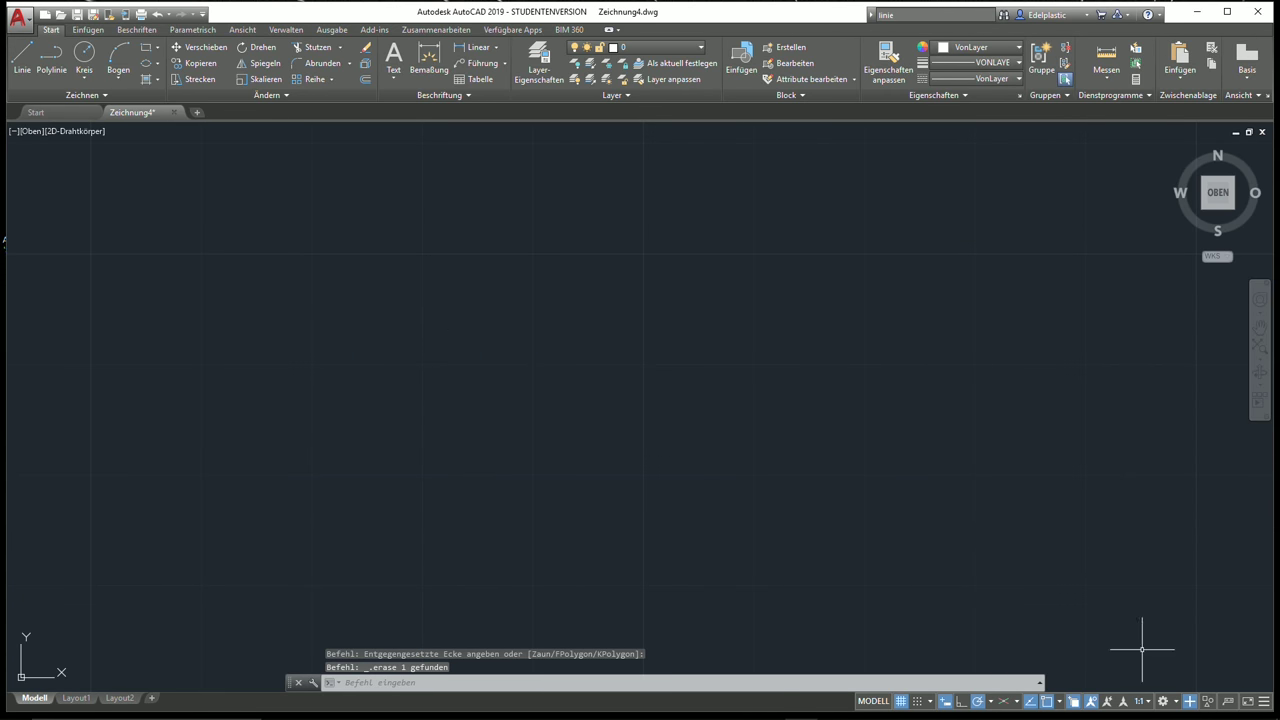
{"action": "left_click", "coordinate": [1190, 700]}
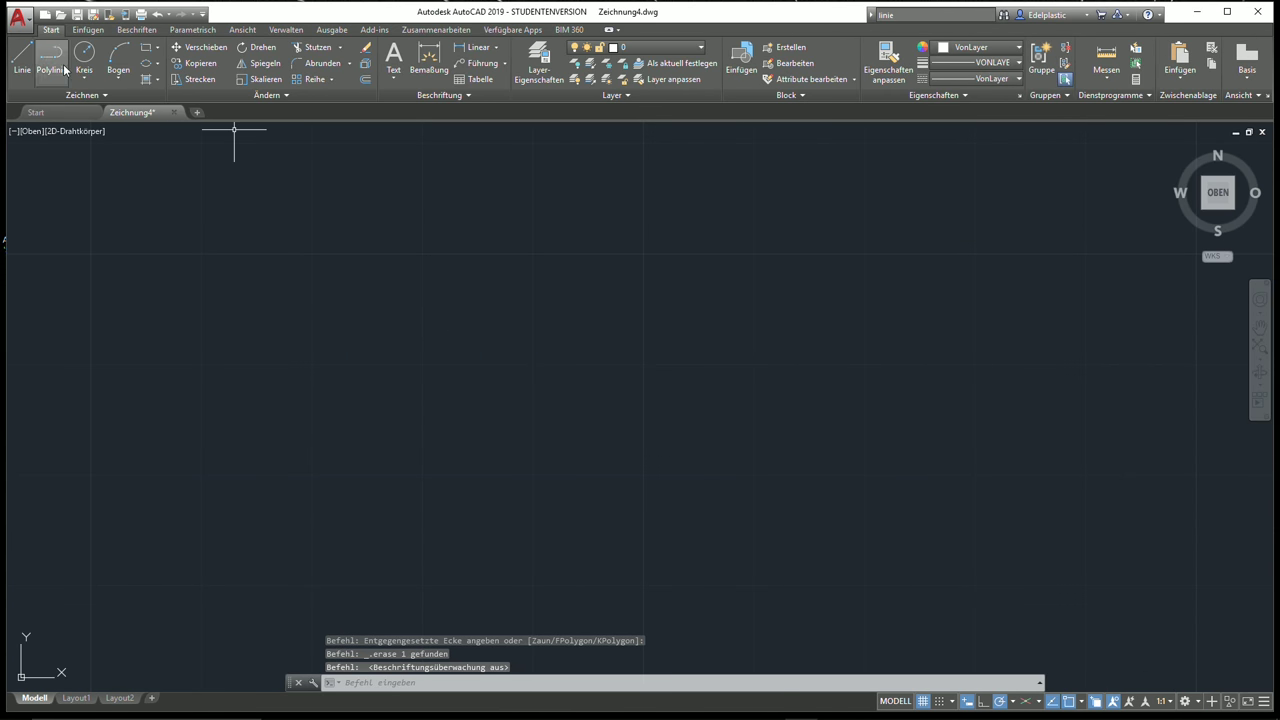
Draw a horizontal line left of the drawing centre
{"action": "left_click", "coordinate": [30, 68]}
{"action": "left_click", "coordinate": [452, 421]}
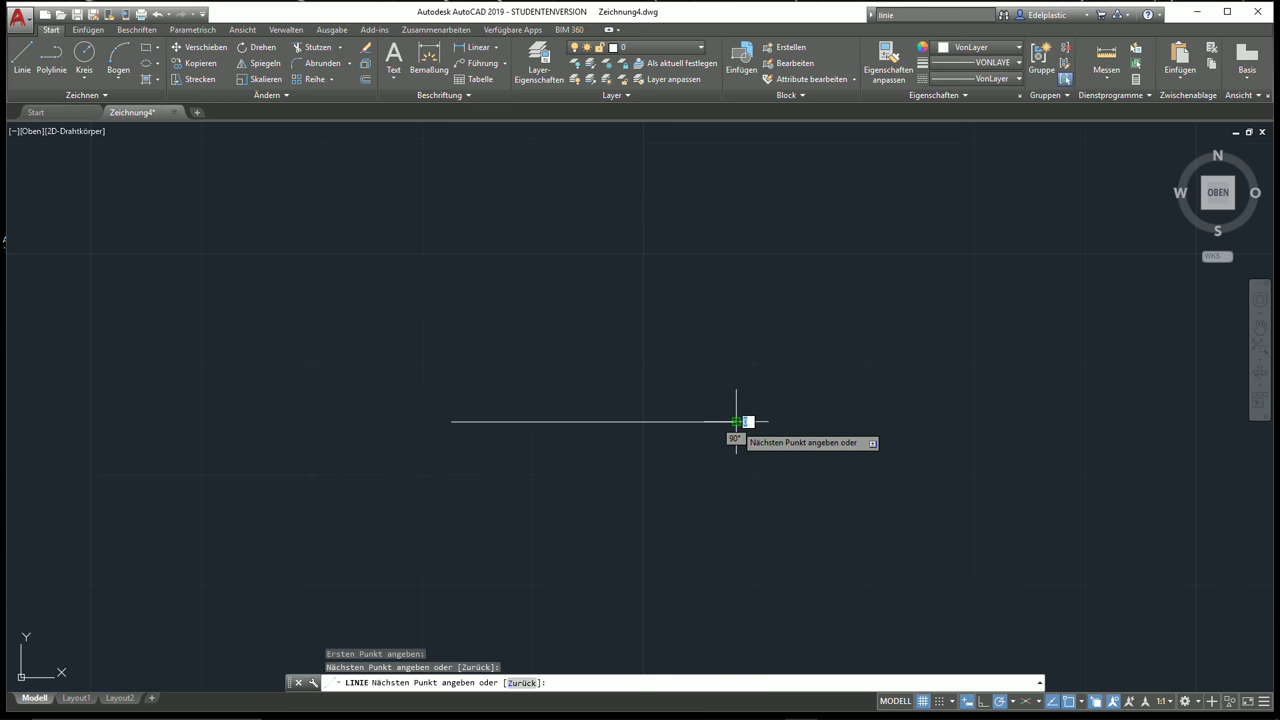
{"action": "right_click", "coordinate": [758, 421]}
{"action": "left_click", "coordinate": [790, 430]}
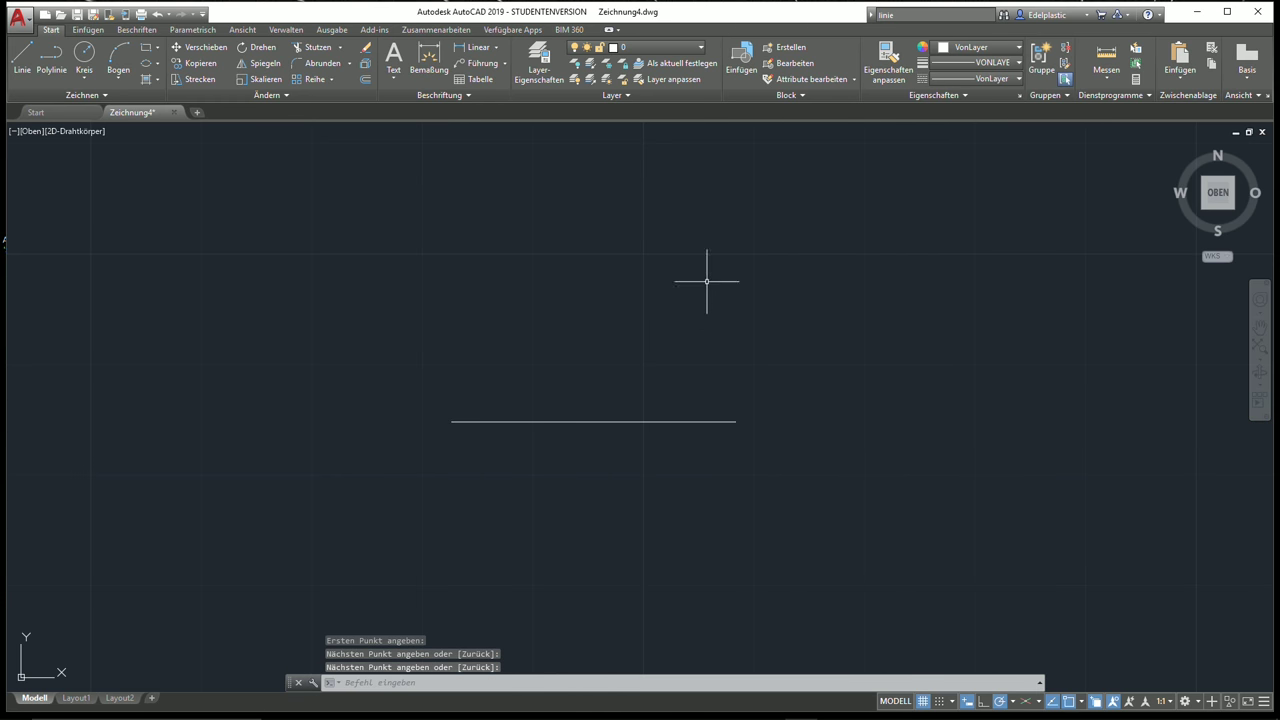
Dimension the line's two endpoints, placing the 25,74 dimension above it
{"action": "left_click", "coordinate": [429, 58]}
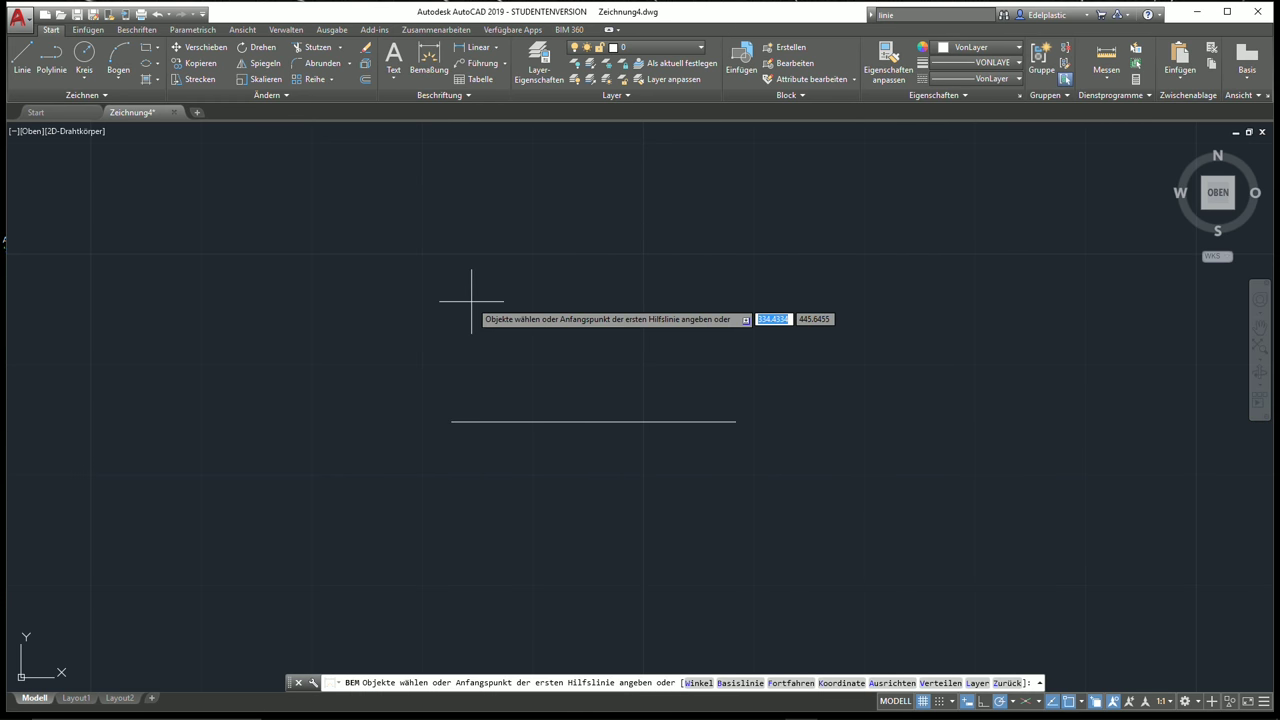
{"action": "left_click", "coordinate": [454, 421]}
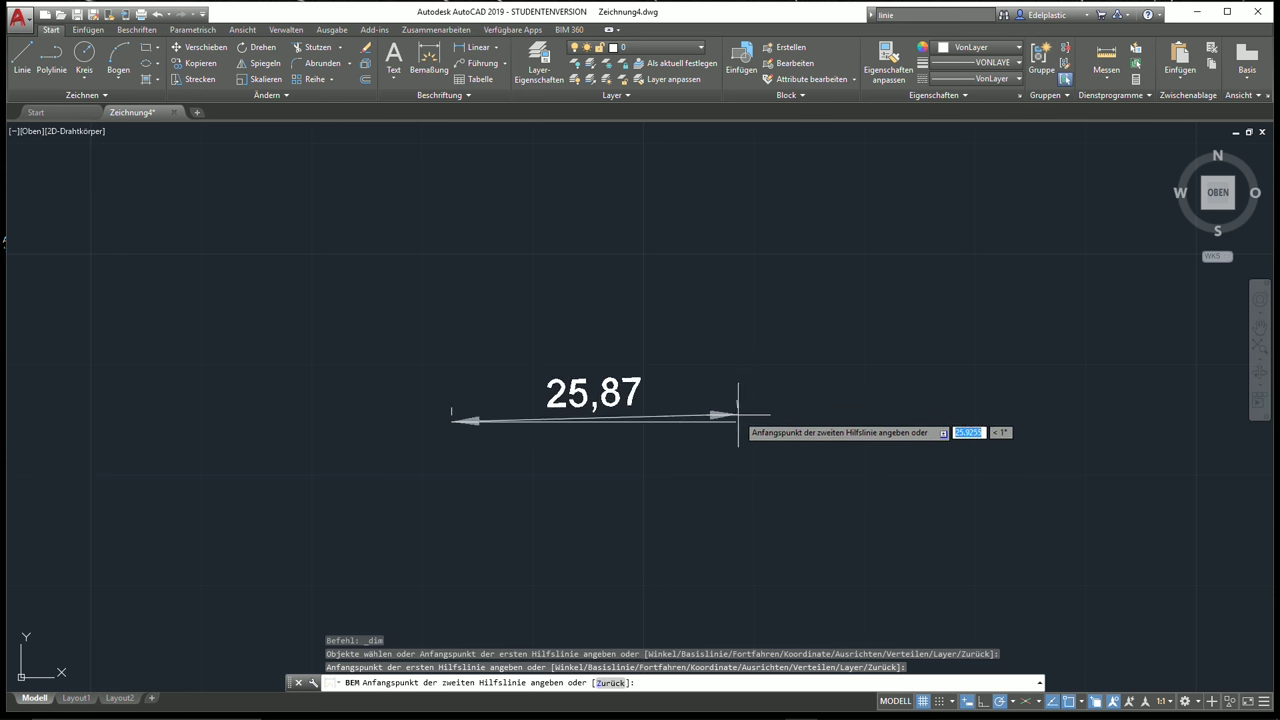
{"action": "left_click", "coordinate": [736, 392]}
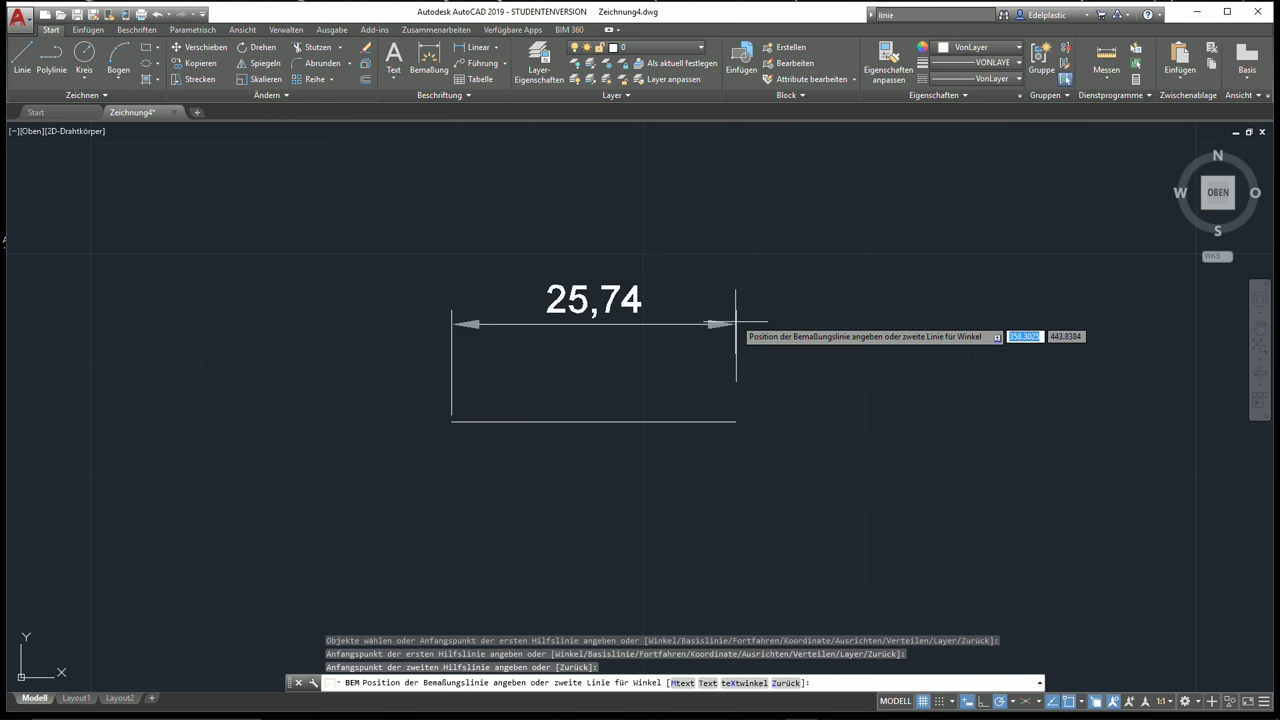
{"action": "left_click", "coordinate": [736, 232]}
{"action": "right_click", "coordinate": [910, 256]}
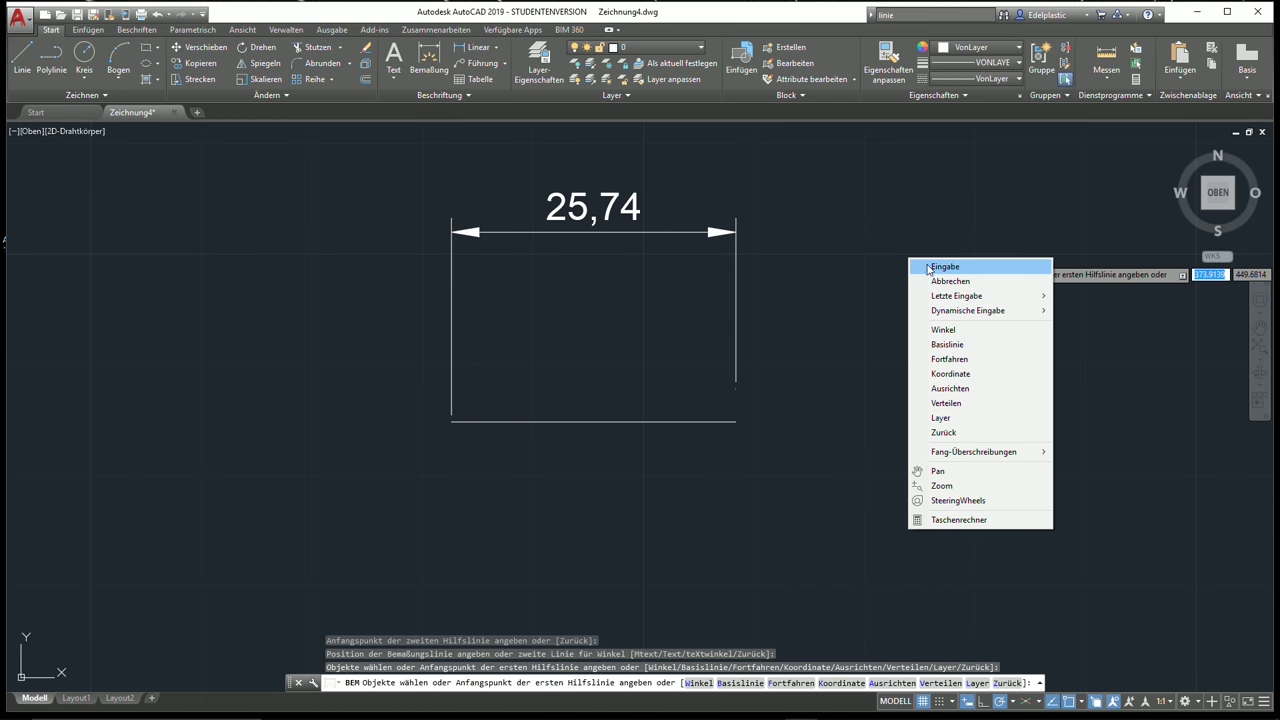
{"action": "left_click", "coordinate": [940, 265]}
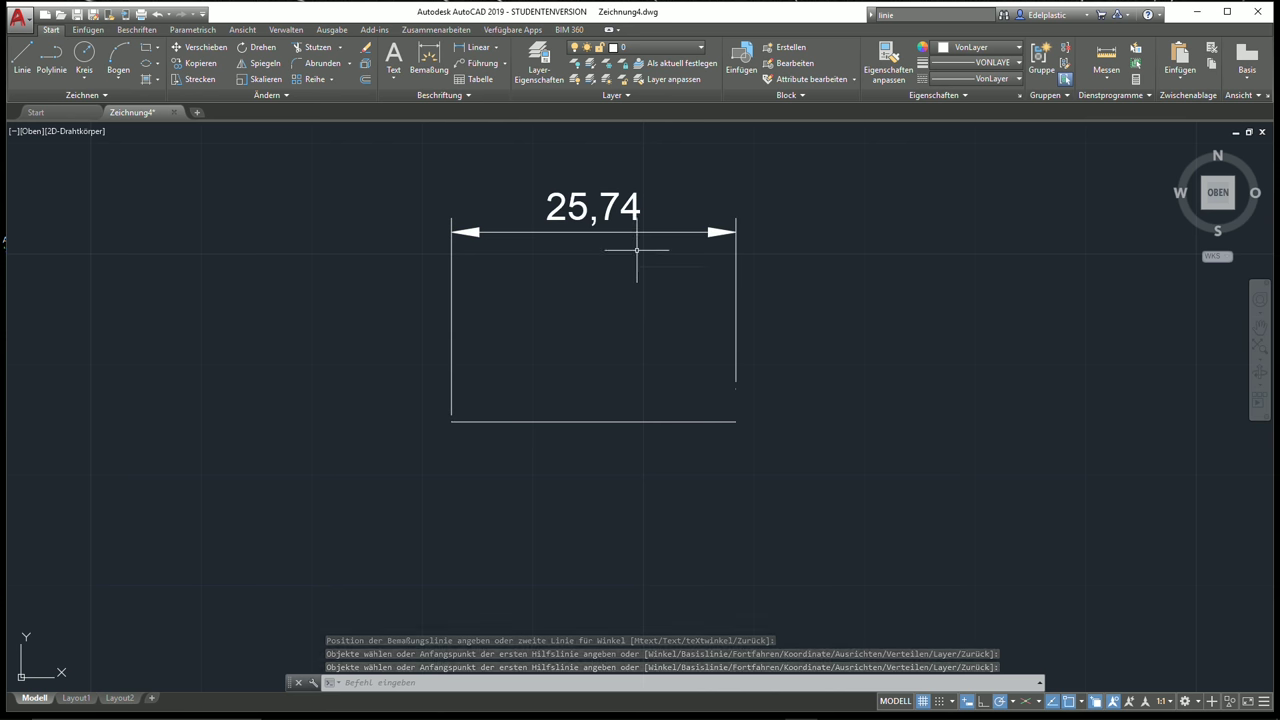
{"action": "key", "text": "Escape"}
{"action": "left_click", "coordinate": [672, 421]}
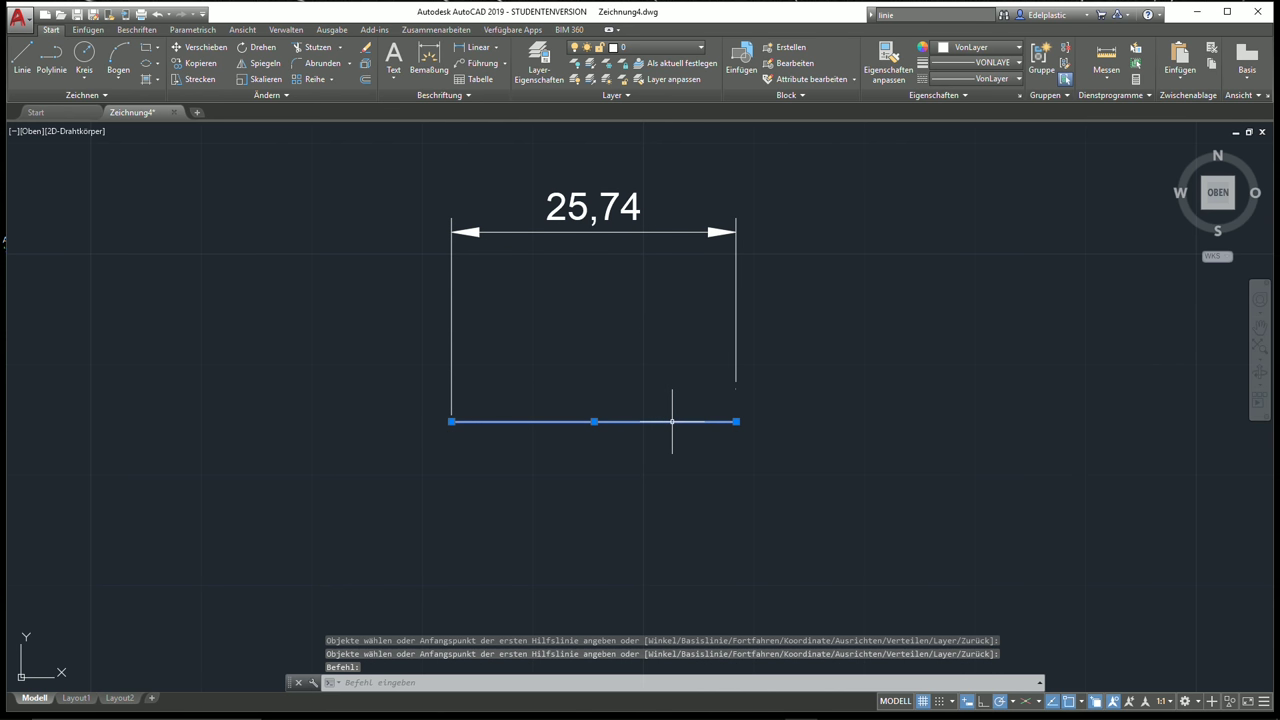
Undo a trial stretch of the line and turn annotation monitoring on
{"action": "left_click", "coordinate": [736, 421]}
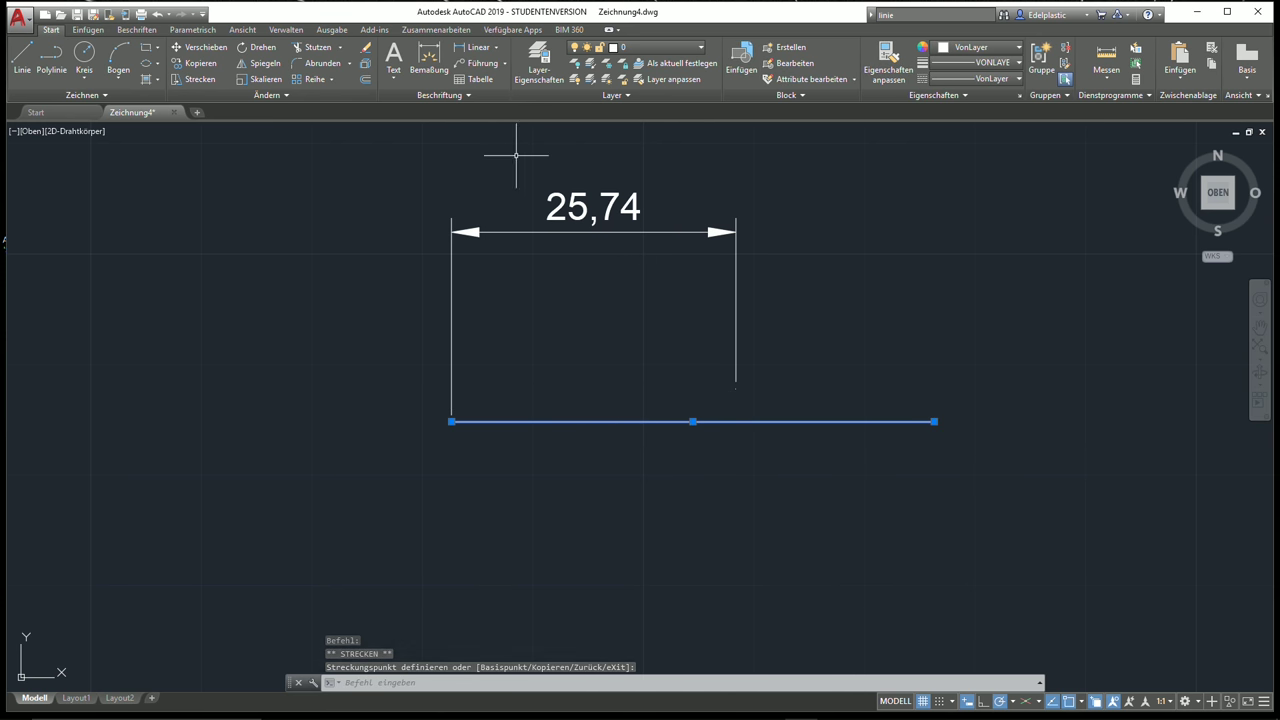
{"action": "left_click", "coordinate": [166, 21]}
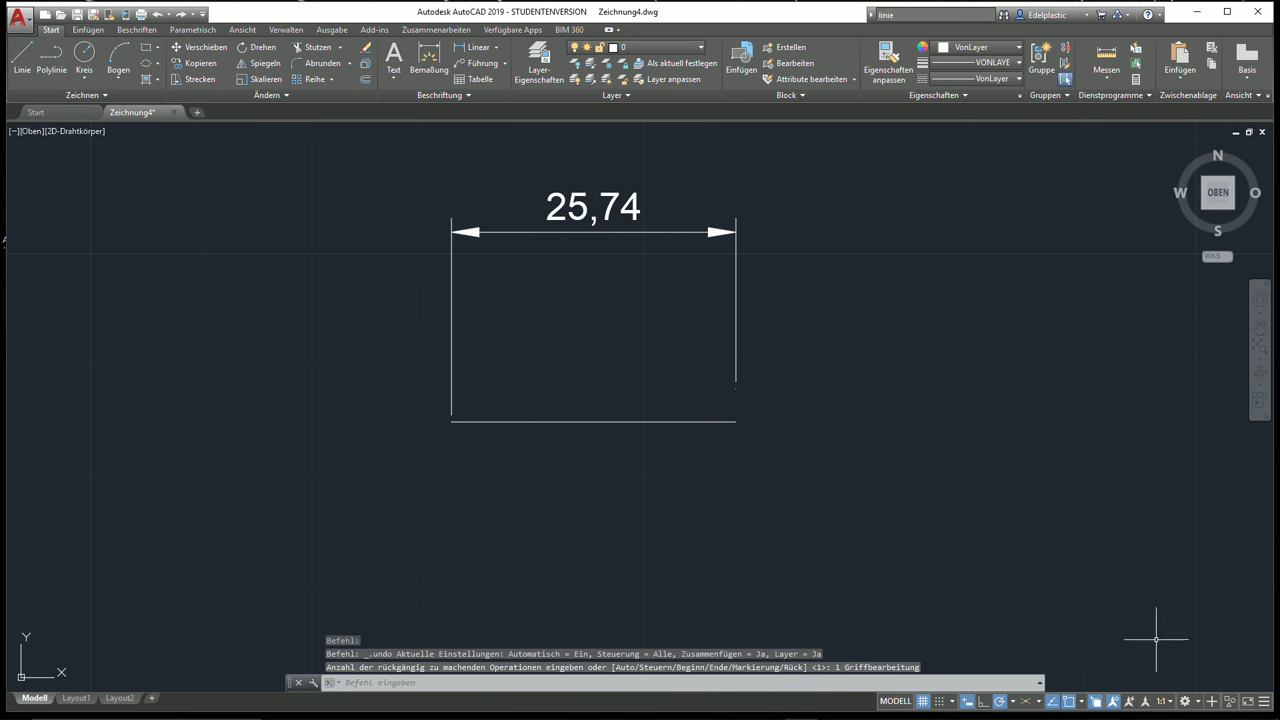
{"action": "left_click", "coordinate": [1212, 703]}
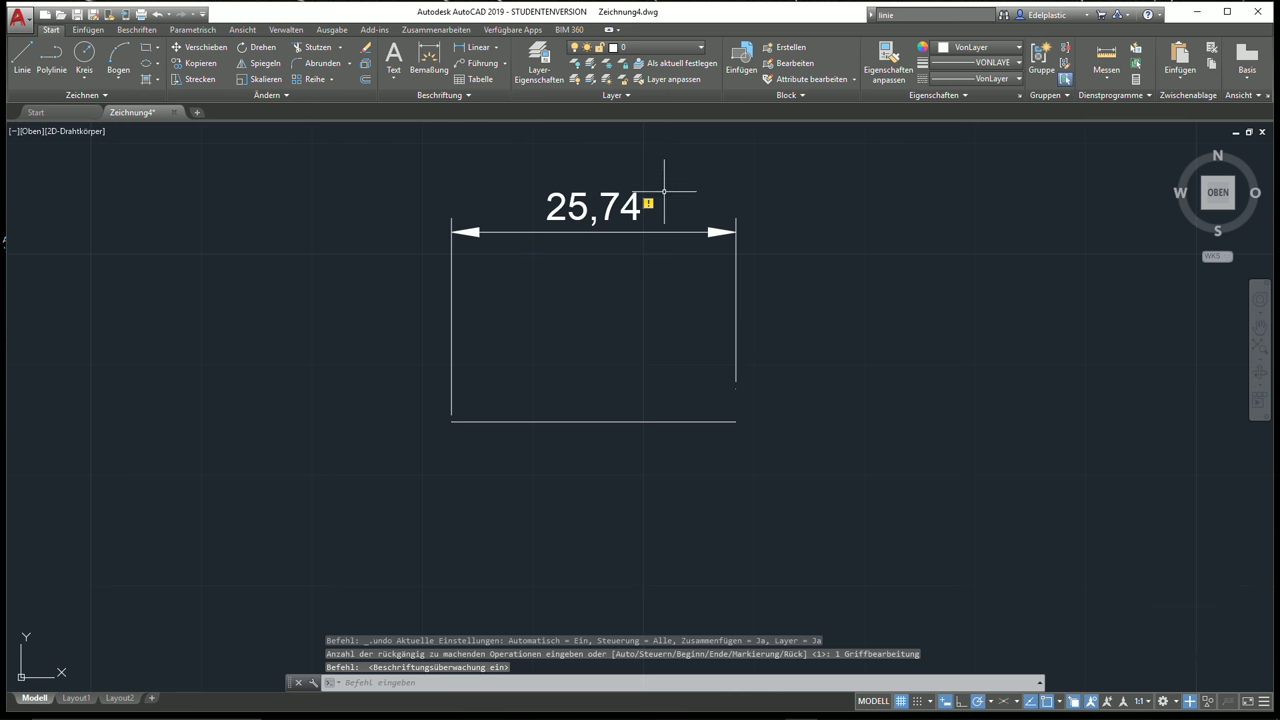
{"action": "left_click_drag", "start_coordinate": [661, 216], "coordinate": [749, 240]}
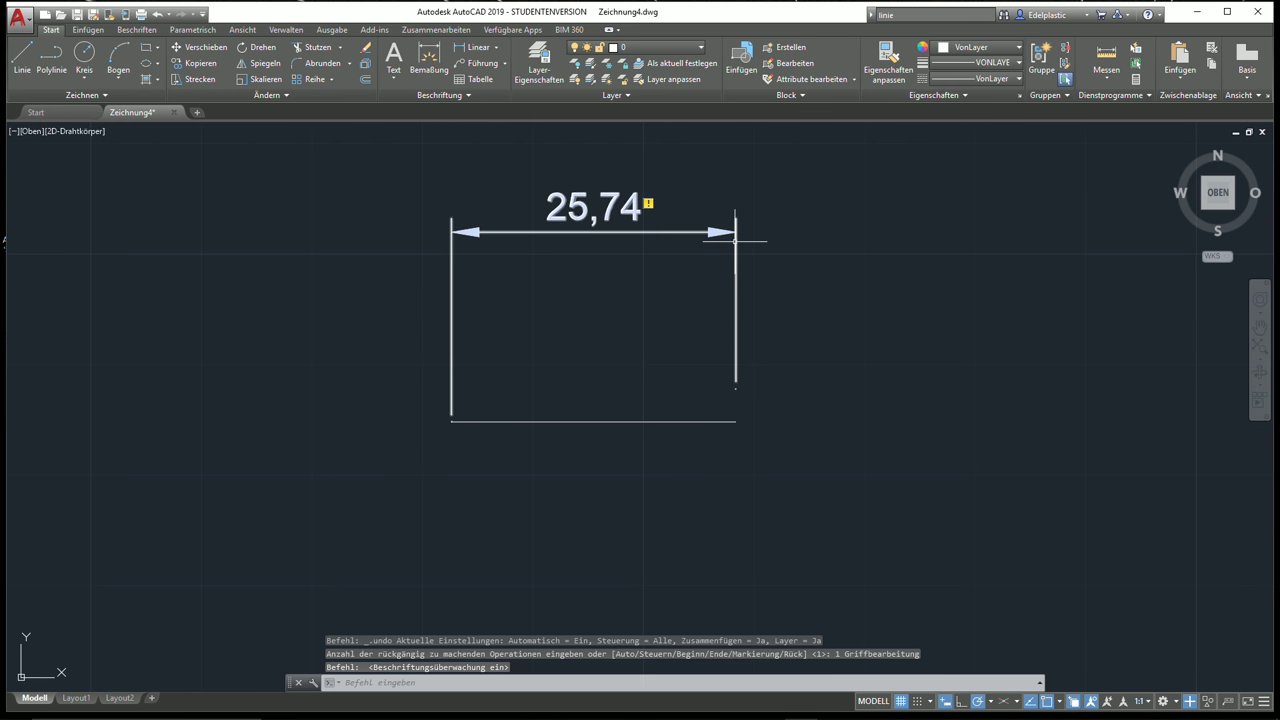
{"action": "left_click", "coordinate": [736, 388]}
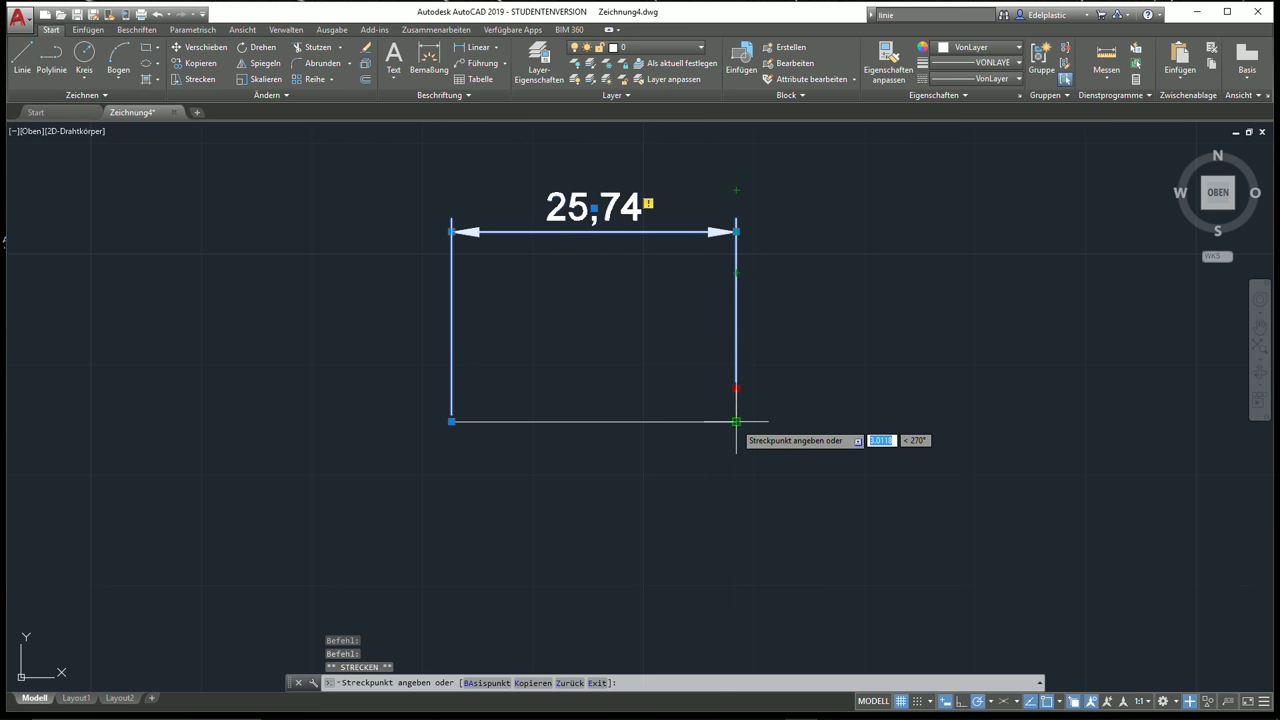
{"action": "key", "text": "Escape"}
{"action": "key", "text": "Escape"}
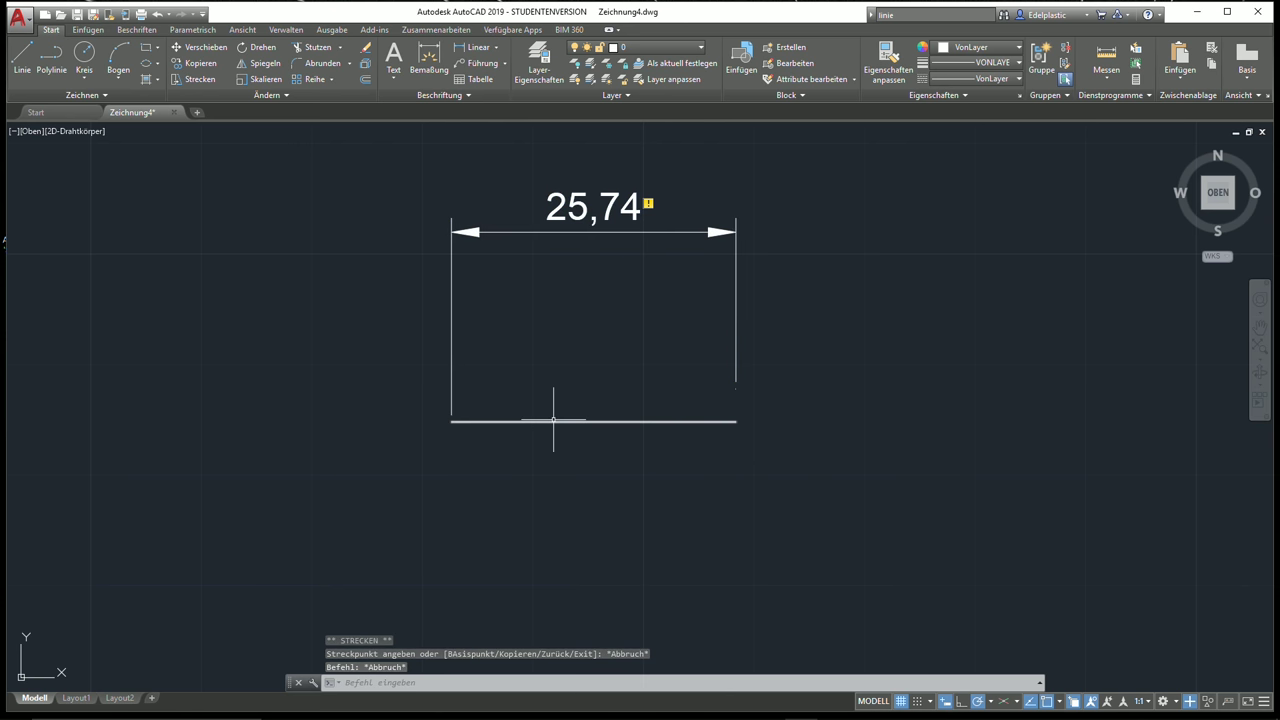
Reassociate the dimension with the line's endpoints, then stretch the line so it reads 49,49
{"action": "left_click", "coordinate": [648, 202]}
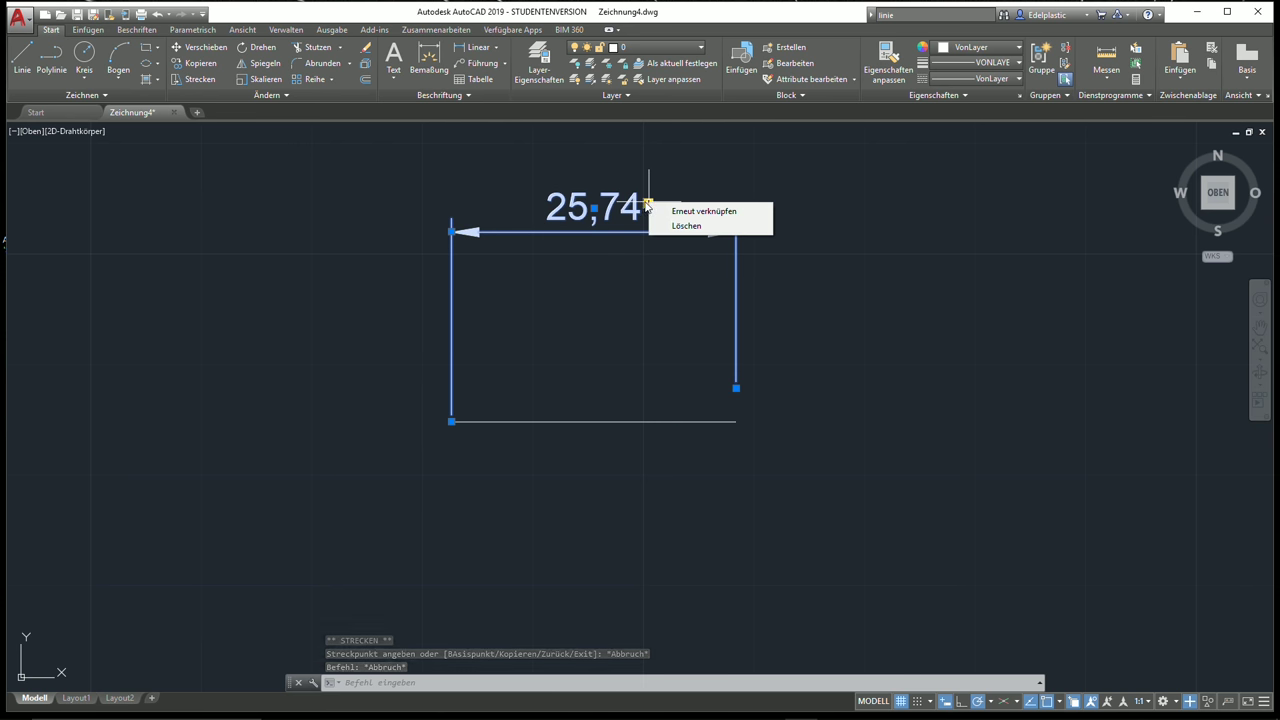
{"action": "left_click", "coordinate": [697, 212]}
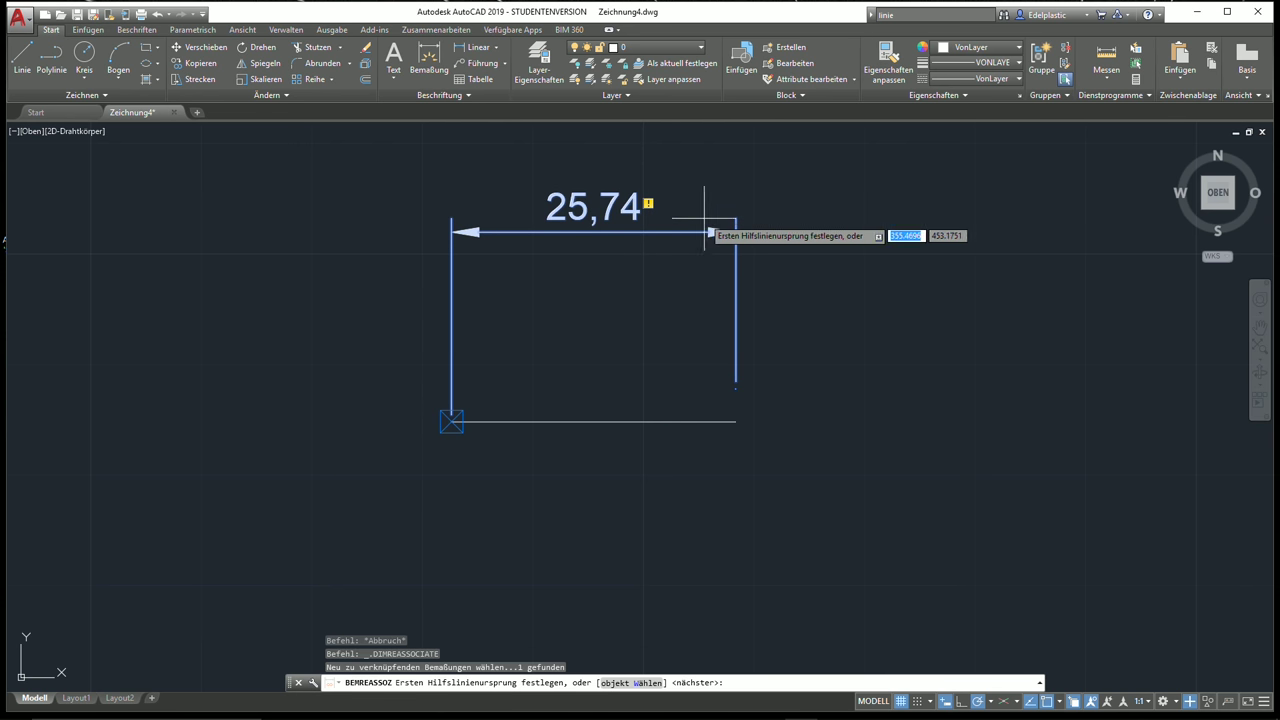
{"action": "left_click", "coordinate": [451, 421]}
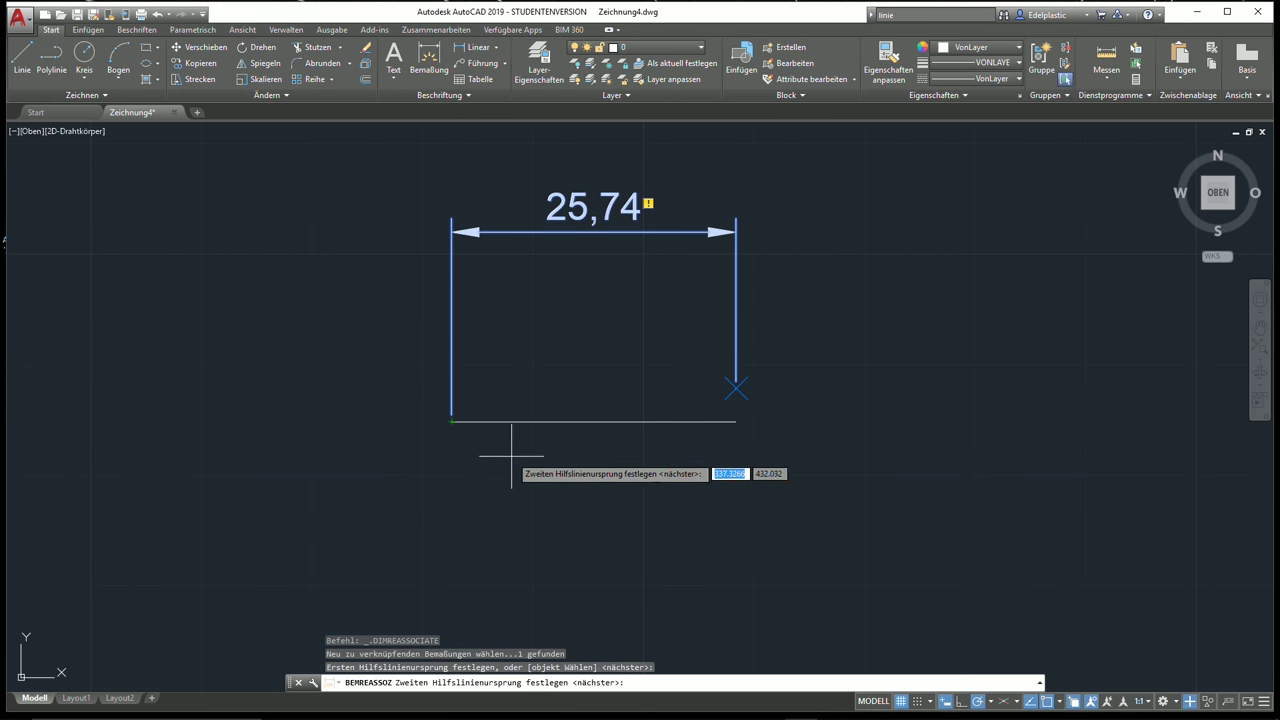
{"action": "left_click", "coordinate": [736, 416]}
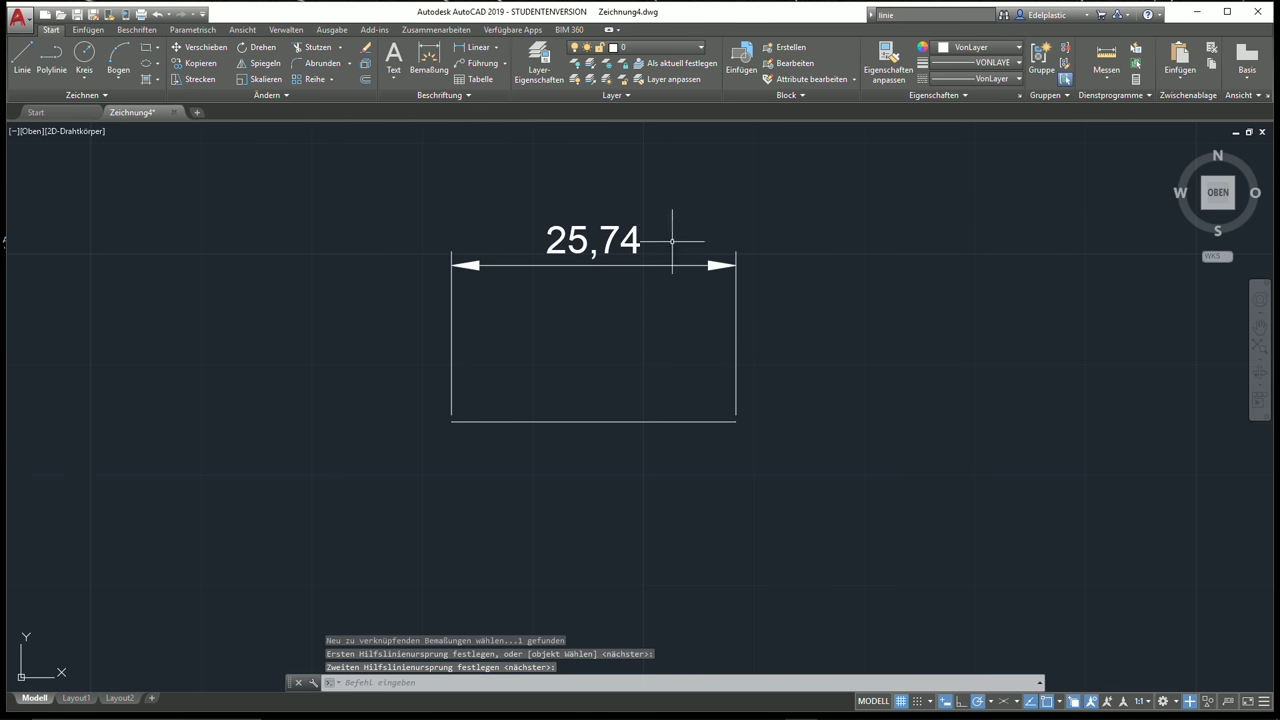
{"action": "left_click", "coordinate": [596, 421]}
{"action": "left_click", "coordinate": [736, 421]}
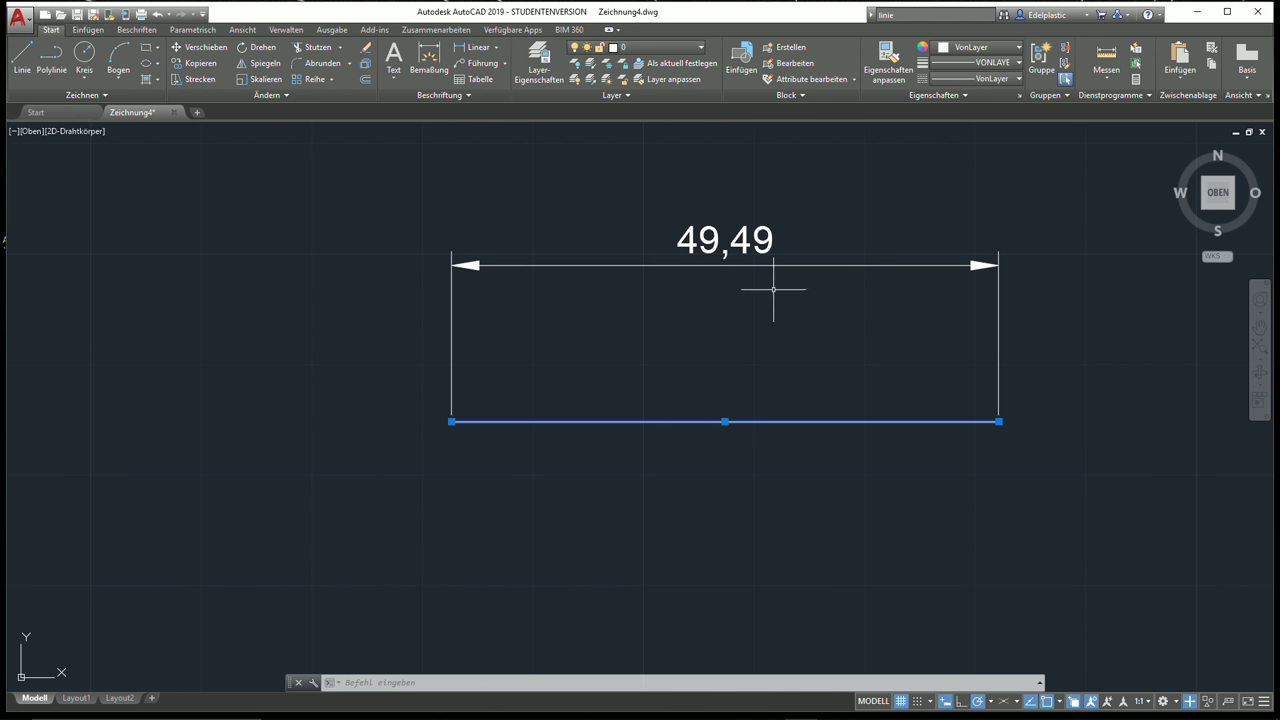
Window-select and delete the line and its dimension
{"action": "key", "text": "Escape"}
{"action": "left_click", "coordinate": [750, 247]}
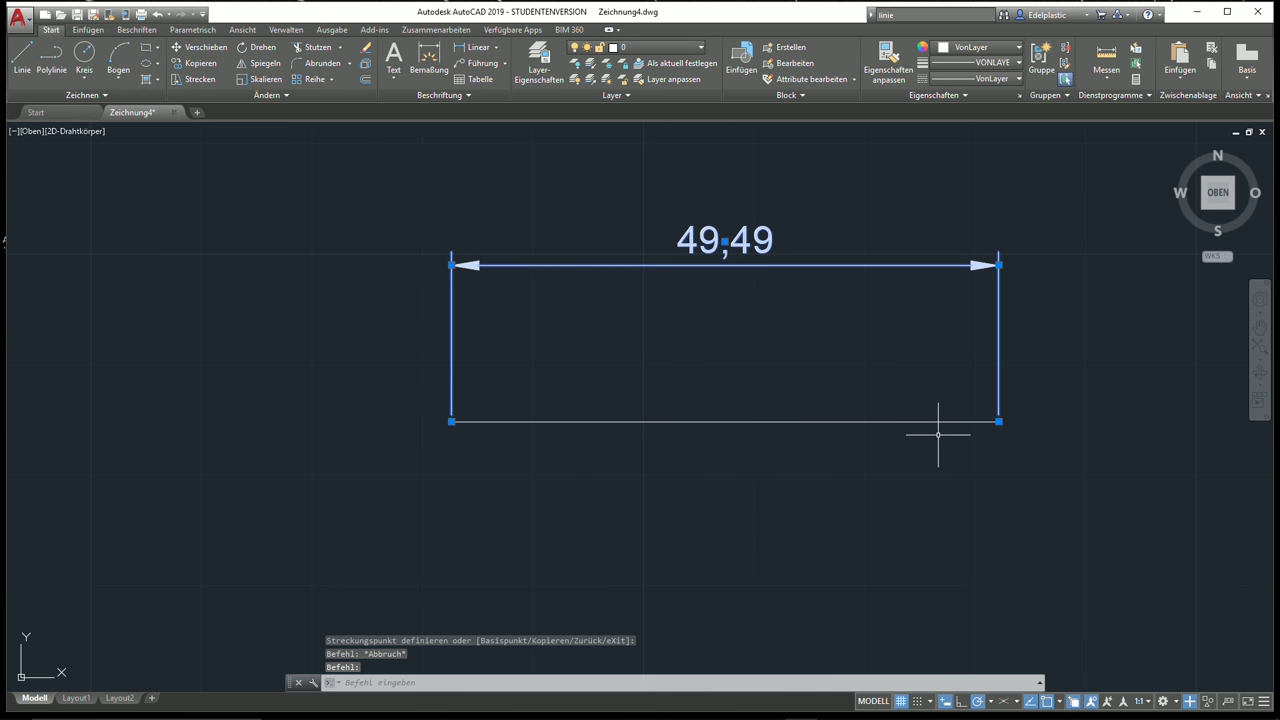
{"action": "left_click", "coordinate": [1000, 504]}
{"action": "left_click", "coordinate": [592, 190]}
{"action": "key", "text": "Delete"}
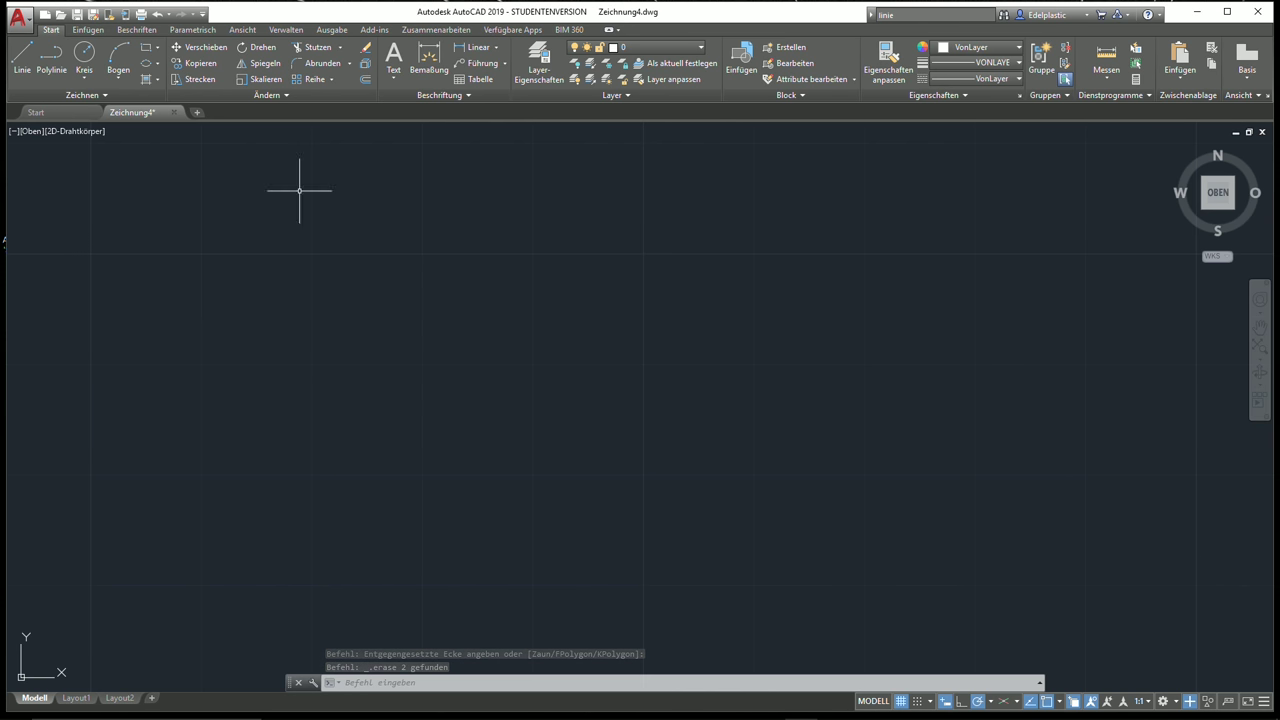
{"action": "left_click", "coordinate": [84, 58]}
{"action": "left_click", "coordinate": [244, 387]}
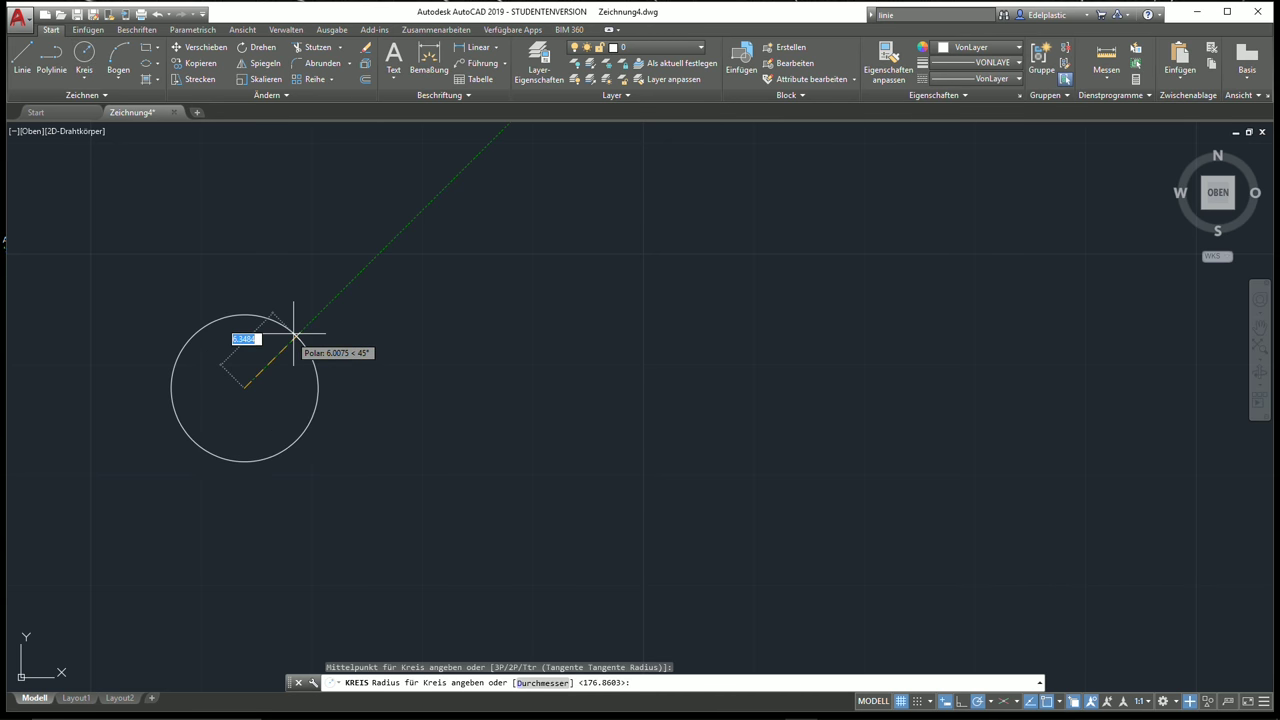
{"action": "left_click", "coordinate": [287, 322]}
{"action": "left_click", "coordinate": [147, 47]}
{"action": "left_click", "coordinate": [465, 331]}
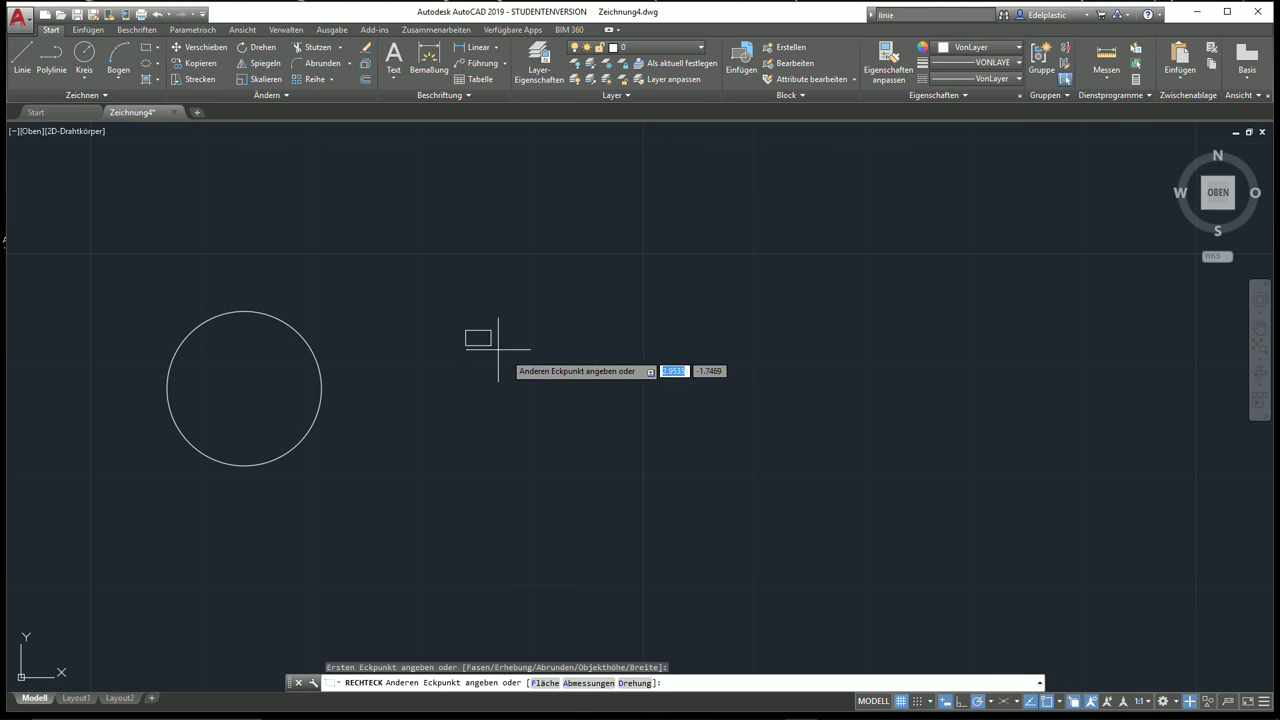
{"action": "left_click", "coordinate": [647, 433]}
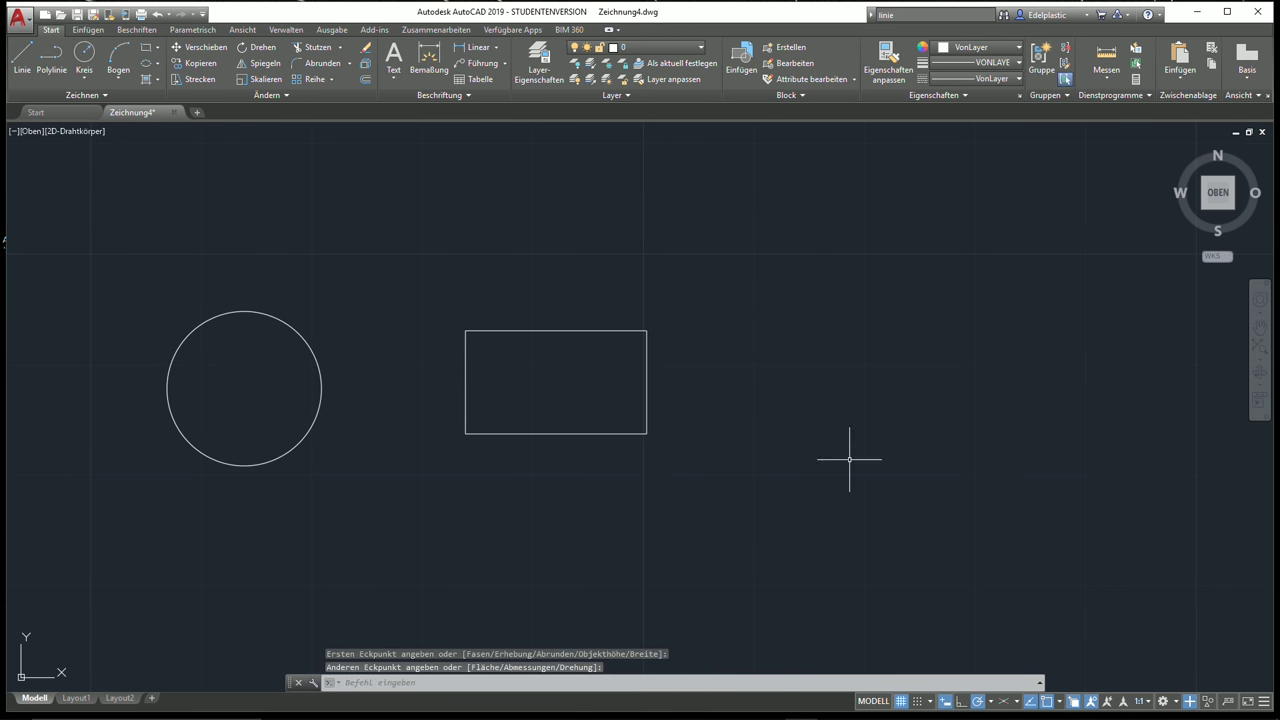
{"action": "left_click", "coordinate": [1207, 701]}
{"action": "left_click", "coordinate": [1210, 678]}
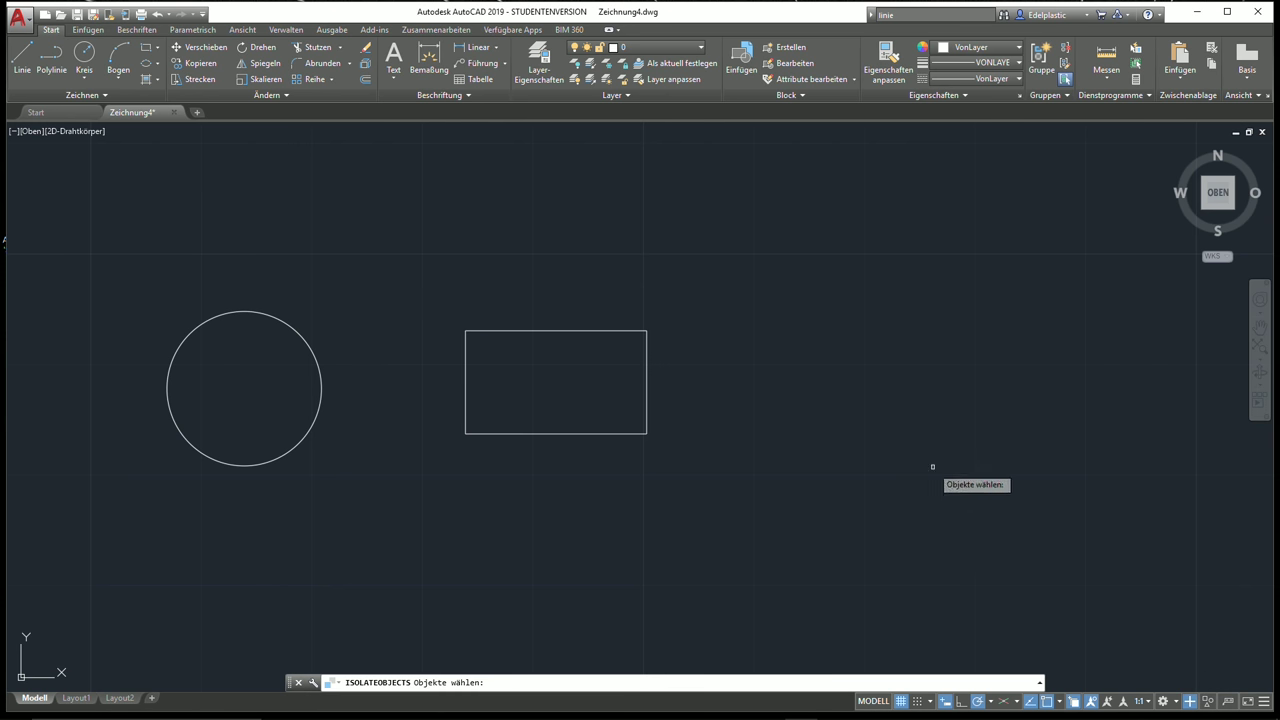
{"action": "left_click", "coordinate": [618, 434]}
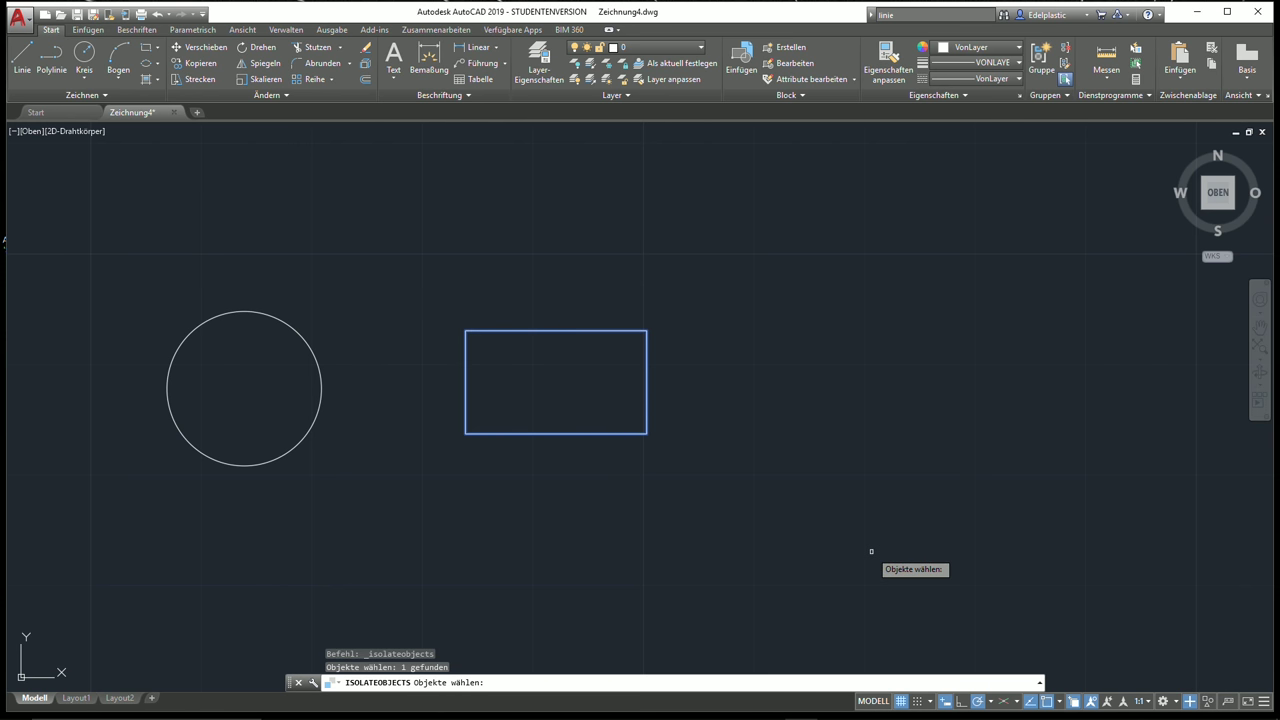
{"action": "key", "text": "Return"}
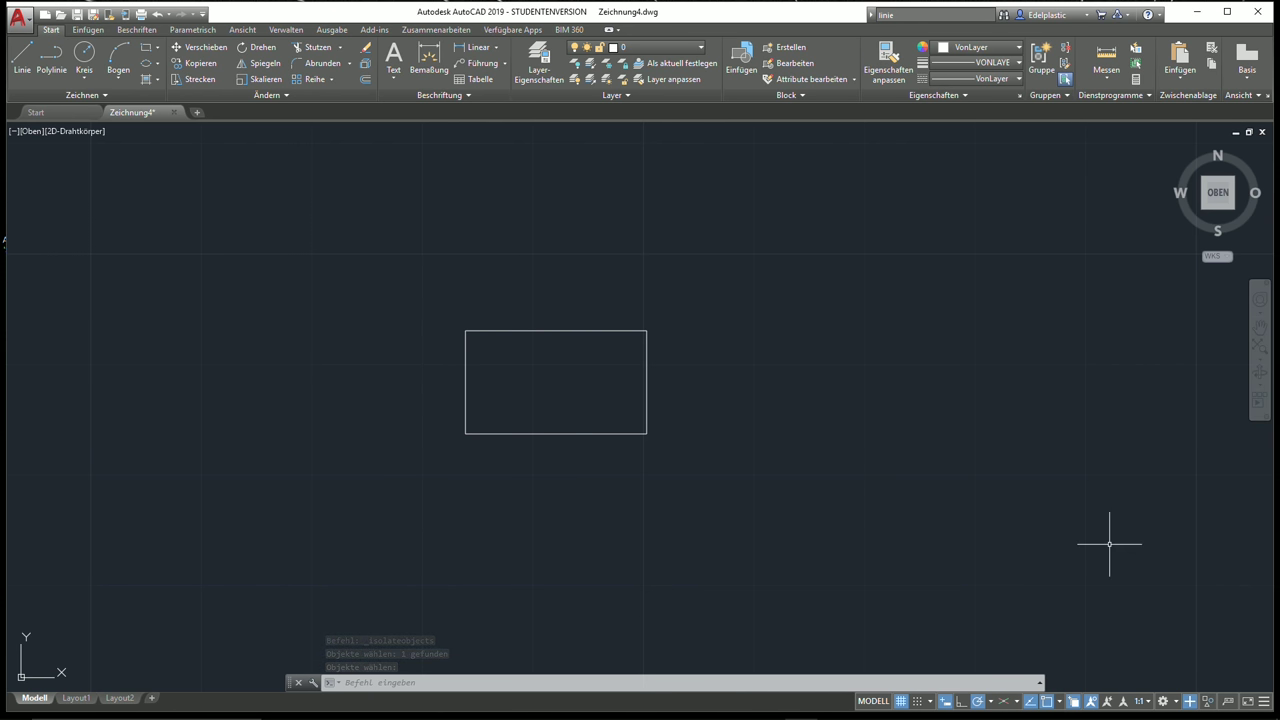
{"action": "left_click", "coordinate": [1205, 702]}
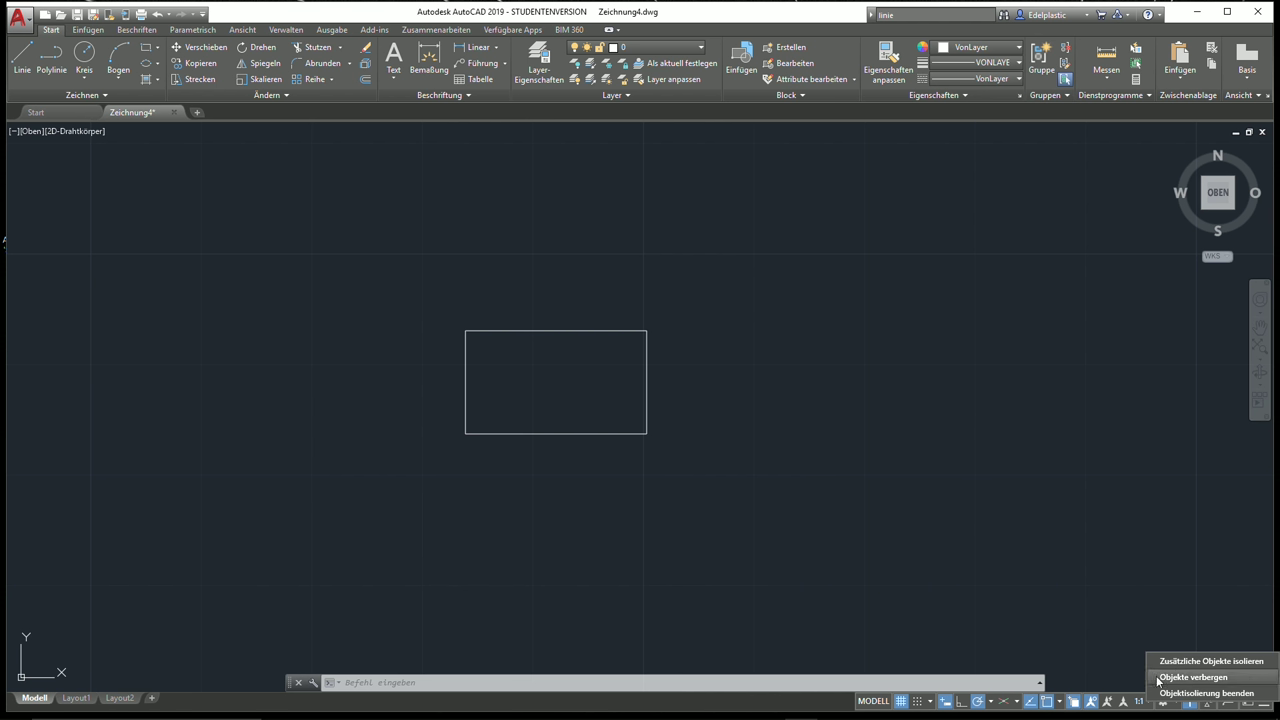
{"action": "left_click", "coordinate": [1206, 693]}
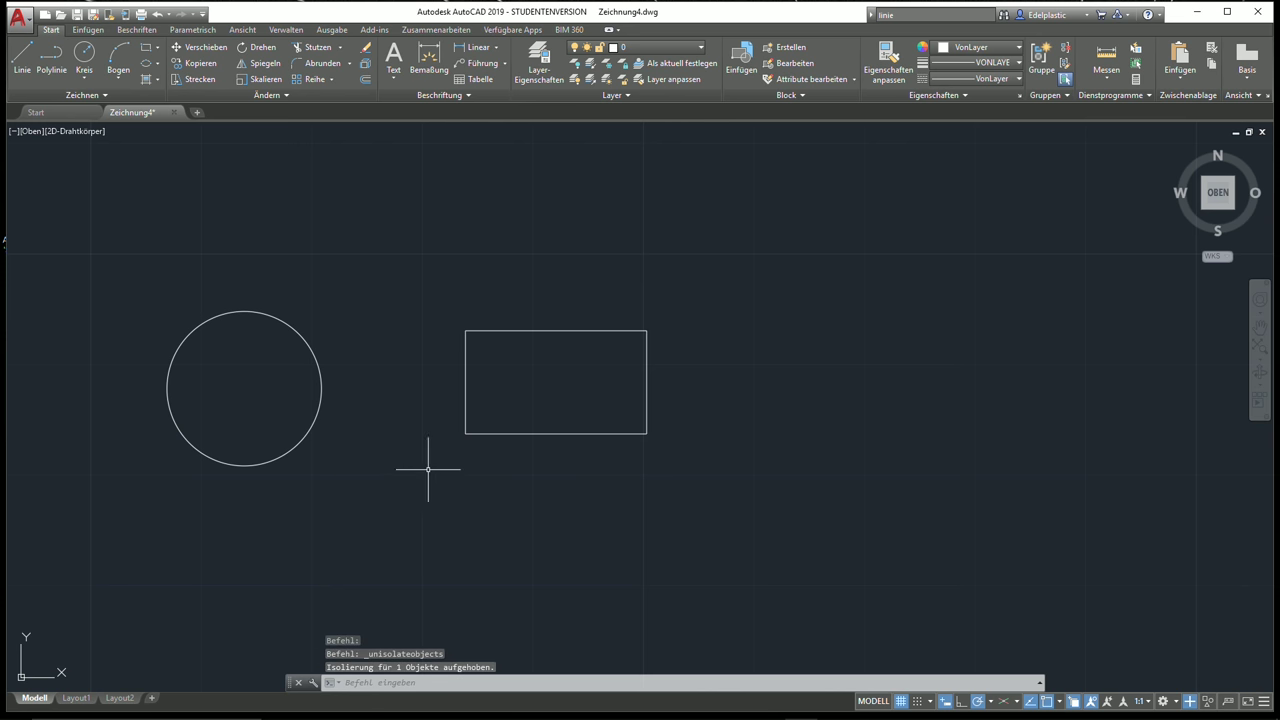
{"action": "left_click", "coordinate": [870, 576]}
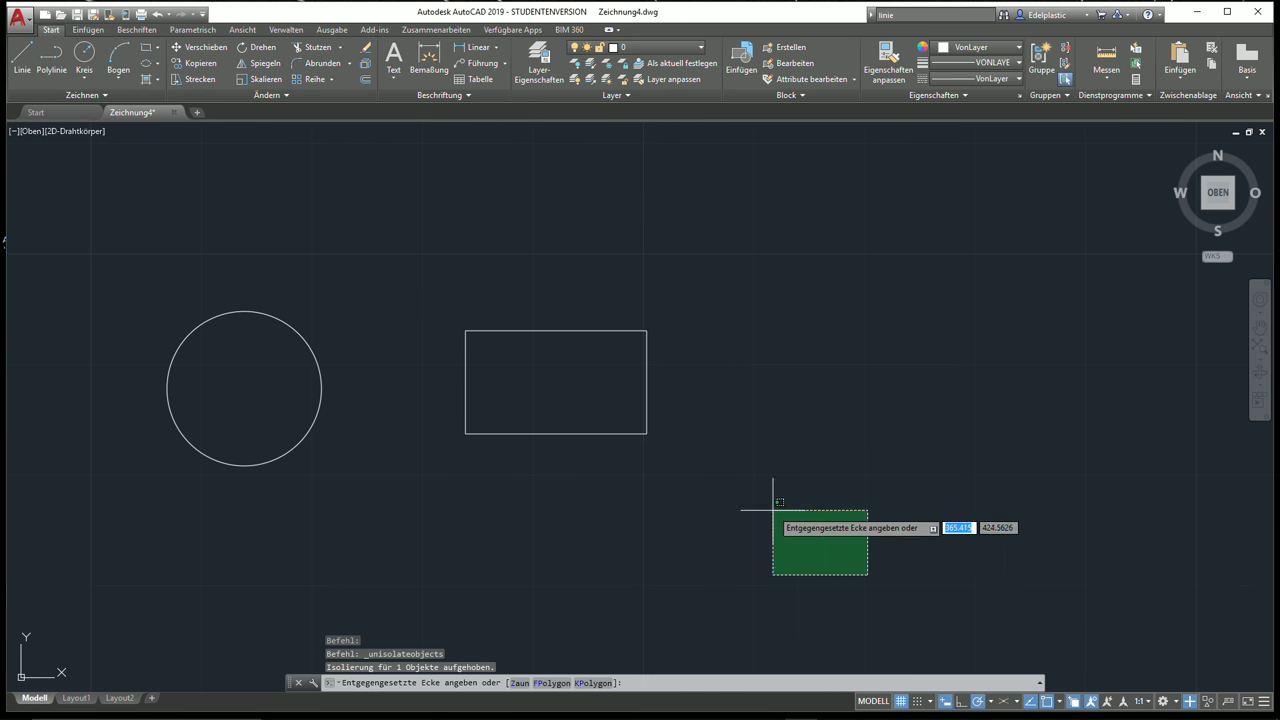
{"action": "left_click", "coordinate": [112, 196]}
{"action": "key", "text": "Delete"}
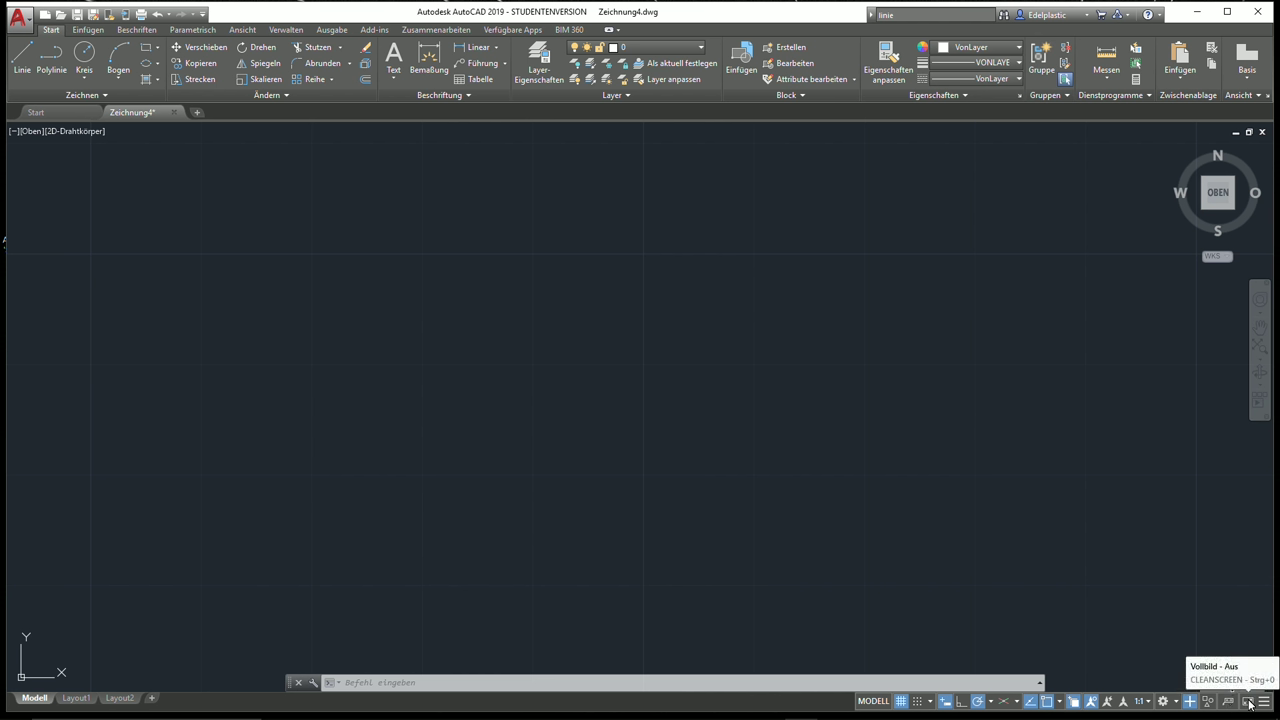
{"action": "left_click", "coordinate": [1264, 702]}
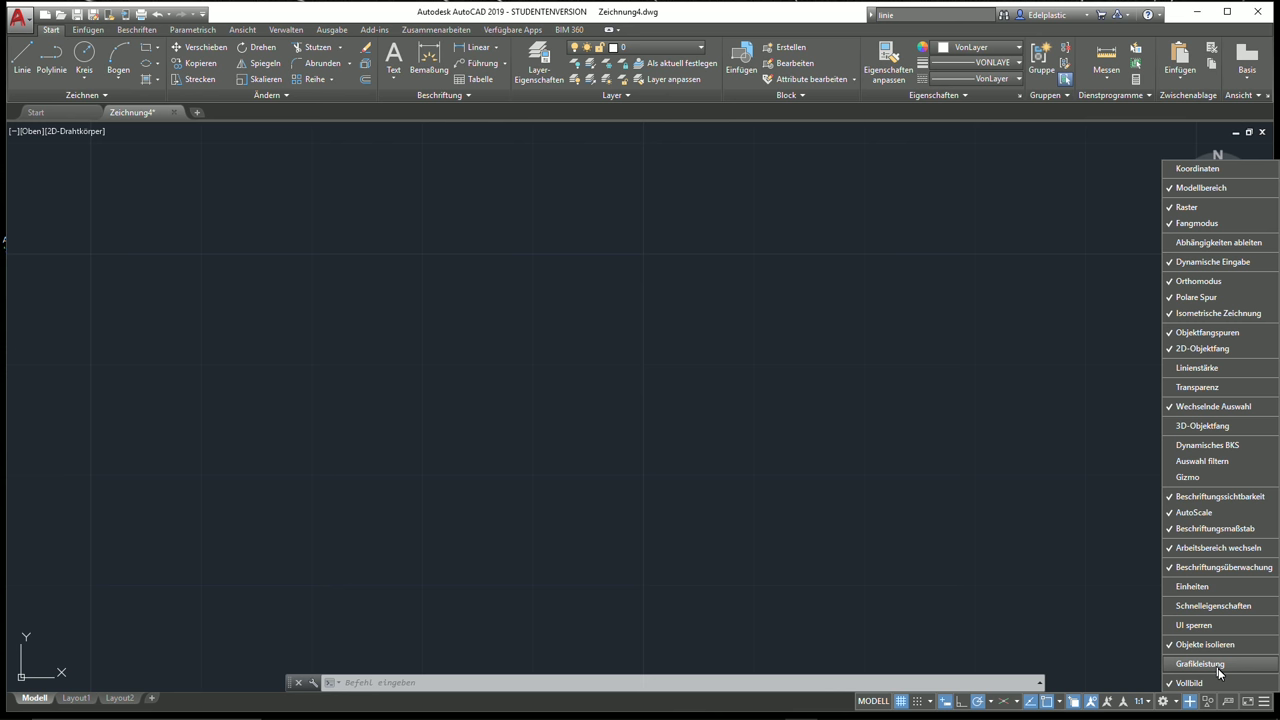
{"action": "left_click", "coordinate": [810, 705]}
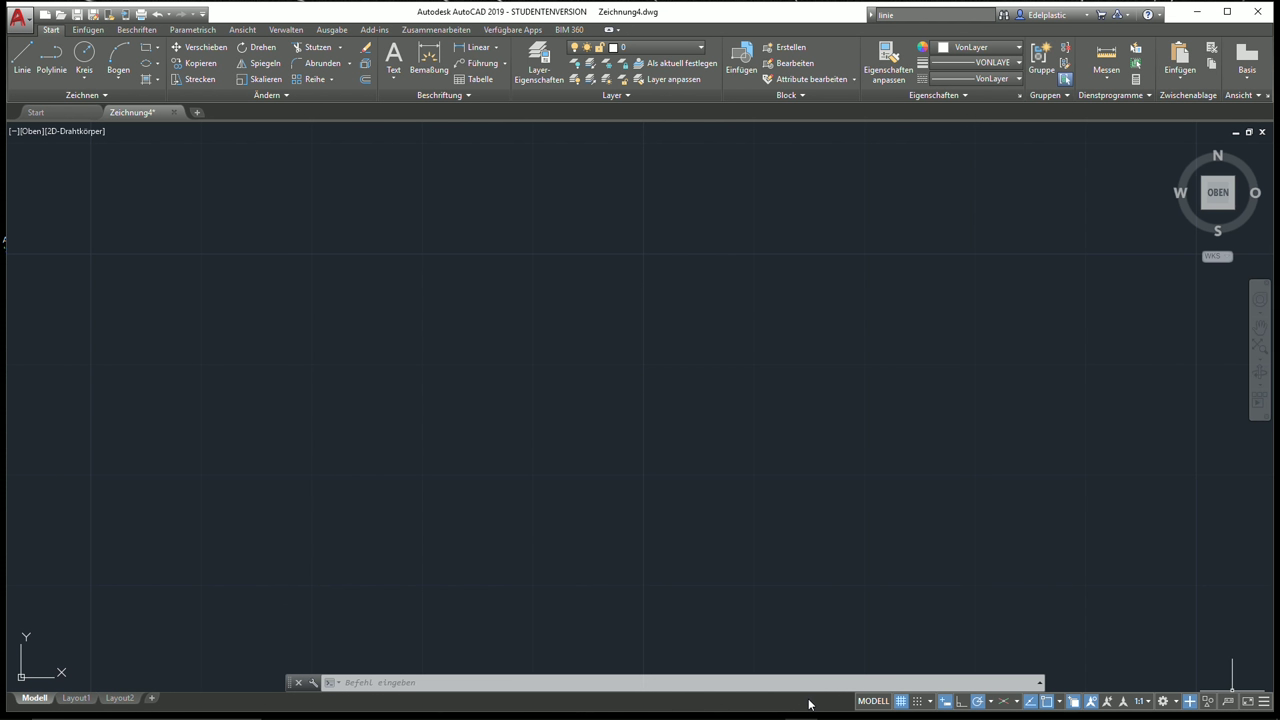